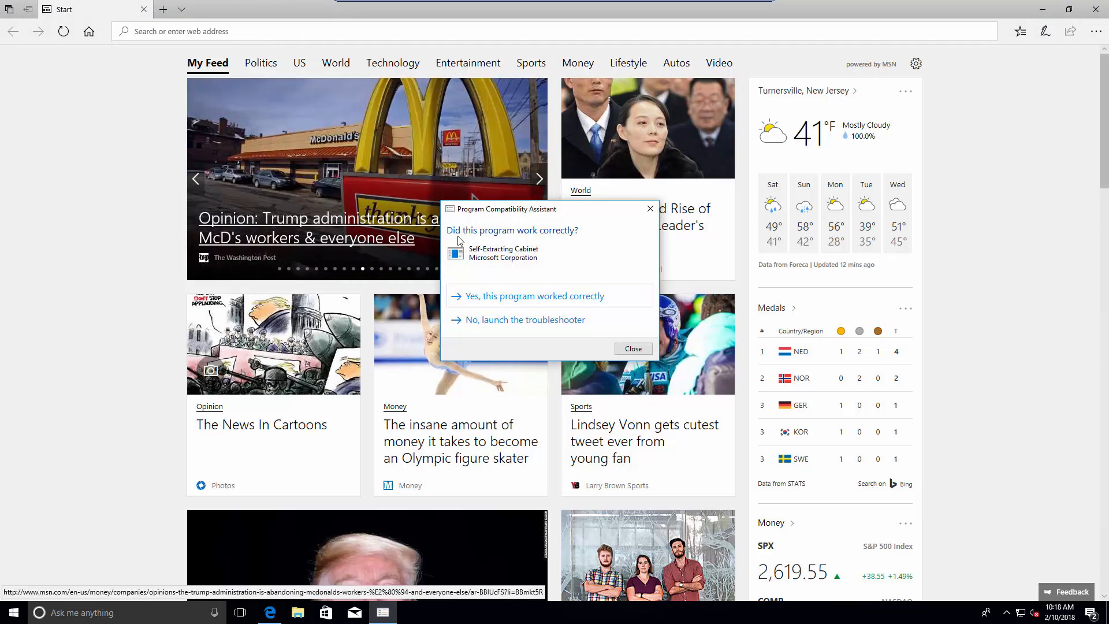
# Step: Report that the Self-Extracting Cabinet program worked correctly to dismiss the compatibility prompt
pyautogui.click(501, 297)
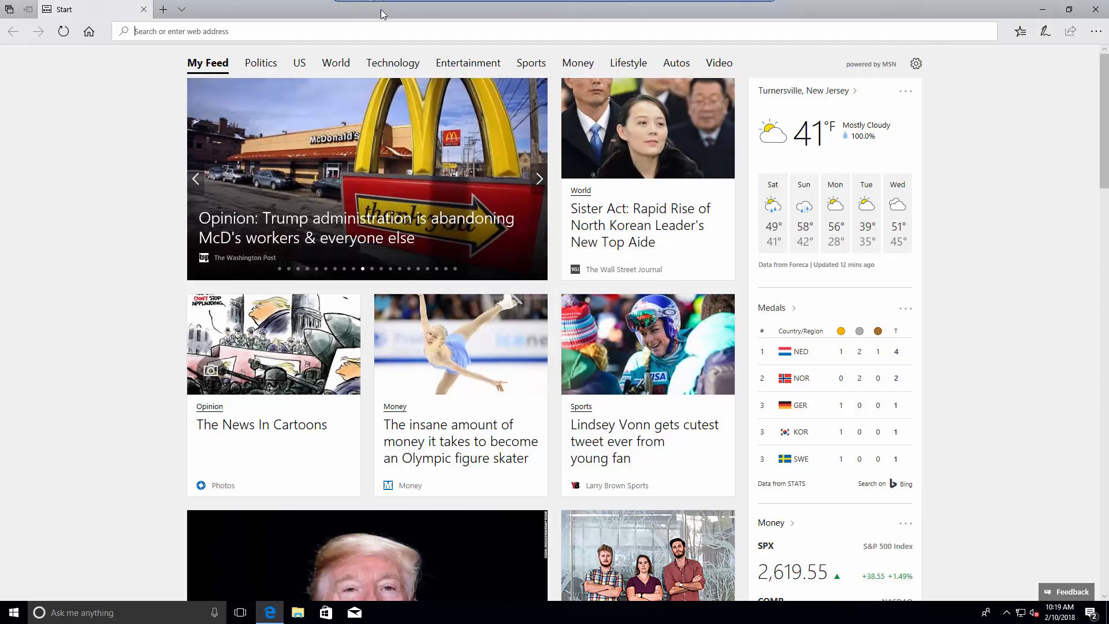
pyautogui.moveTo(389, 4)
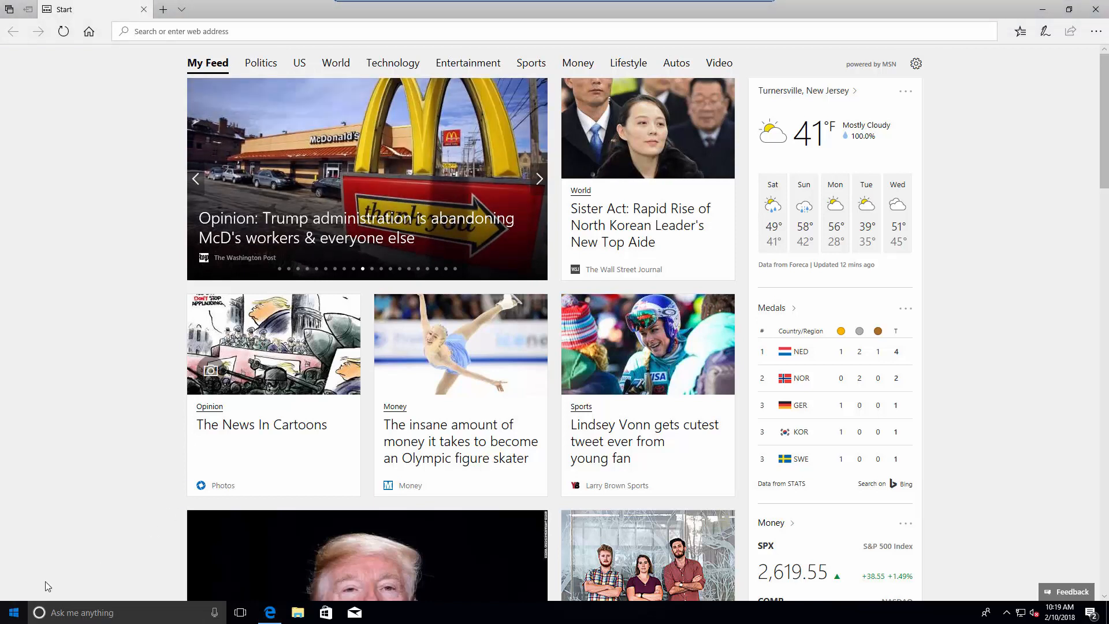
pyautogui.rightClick(128, 468)
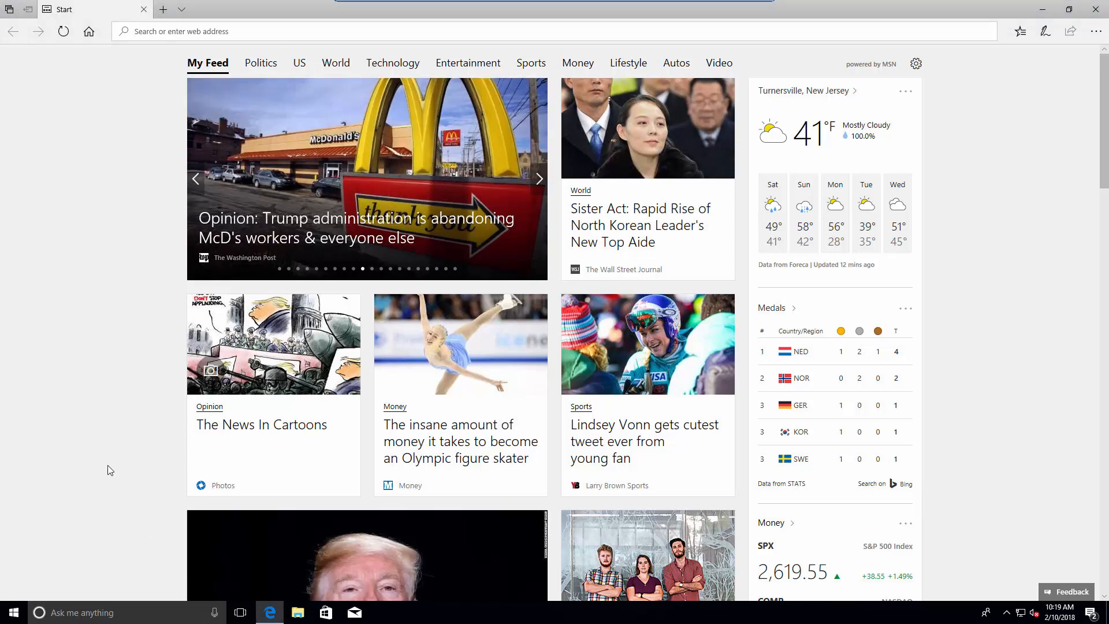
pyautogui.click(1046, 218)
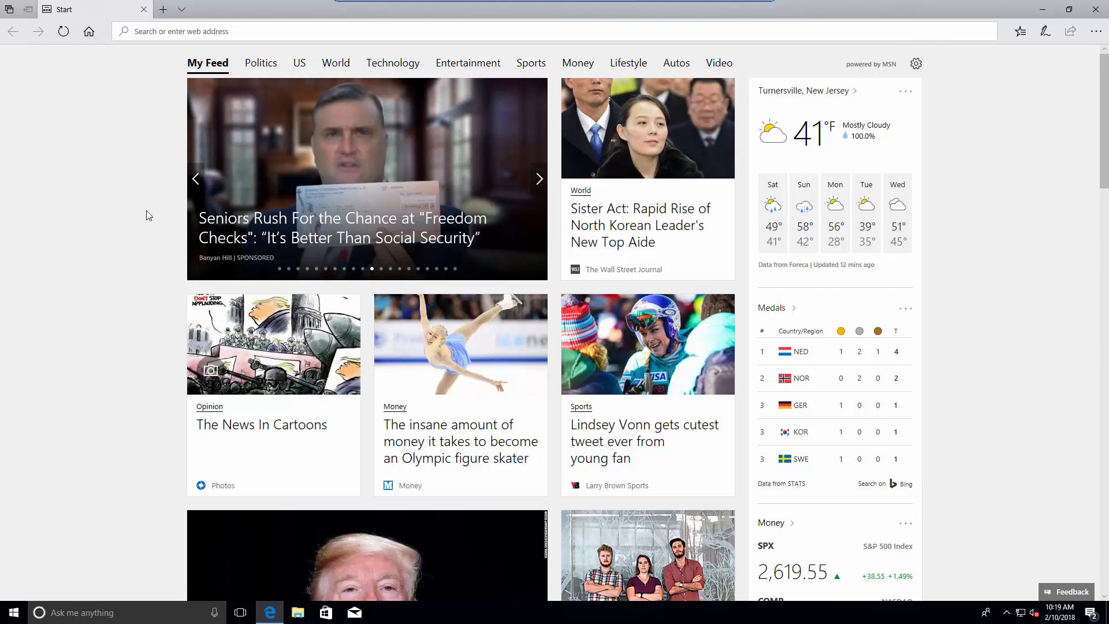
pyautogui.click(231, 37)
pyautogui.write('http://')
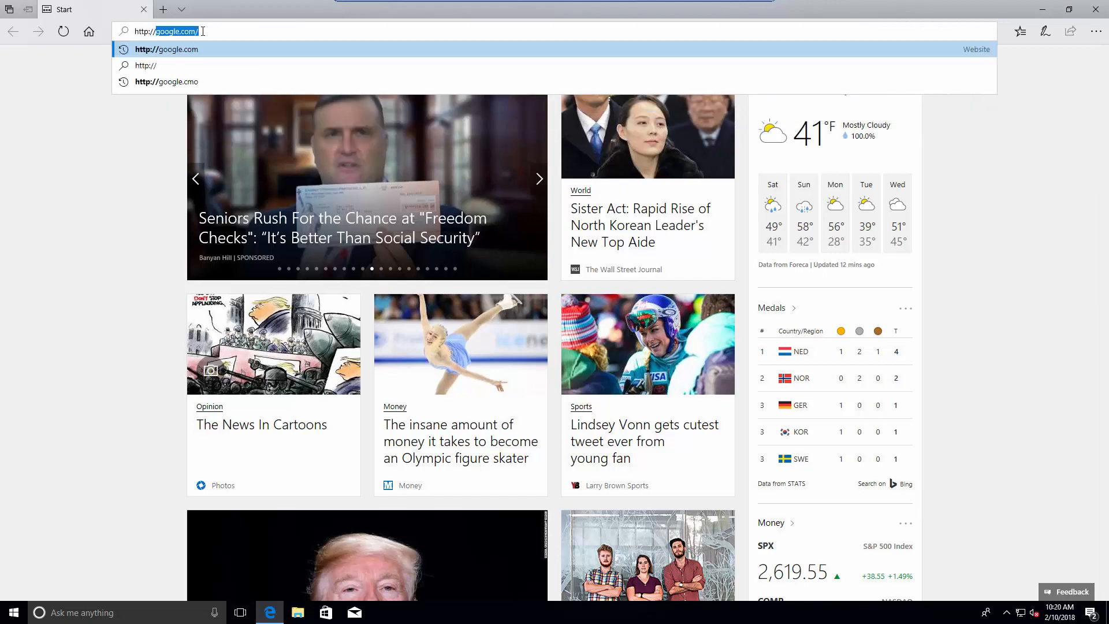
pyautogui.write('altiris')
pyautogui.press('Return')
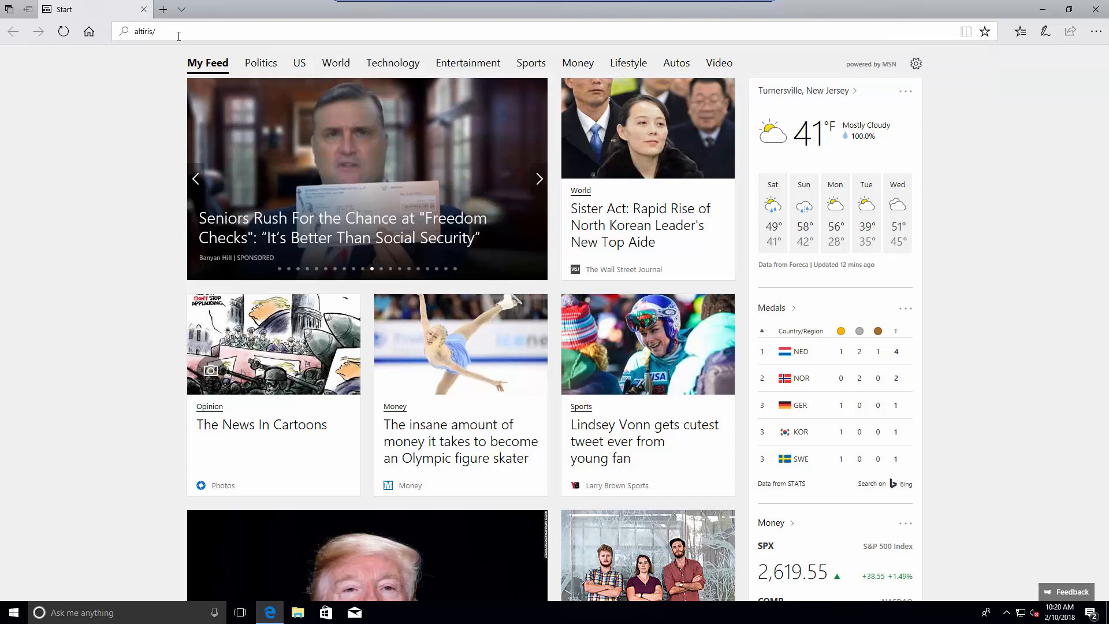
# Step: Open a Windows command prompt and ping the host altiris
pyautogui.press('super+r')
pyautogui.write('cmd')
pyautogui.press('Return')
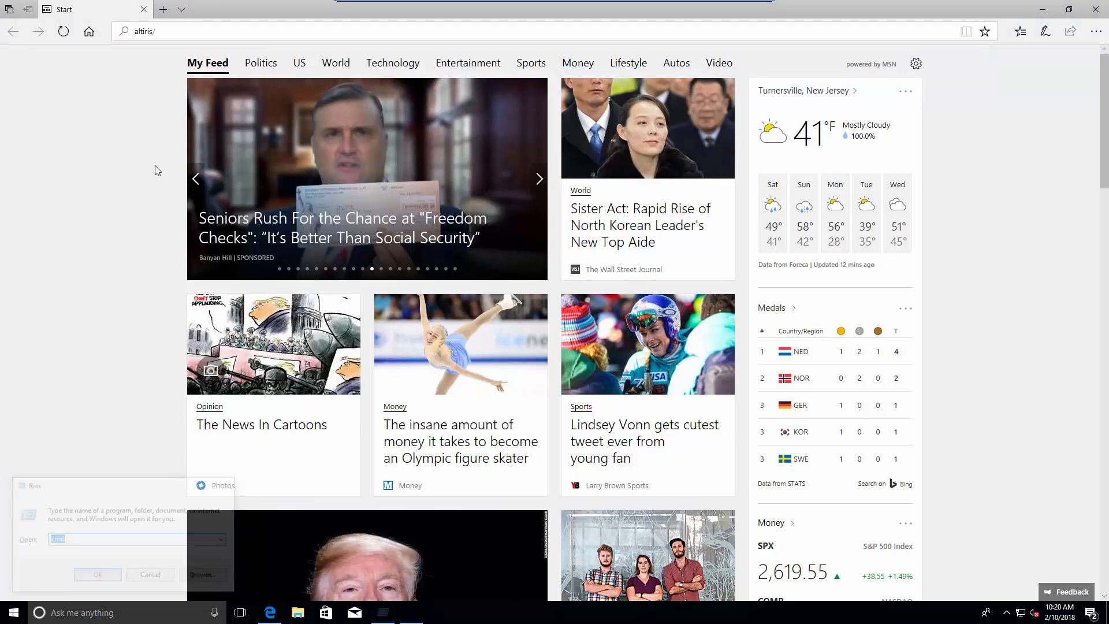
pyautogui.write('ping altiris')
pyautogui.press('Return')
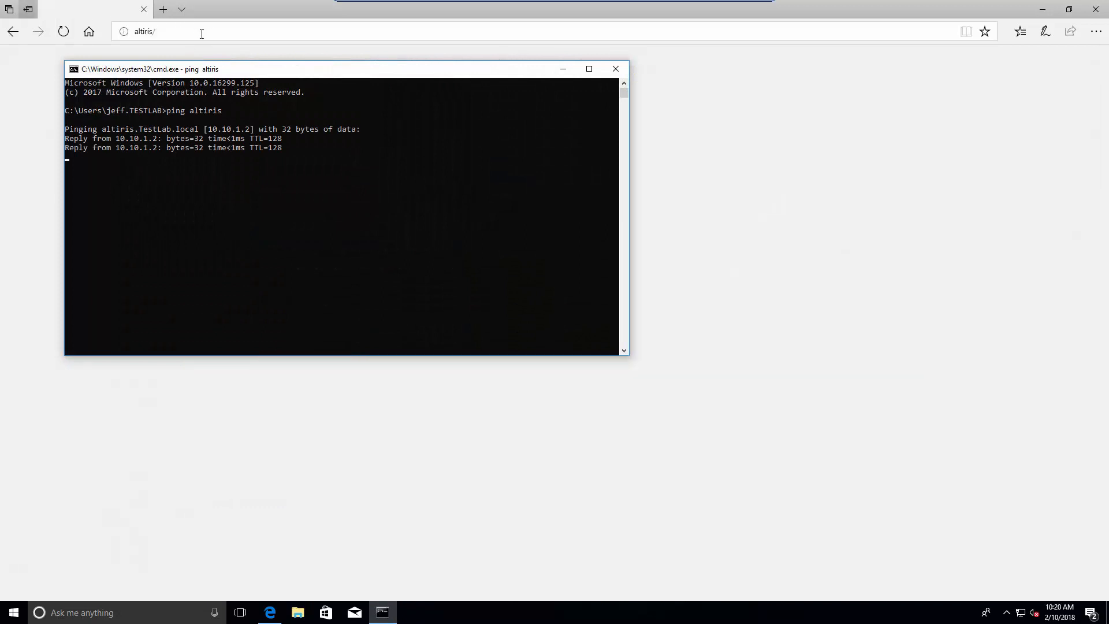
# Step: Return to Edge and try to open the address altiris.testlab.local/altiris, then reload it
pyautogui.click(266, 39)
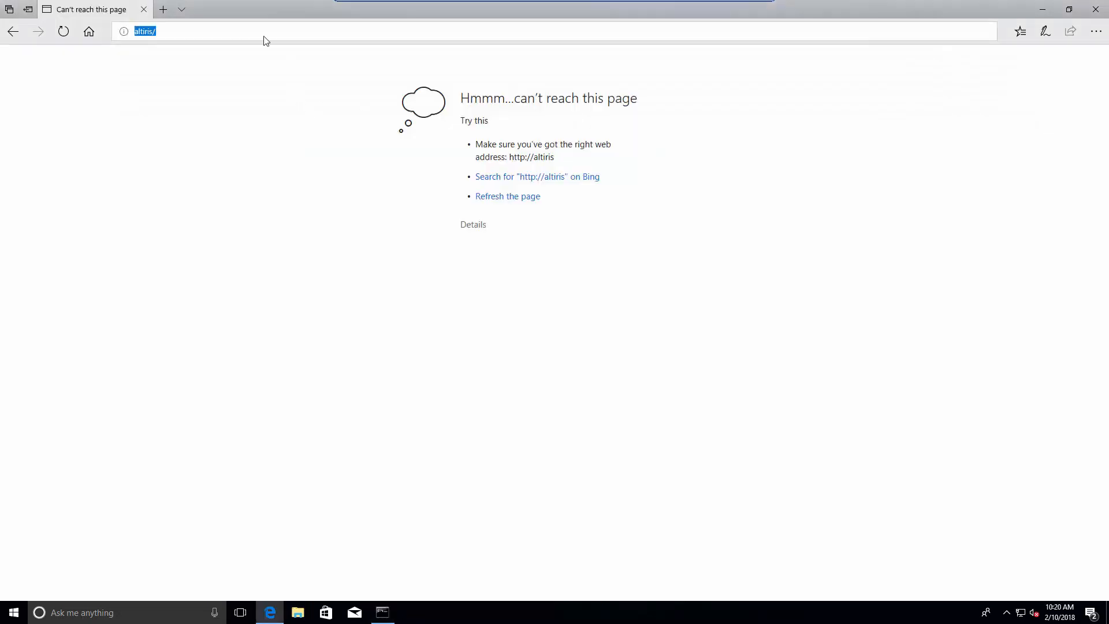
pyautogui.click(191, 36)
pyautogui.press('BackSpace')
pyautogui.write('.tes')
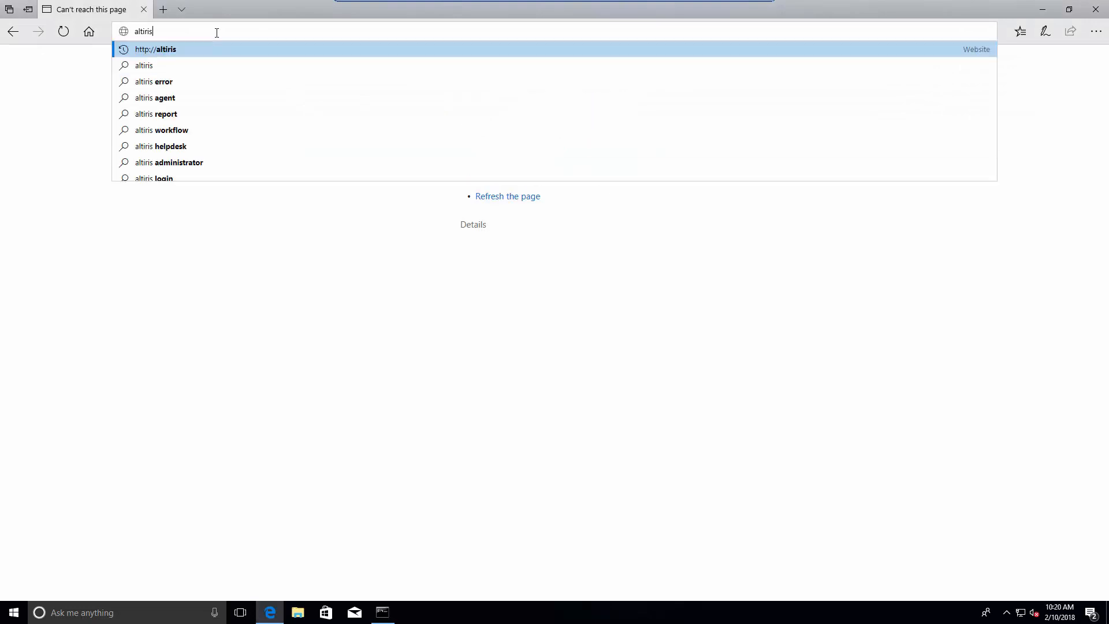
pyautogui.write('tlo')
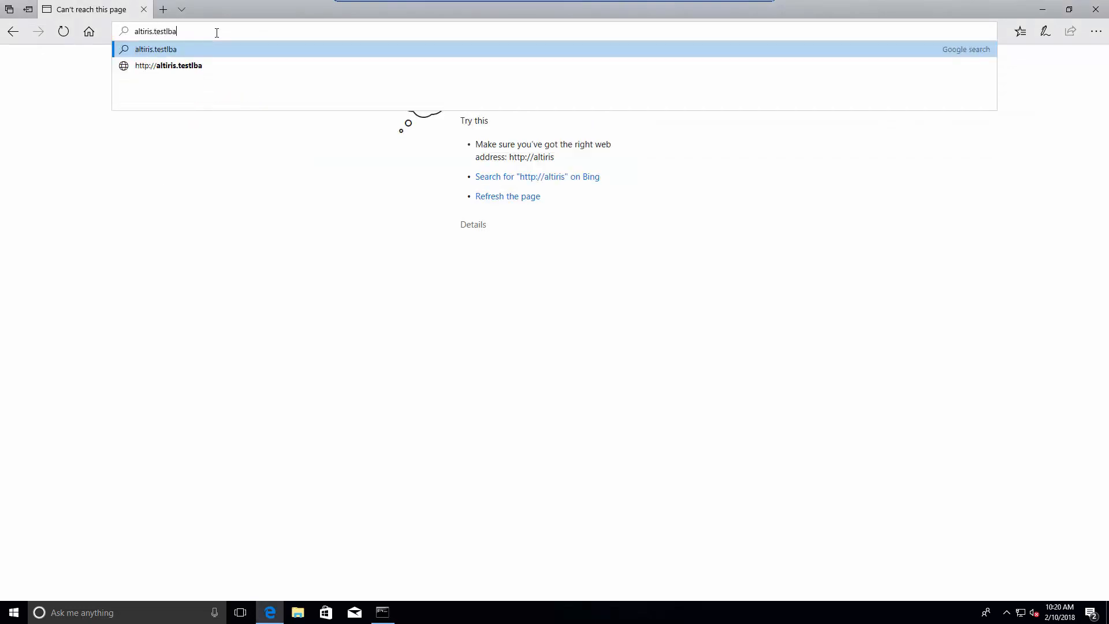
pyautogui.press('BackSpace')
pyautogui.write('ab.')
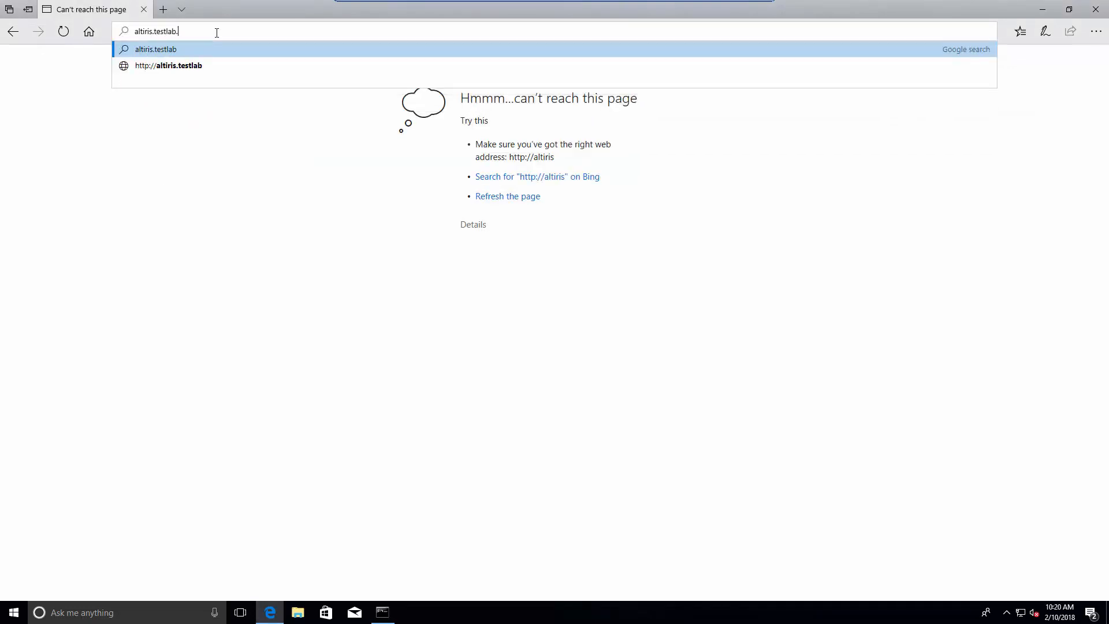
pyautogui.write('local/altiris')
pyautogui.press('Return')
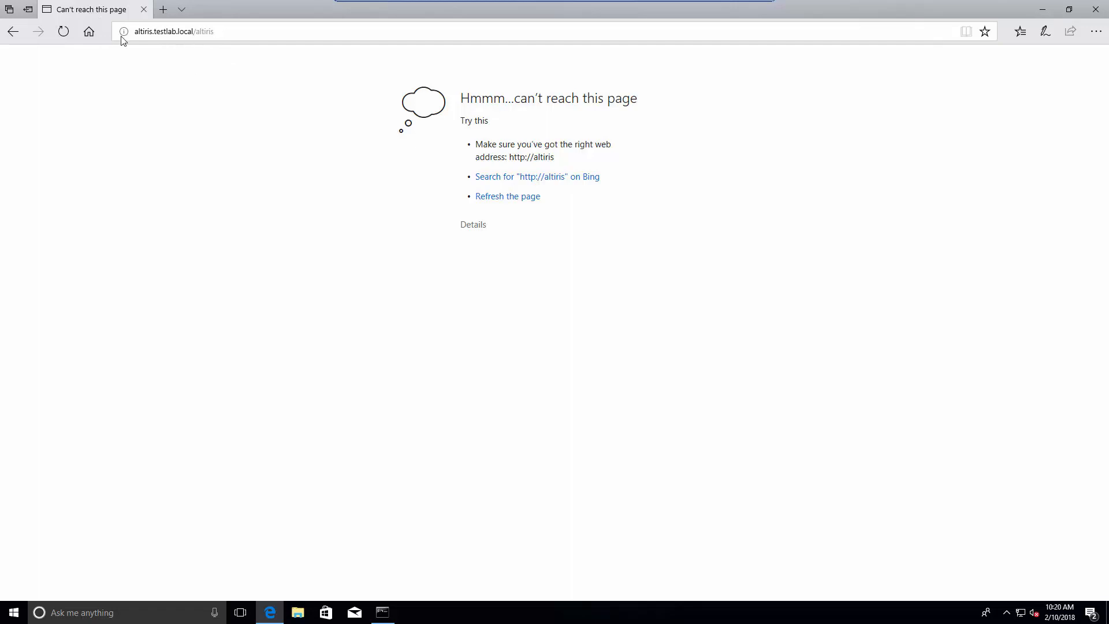
pyautogui.click(247, 33)
pyautogui.press('Return')
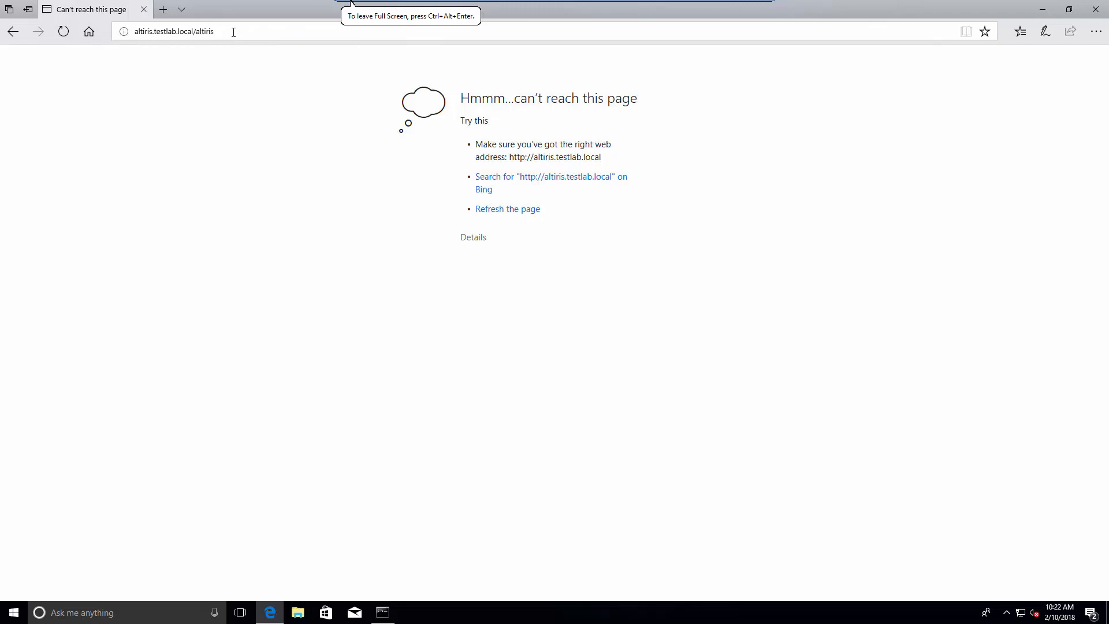
# Step: Replace the host name in the web address with 2k12 and load 2k12.testlab.local/altiris
pyautogui.click(145, 31)
pyautogui.click(148, 31)
pyautogui.moveTo(149, 32); pyautogui.dragTo(139, 36)
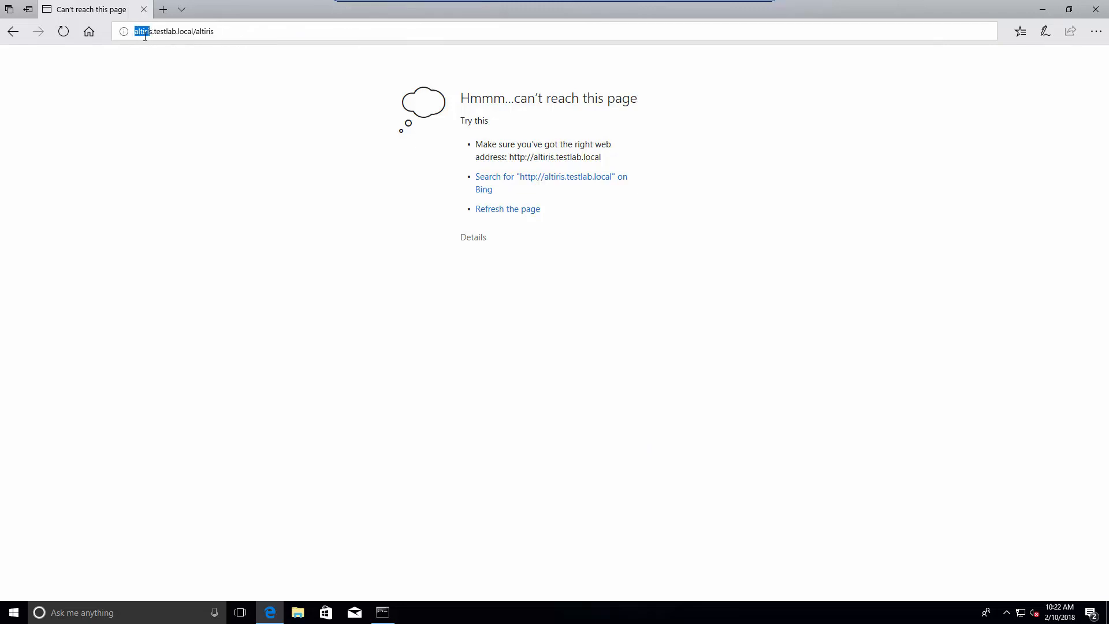
pyautogui.press('BackSpace')
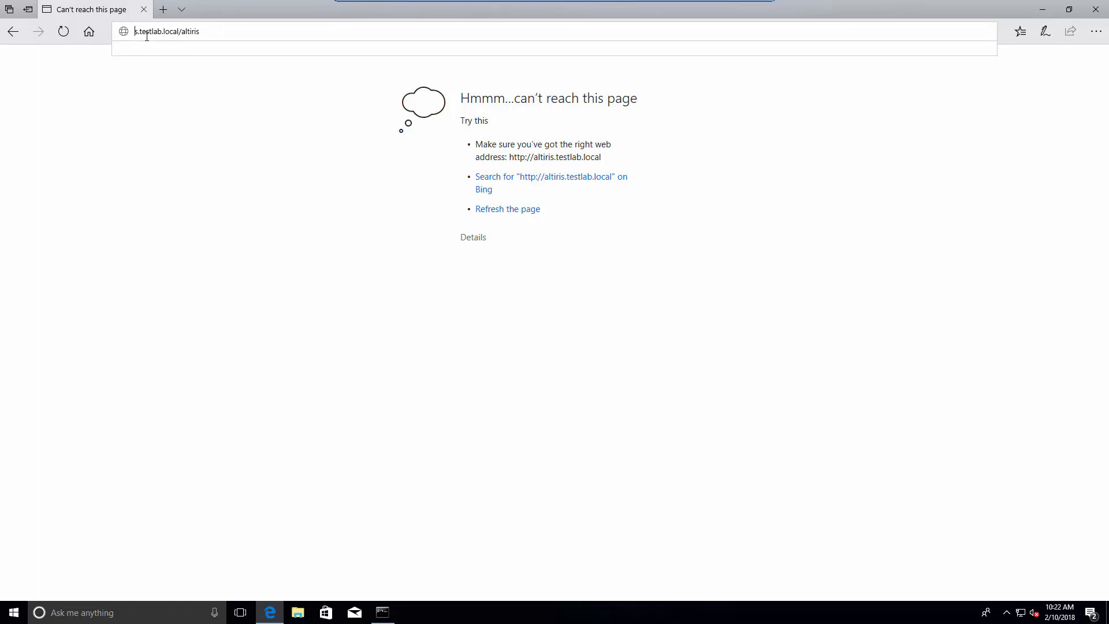
pyautogui.press('Delete')
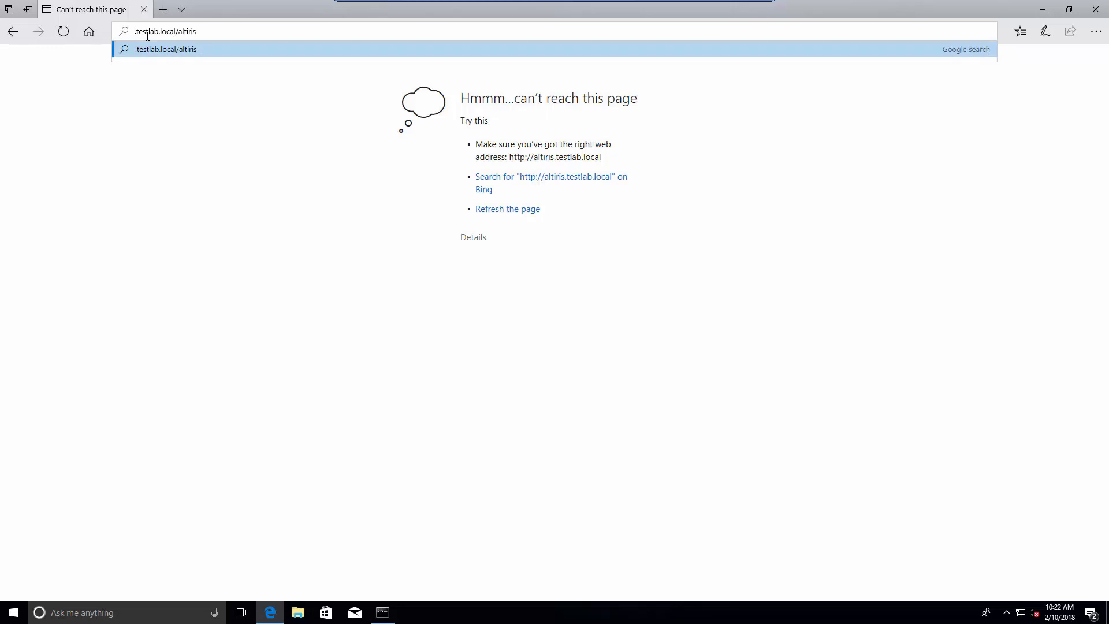
pyautogui.write('2k12')
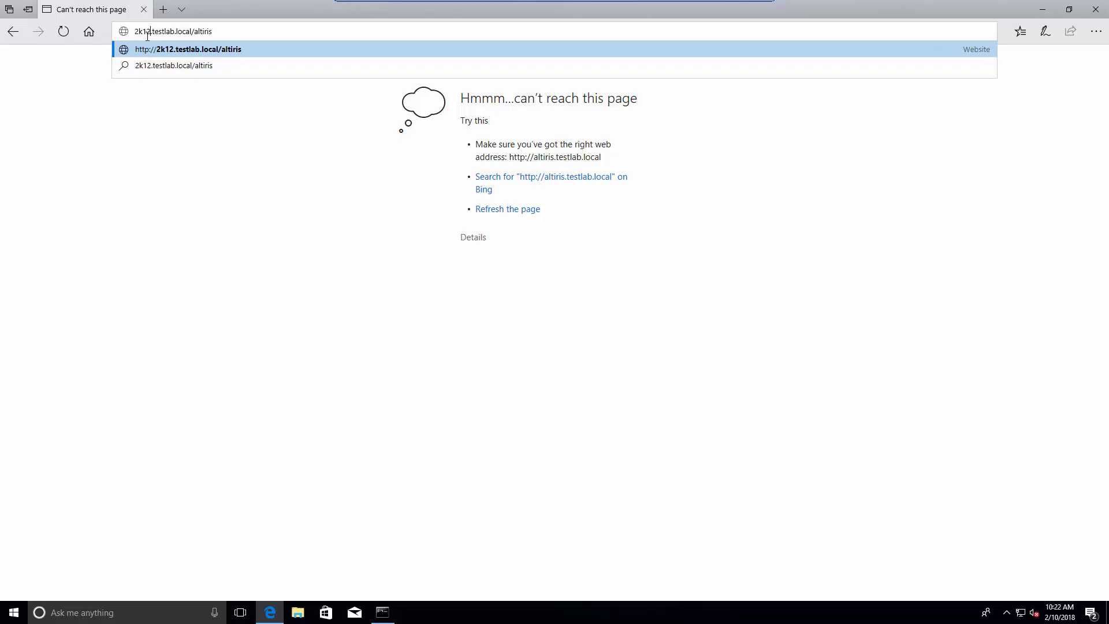
pyautogui.press('Return')
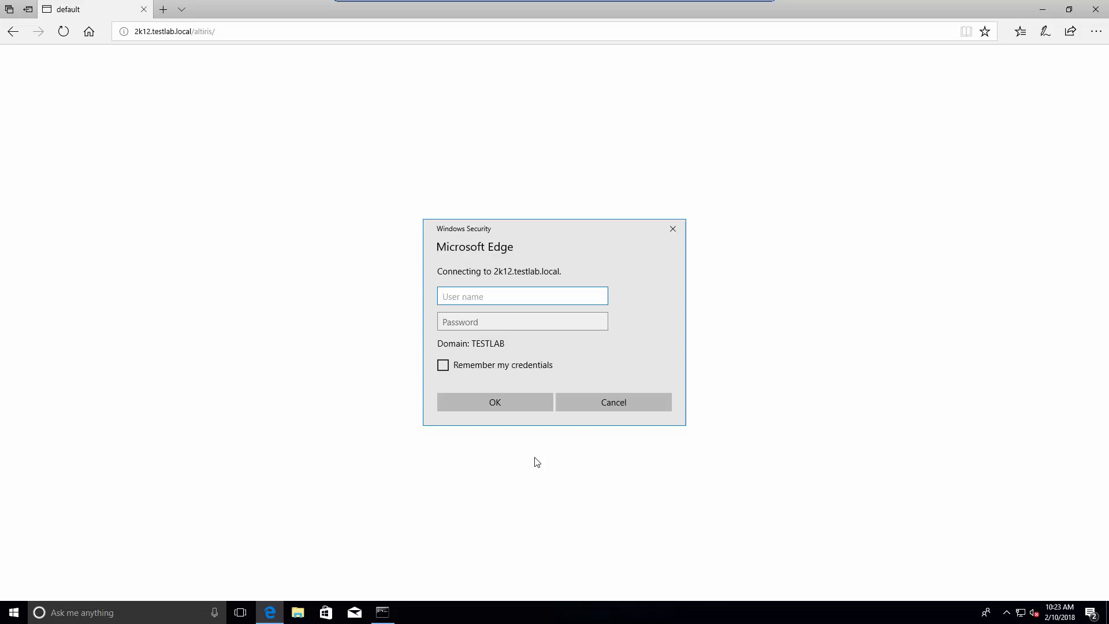
# Step: Sign in to 2k12.testlab.local with user name Altiris and the account password, and have the credentials remembered
pyautogui.write('Altiris')
pyautogui.press('Tab')
pyautogui.write('●●●●●●●●●●')
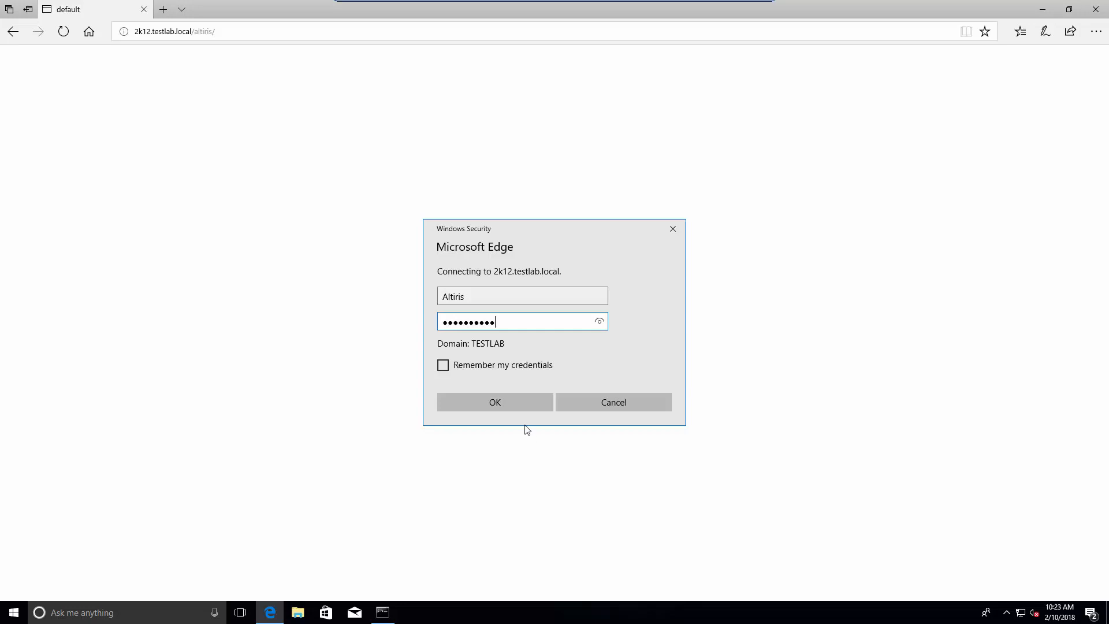
pyautogui.click(492, 365)
pyautogui.click(492, 399)
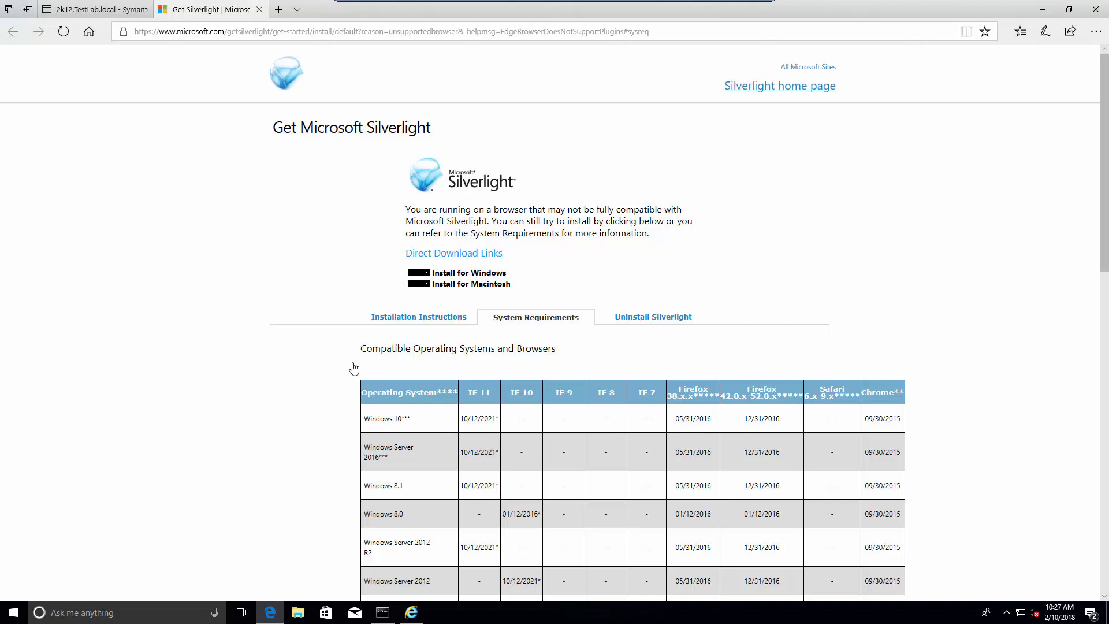
# Step: Check the Silverlight compatible browsers table, then close that page and Edge to switch to the console in Internet Explorer
pyautogui.moveTo(344, 384); pyautogui.dragTo(945, 395)
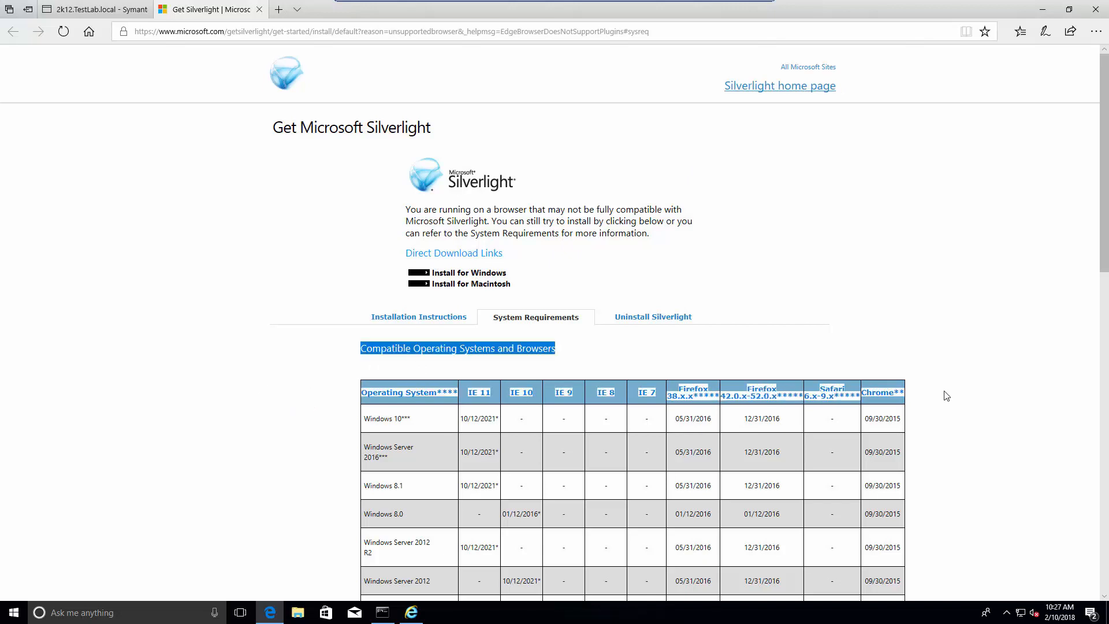
pyautogui.click(842, 342)
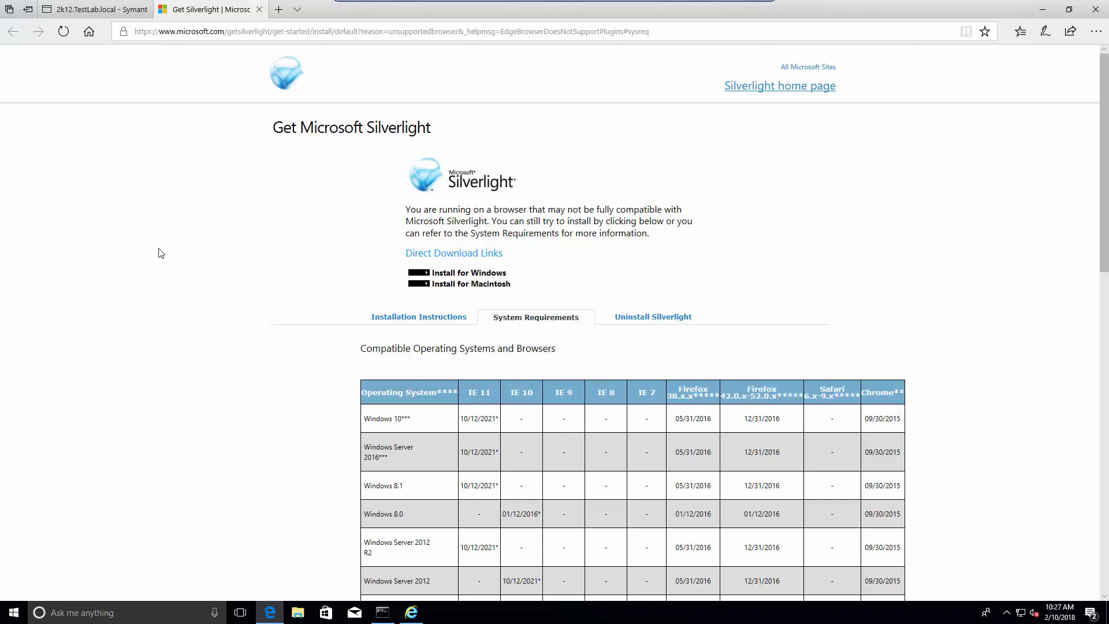
pyautogui.click(260, 9)
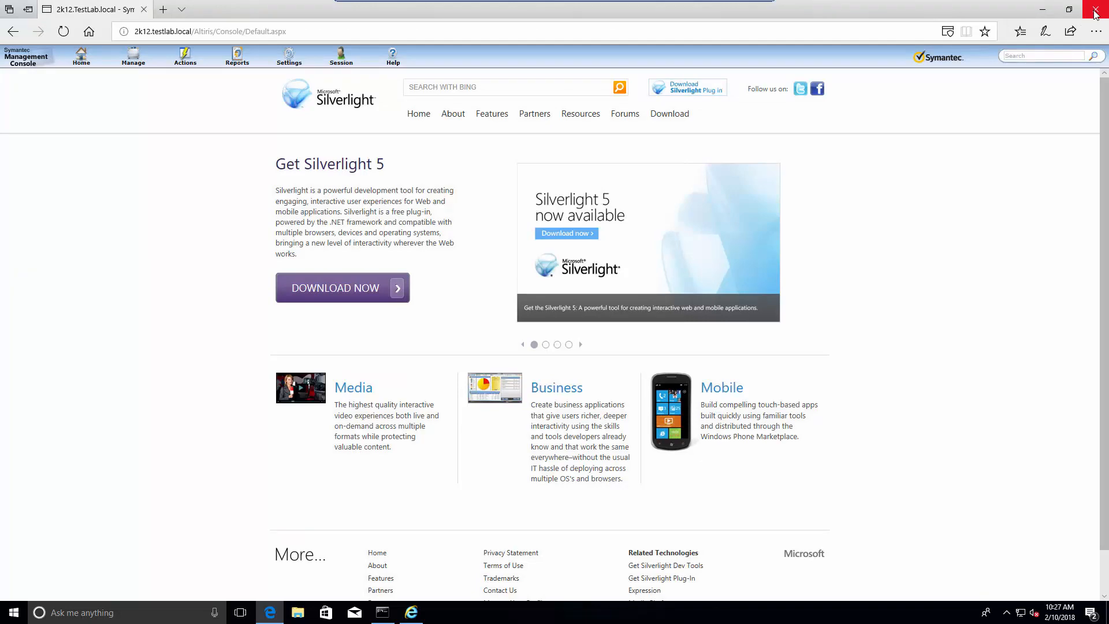
pyautogui.click(1094, 13)
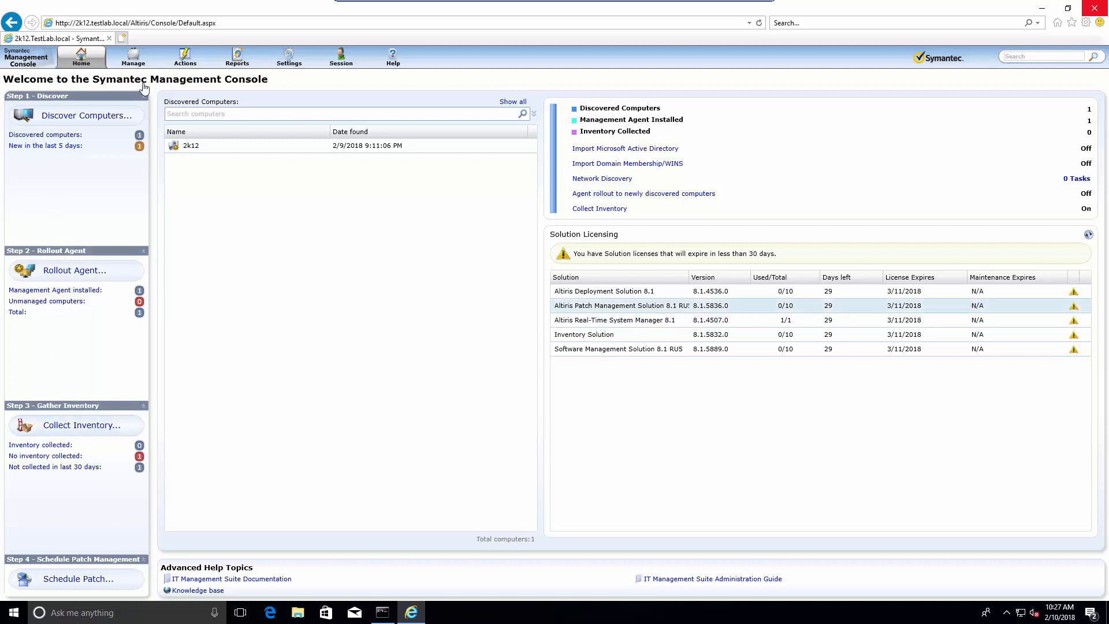
# Step: Look through the commands offered under Home, Manage, Actions, Settings and Session in the management console
pyautogui.click(82, 58)
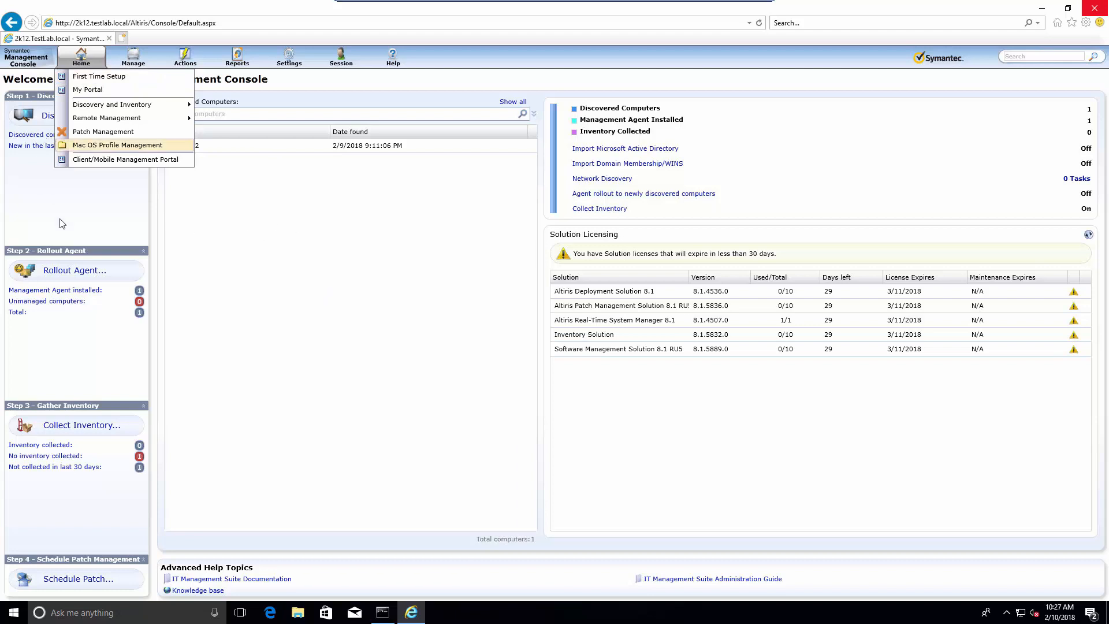
pyautogui.click(77, 67)
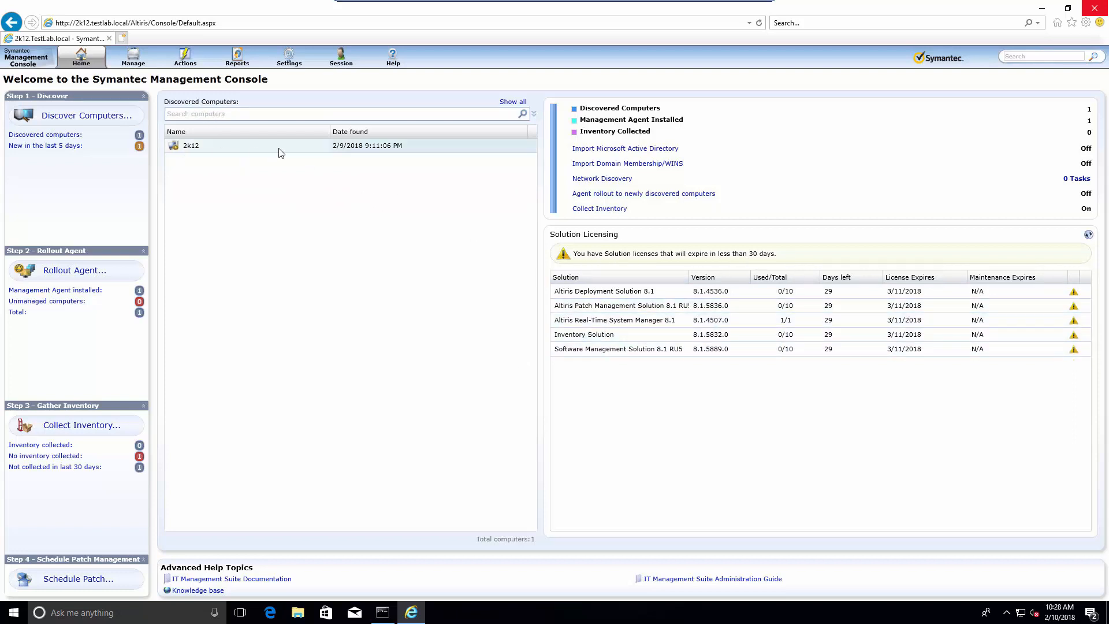
pyautogui.click(82, 58)
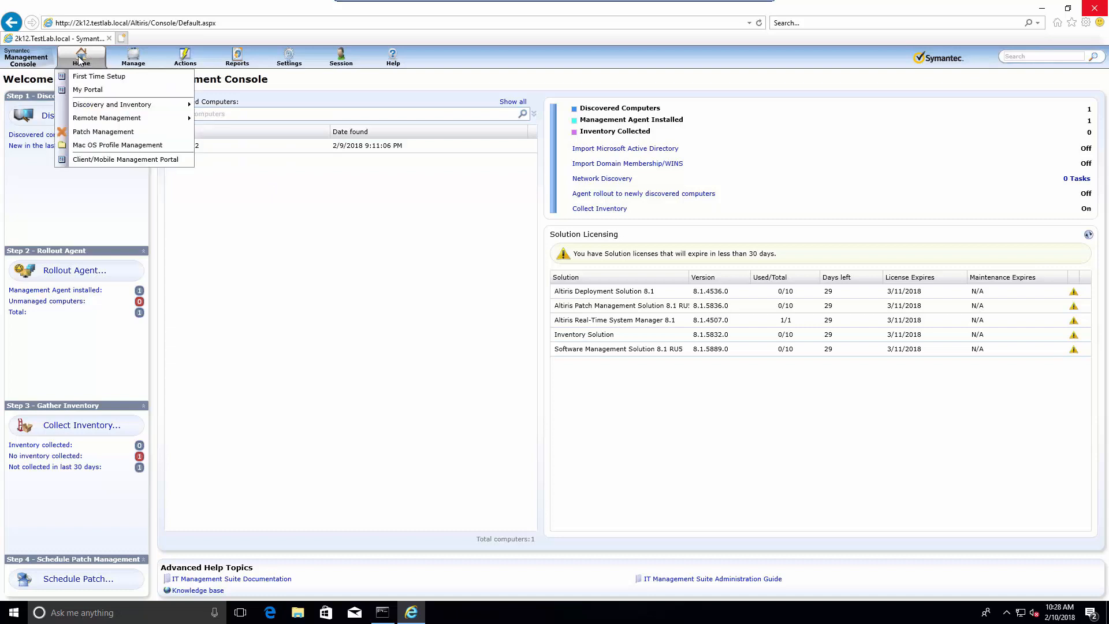
pyautogui.moveTo(105, 109)
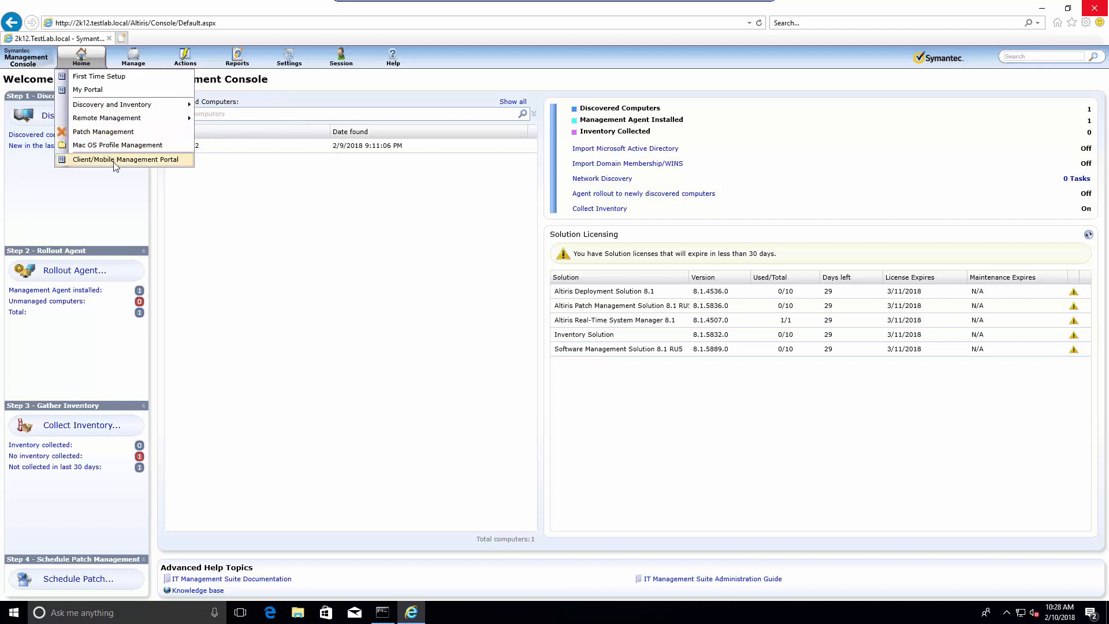
pyautogui.click(134, 56)
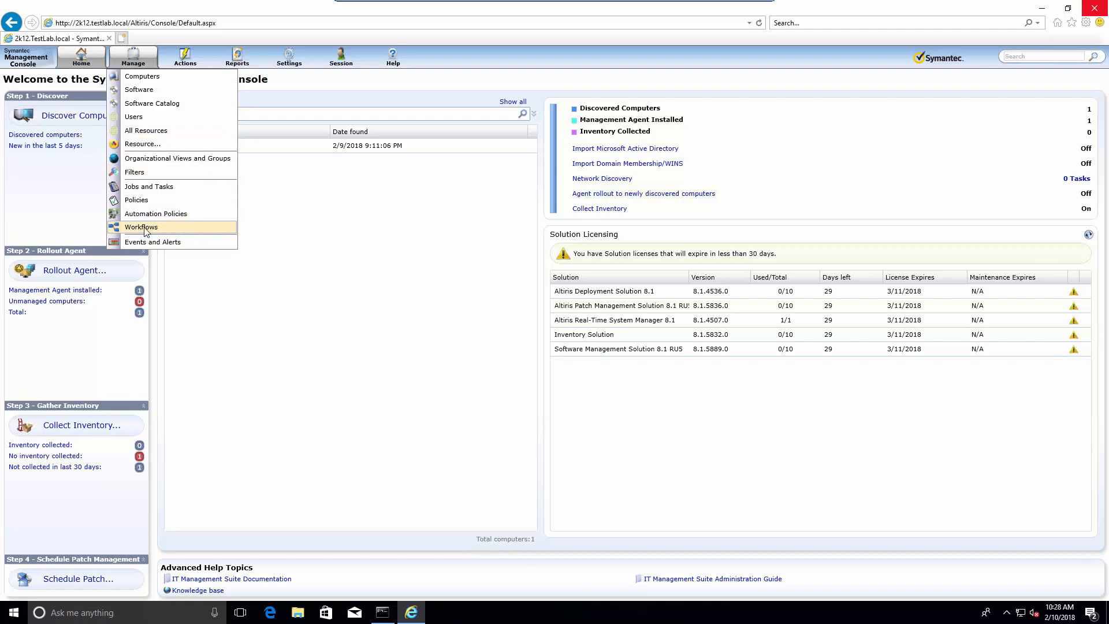
pyautogui.click(185, 60)
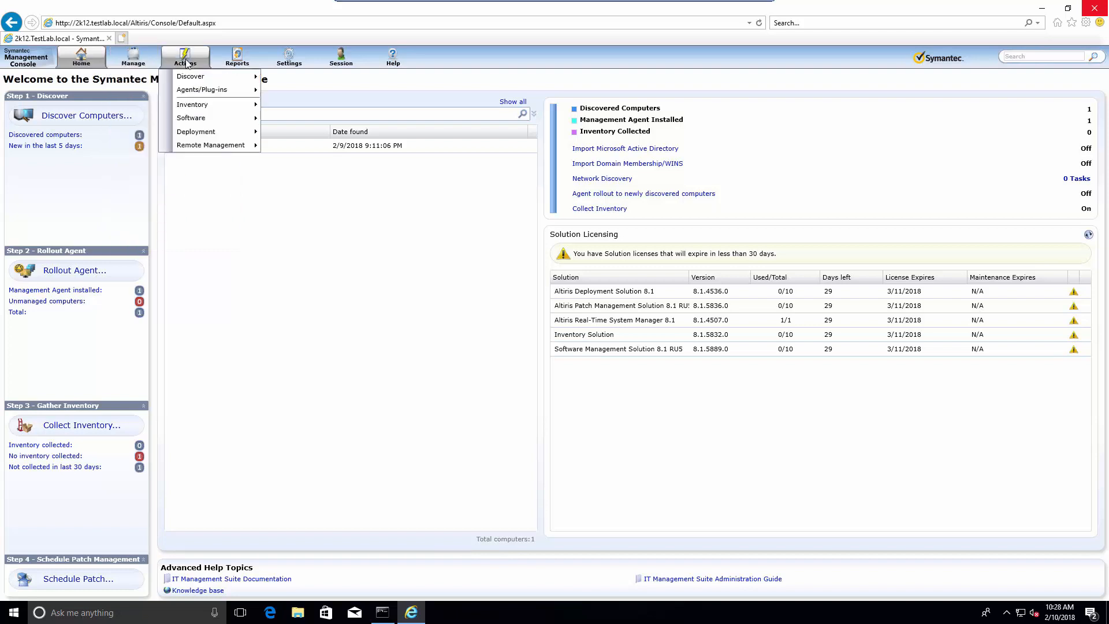
pyautogui.moveTo(204, 81)
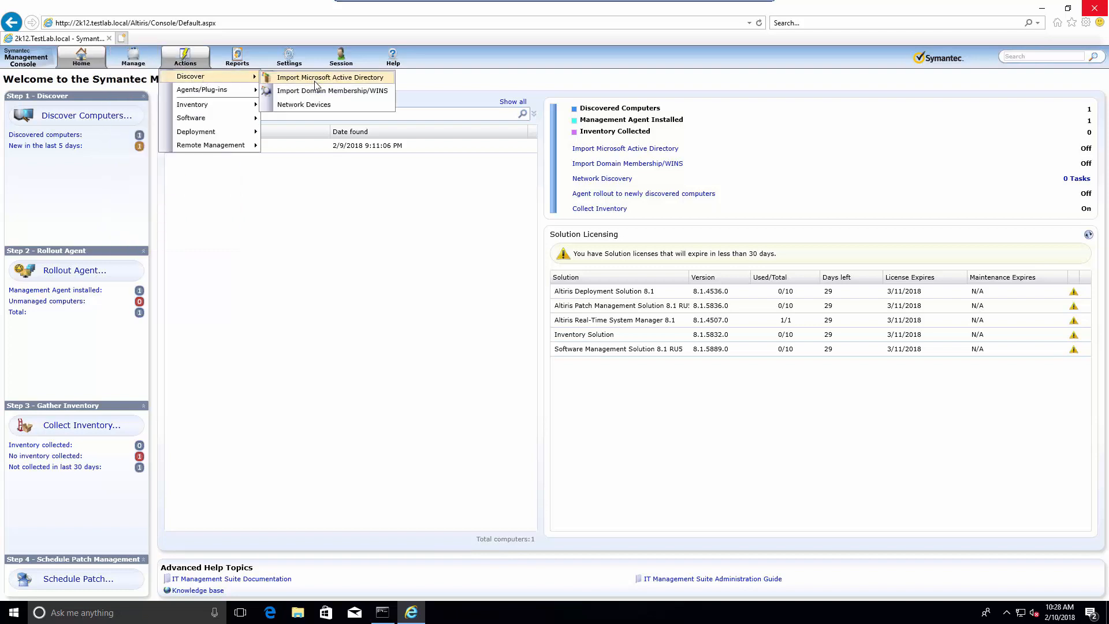
pyautogui.moveTo(220, 109)
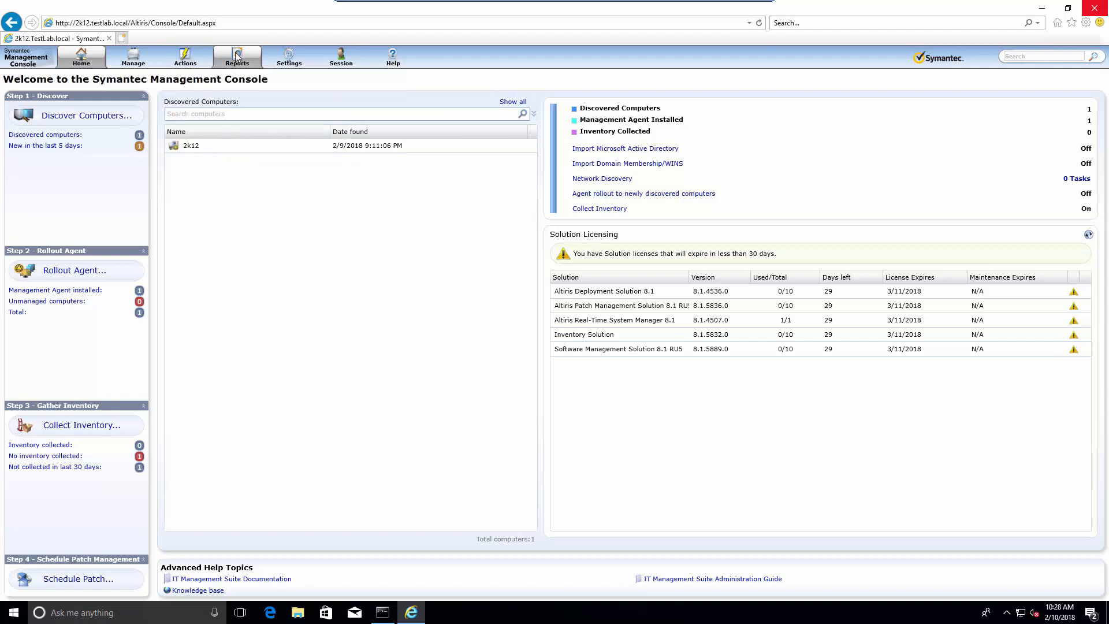
pyautogui.moveTo(237, 56)
pyautogui.moveTo(289, 60)
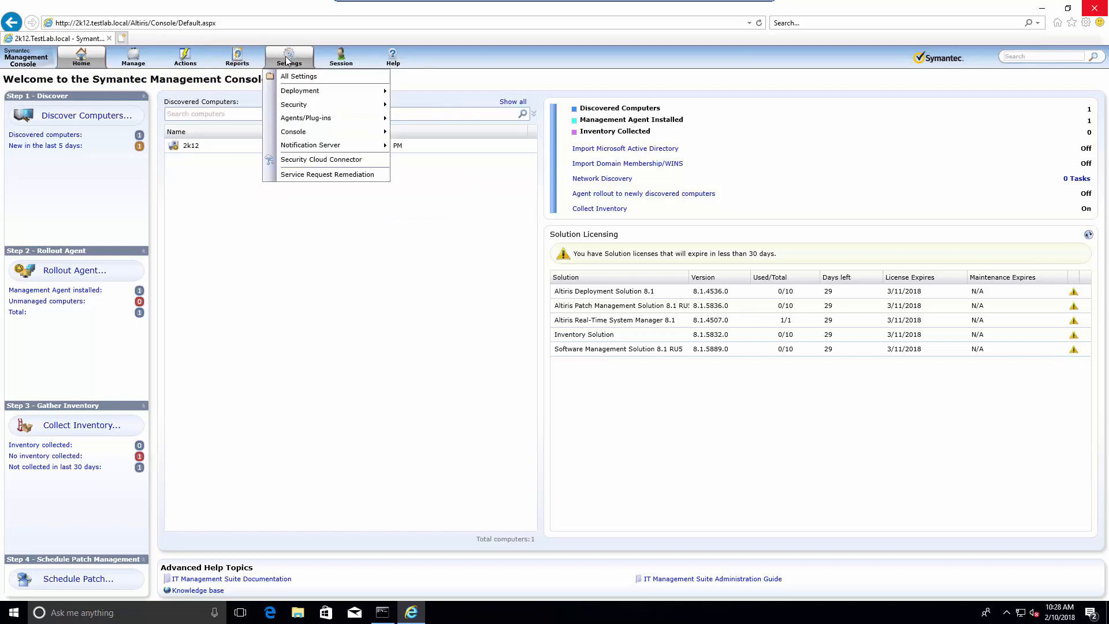
pyautogui.moveTo(296, 142)
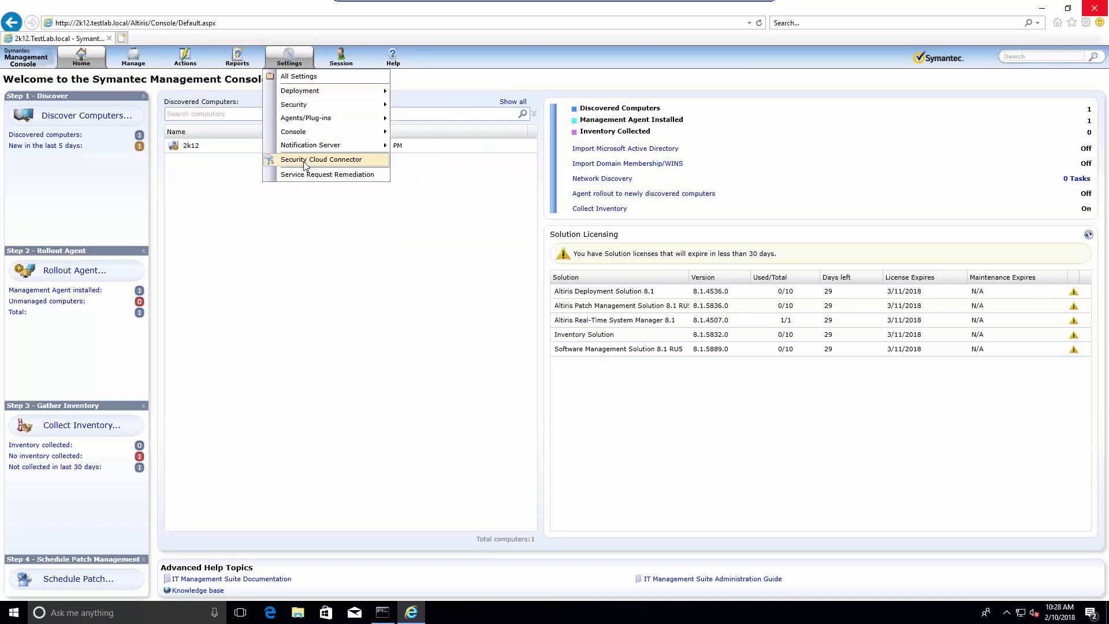
pyautogui.moveTo(342, 48)
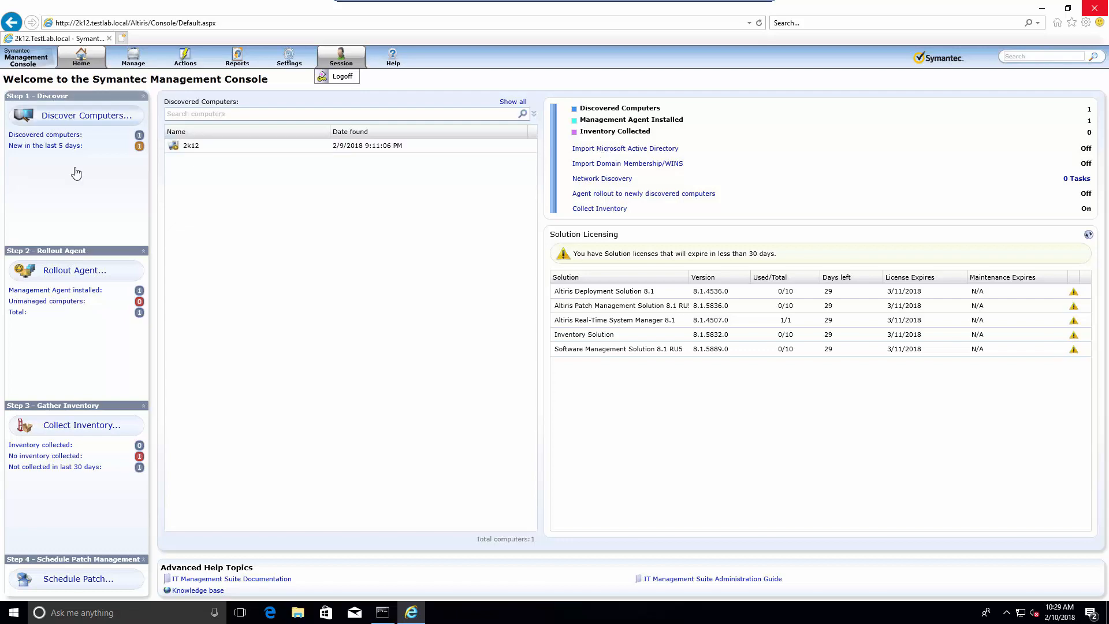
# Step: Start discovering computers and enable importing Windows computers from the Microsoft Active Directory domain TestLab.local
pyautogui.click(85, 117)
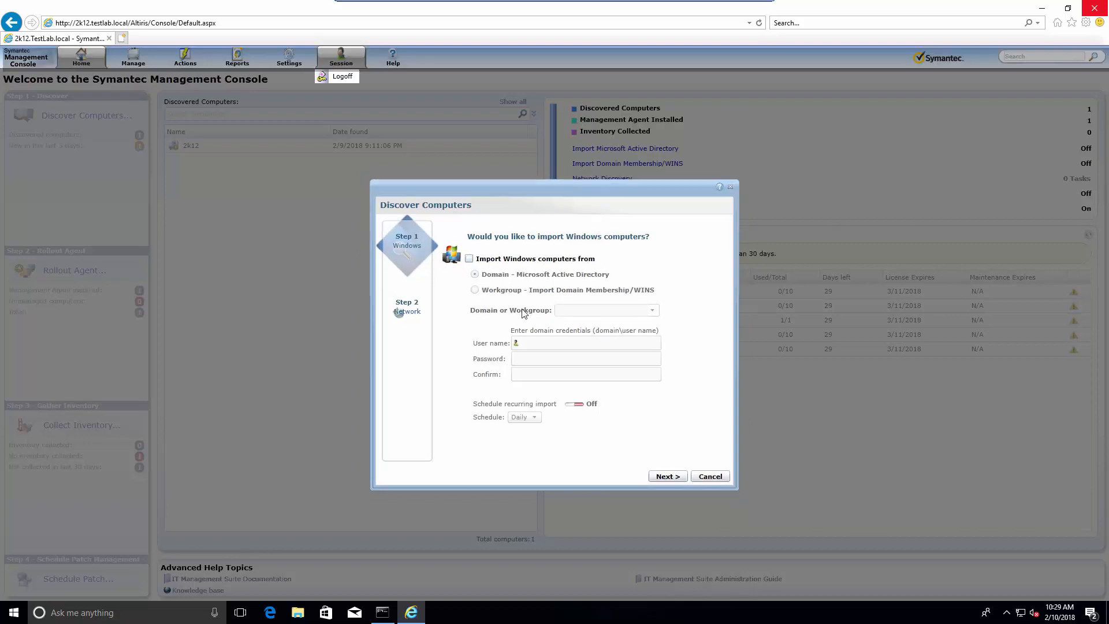
pyautogui.click(468, 258)
pyautogui.click(581, 310)
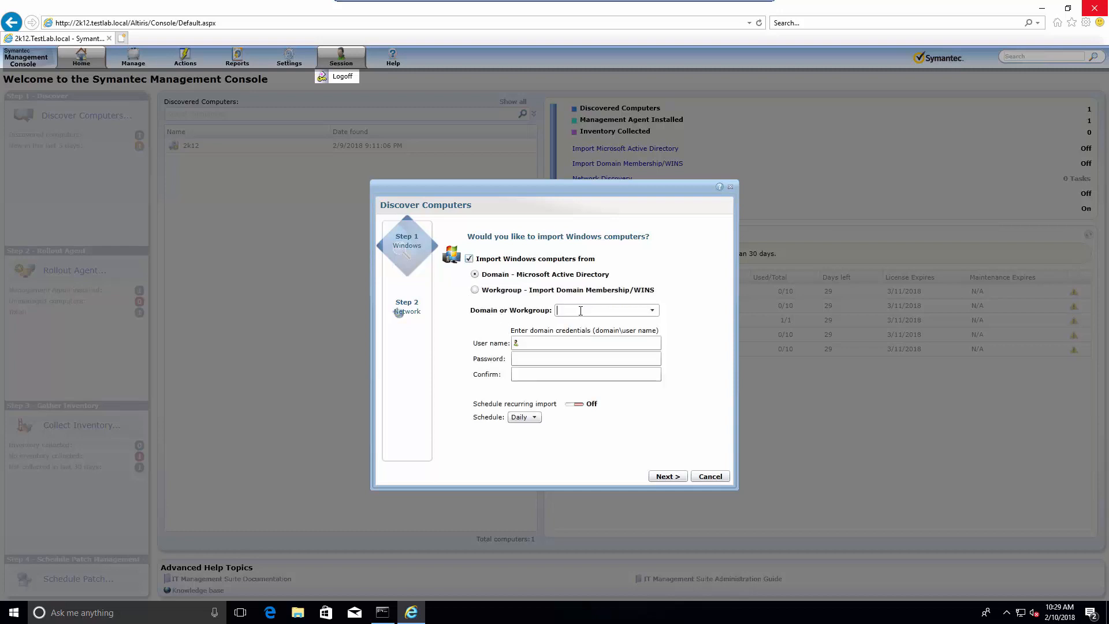
pyautogui.click(655, 311)
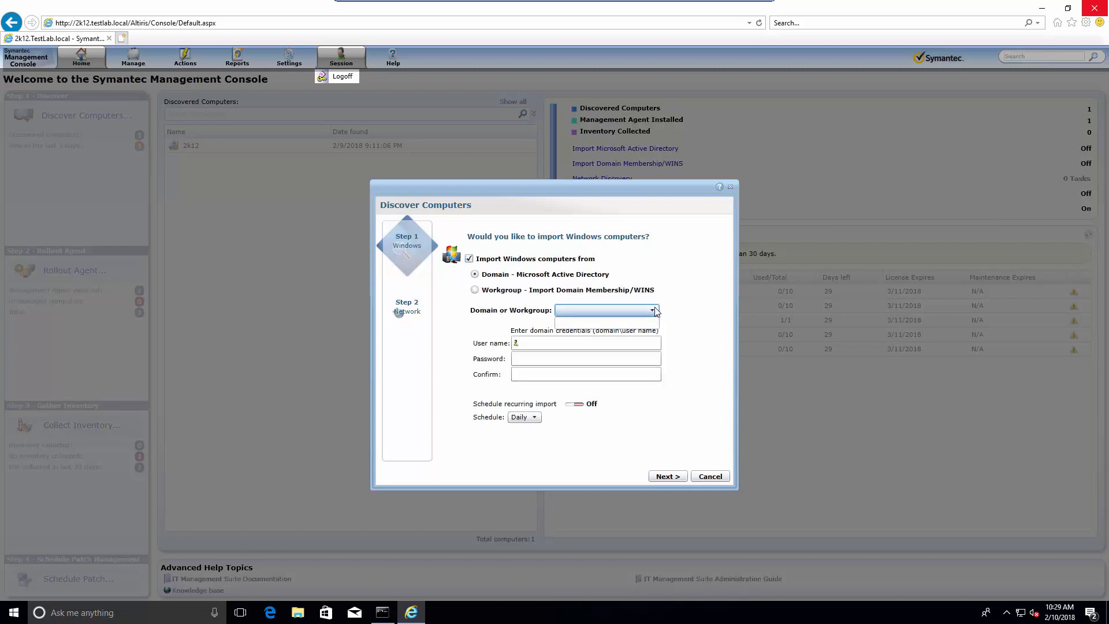
pyautogui.click(654, 312)
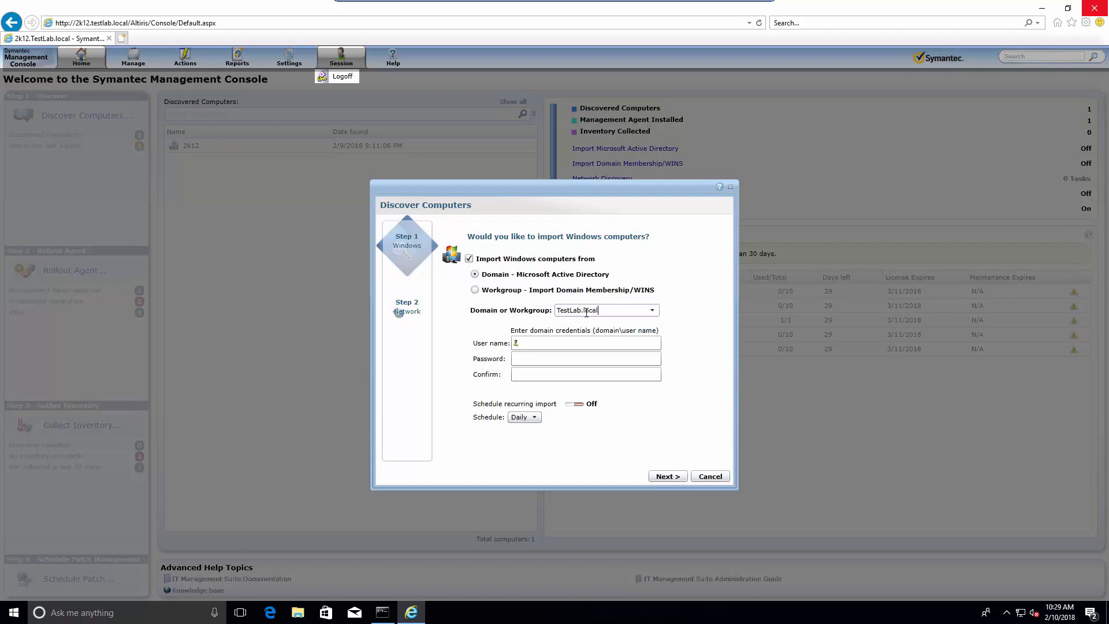
# Step: Enter the domain user name, account password and password confirmation as the import credentials
pyautogui.click(538, 344)
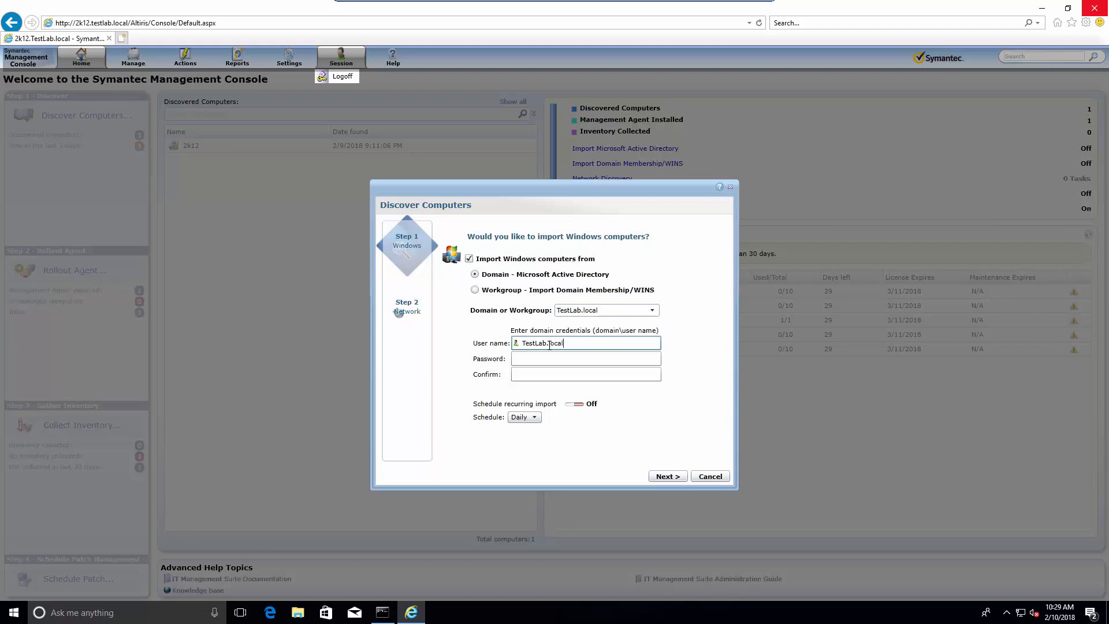
pyautogui.write('TestLab.local\\Jeff')
pyautogui.press('Tab')
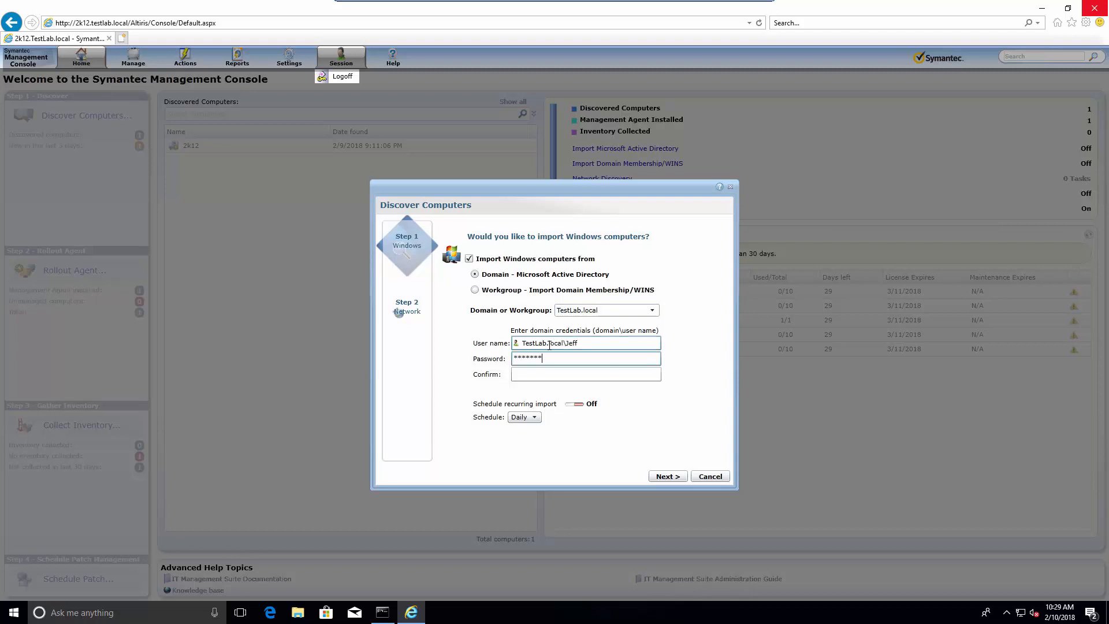
pyautogui.write('*')
pyautogui.press('Tab')
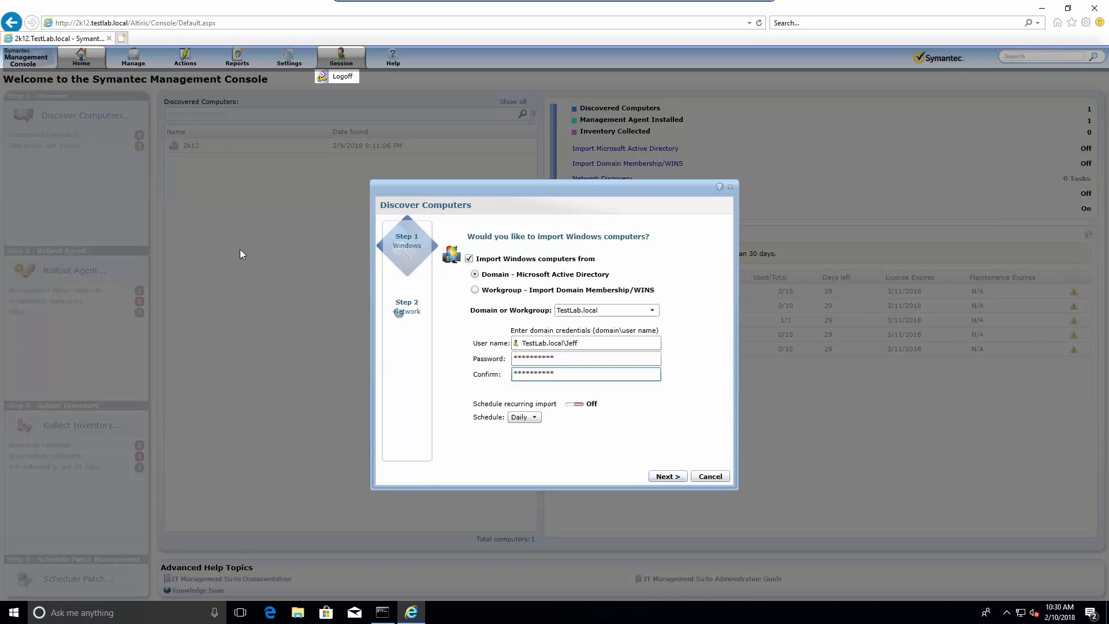
# Step: Run the discovery without a network scan, keeping the Rollout Symantec Management Agent wizard enabled, and dismiss the resulting message
pyautogui.click(666, 477)
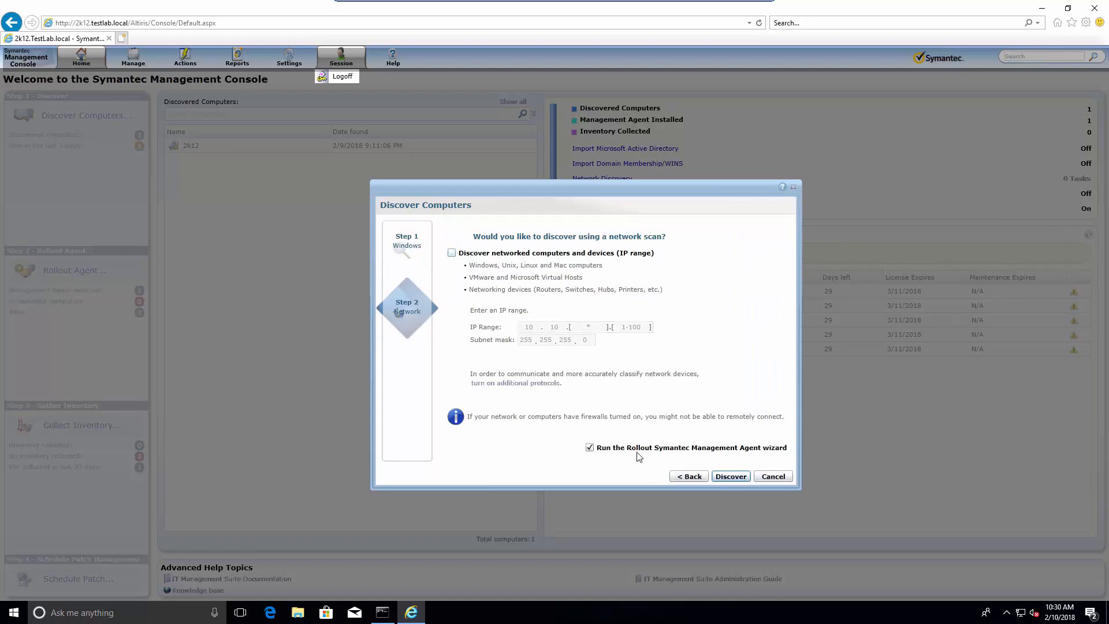
pyautogui.click(730, 476)
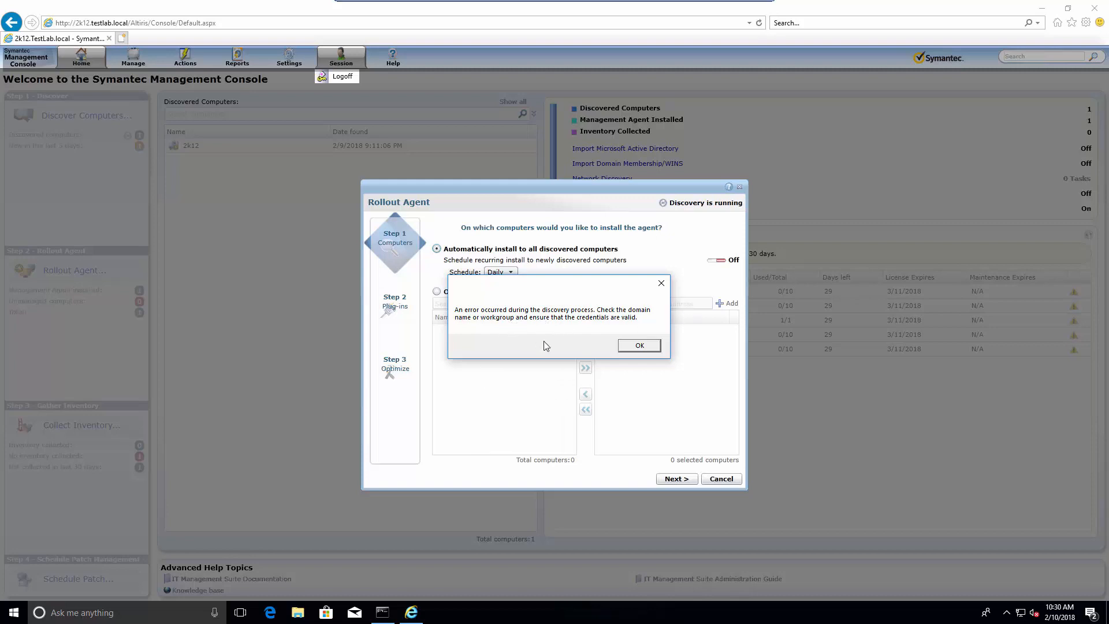
pyautogui.click(642, 347)
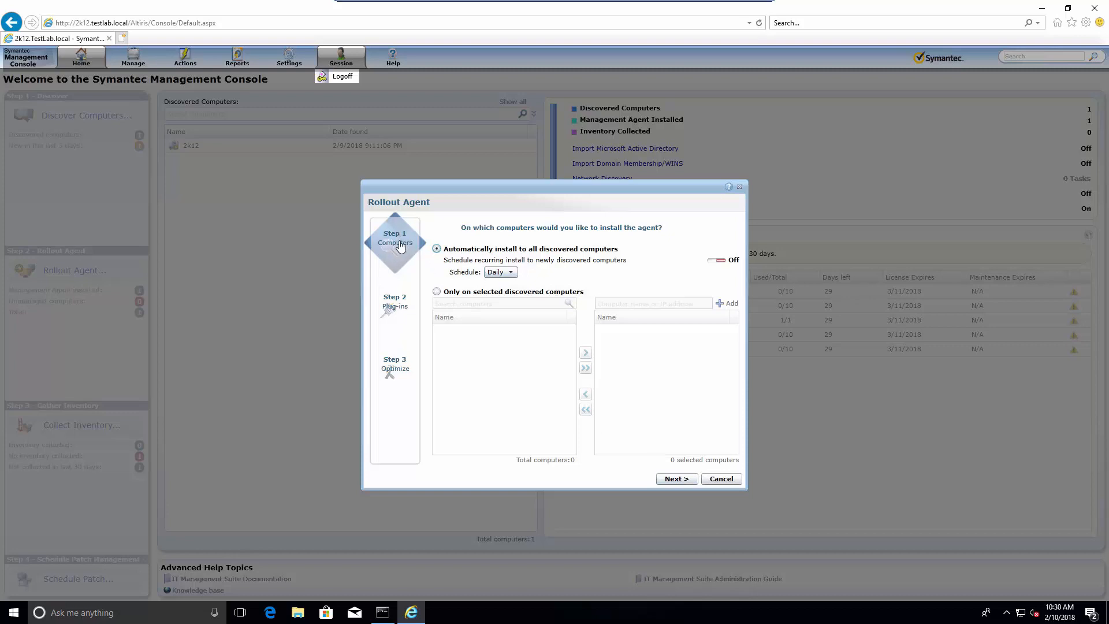
# Step: Accept automatic agent installation to all discovered computers and turn on Application Metering Plug-in Install
pyautogui.click(677, 480)
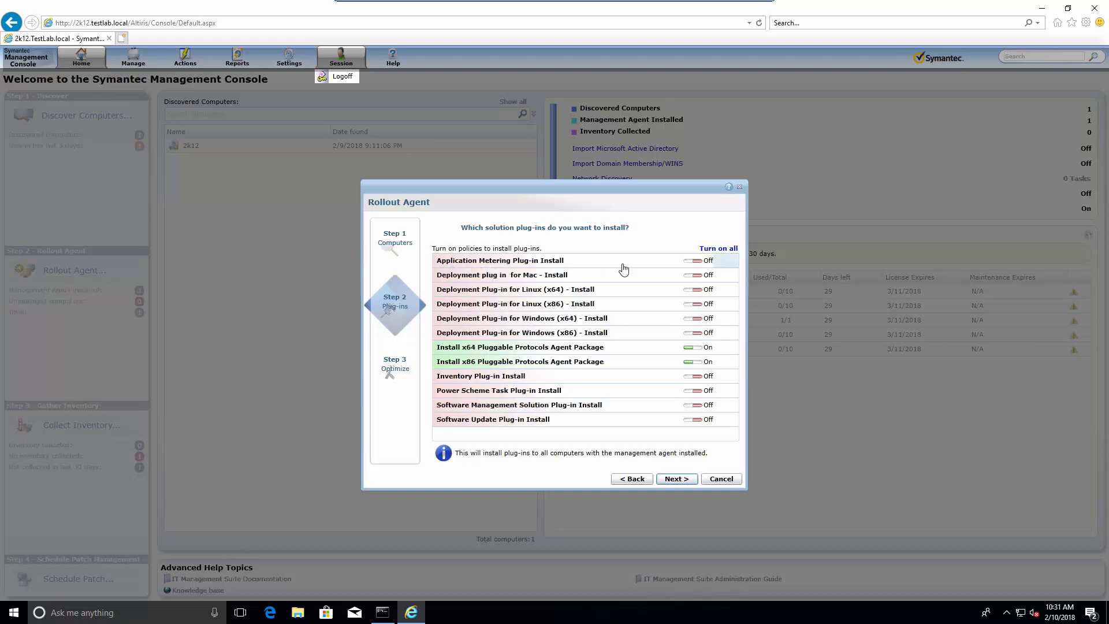
pyautogui.click(700, 264)
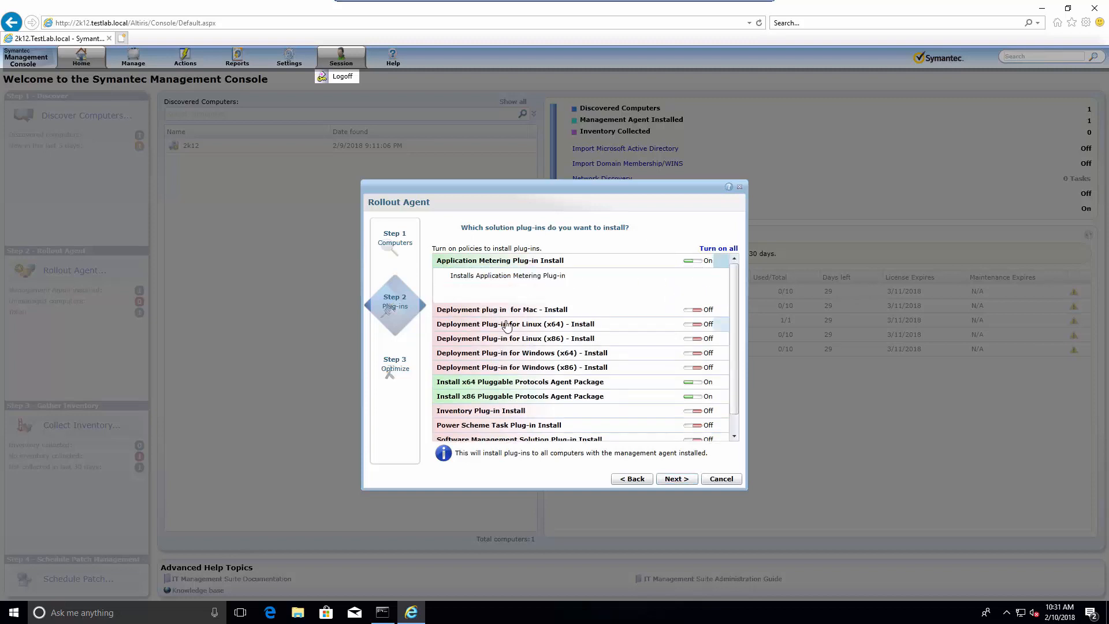
pyautogui.scroll(-1, 516, 341)
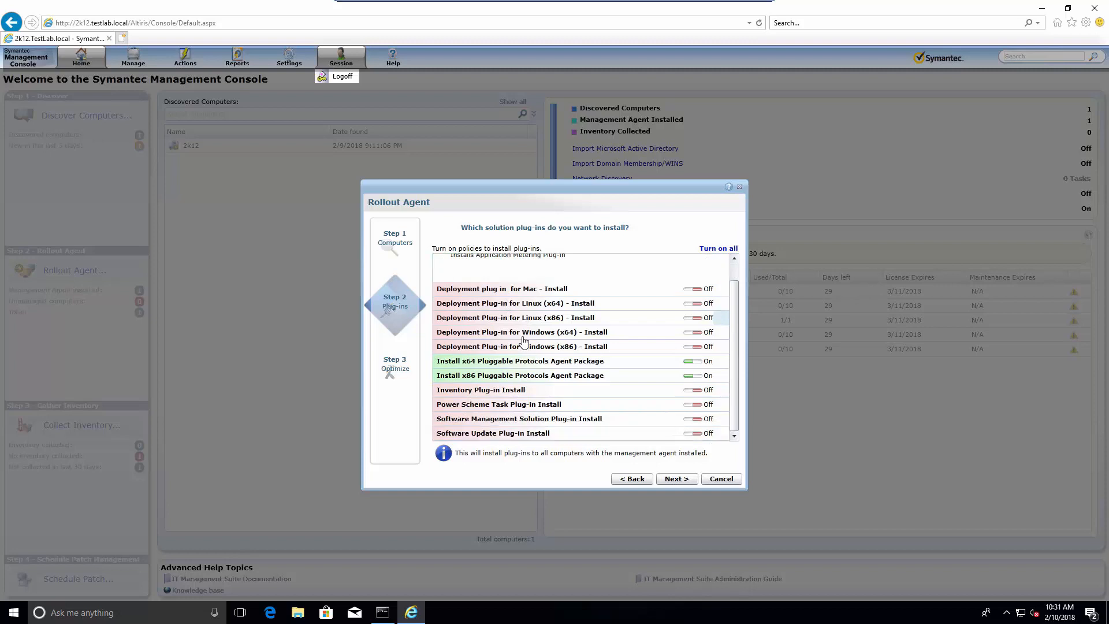
pyautogui.scroll(1, 636, 317)
# Step: Turn on the deployment plug-ins for Mac, Linux (x64 and x86) and Windows (x64 and x86)
pyautogui.click(696, 311)
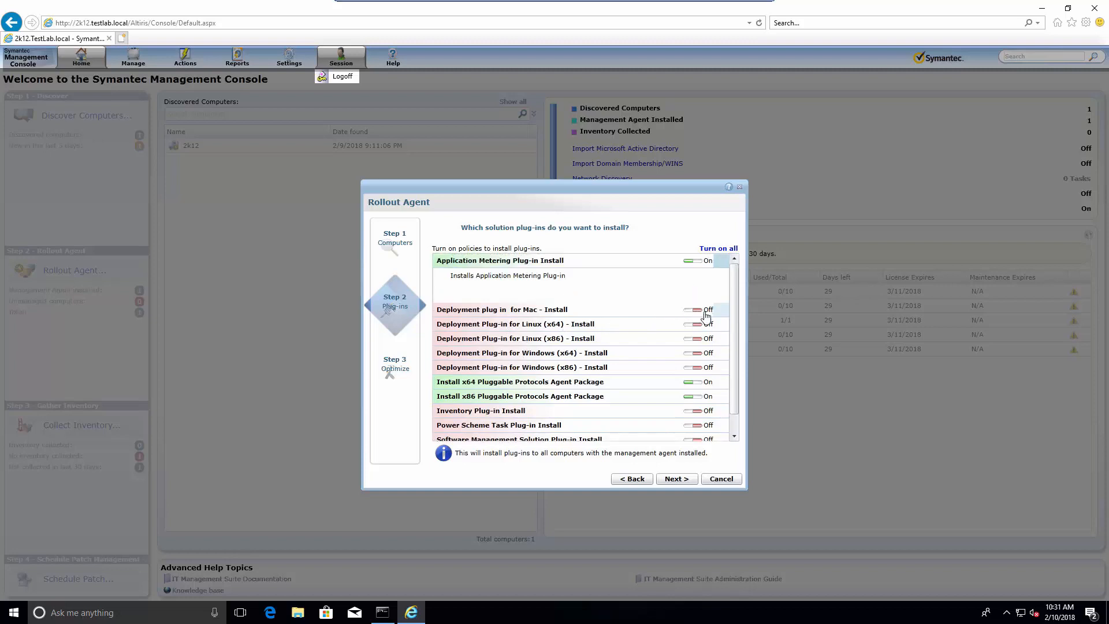
pyautogui.click(696, 353)
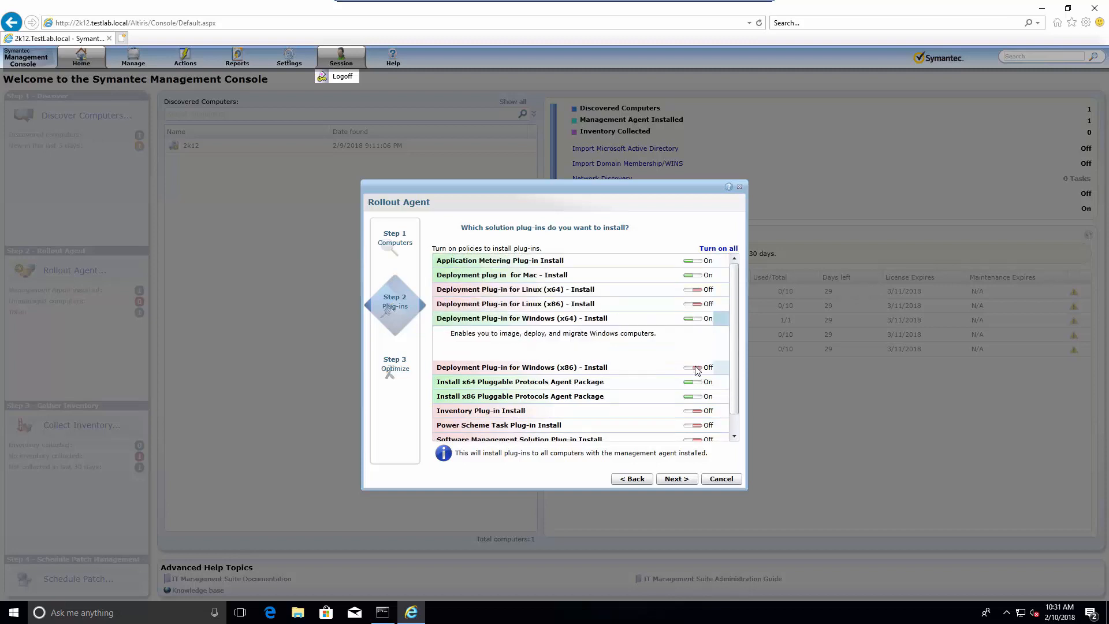
pyautogui.scroll(-1, 632, 363)
pyautogui.click(693, 269)
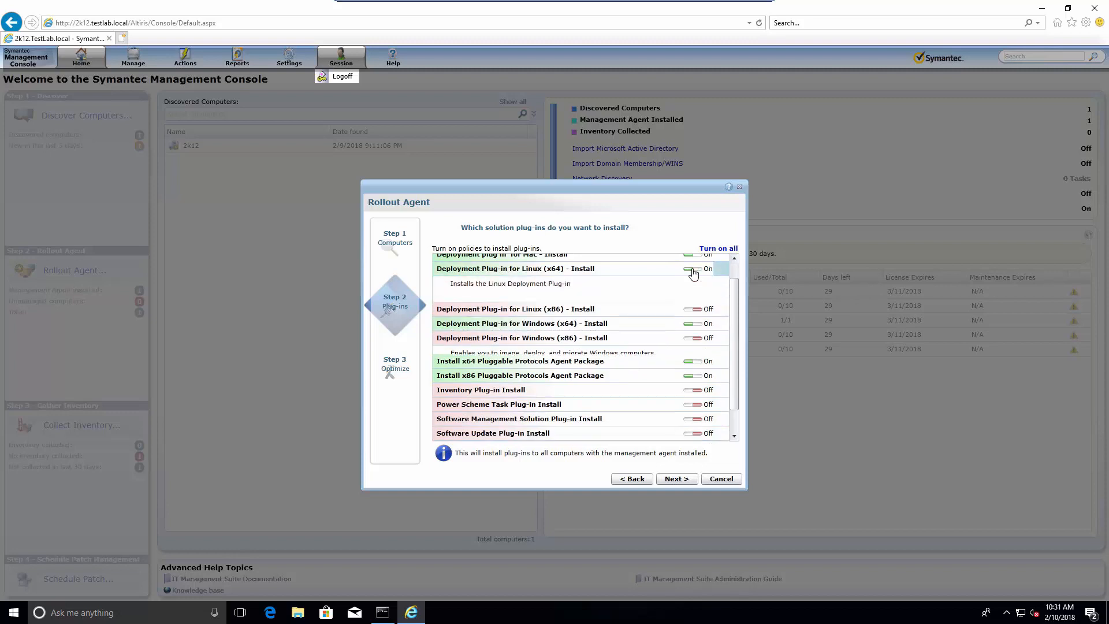
pyautogui.click(696, 317)
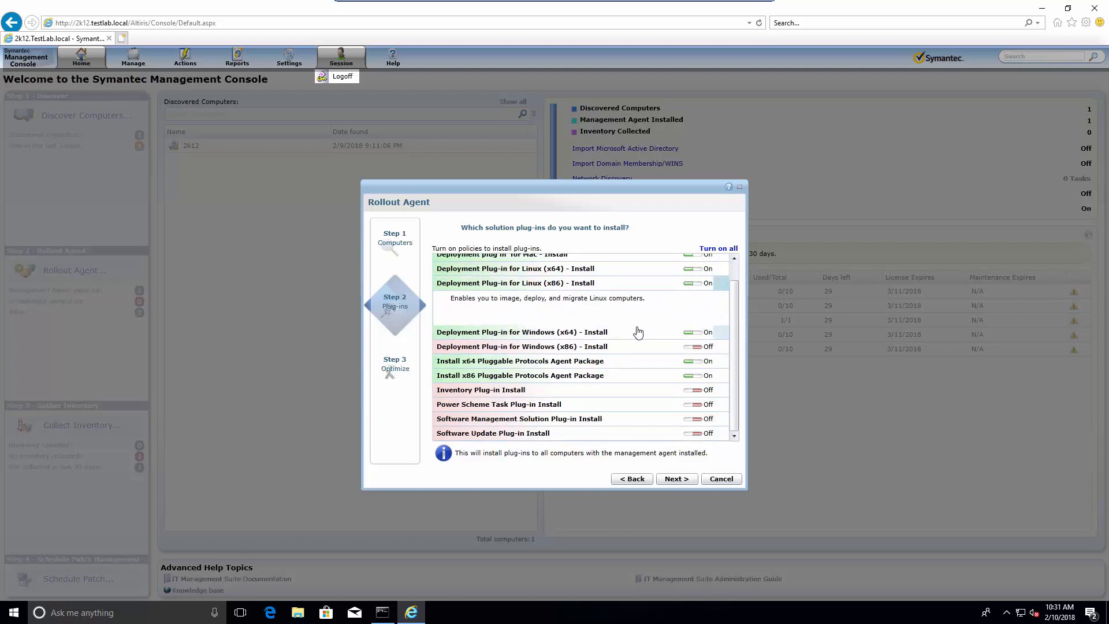
pyautogui.scroll(1, 703, 350)
pyautogui.click(698, 367)
# Step: Turn on the Software Update, Software Management Solution, Power Scheme Task and Inventory plug-ins, and proceed to the environment optimization step
pyautogui.scroll(-2, 670, 362)
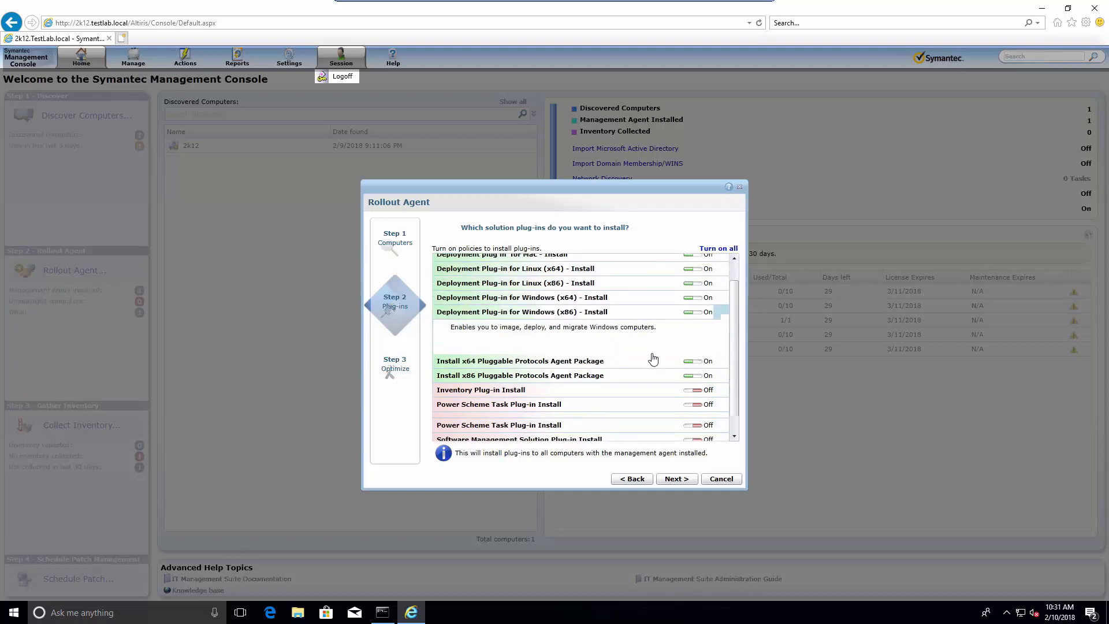
pyautogui.click(697, 434)
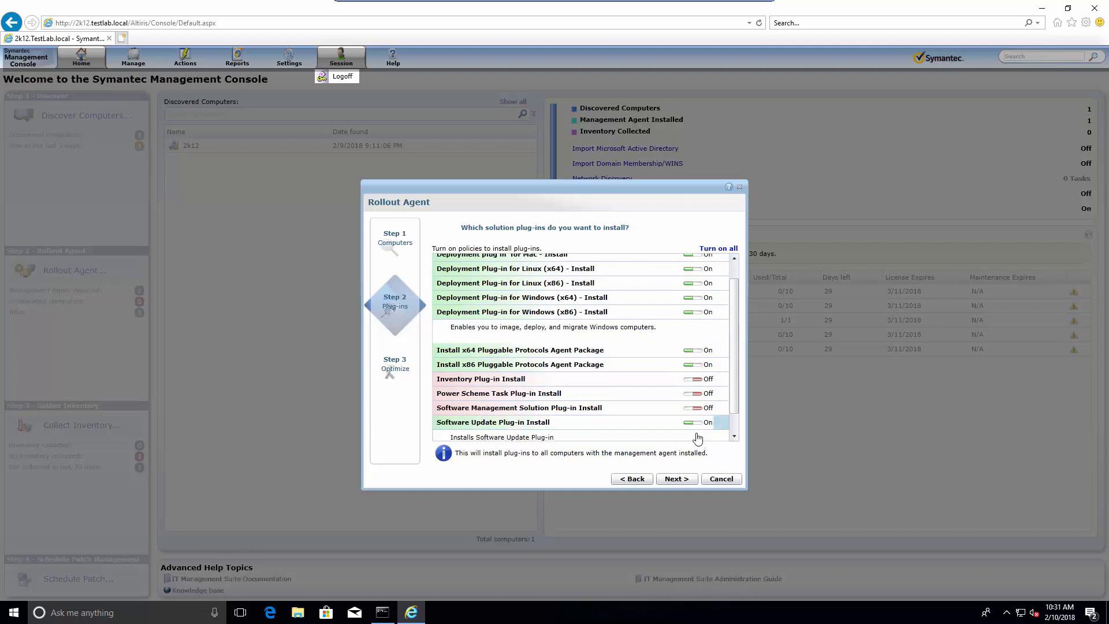
pyautogui.click(696, 385)
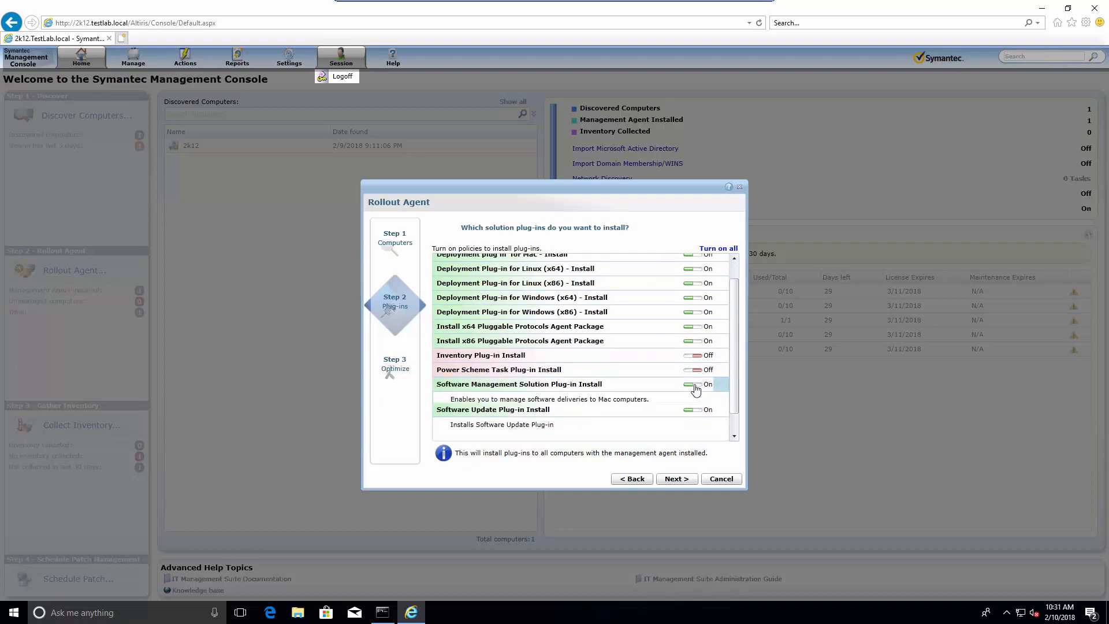
pyautogui.click(697, 372)
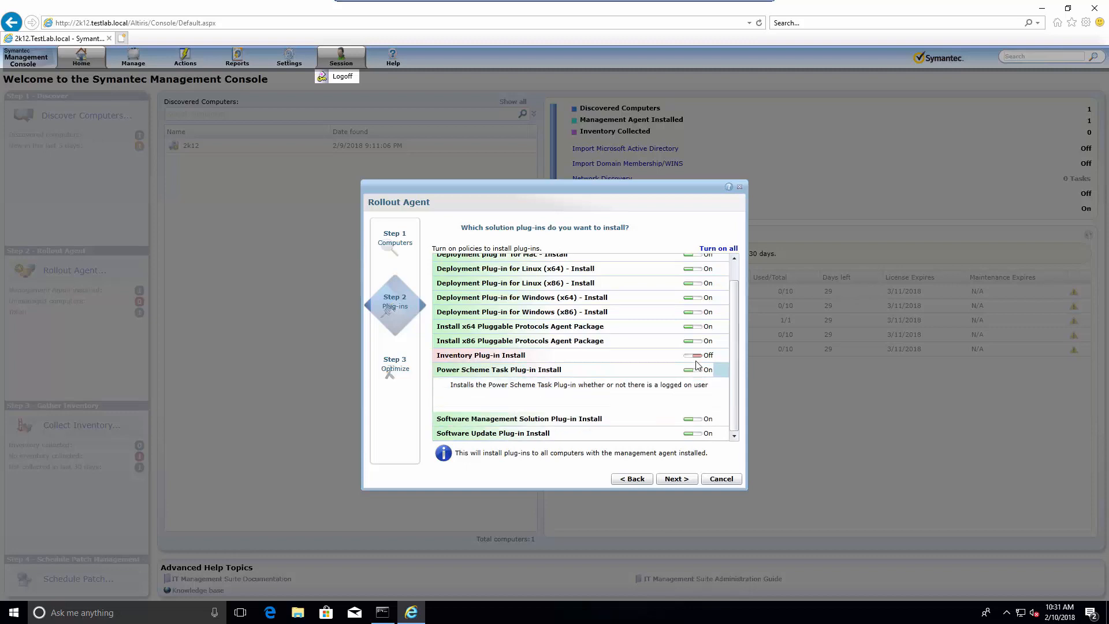
pyautogui.click(696, 356)
pyautogui.scroll(1, 628, 381)
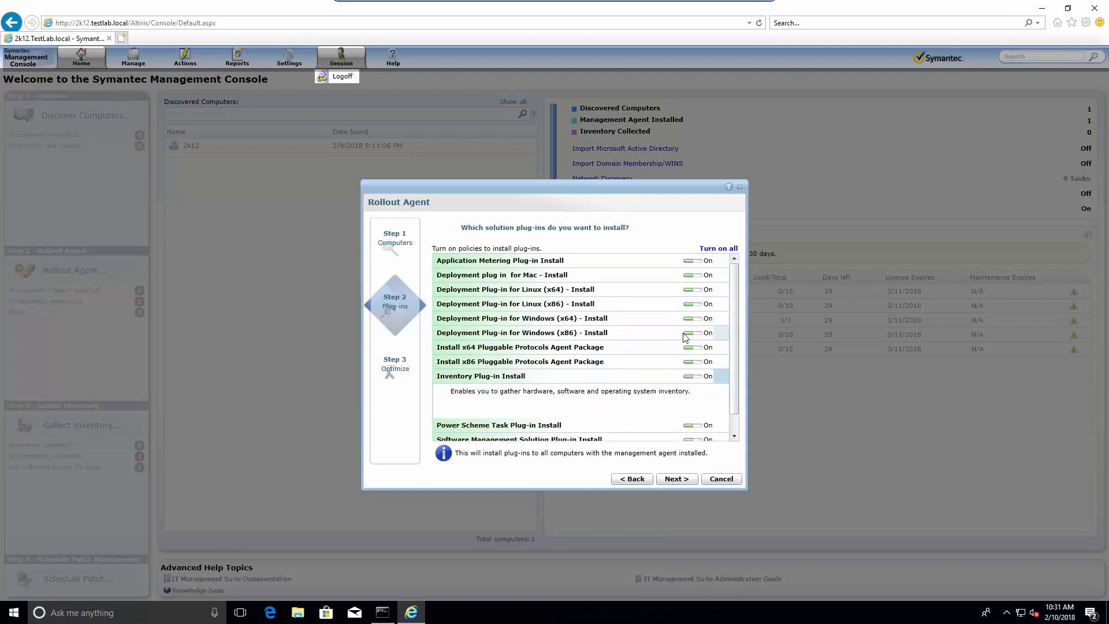
pyautogui.scroll(-1, 636, 382)
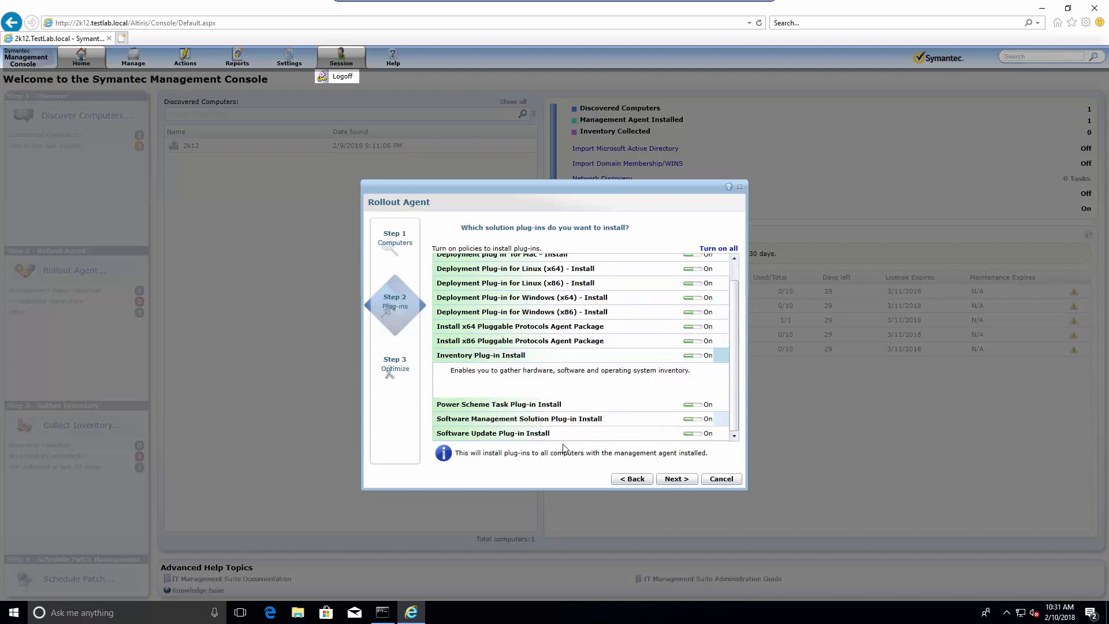
pyautogui.click(679, 479)
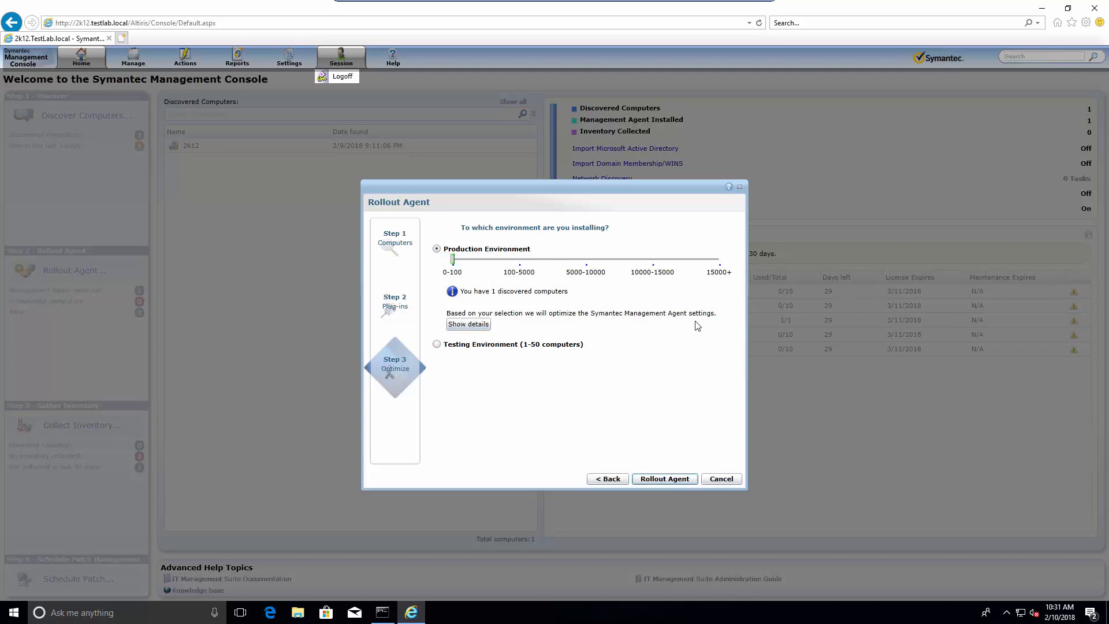
# Step: Review the optimized agent, server and task service settings for production environments of 0-100 and 100-5000 computers
pyautogui.click(469, 327)
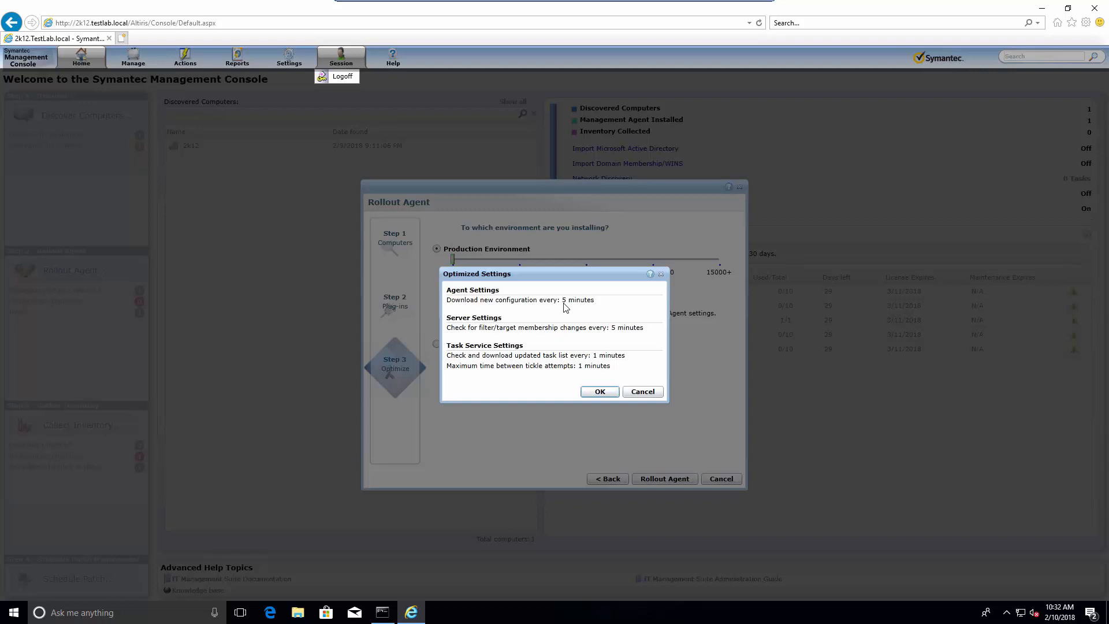
pyautogui.click(596, 392)
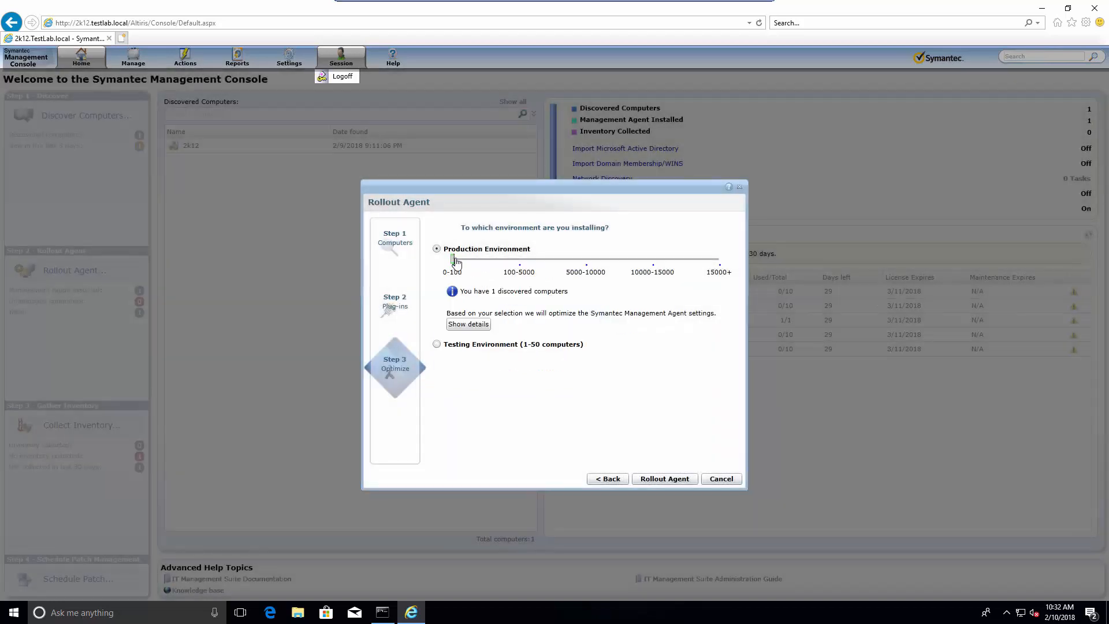
pyautogui.moveTo(456, 260); pyautogui.dragTo(513, 263)
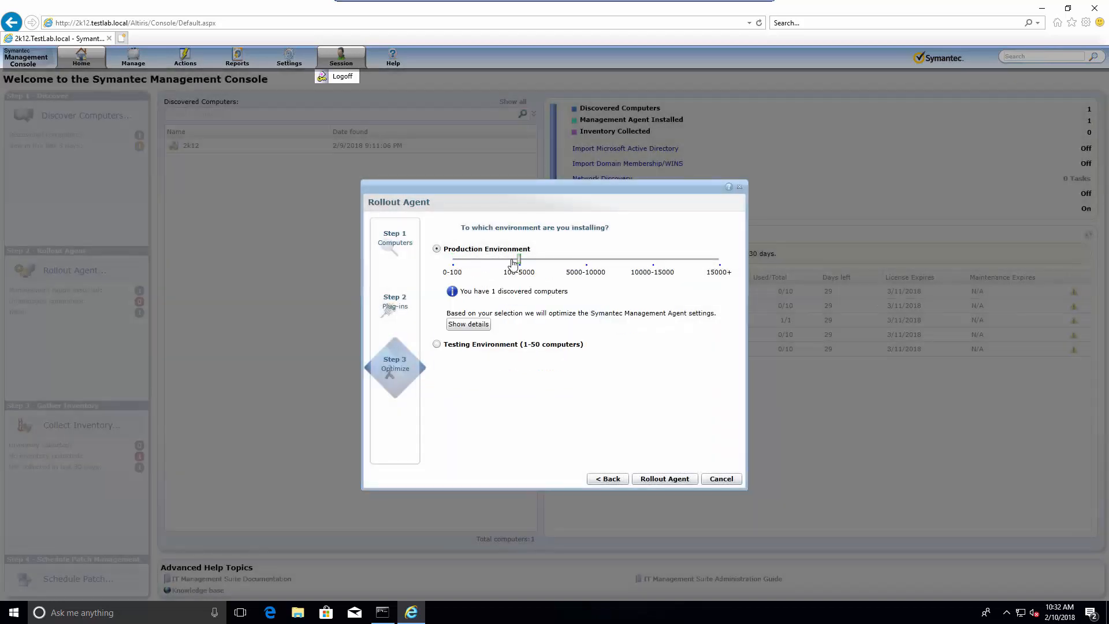
pyautogui.click(477, 324)
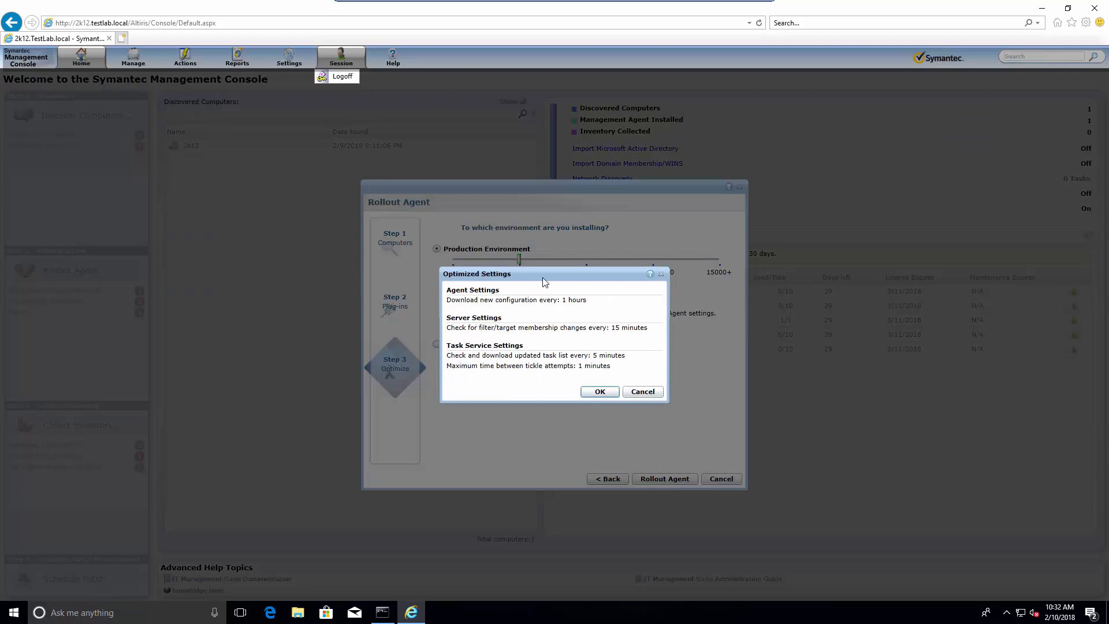
pyautogui.moveTo(543, 281); pyautogui.dragTo(547, 315)
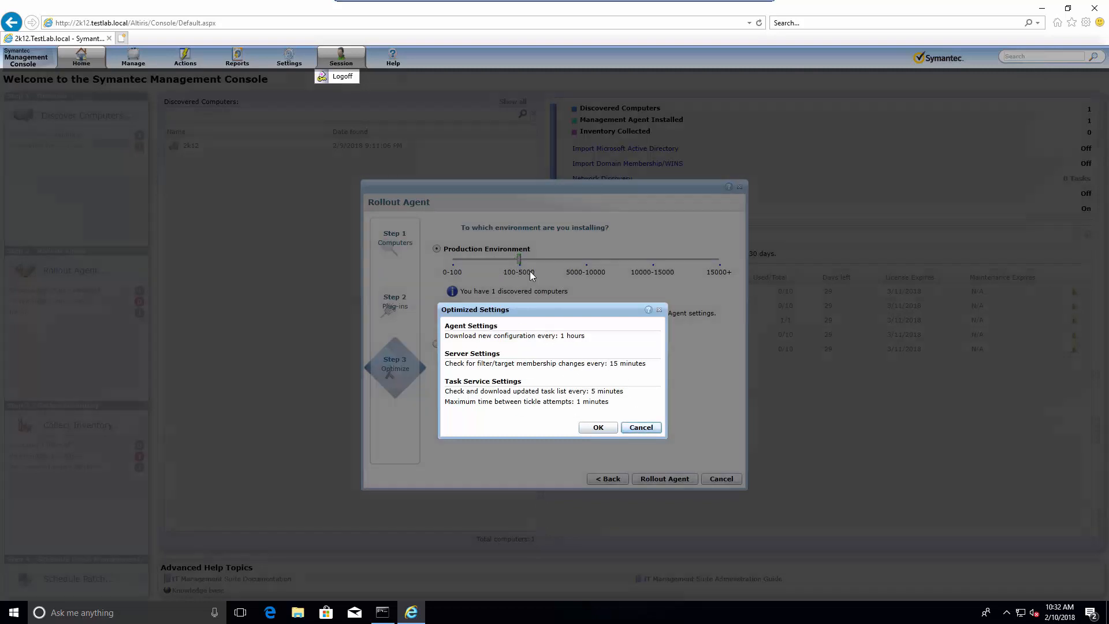
pyautogui.click(640, 428)
# Step: Choose a production environment of 0-100 computers and start the agent rollout
pyautogui.moveTo(518, 260); pyautogui.dragTo(453, 264)
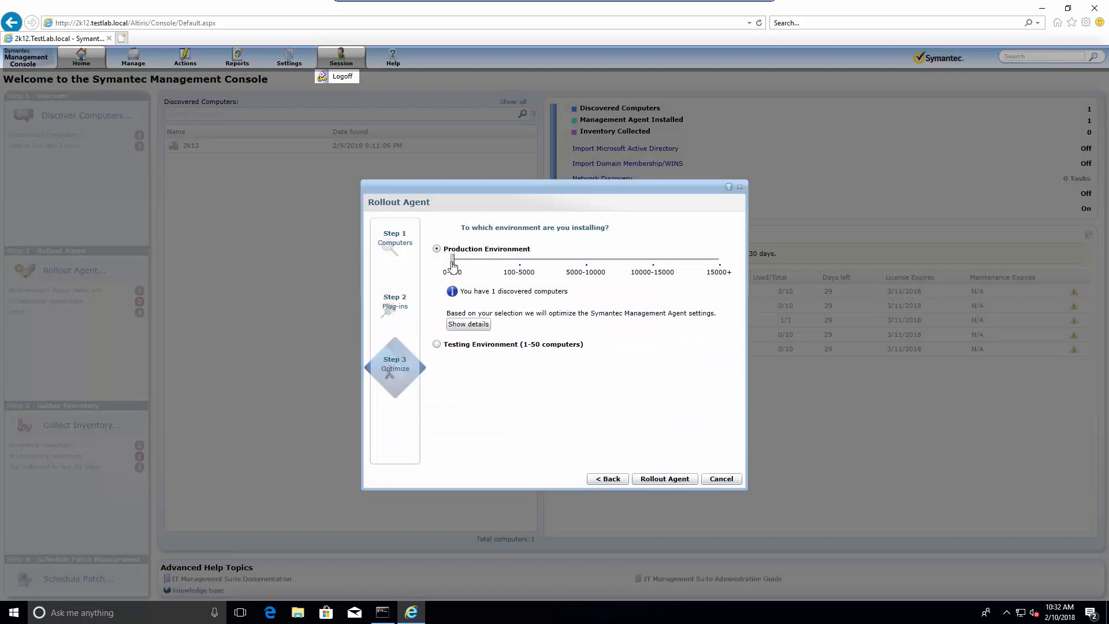
pyautogui.click(463, 346)
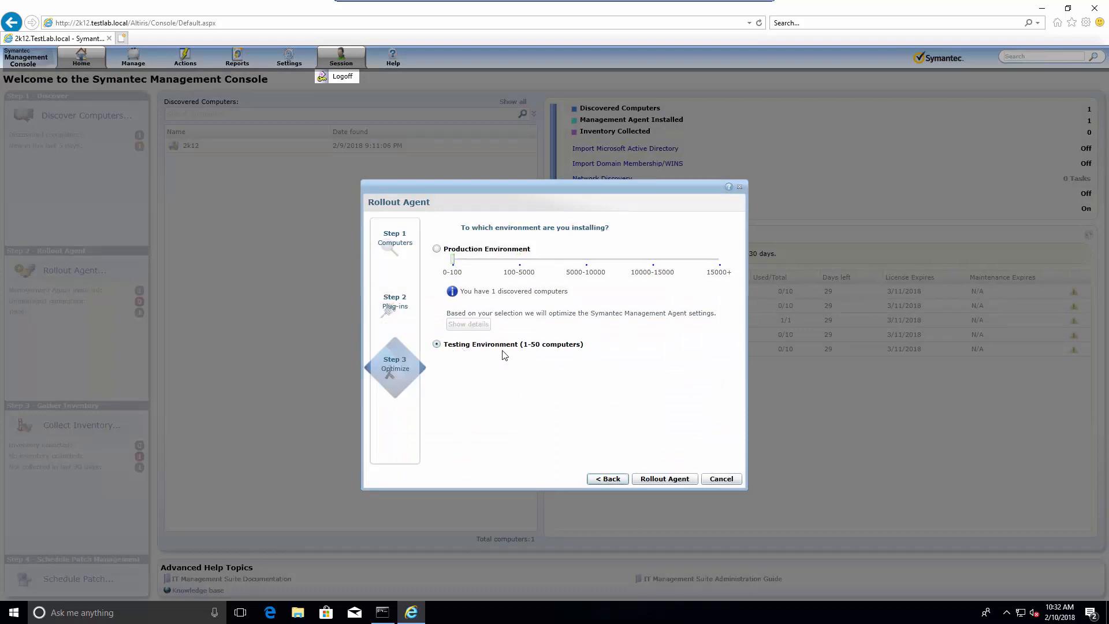
pyautogui.click(437, 249)
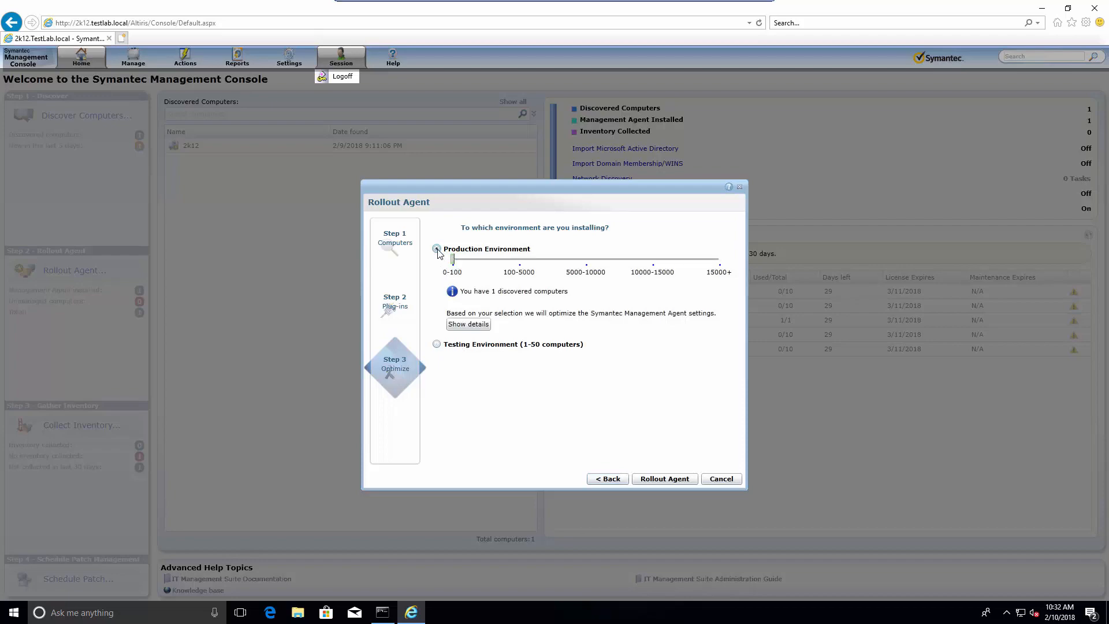
pyautogui.click(662, 478)
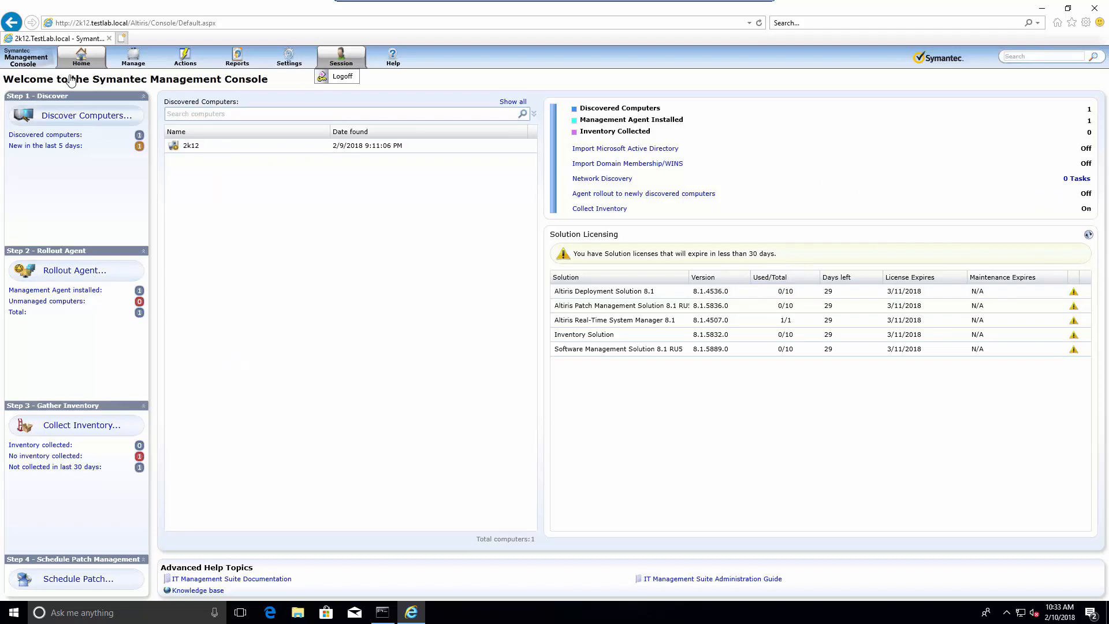
# Step: Open the computer management view listing all computers
pyautogui.click(82, 57)
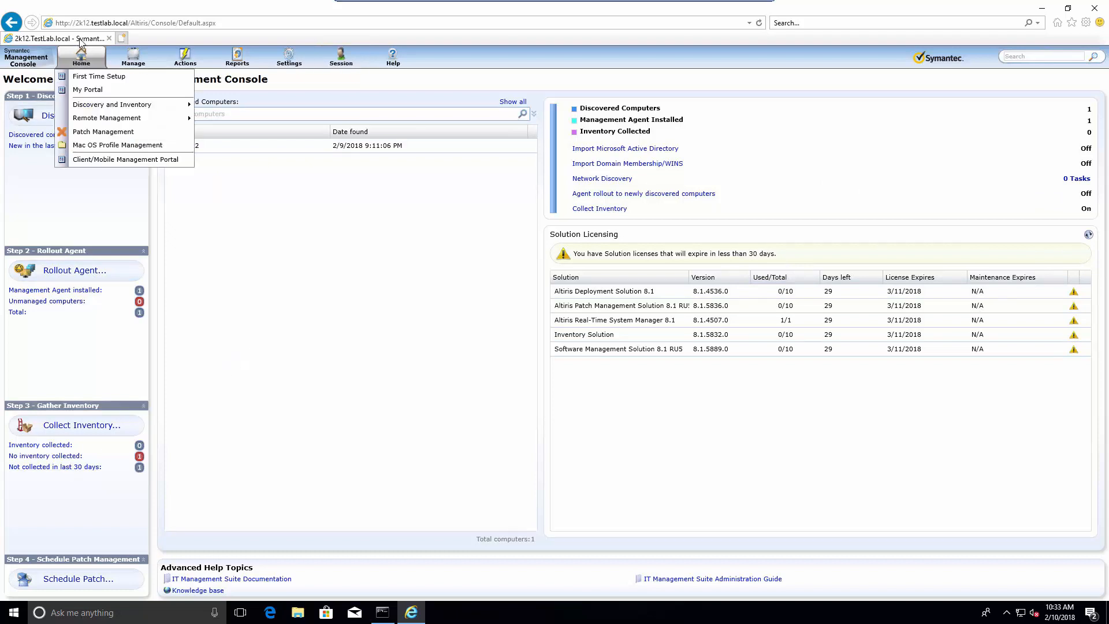
pyautogui.click(83, 80)
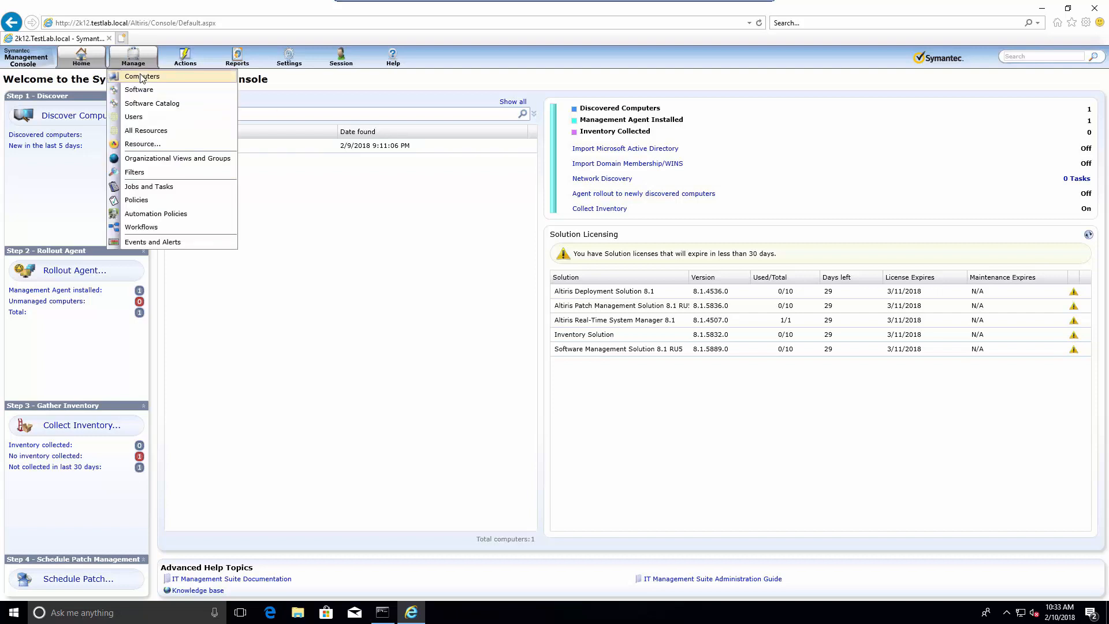
pyautogui.click(163, 76)
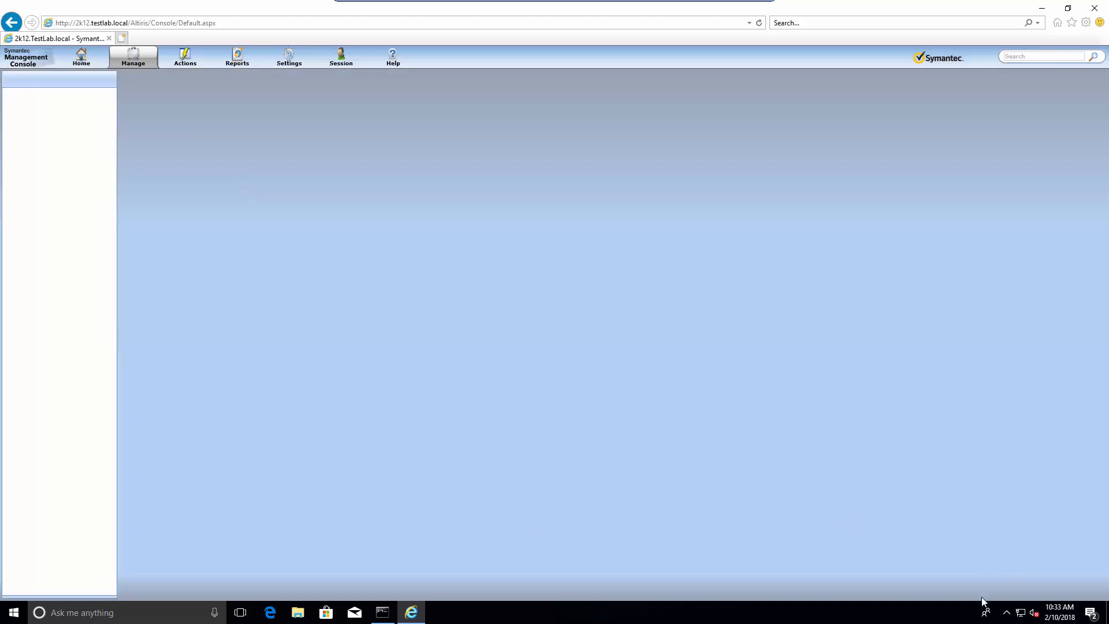
# Step: Check the hidden notification area icons on the Windows client
pyautogui.click(1007, 615)
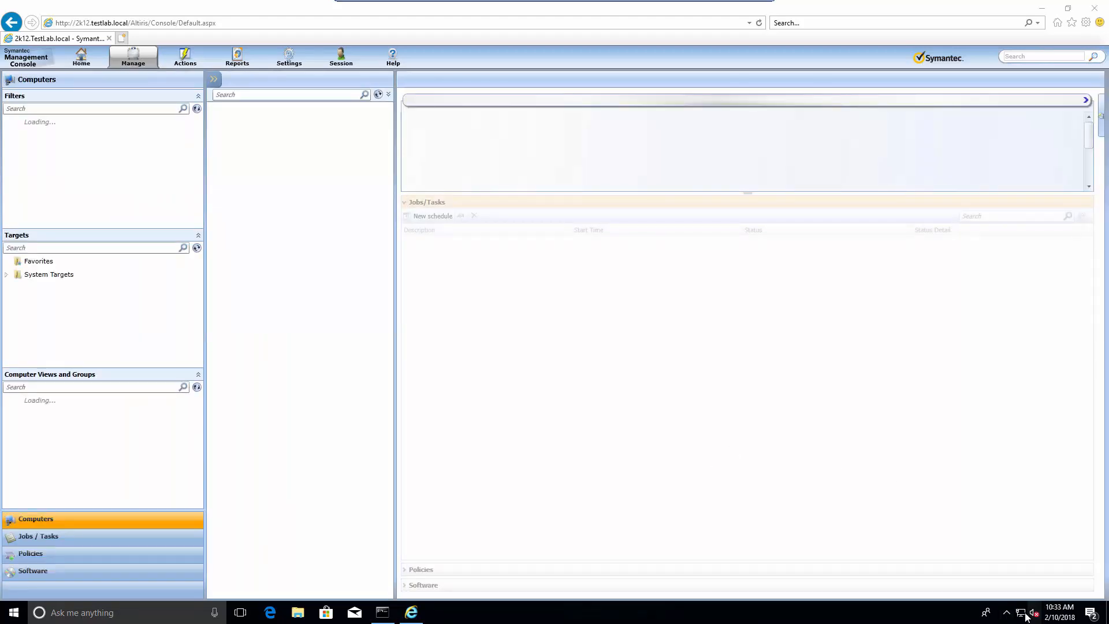
pyautogui.click(1010, 616)
pyautogui.click(1010, 615)
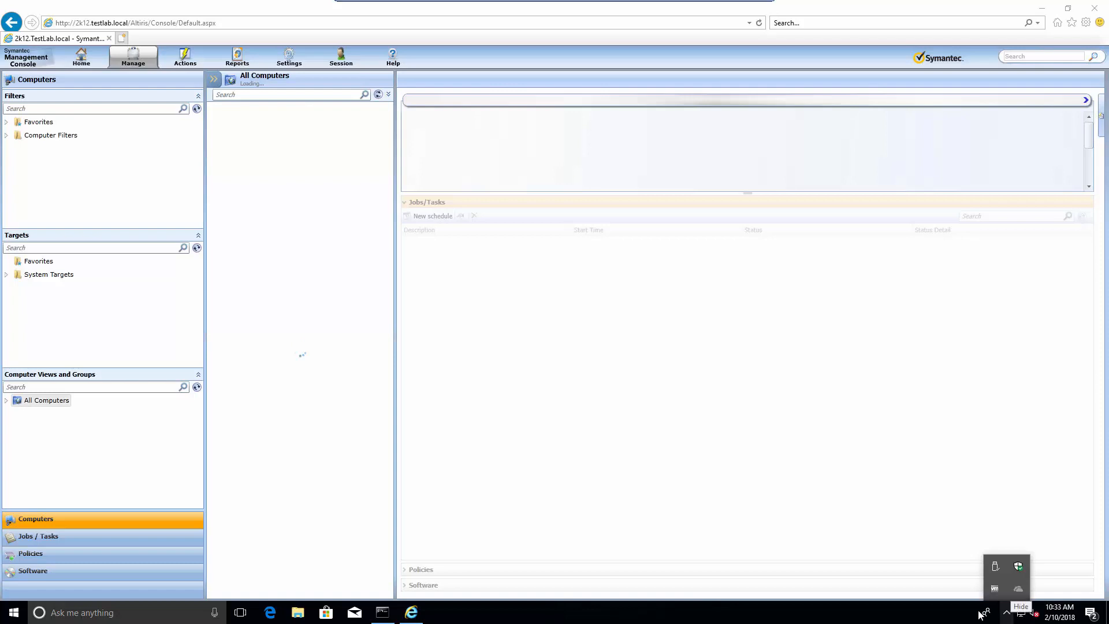
# Step: Inspect the client's running processes in Task Manager's detailed list, sorted by name, and return to the management console
pyautogui.rightClick(530, 618)
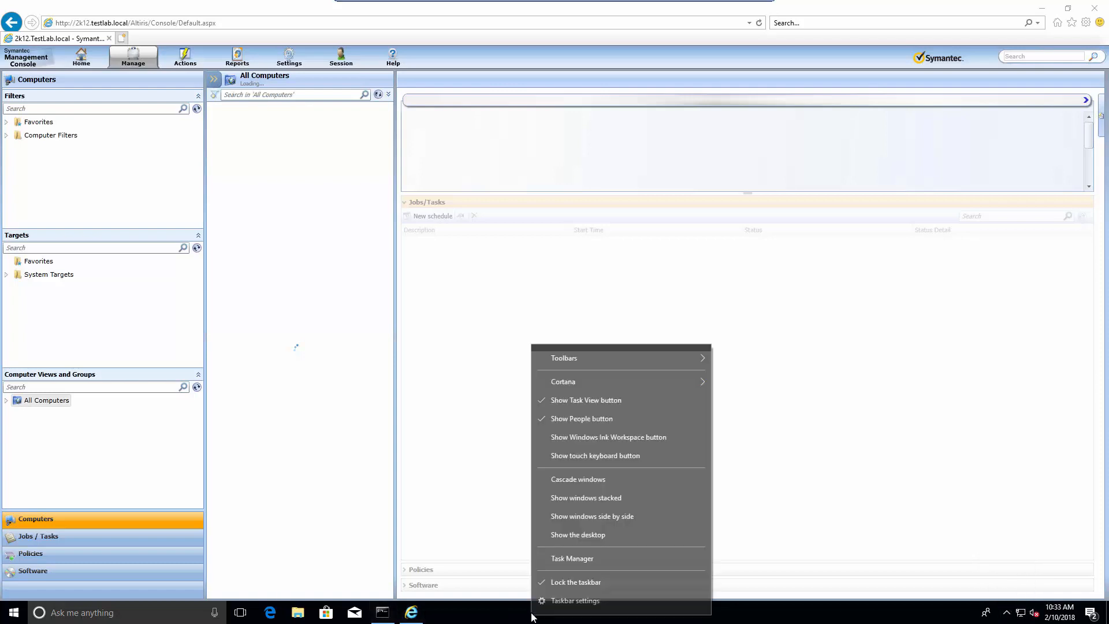
pyautogui.click(611, 559)
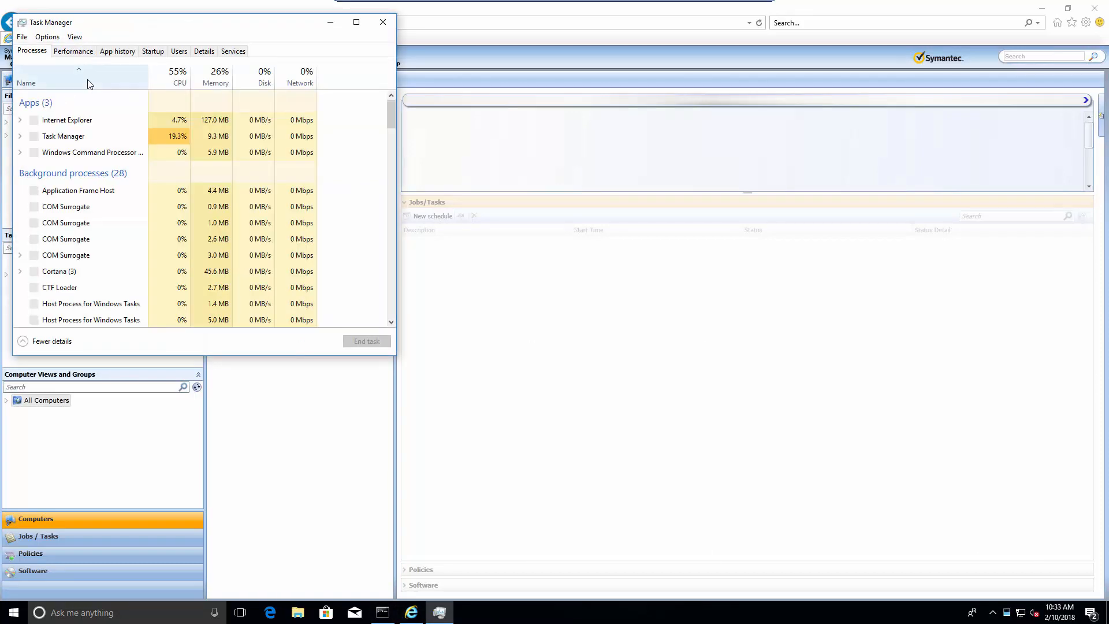
pyautogui.click(203, 51)
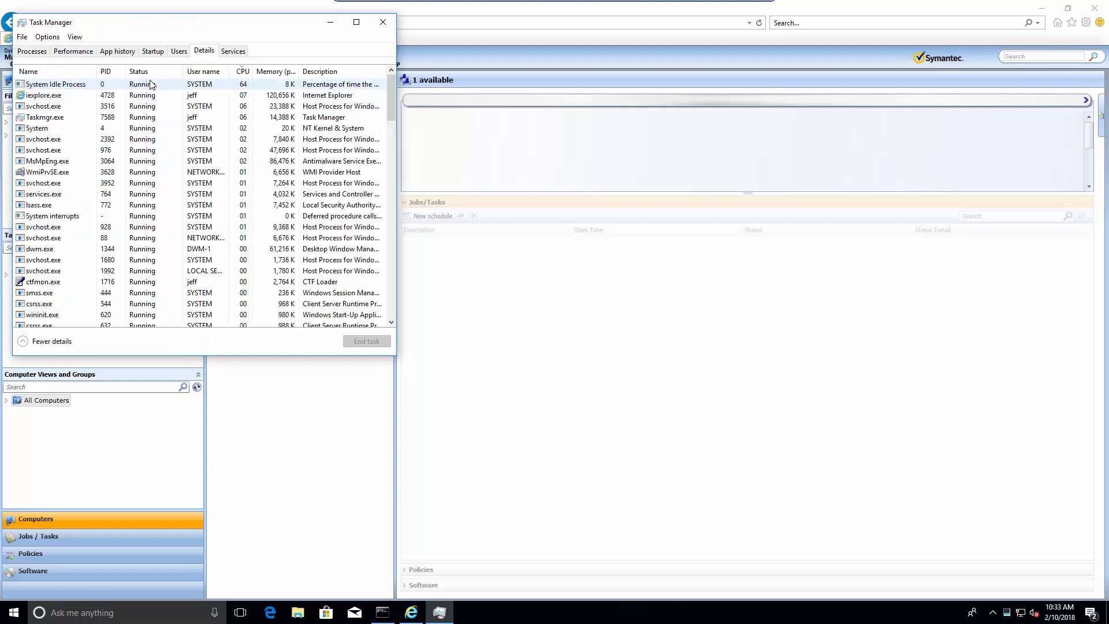
pyautogui.click(56, 72)
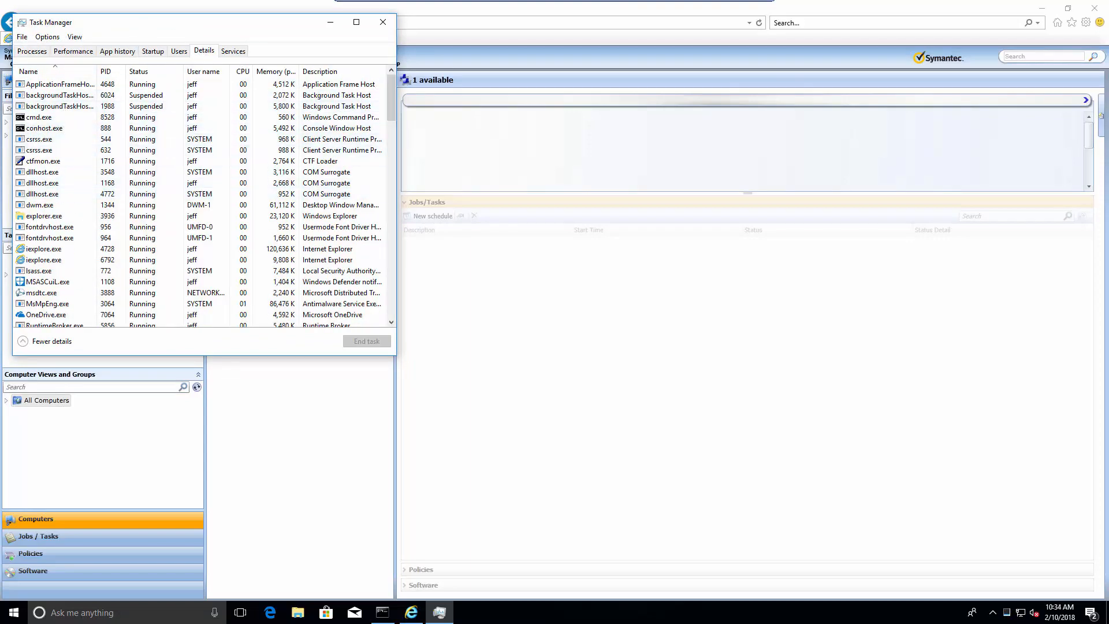
pyautogui.moveTo(138, 23); pyautogui.dragTo(402, 174)
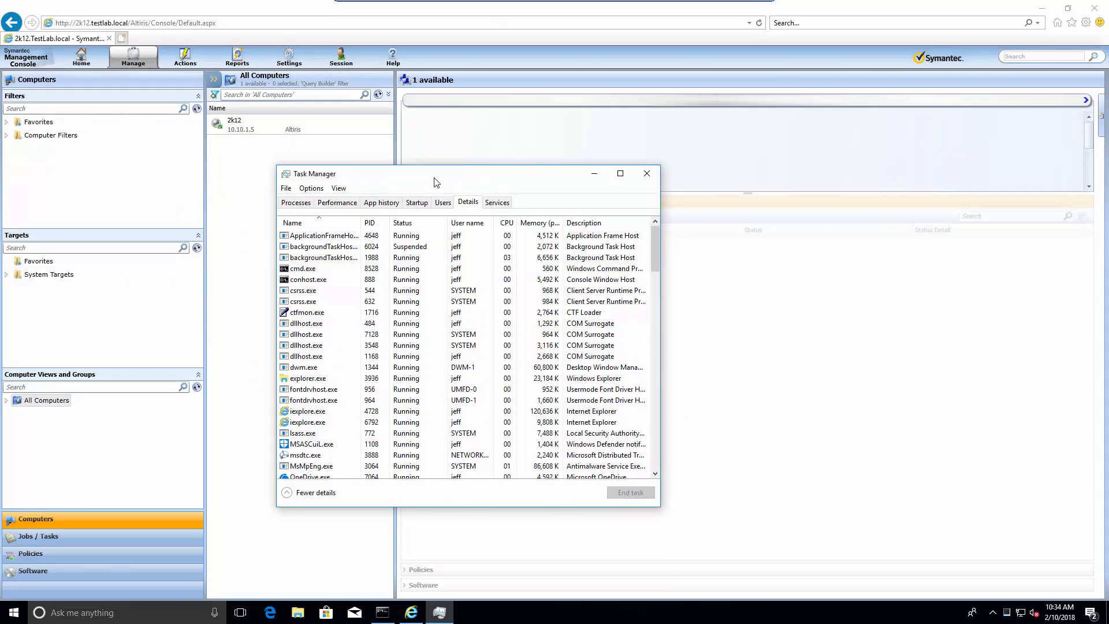
pyautogui.moveTo(436, 183); pyautogui.dragTo(240, 134)
pyautogui.click(398, 125)
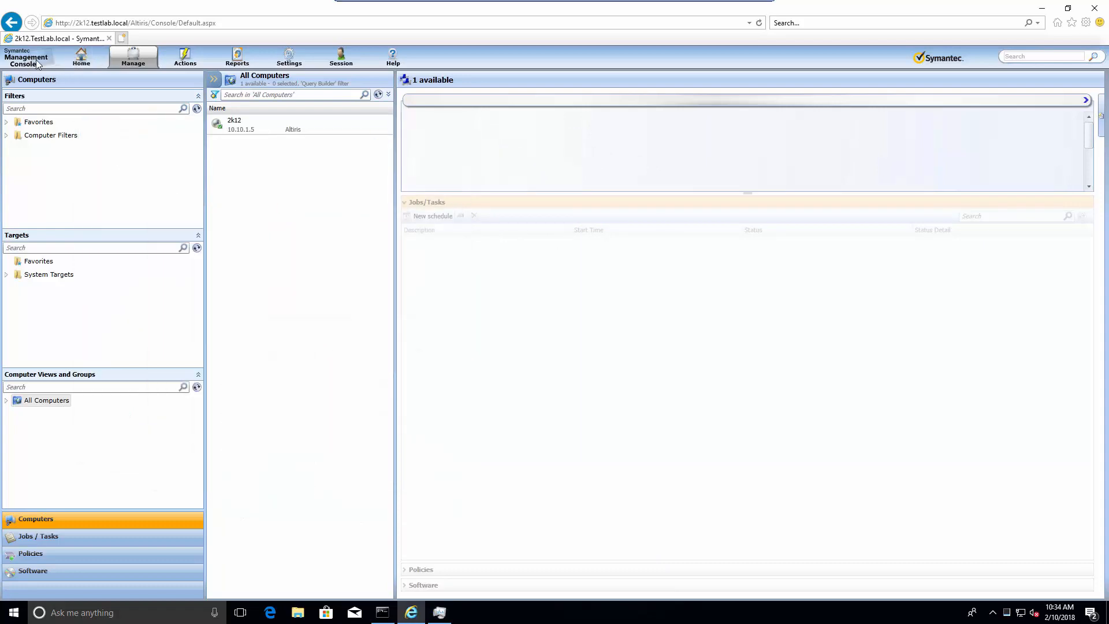
# Step: Return to the console's First Time Setup page and open the Microsoft Active Directory import rules
pyautogui.click(78, 63)
pyautogui.click(121, 91)
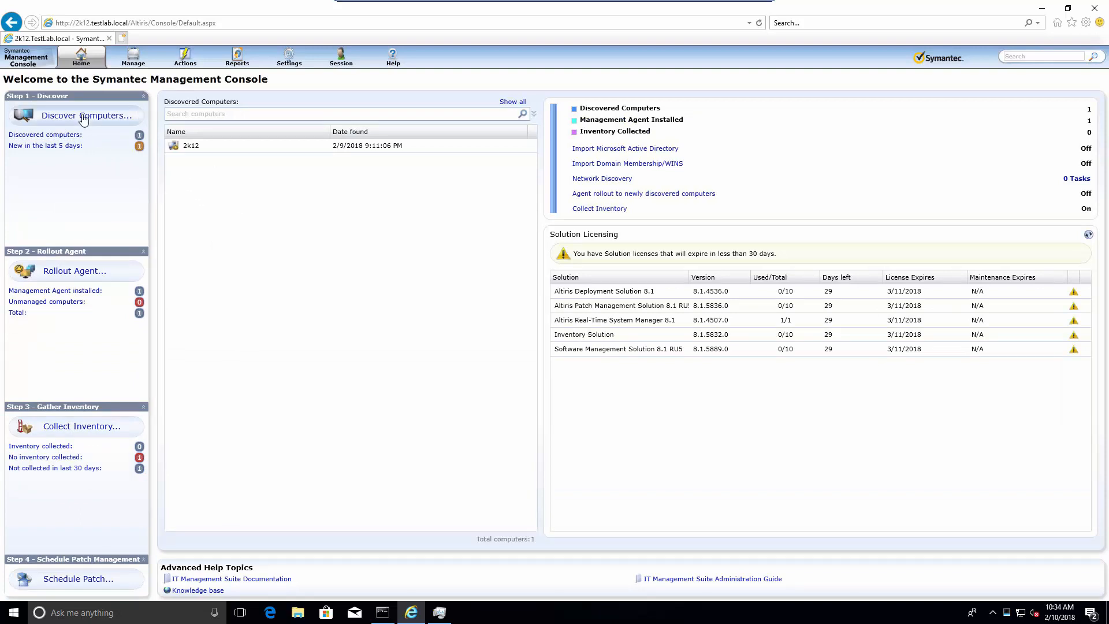
pyautogui.click(641, 157)
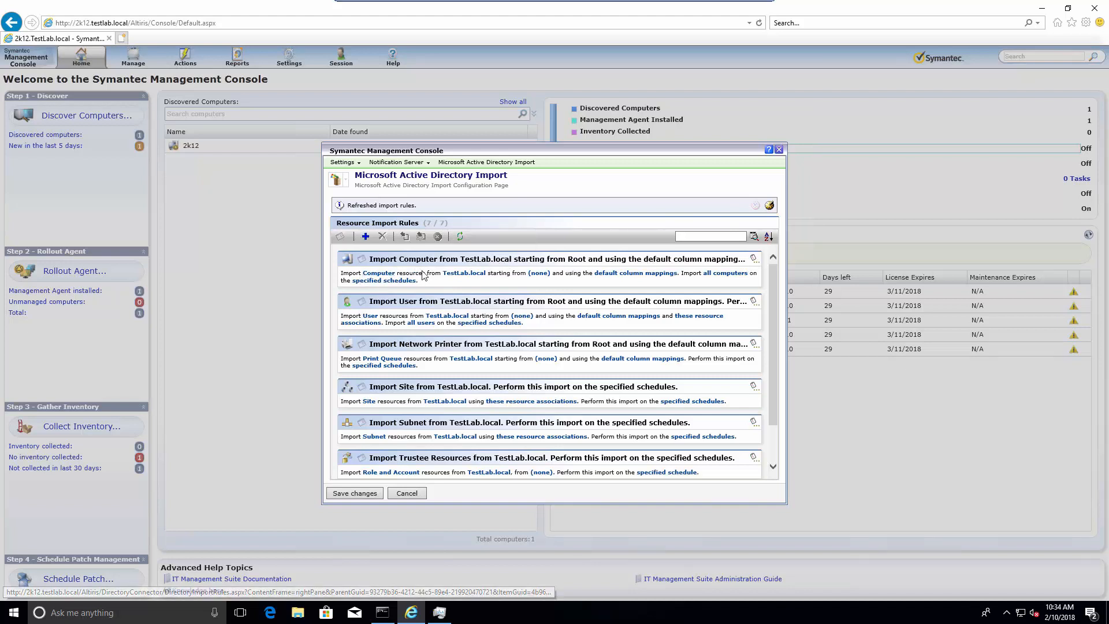
# Step: Set the computer import rule to start from TestLab.local, including all of its organizational units and containers
pyautogui.click(539, 275)
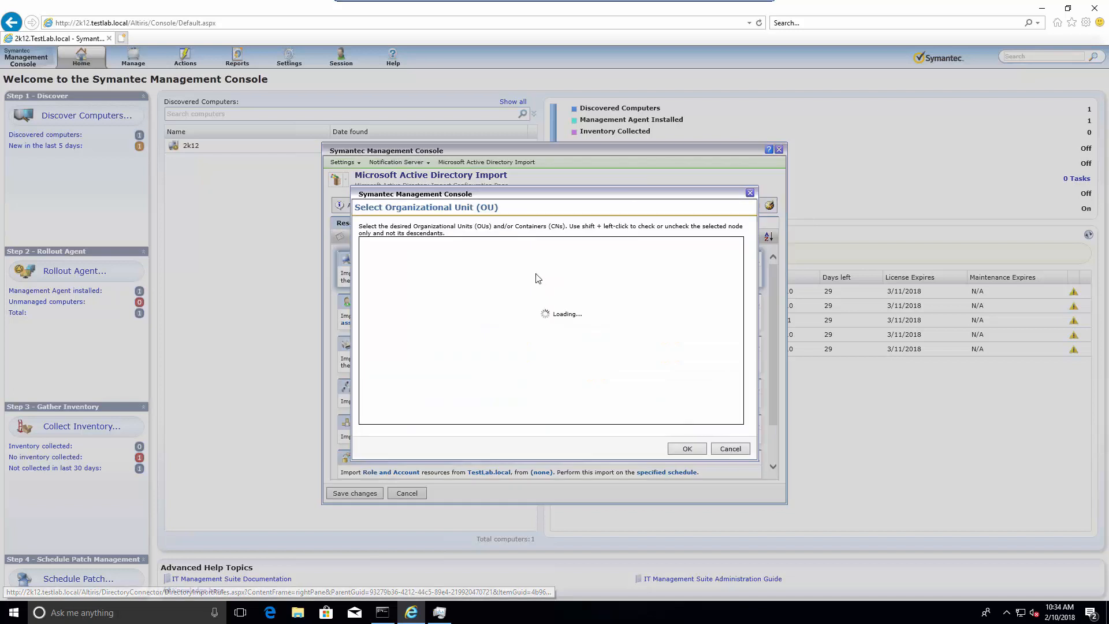
pyautogui.click(364, 244)
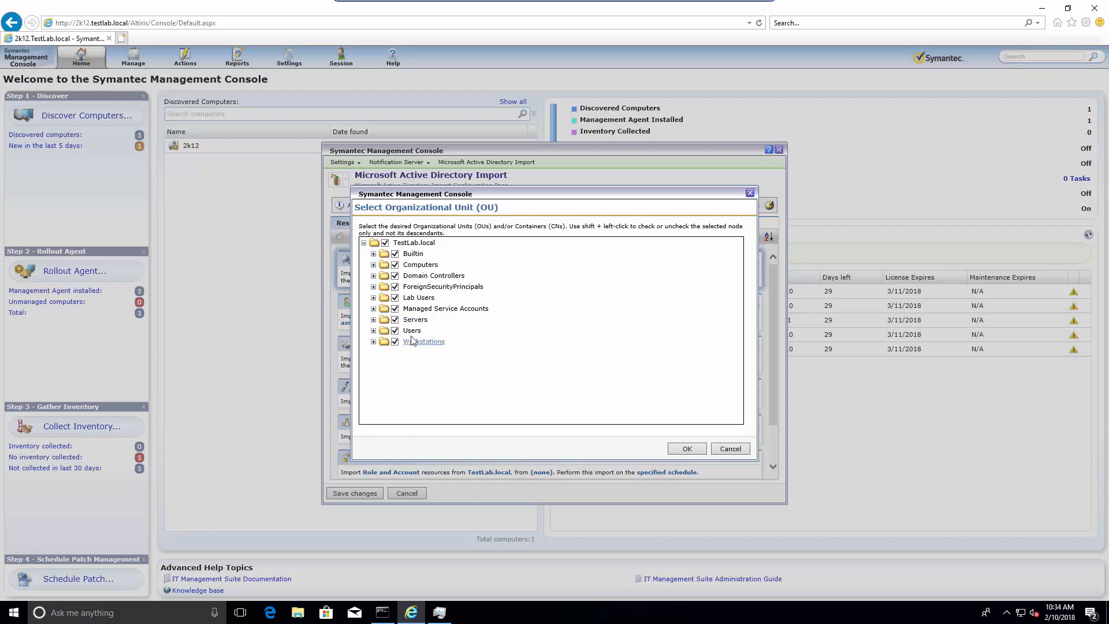
pyautogui.click(373, 320)
pyautogui.click(686, 449)
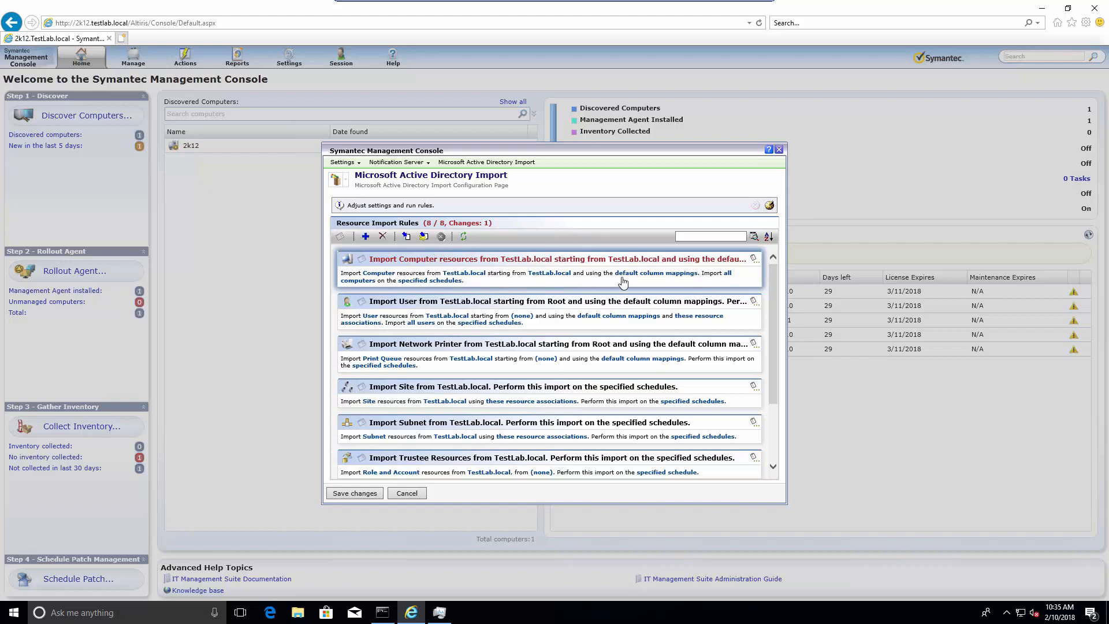
# Step: Enable the computer import rule's full import on the Monthly shared schedule and its update on the Weekly shared schedule
pyautogui.click(417, 283)
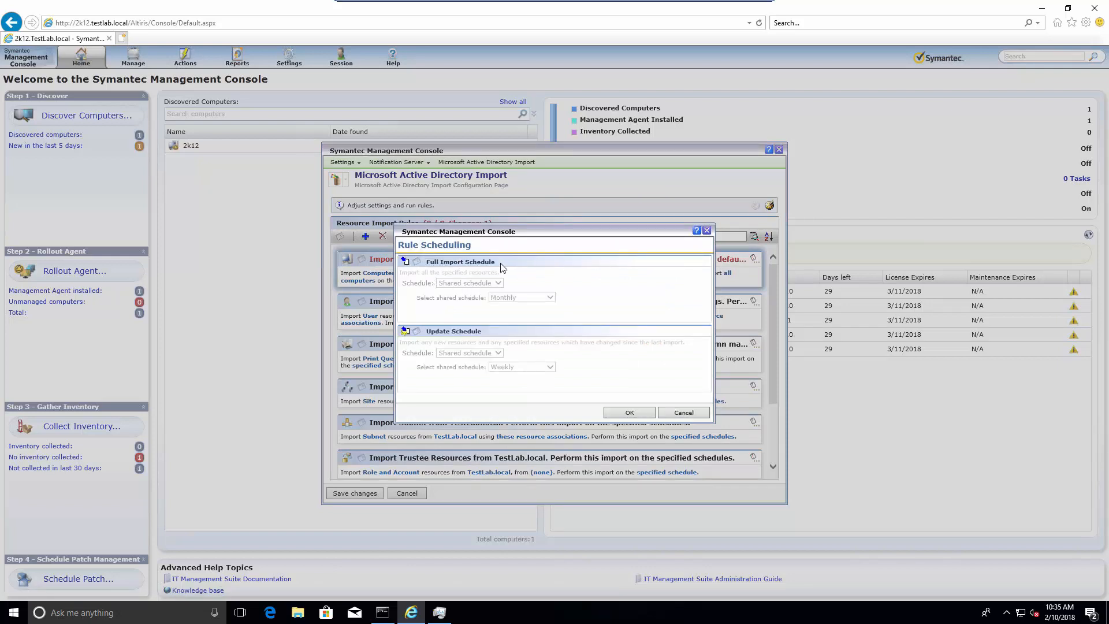
pyautogui.click(418, 262)
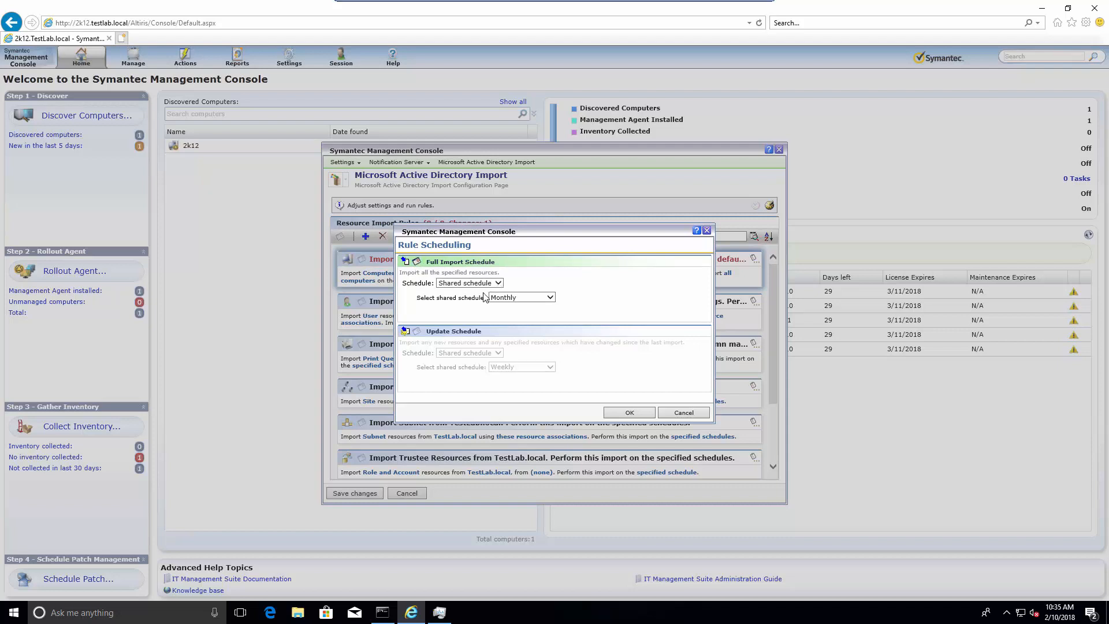
pyautogui.click(417, 331)
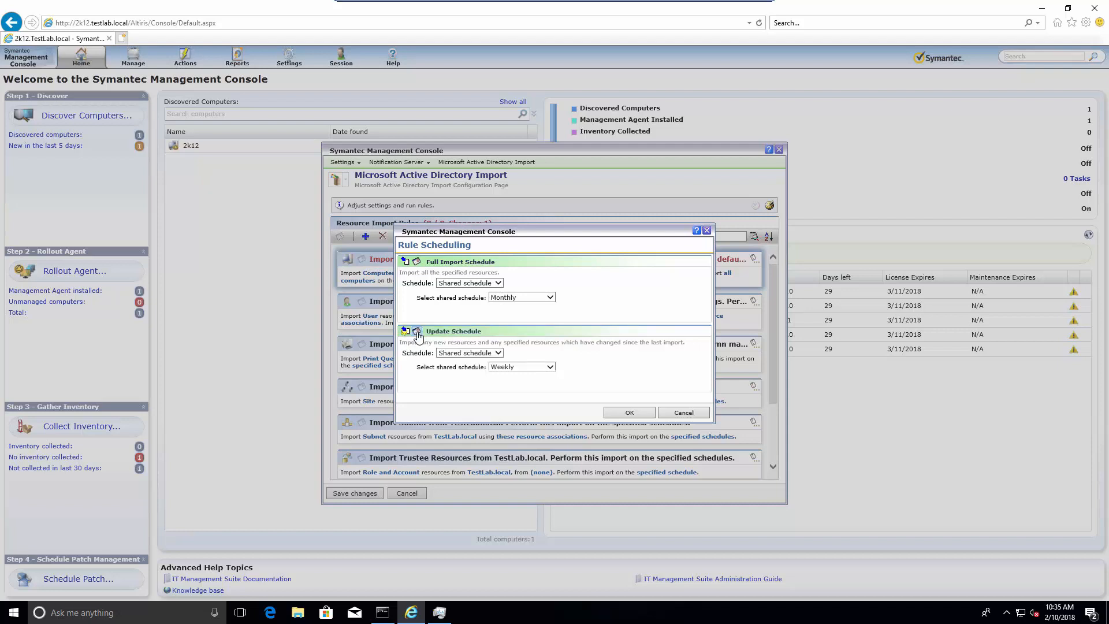
pyautogui.click(418, 334)
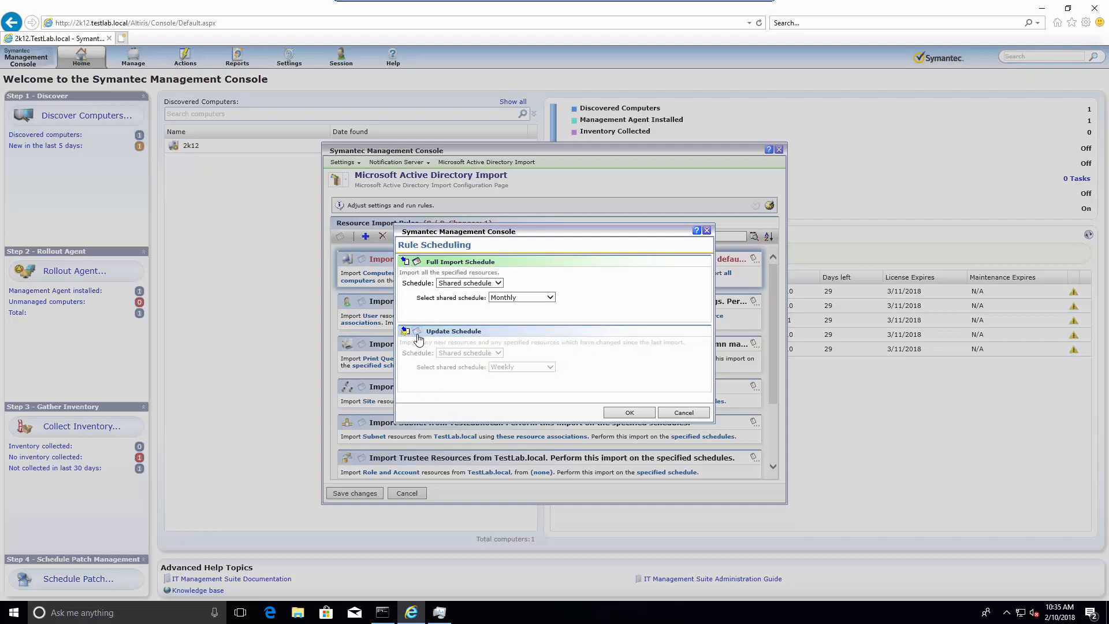
pyautogui.click(418, 336)
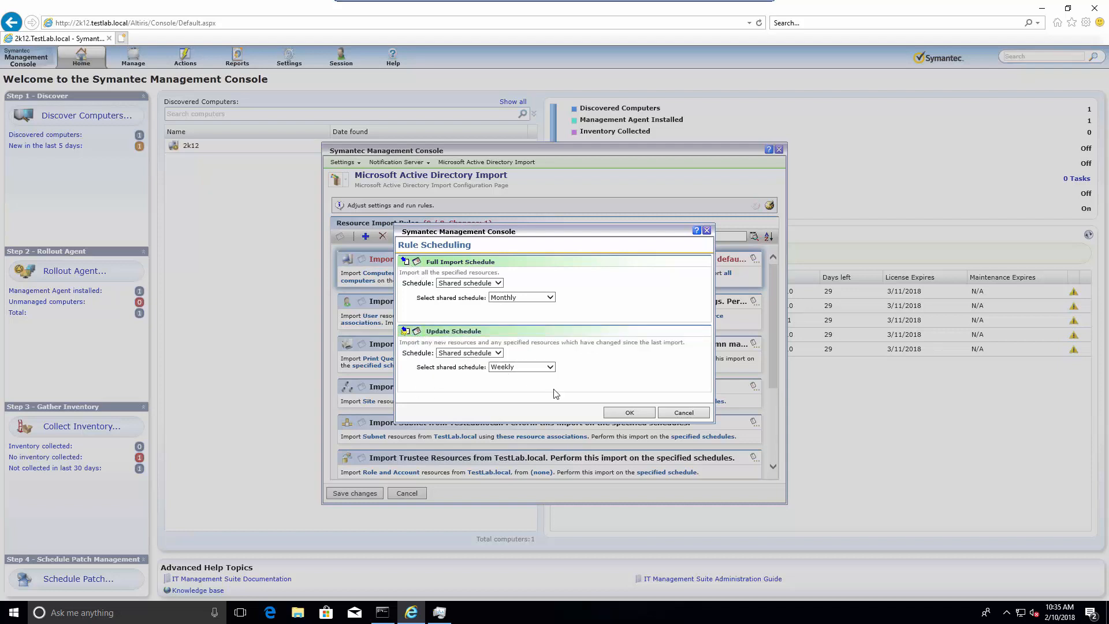
pyautogui.click(630, 412)
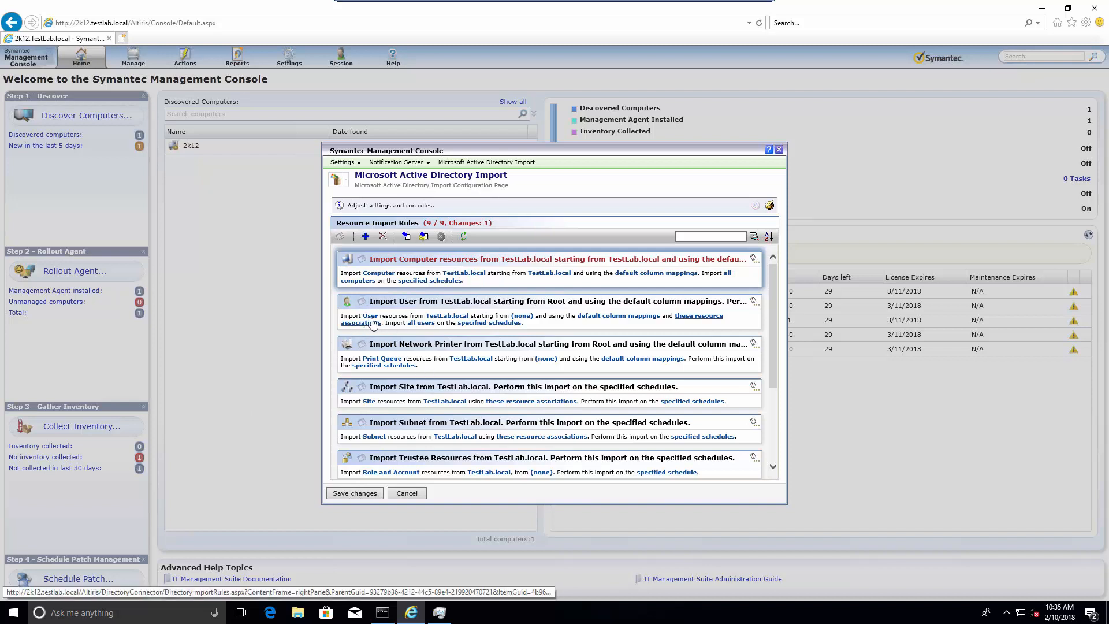
# Step: Set the user import rule to start from TestLab.local and enable its Monthly full import and Weekly update schedules
pyautogui.click(521, 322)
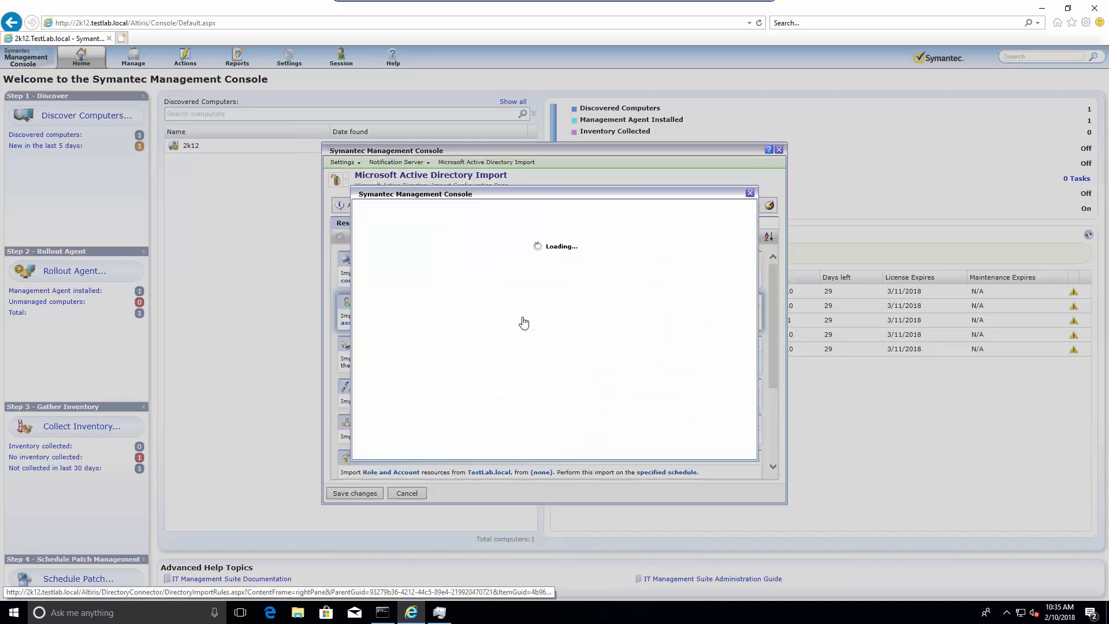
pyautogui.click(688, 448)
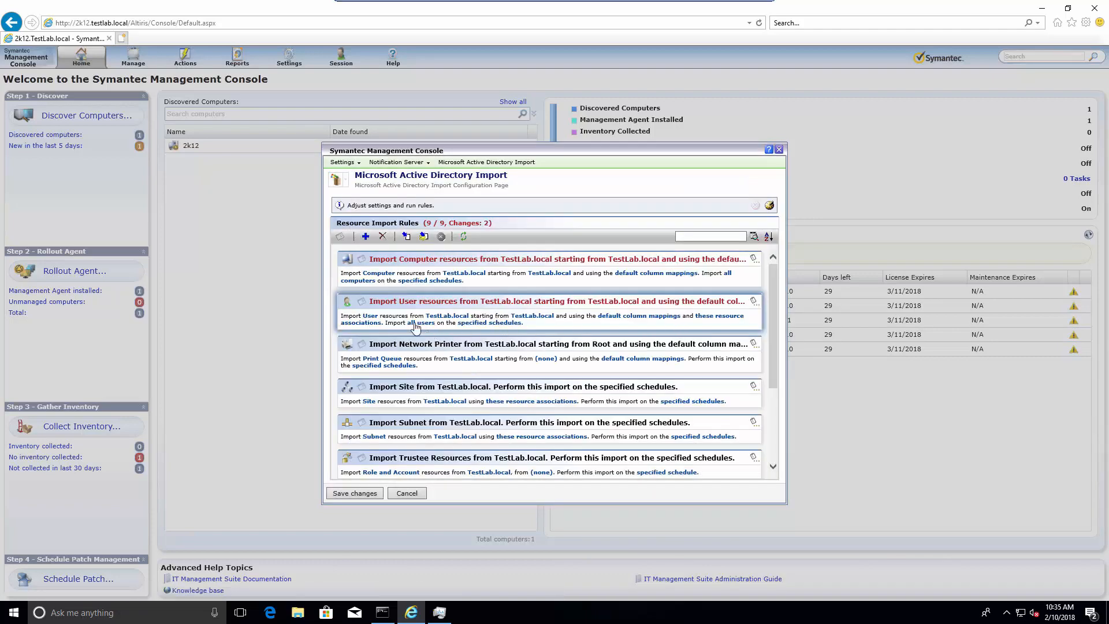
pyautogui.click(482, 324)
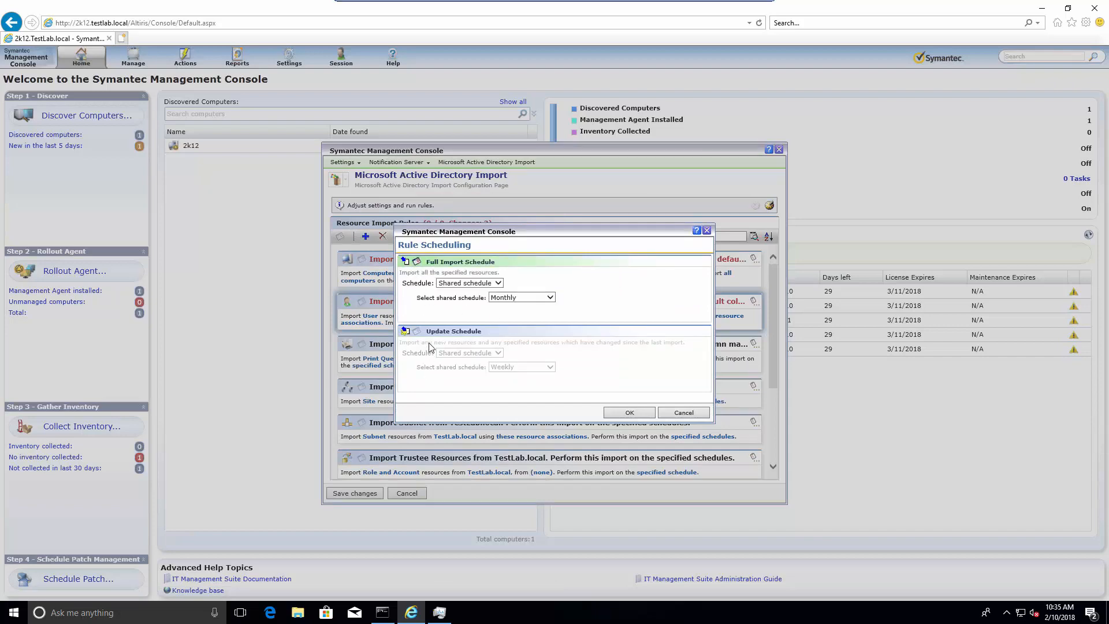
pyautogui.click(404, 331)
pyautogui.click(630, 413)
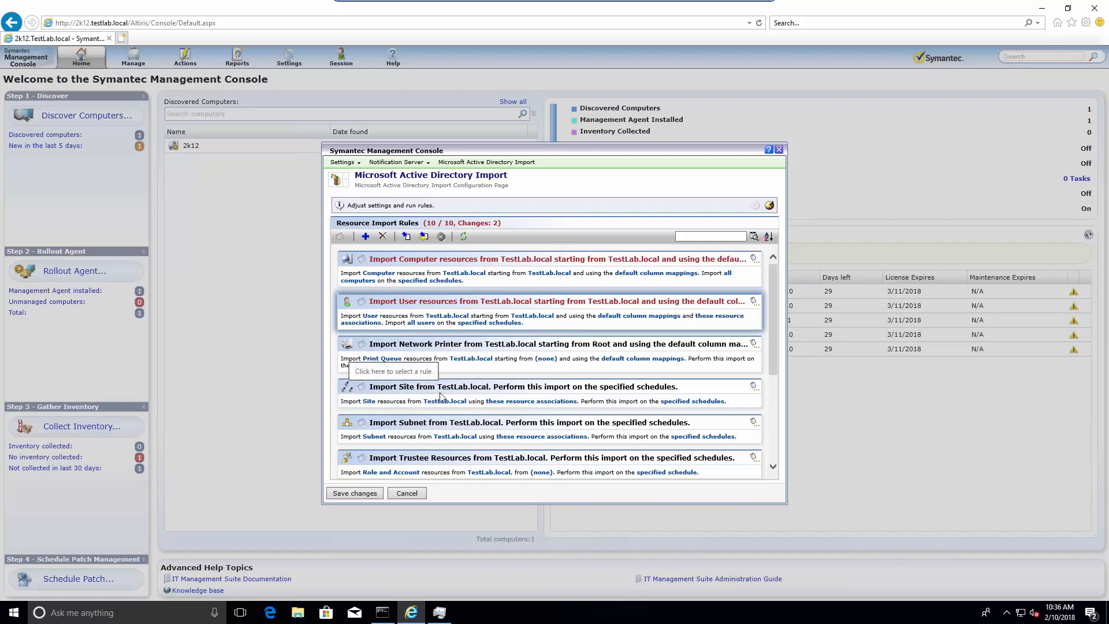
# Step: Check the Site import rule's resource selection, and turn on the computer and user import rules
pyautogui.click(369, 403)
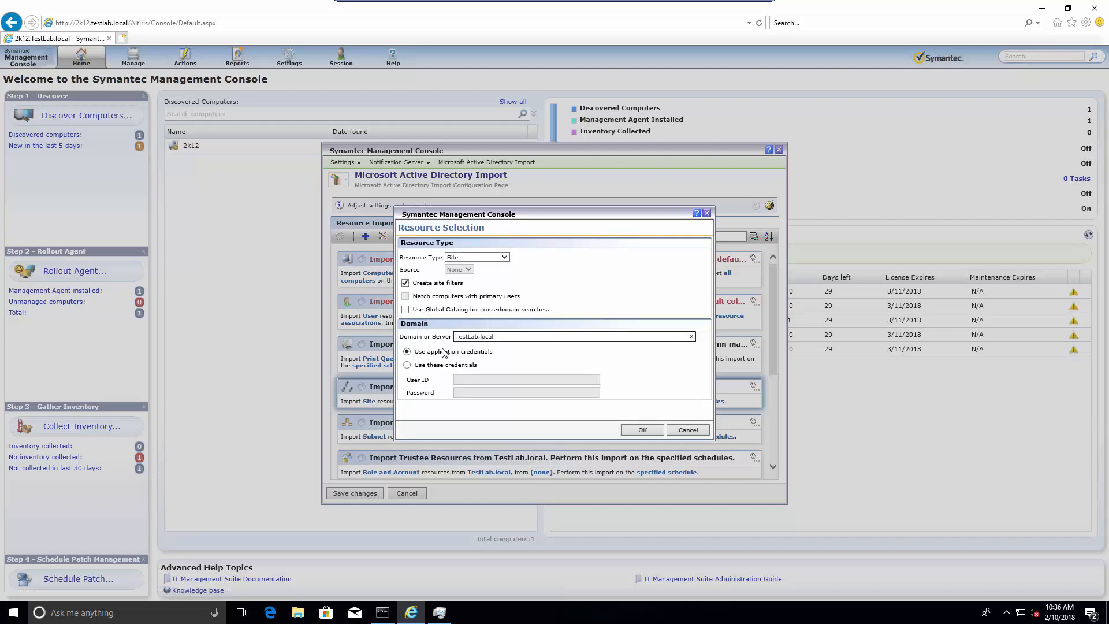
pyautogui.click(690, 430)
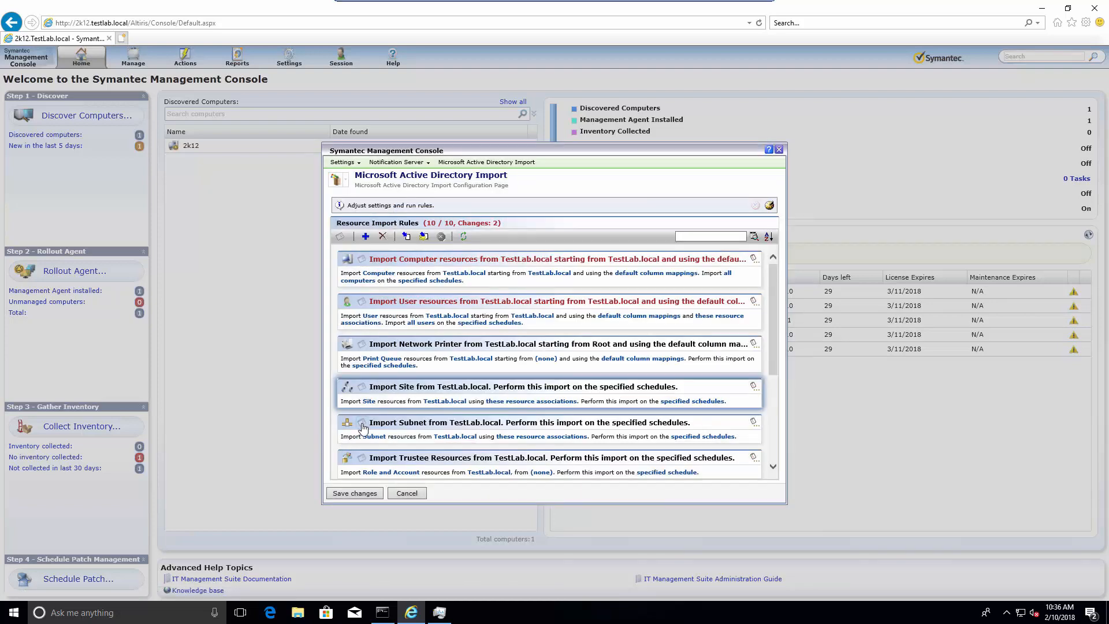
pyautogui.click(362, 260)
pyautogui.click(361, 301)
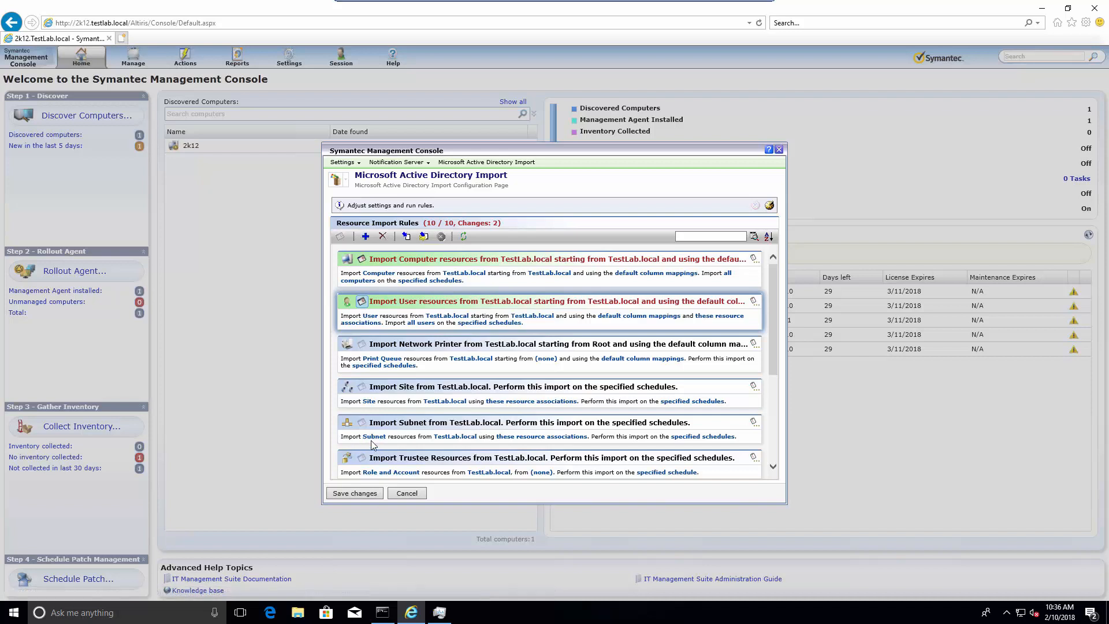
# Step: Enable the Monthly full import and Weekly update schedules for the Subnet import rule and turn the rule on
pyautogui.click(702, 440)
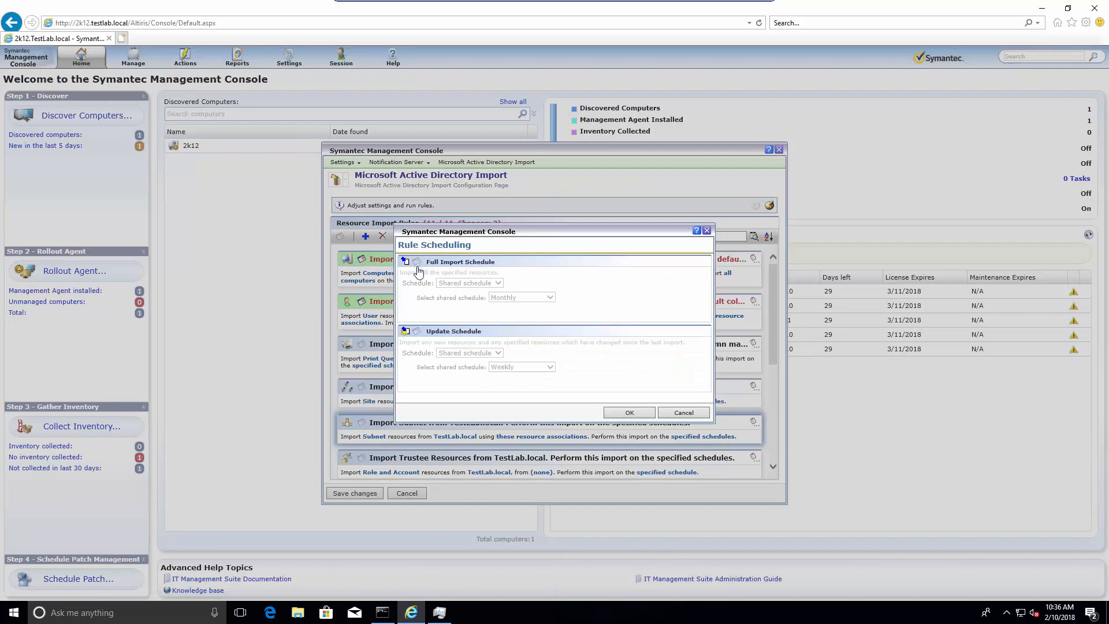
pyautogui.click(417, 265)
pyautogui.click(423, 335)
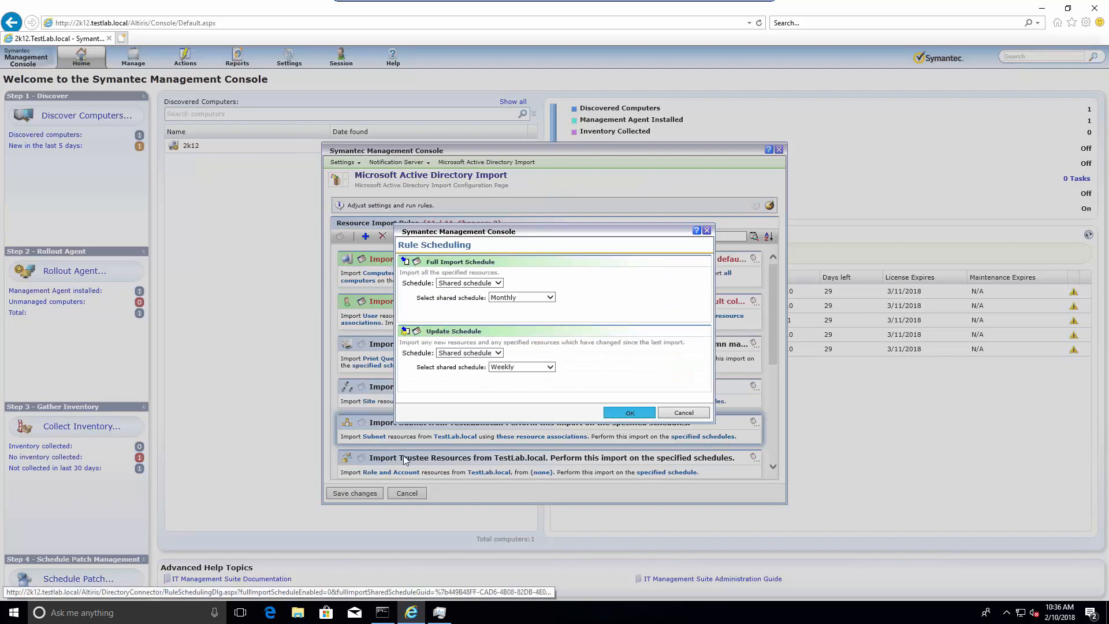
pyautogui.click(361, 422)
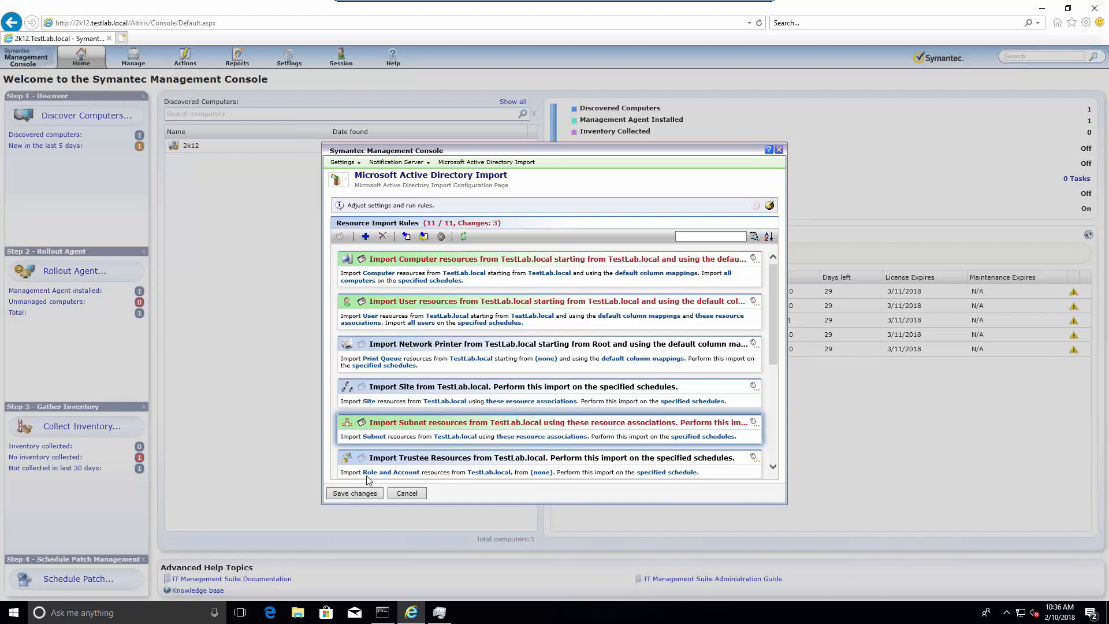
# Step: Review the resource types available for the Trustee Resources import rule and save the import rule changes
pyautogui.click(391, 472)
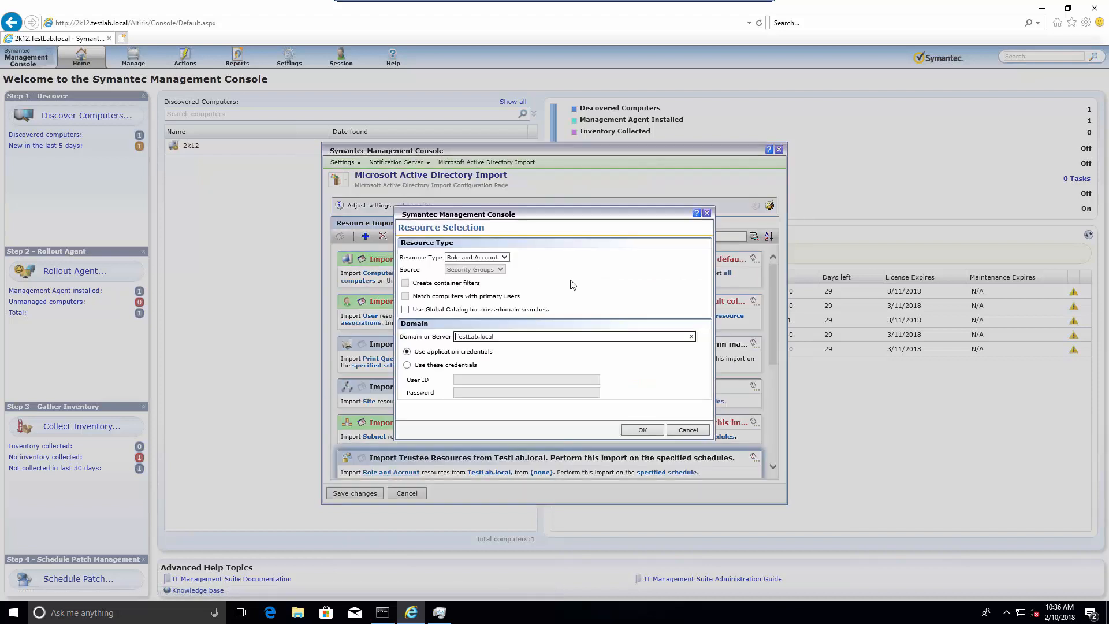
pyautogui.click(504, 257)
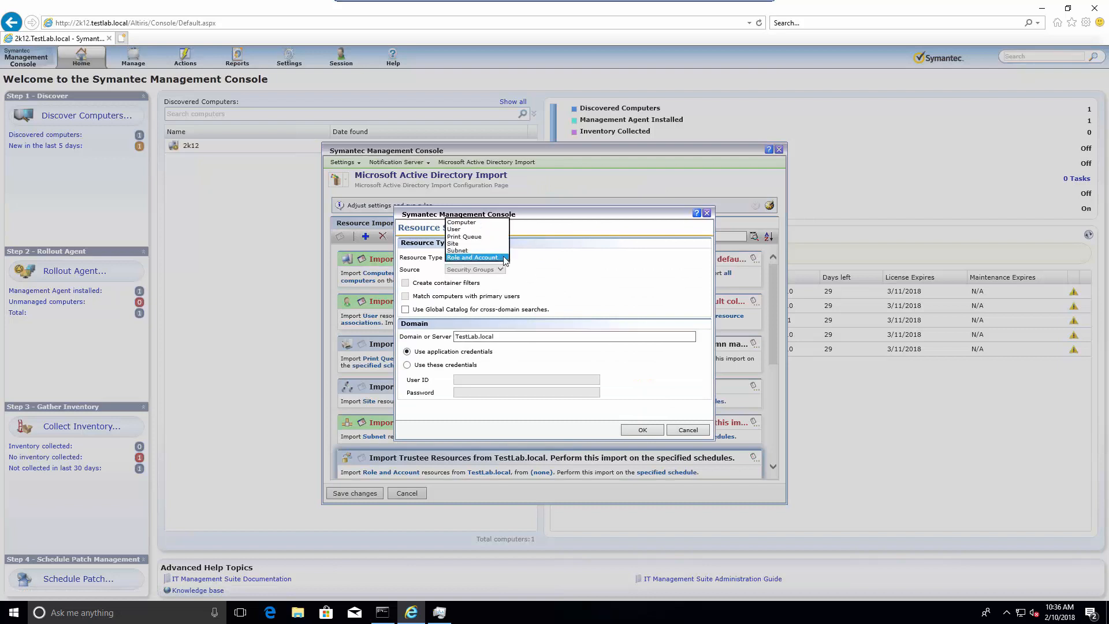
pyautogui.click(577, 259)
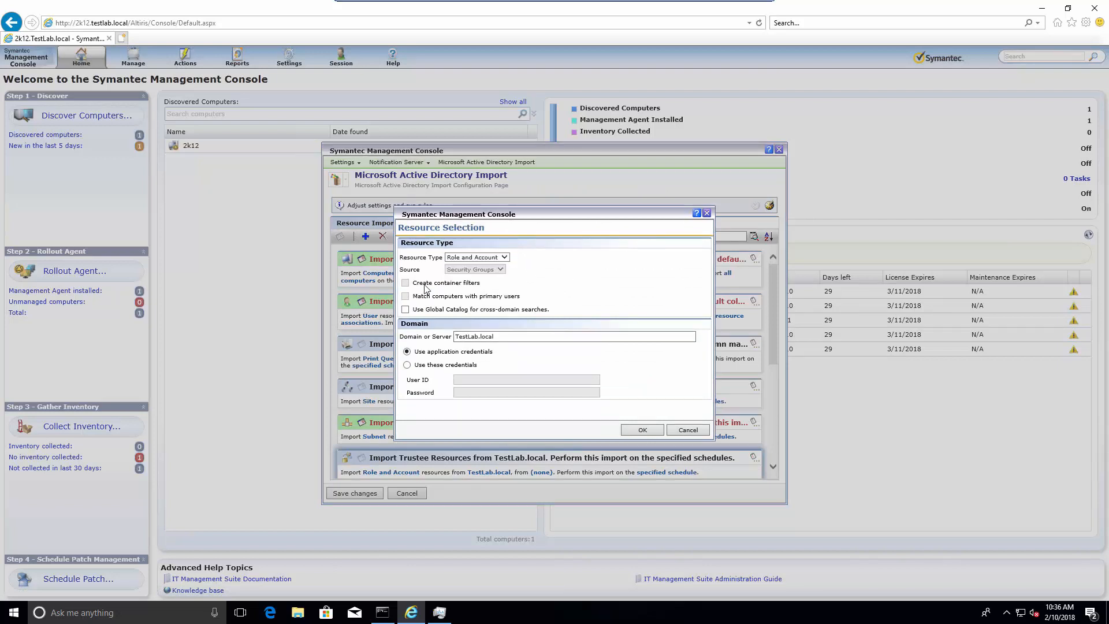
pyautogui.click(692, 432)
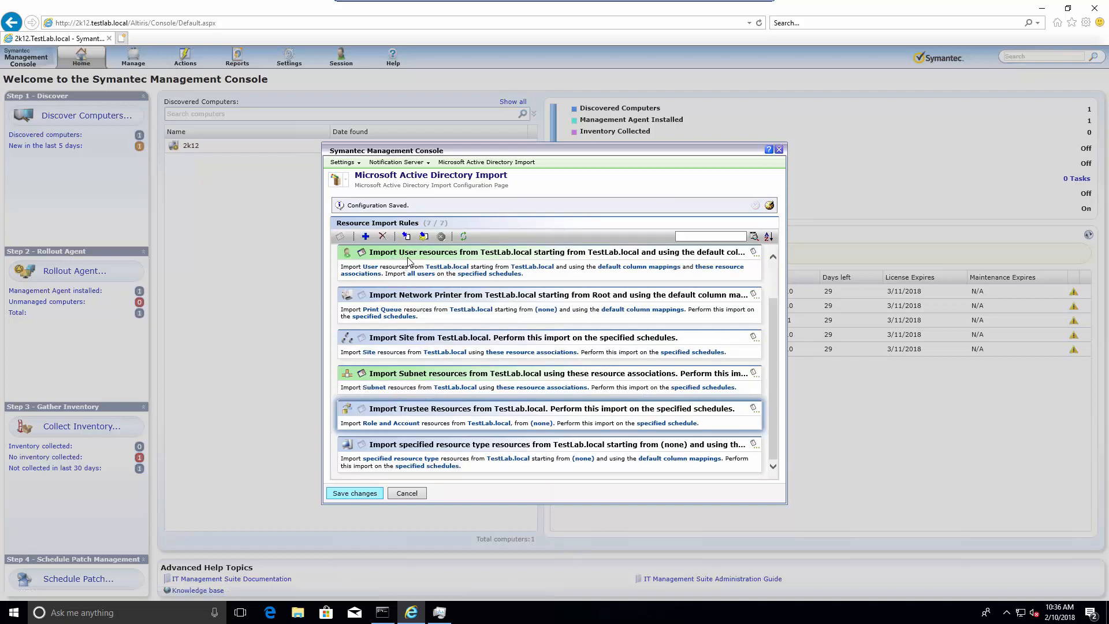
# Step: Enlarge the Microsoft Active Directory Import window and run a full import of the computer rule immediately
pyautogui.click(473, 258)
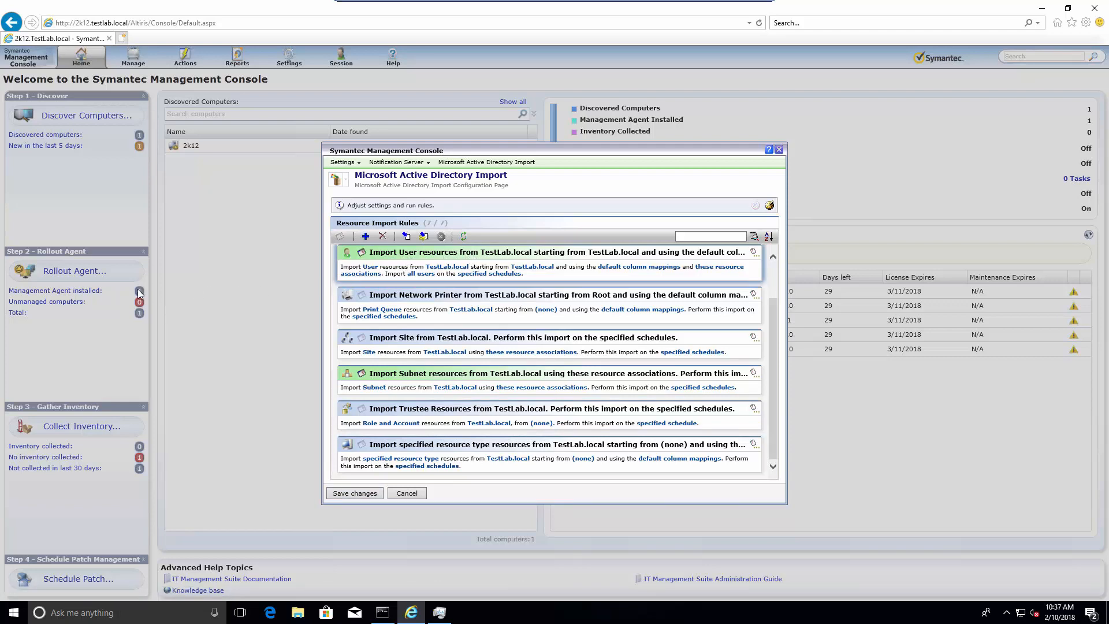
pyautogui.moveTo(322, 293); pyautogui.dragTo(140, 293)
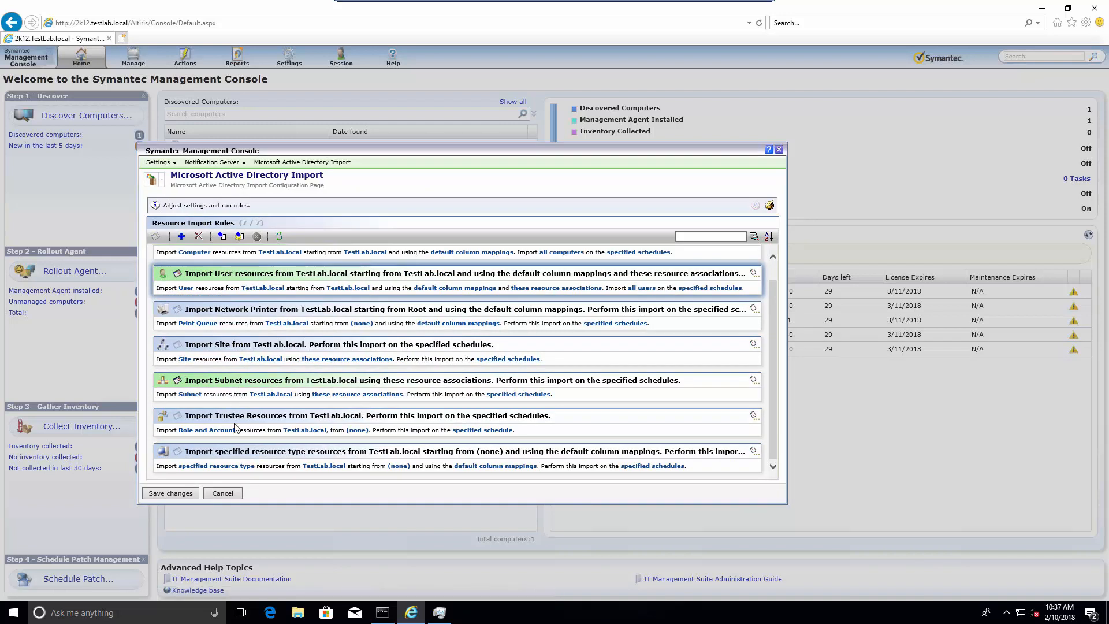
pyautogui.scroll(1, 260, 419)
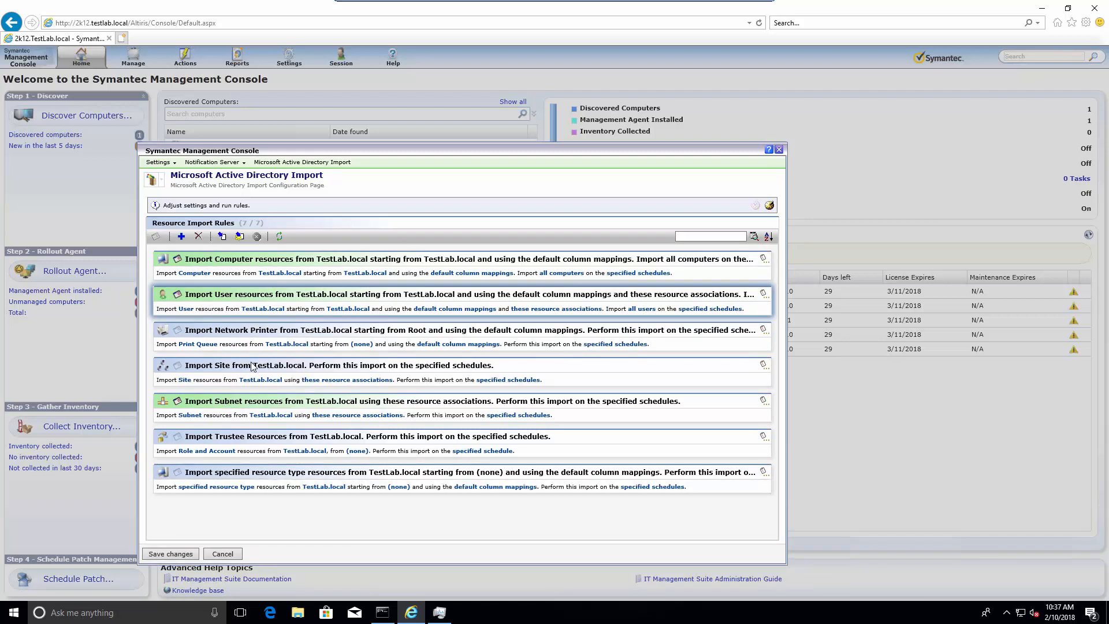
pyautogui.click(277, 265)
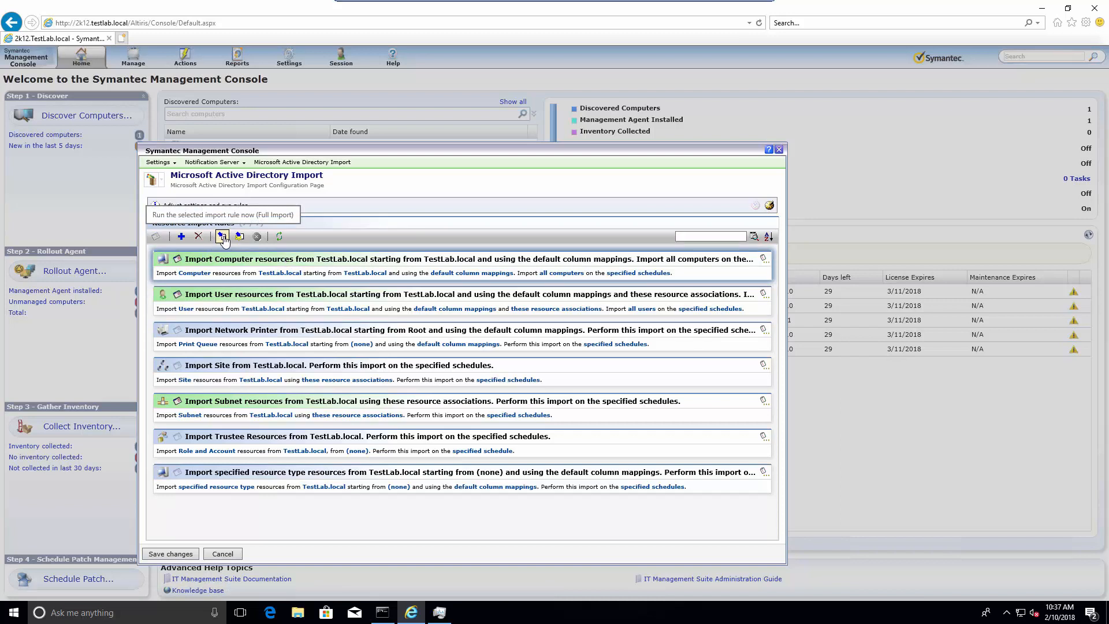
pyautogui.click(222, 237)
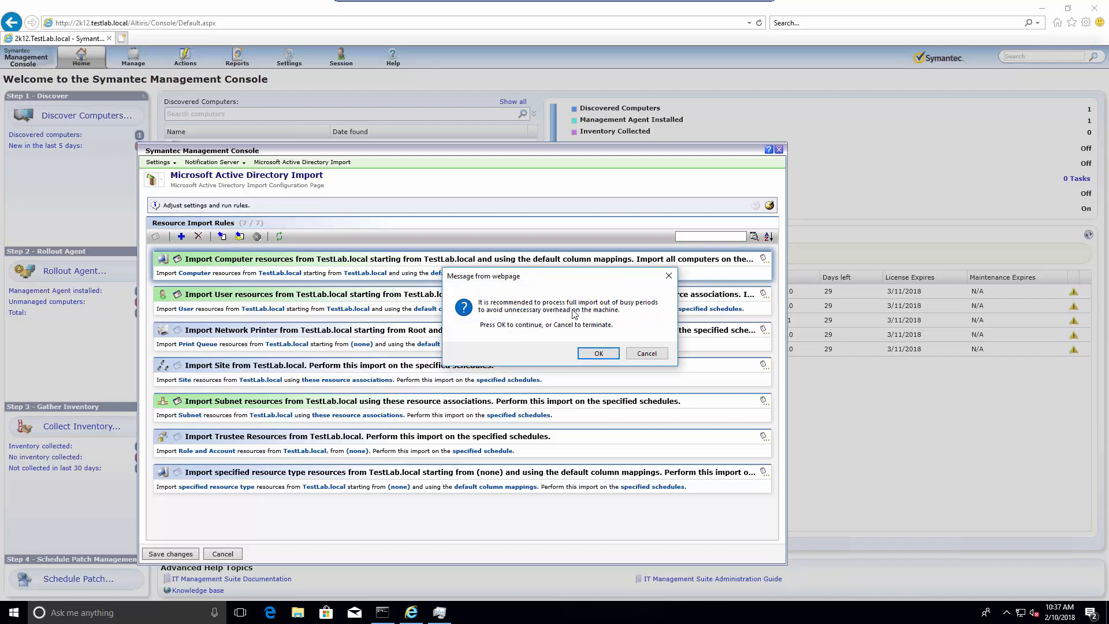
pyautogui.click(587, 351)
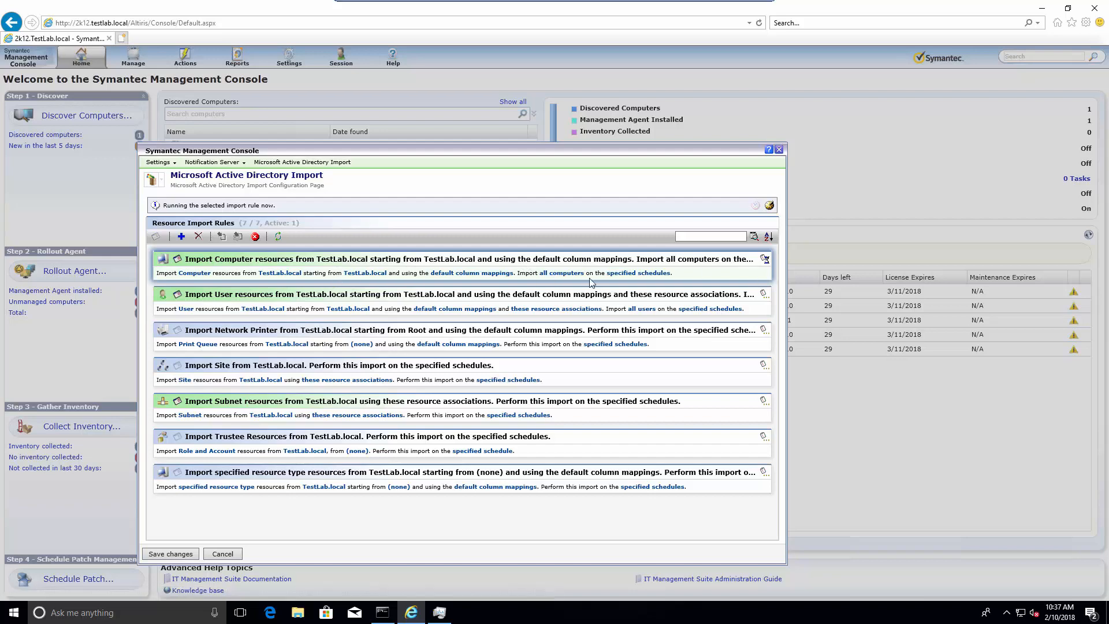
# Step: Check the run status of the computer import, close the import rules and reload the First Time Setup page
pyautogui.moveTo(766, 261)
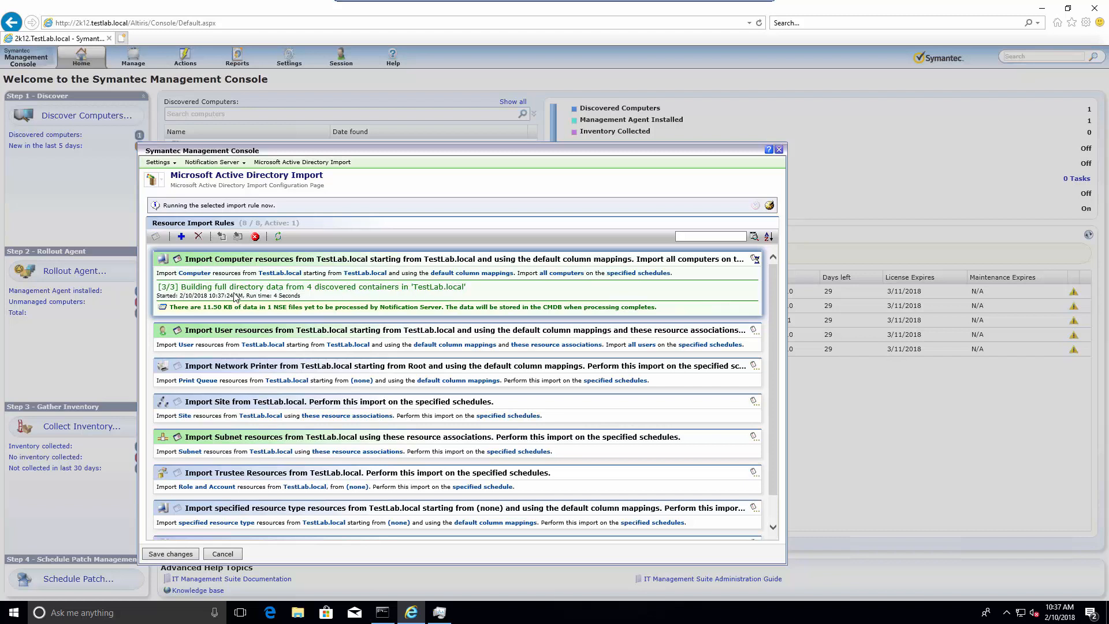
pyautogui.moveTo(285, 315)
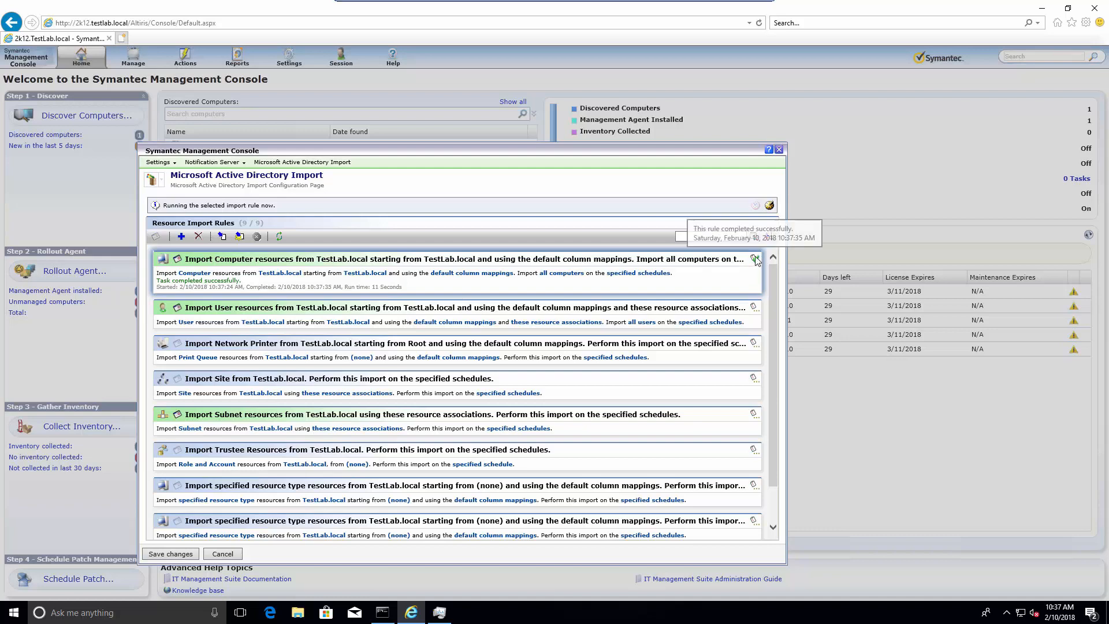
pyautogui.click(778, 149)
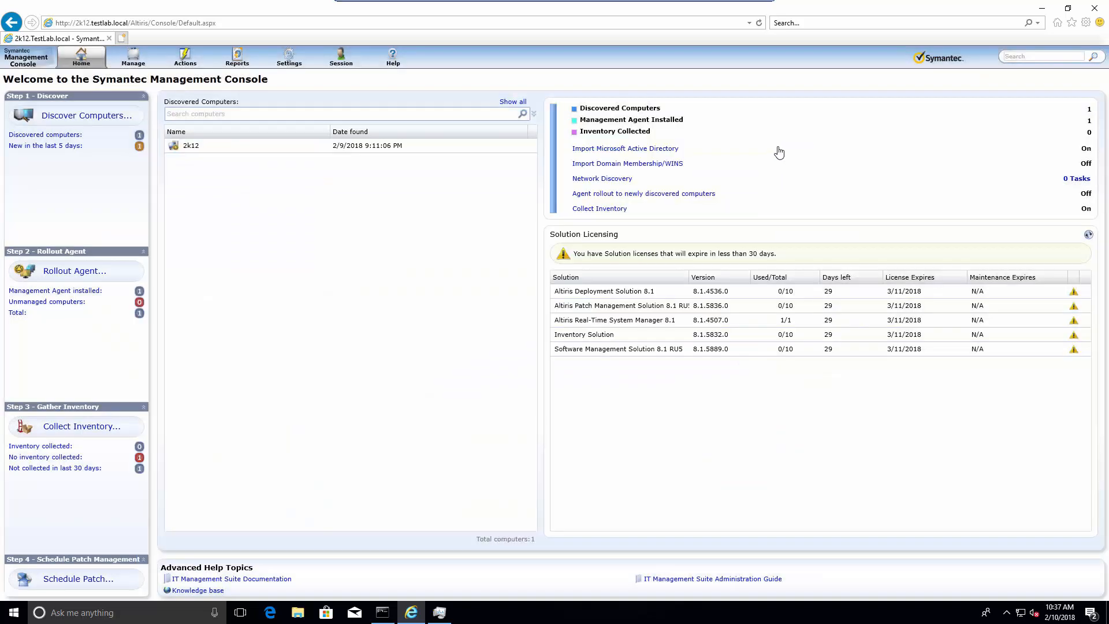
pyautogui.click(83, 57)
pyautogui.click(86, 76)
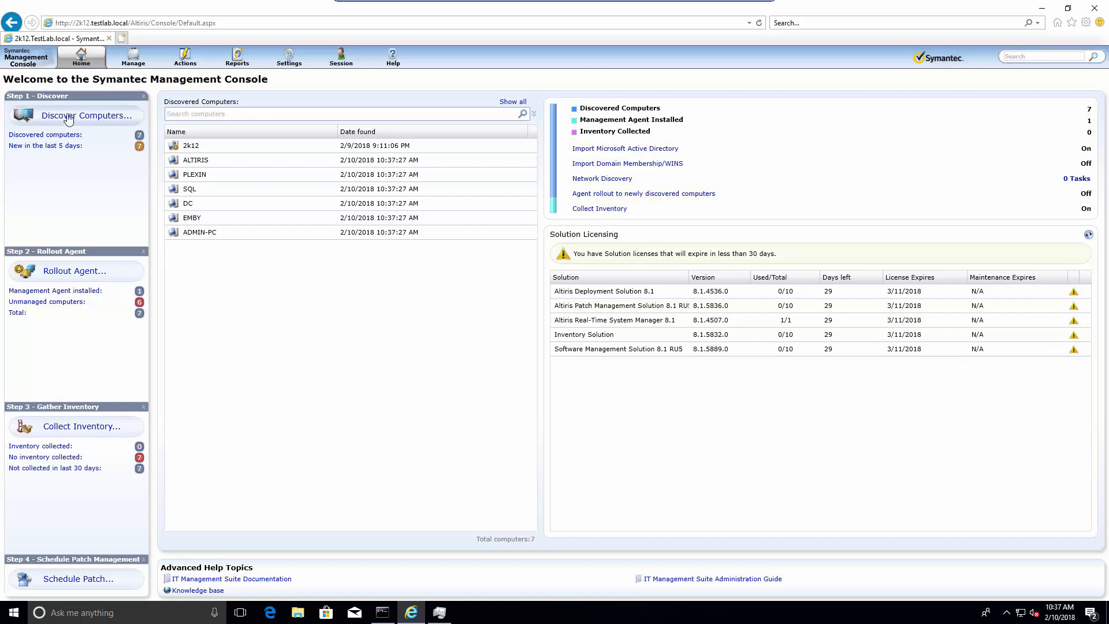
# Step: Start the agent rollout for all discovered computers with a Daily recurring install to newly discovered ones
pyautogui.click(107, 283)
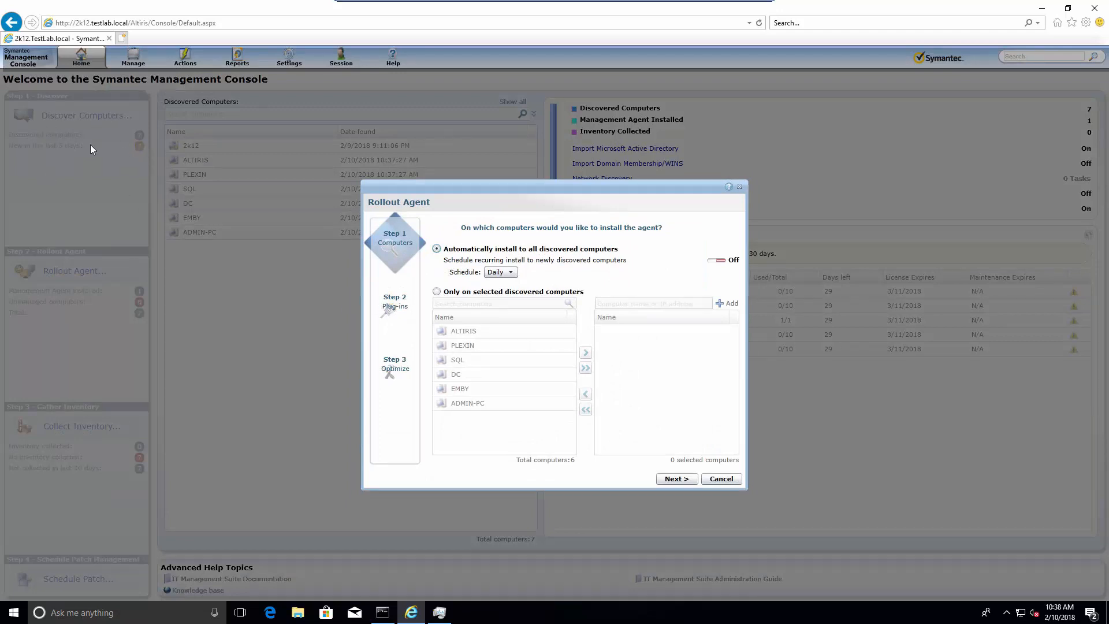
pyautogui.click(715, 261)
pyautogui.click(512, 273)
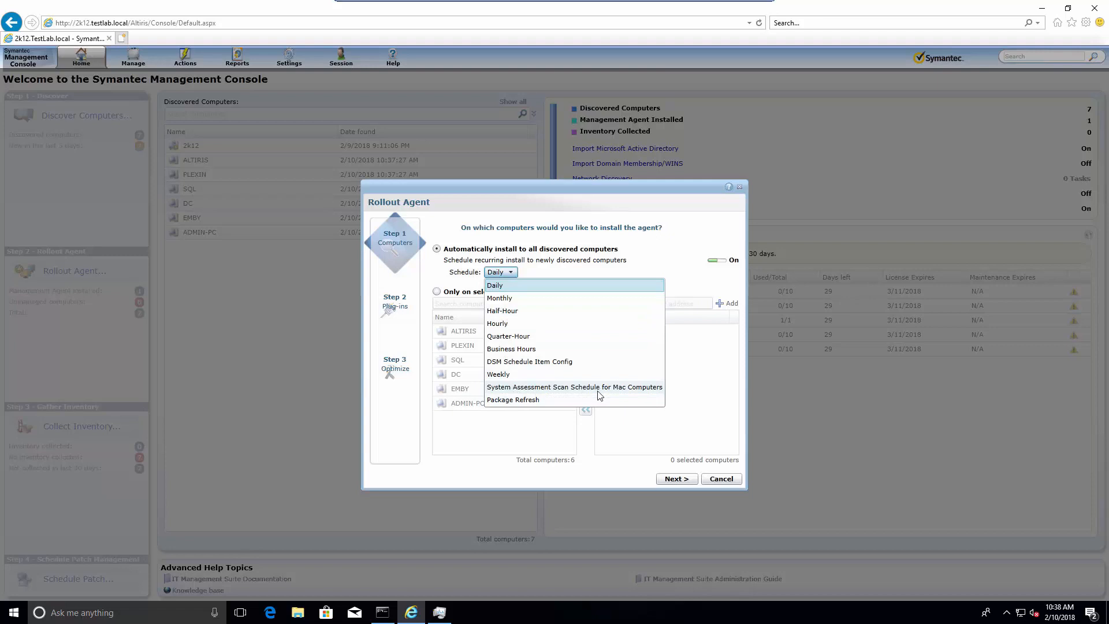
pyautogui.click(500, 286)
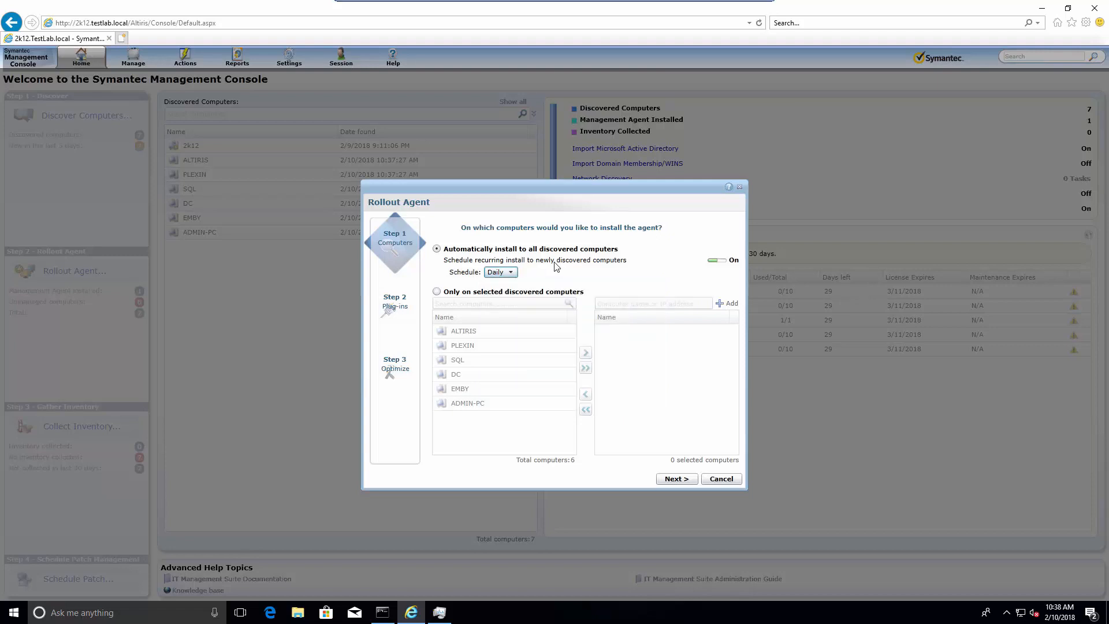
# Step: Roll out the agent with all solution plug-ins on, optimized for a Production Environment of 0-100 computers
pyautogui.click(677, 479)
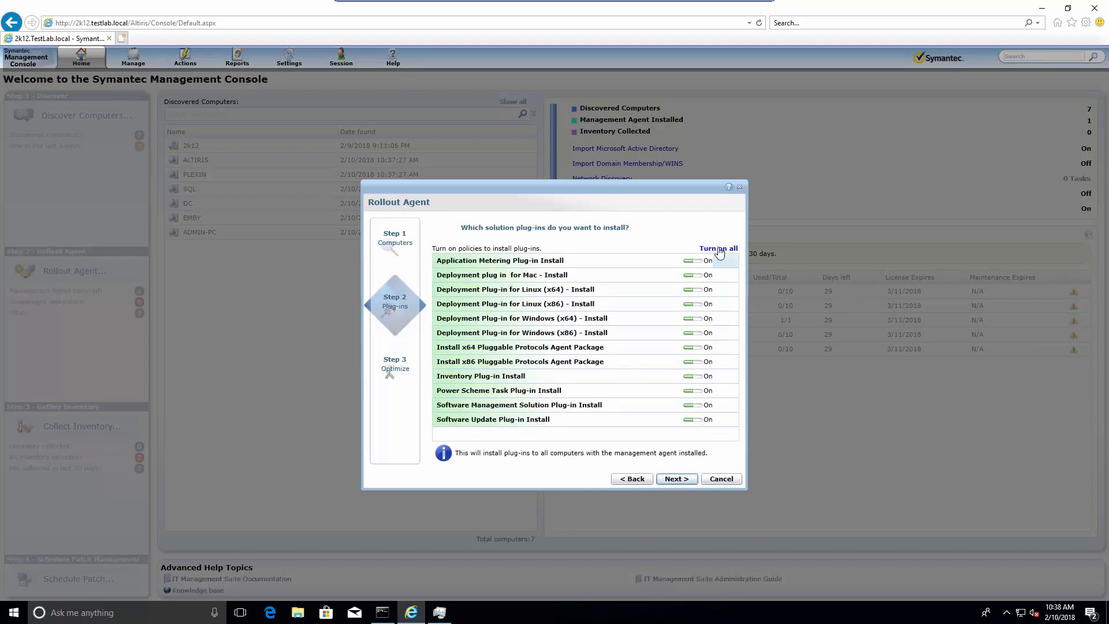
pyautogui.click(673, 480)
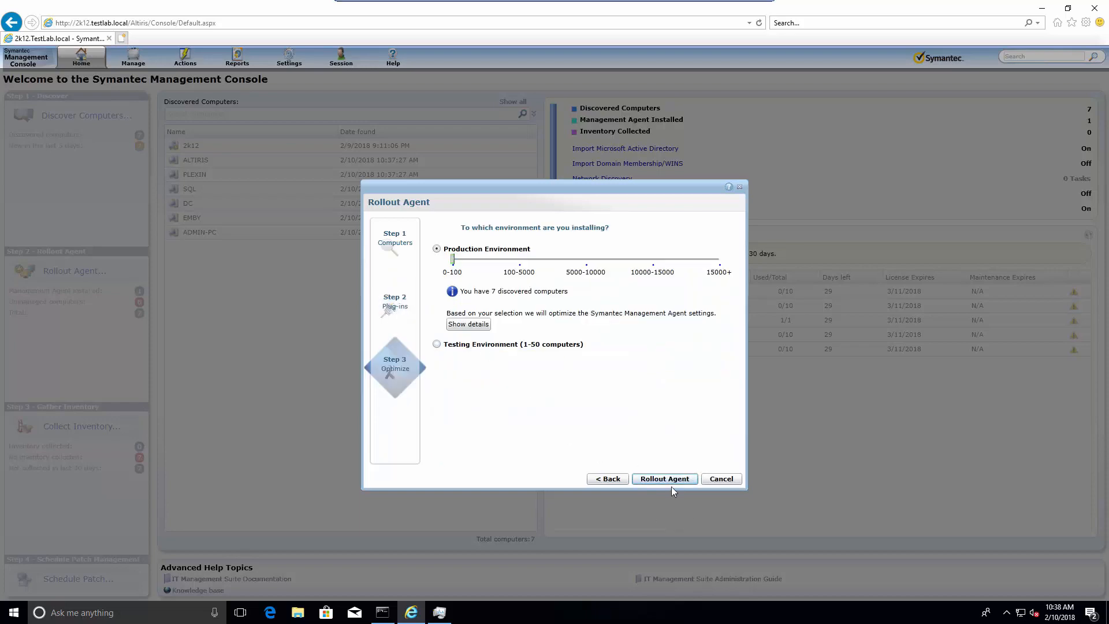
pyautogui.click(670, 482)
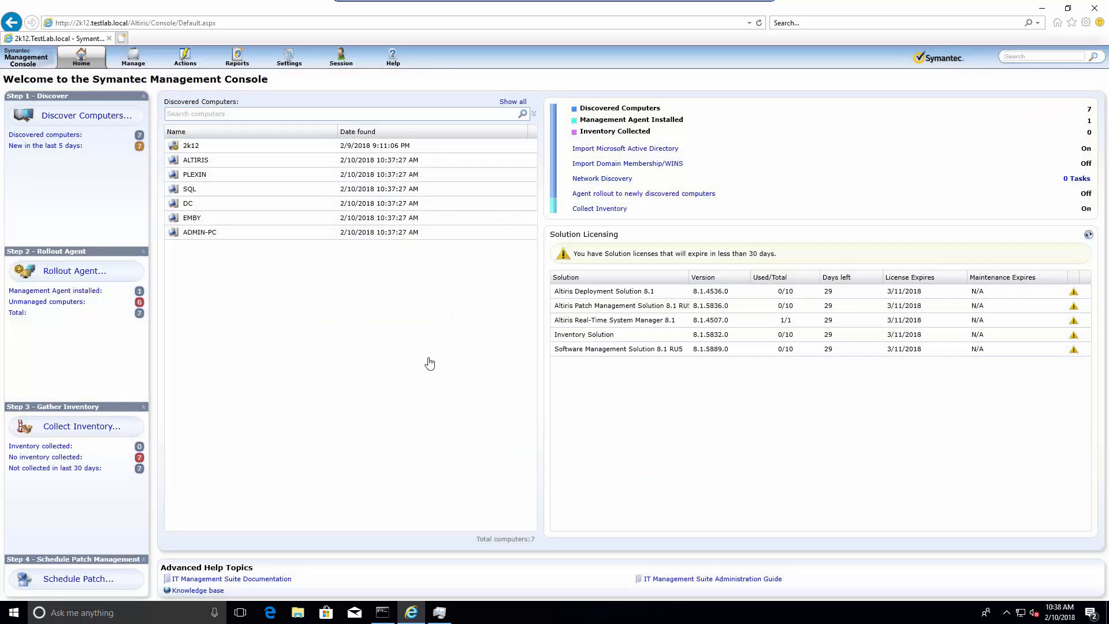
# Step: Switch to Task Manager, sort the process details by CPU usage and place the window over the console
pyautogui.click(452, 617)
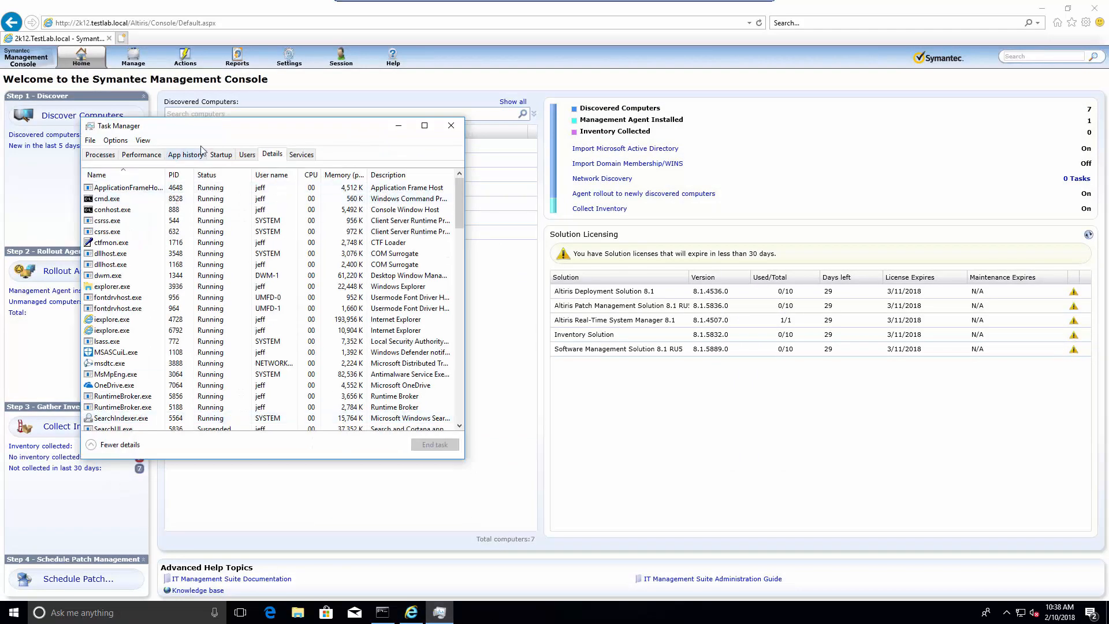
pyautogui.click(311, 175)
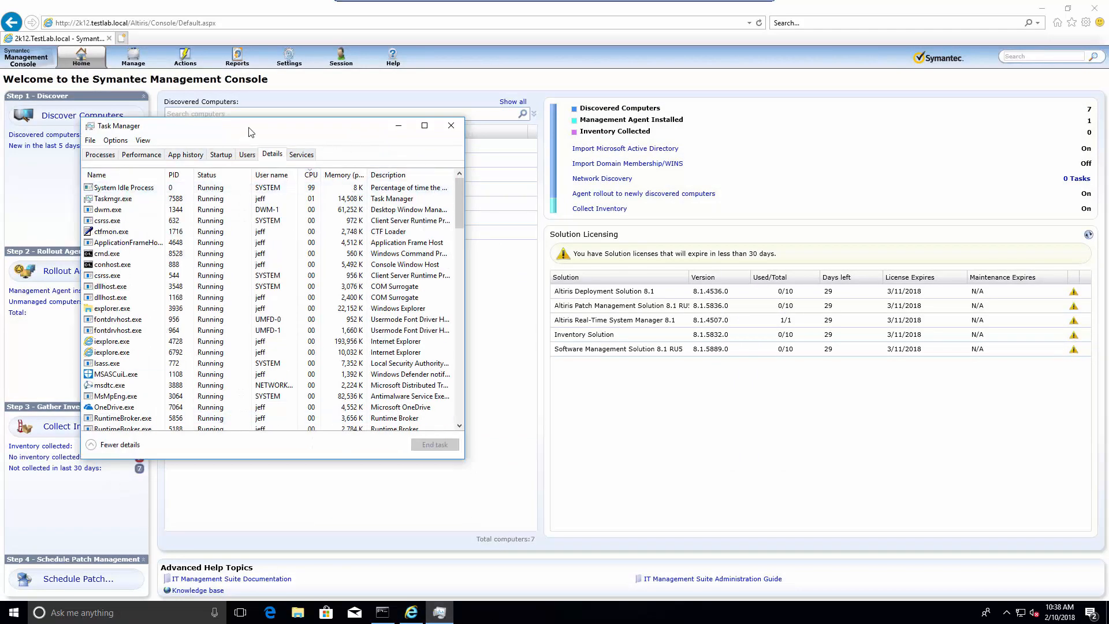
pyautogui.moveTo(236, 132); pyautogui.dragTo(502, 173)
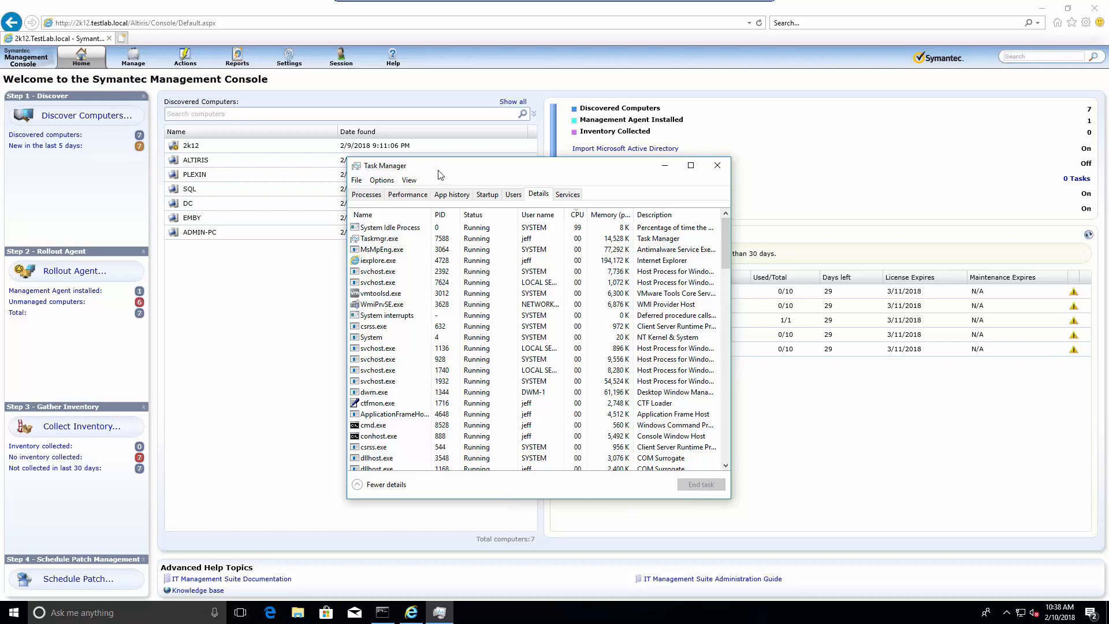
pyautogui.moveTo(444, 169); pyautogui.dragTo(382, 175)
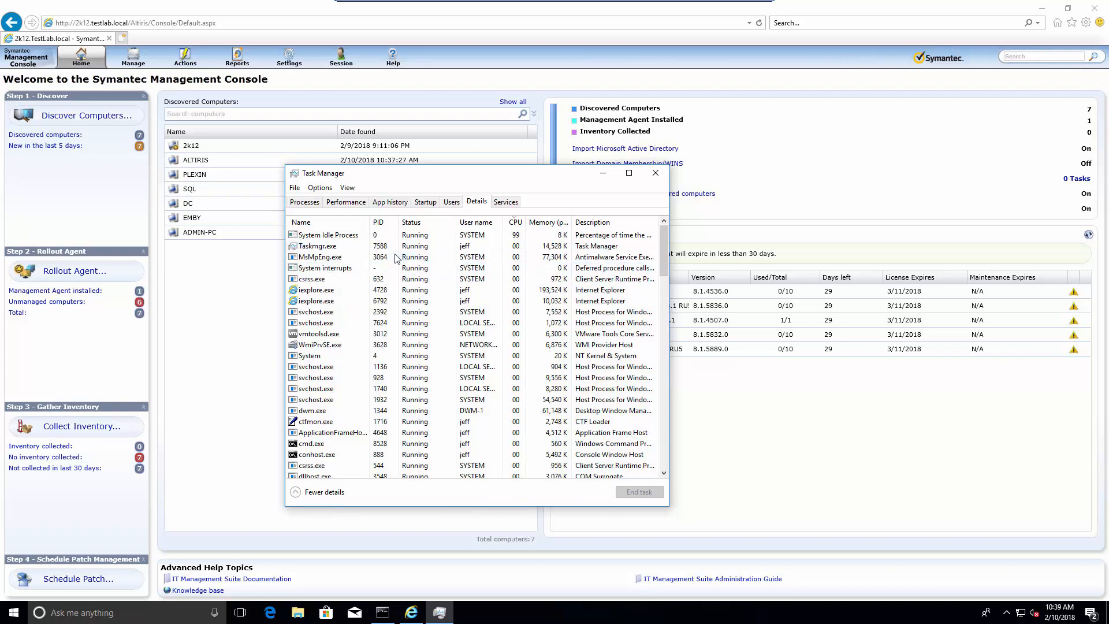
# Step: Open Notepad, write down the time 10:39, and shrink and move its window clear of Task Manager
pyautogui.press('super+r')
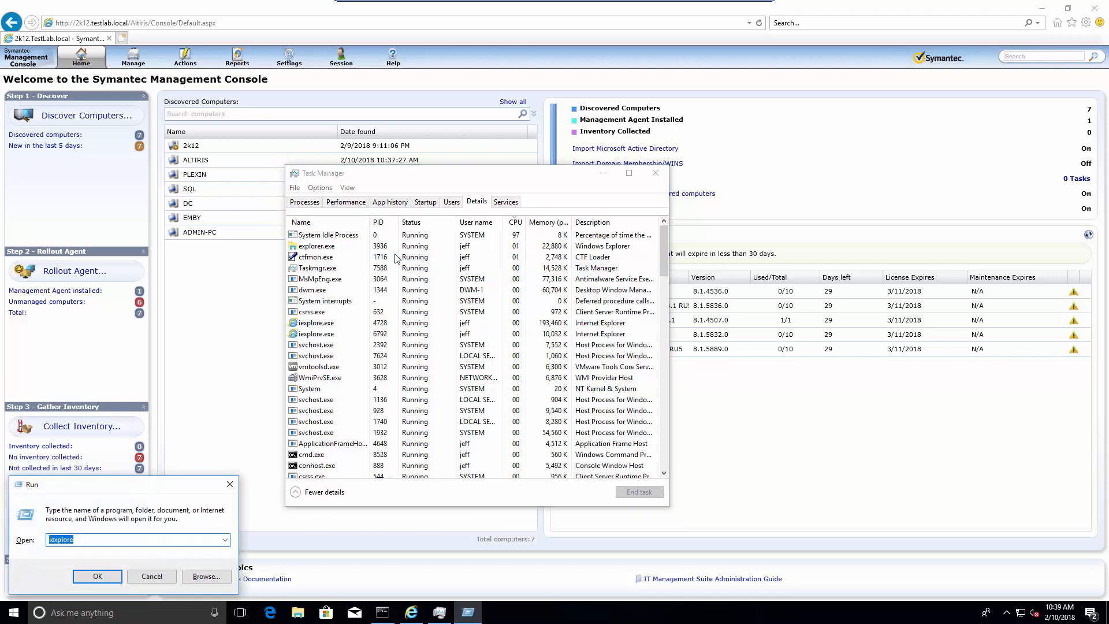
pyautogui.write('explorer')
pyautogui.press('Return')
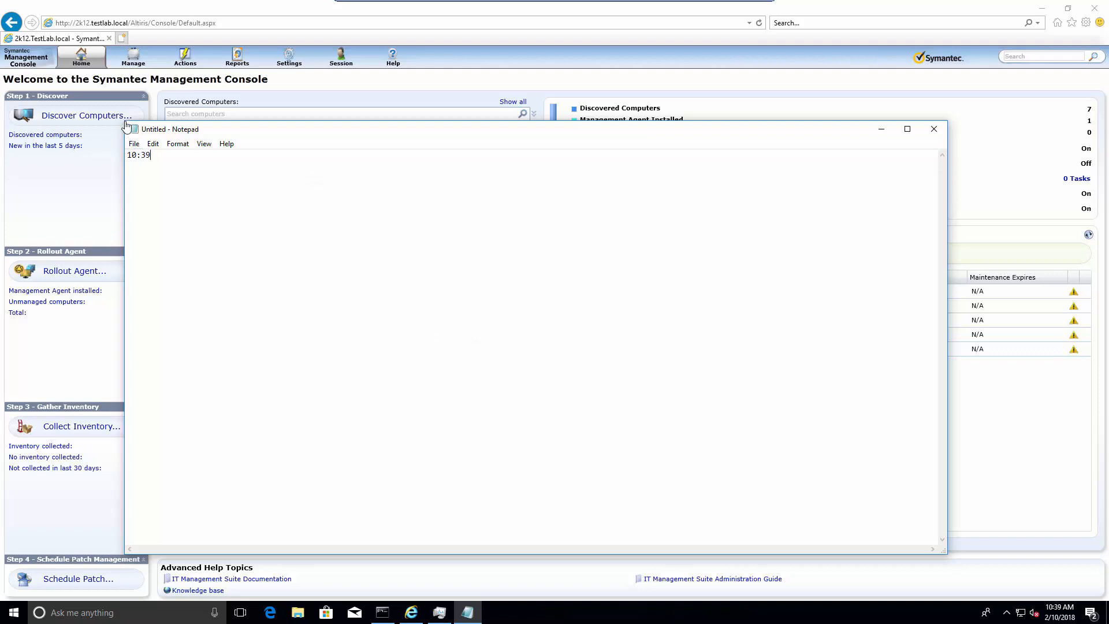
pyautogui.moveTo(126, 122); pyautogui.dragTo(703, 423)
pyautogui.moveTo(831, 425); pyautogui.dragTo(969, 458)
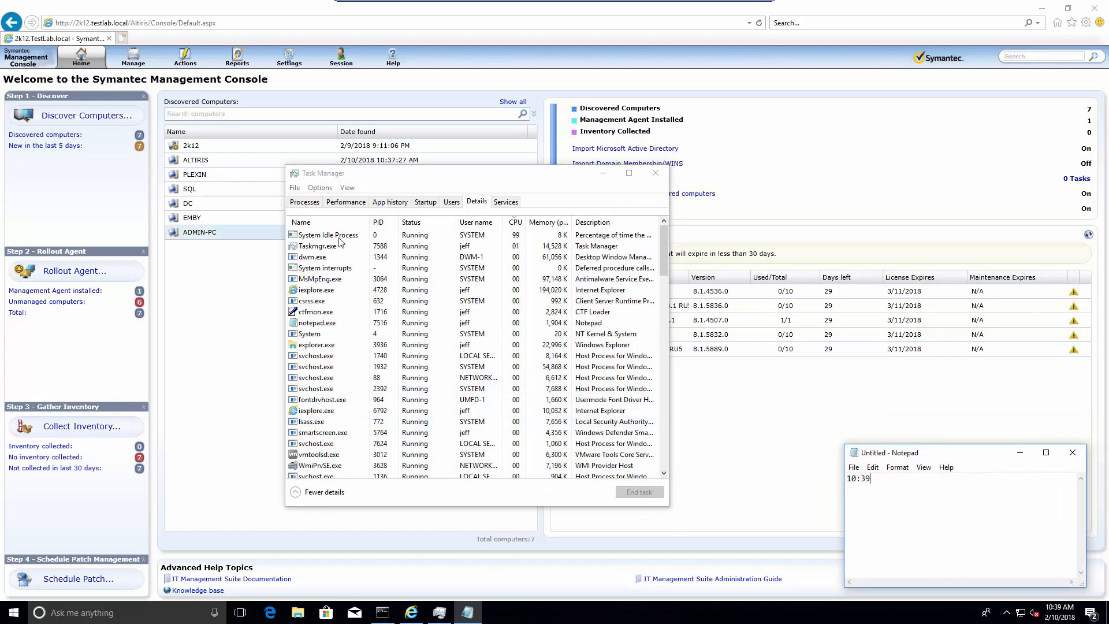
# Step: Switch to the console's computer management view and inspect the details of Admin-PC
pyautogui.click(136, 59)
pyautogui.click(146, 77)
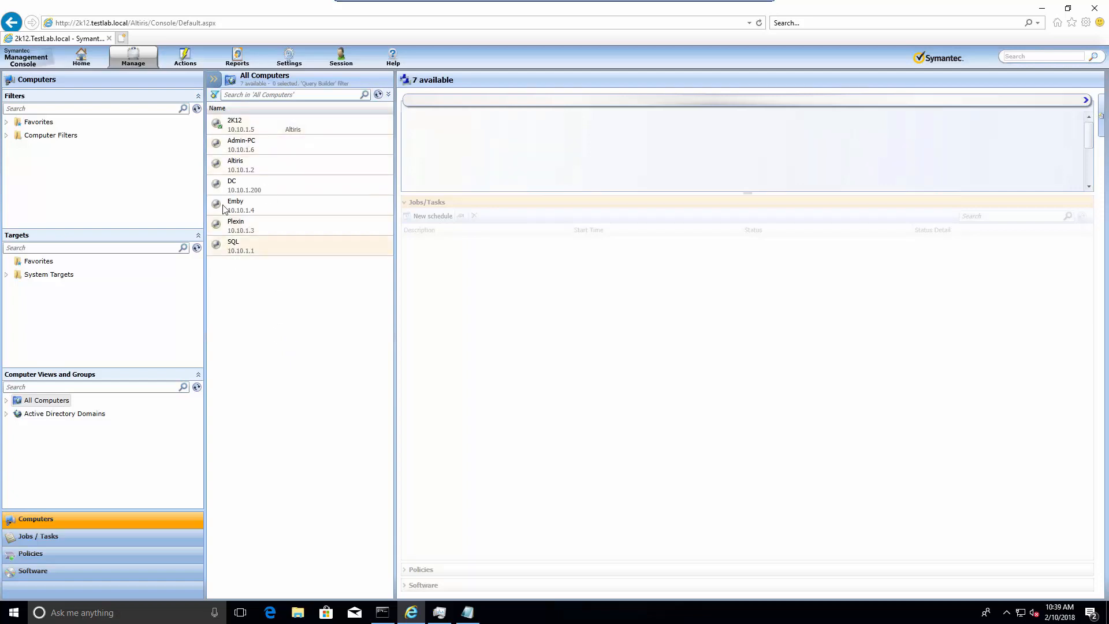
pyautogui.click(223, 145)
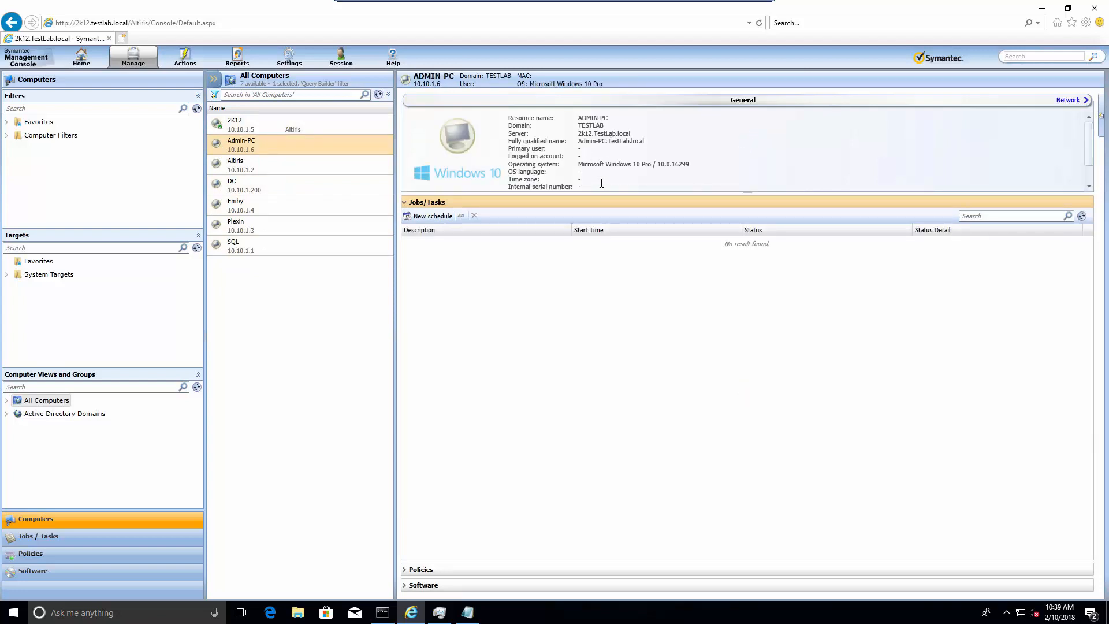
# Step: Enlarge the details area for Admin-PC and review its operating system, general information and network information
pyautogui.moveTo(578, 167); pyautogui.dragTo(694, 167)
pyautogui.scroll(-2, 1087, 151)
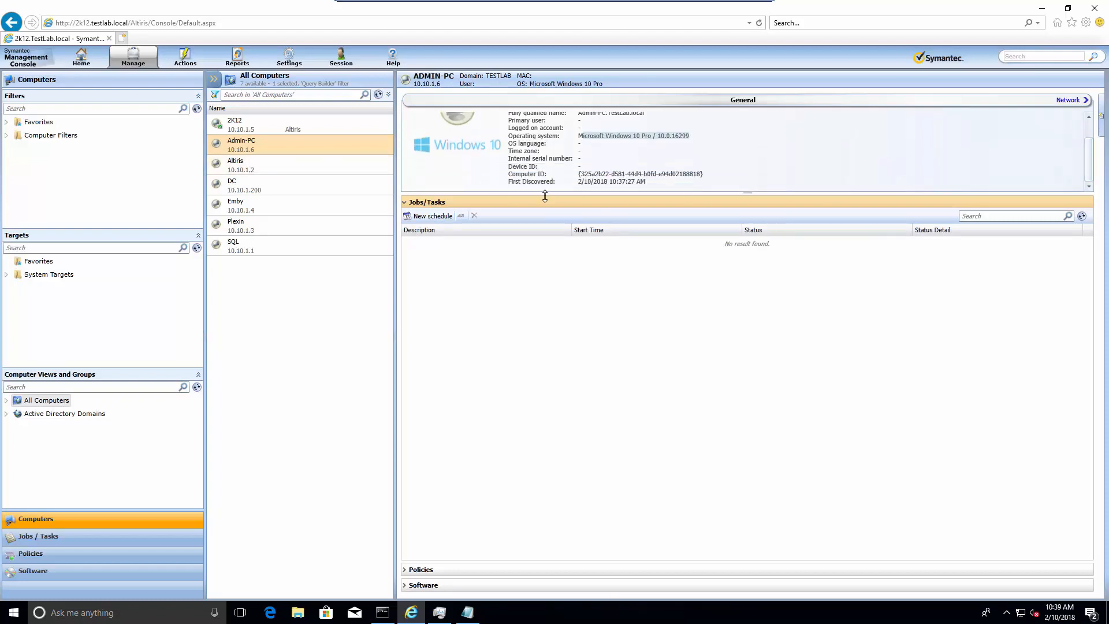
pyautogui.moveTo(544, 195); pyautogui.dragTo(545, 279)
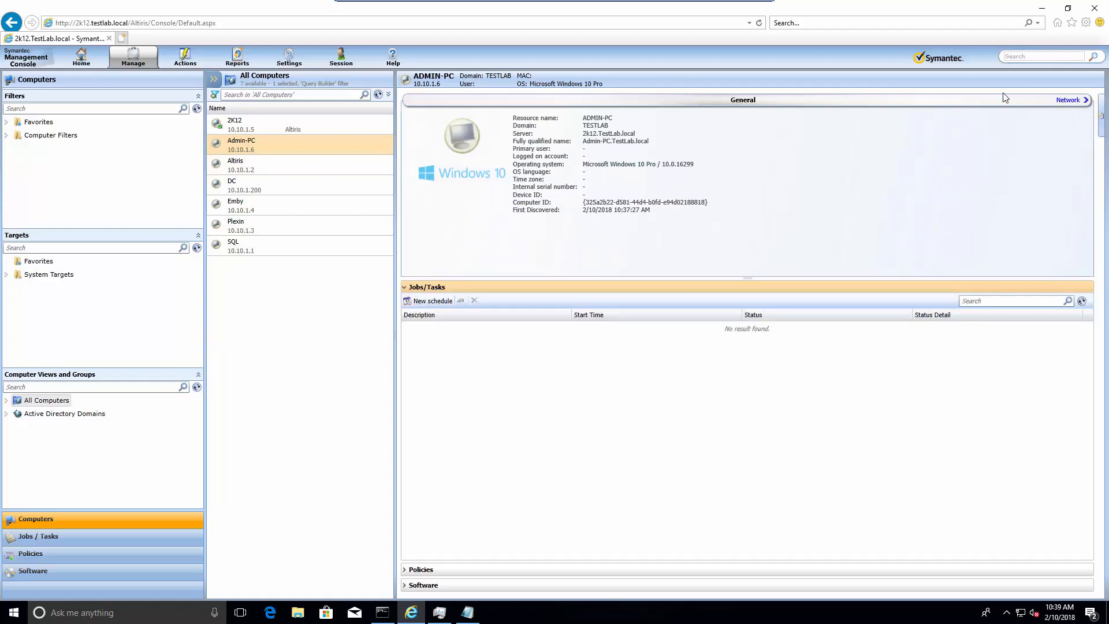
pyautogui.click(1069, 102)
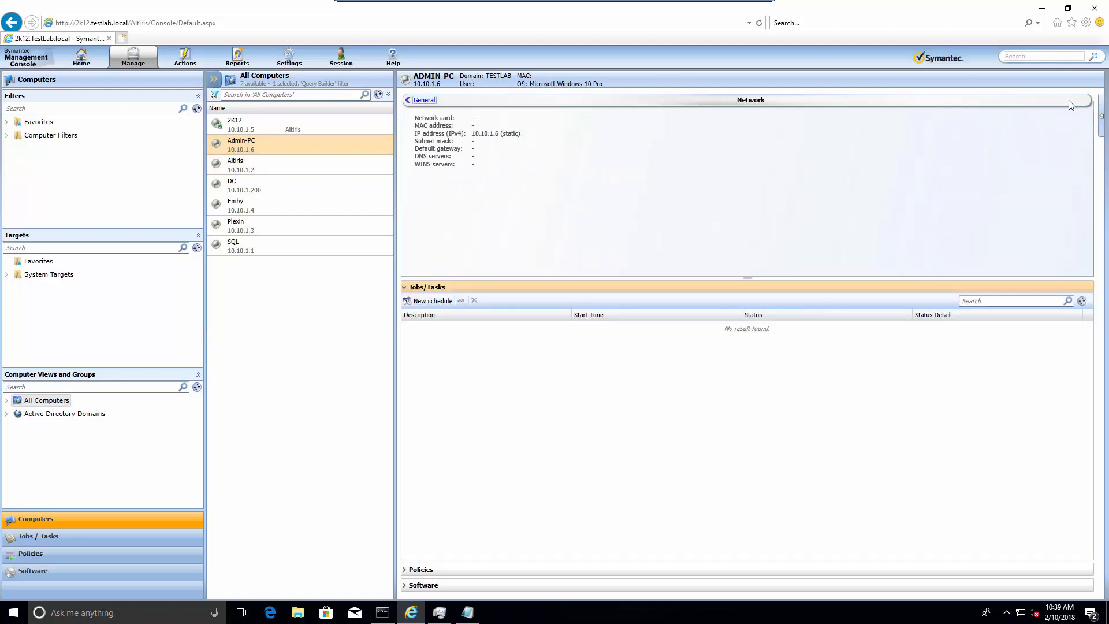
pyautogui.click(422, 101)
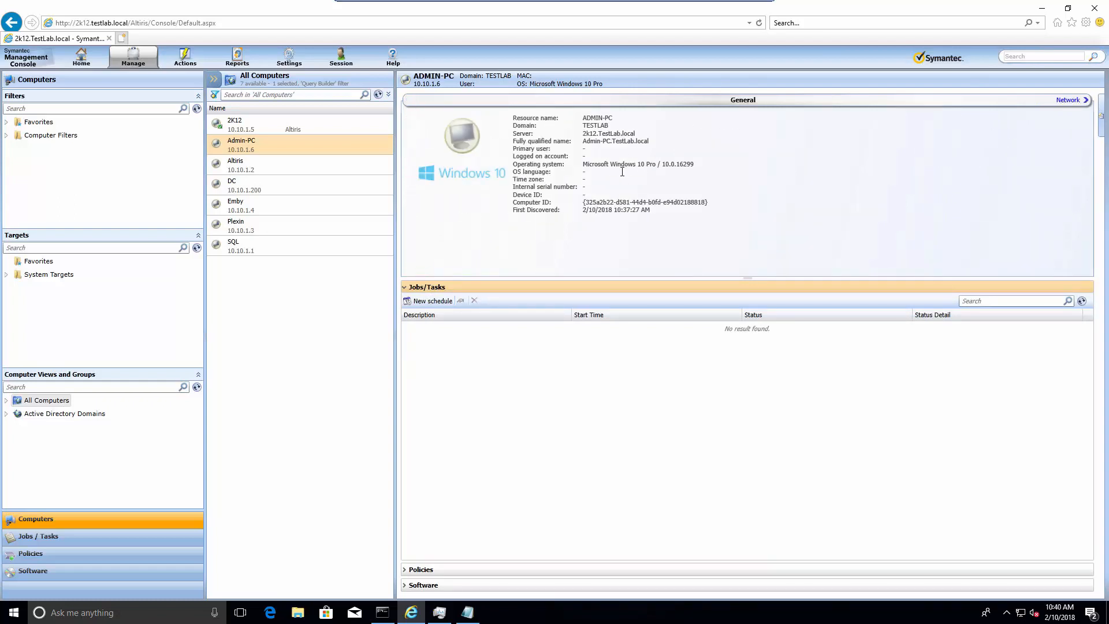
# Step: Review the general details of Altiris, DC, Emby, Plexin and SQL, and check SQL's network information
pyautogui.click(241, 166)
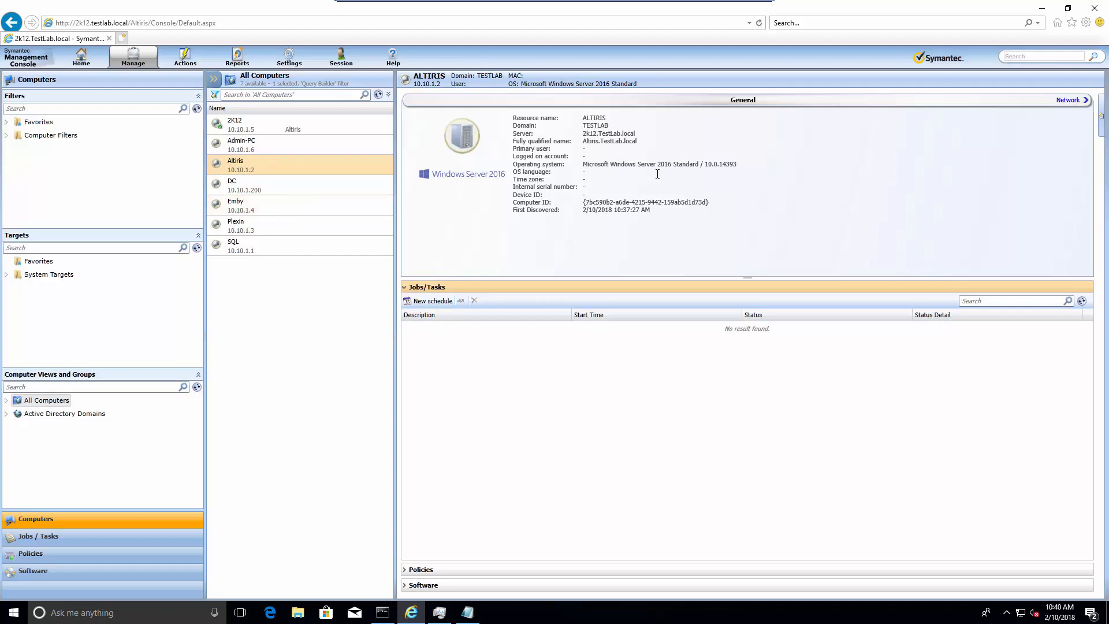
pyautogui.moveTo(735, 169); pyautogui.dragTo(466, 177)
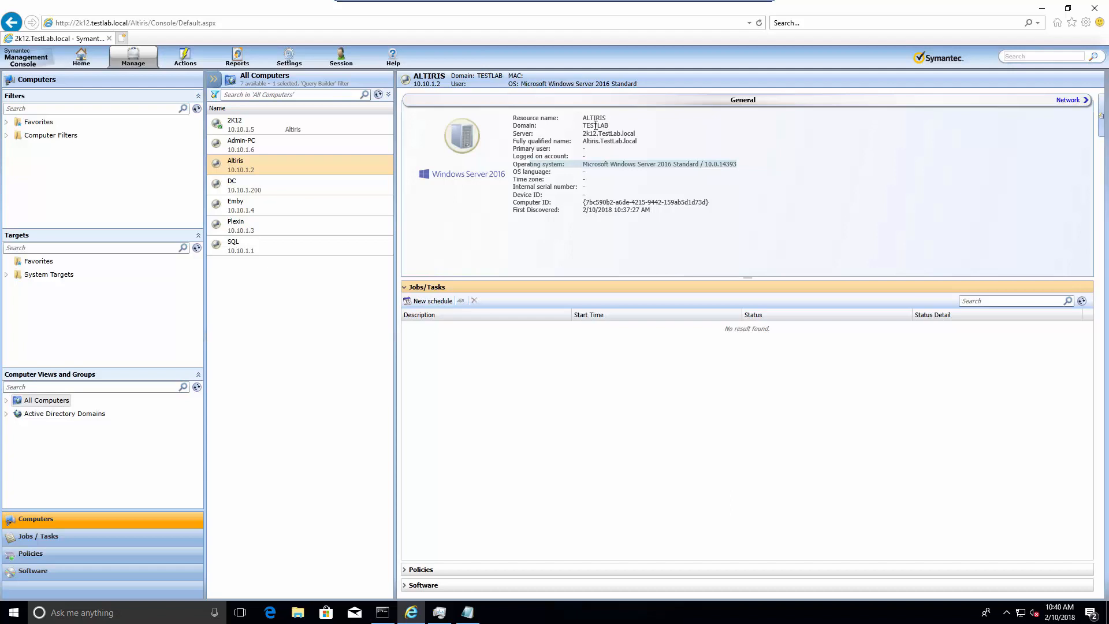
pyautogui.click(251, 186)
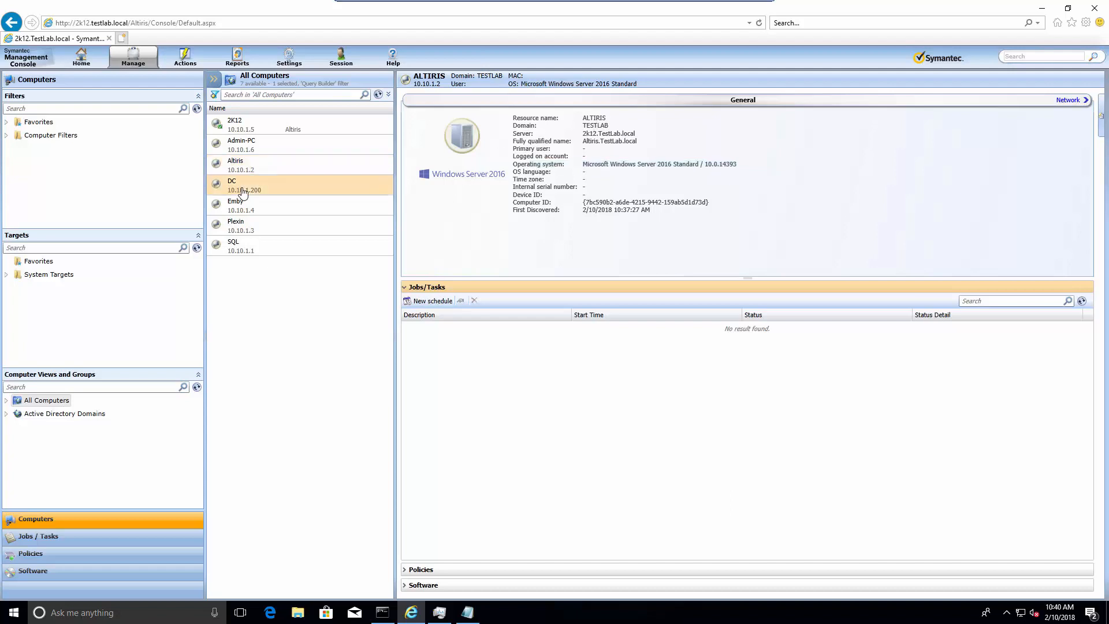
pyautogui.click(237, 209)
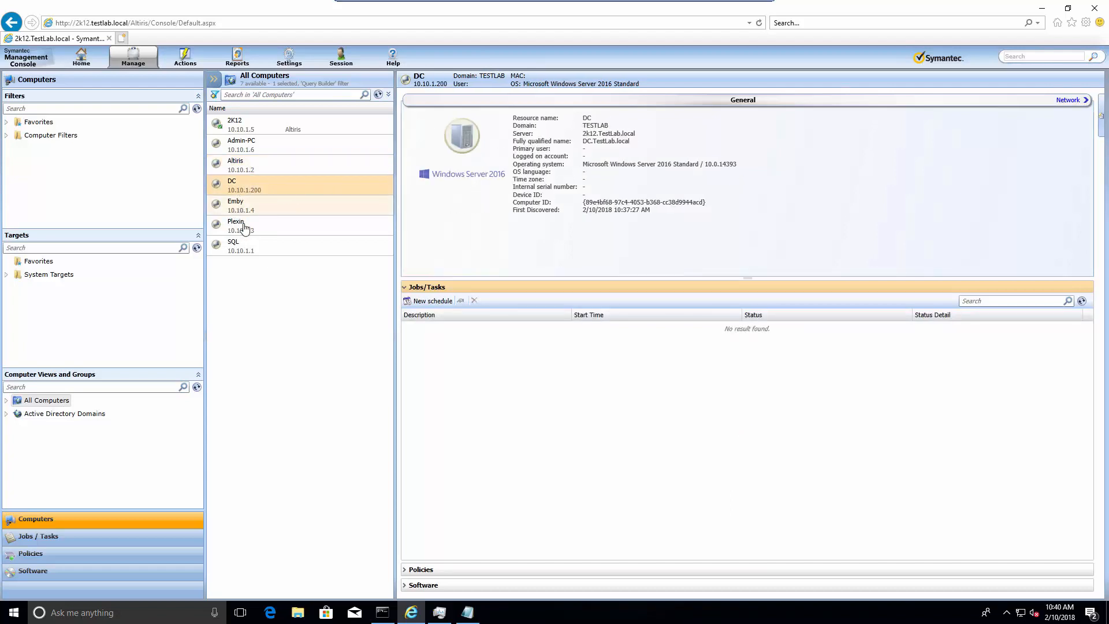
pyautogui.click(245, 231)
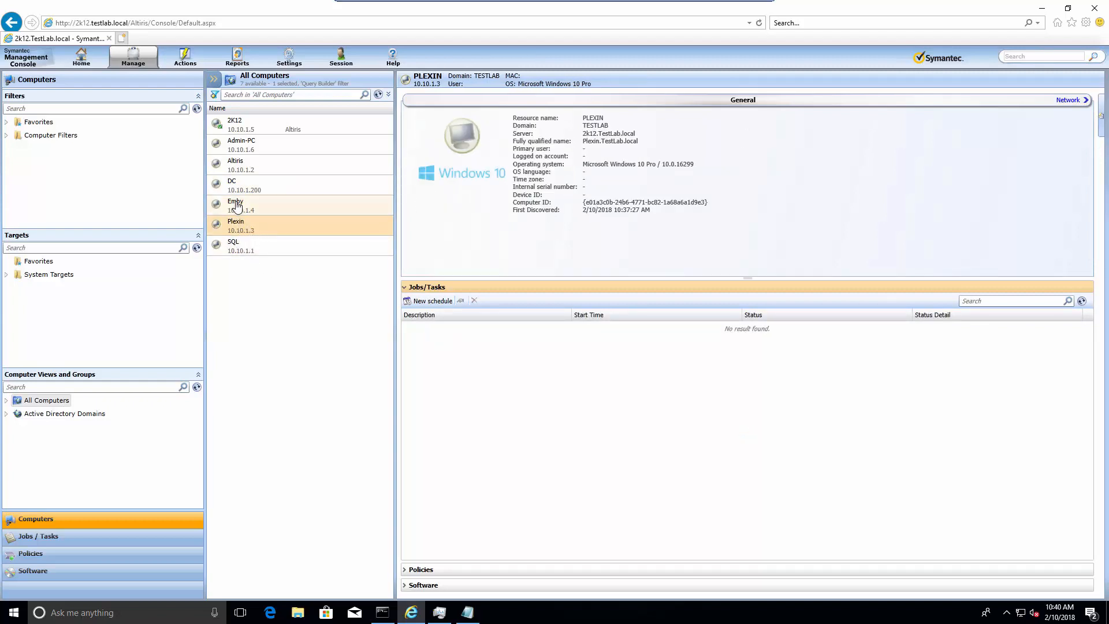
pyautogui.click(236, 248)
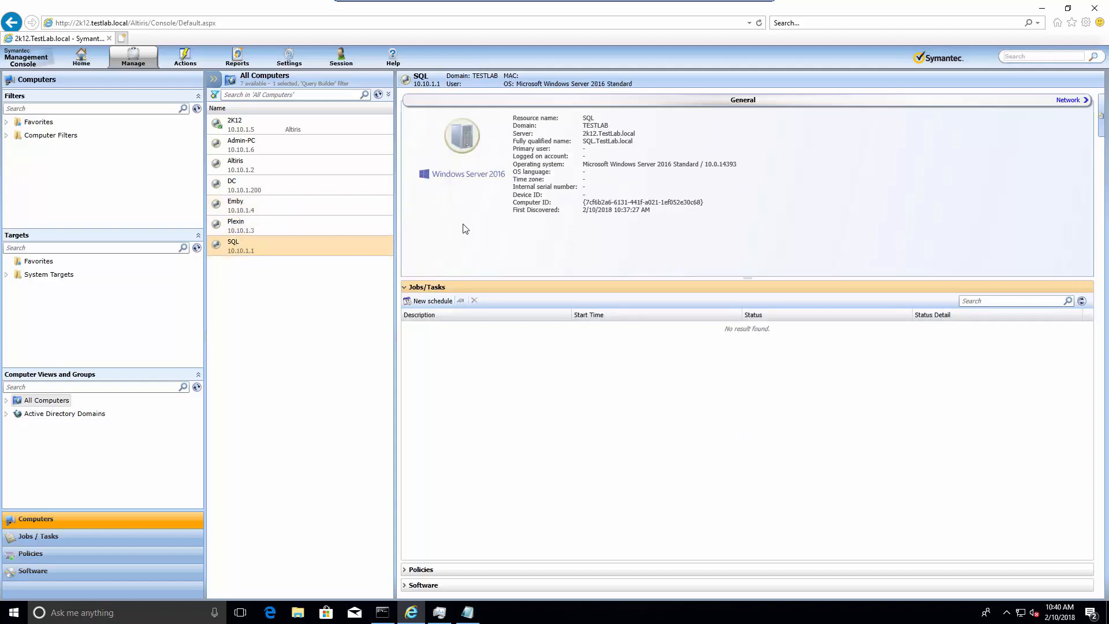
pyautogui.click(1067, 100)
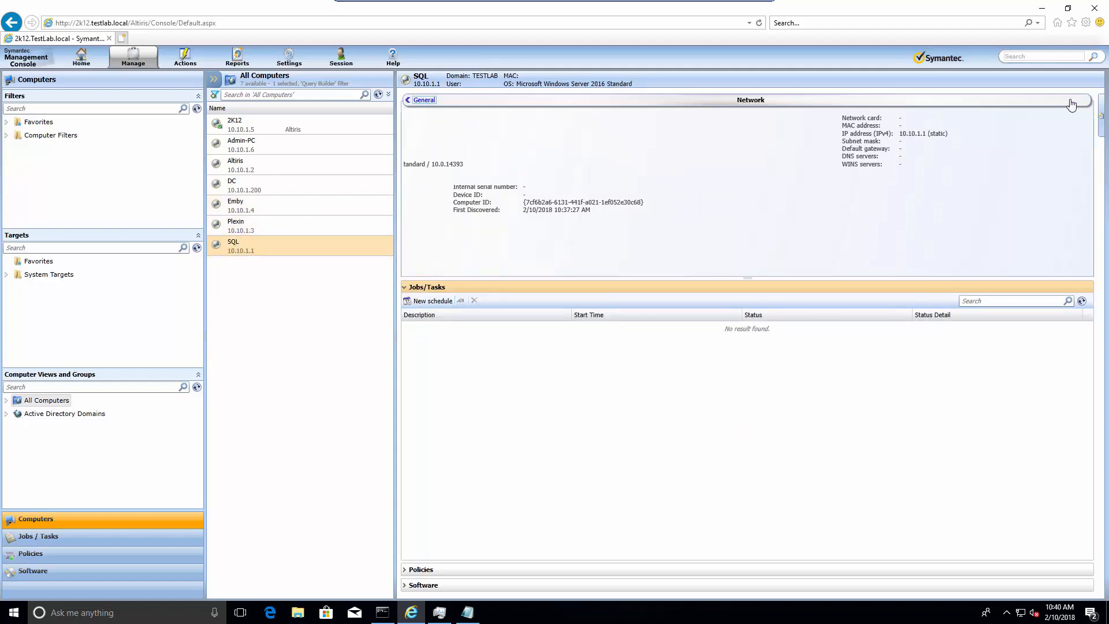
pyautogui.click(420, 101)
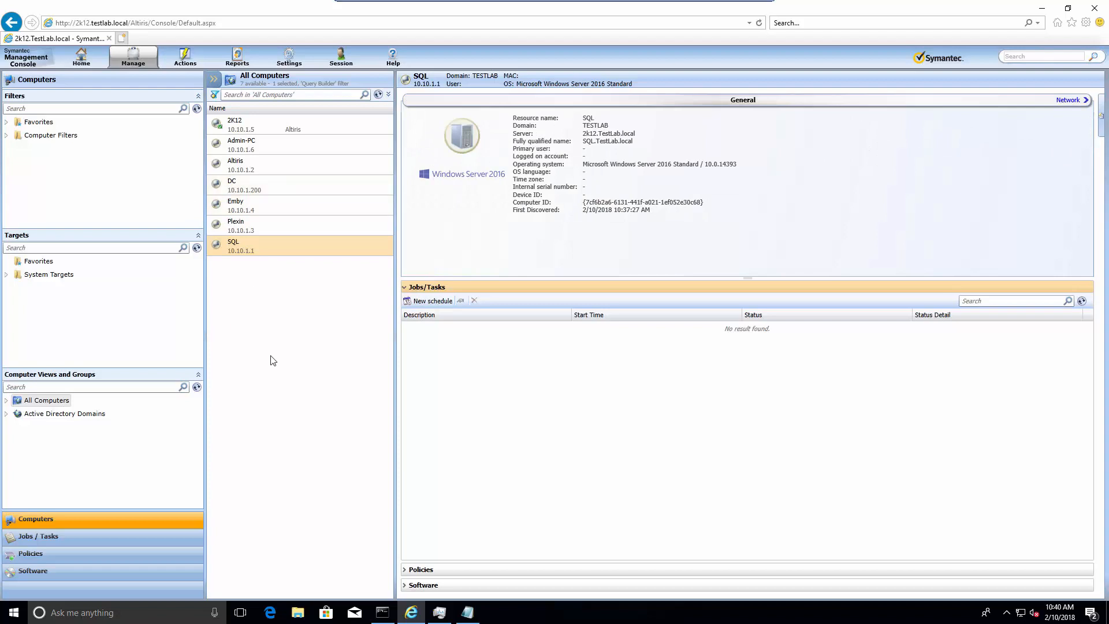
# Step: Refresh the All Computers list and briefly check the running processes in Task Manager
pyautogui.click(379, 95)
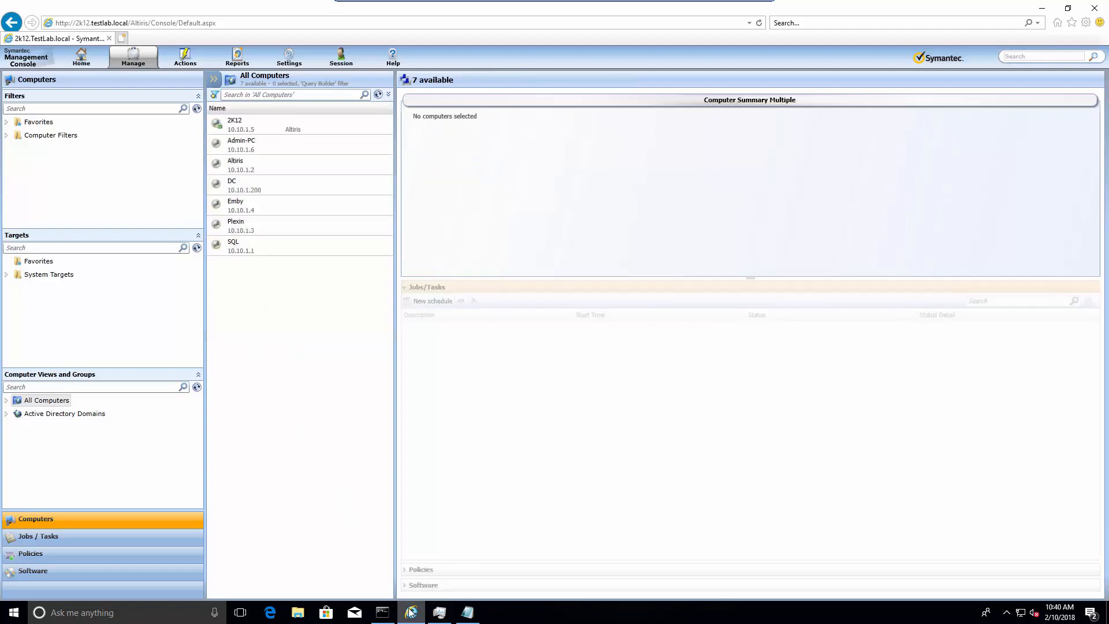
pyautogui.click(439, 613)
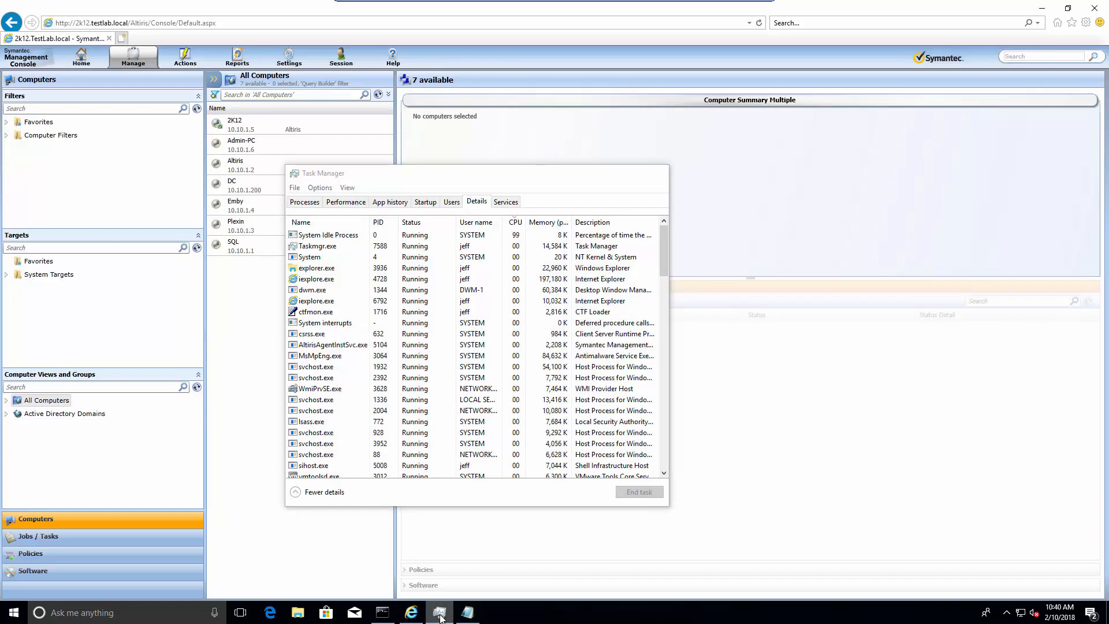
pyautogui.click(440, 613)
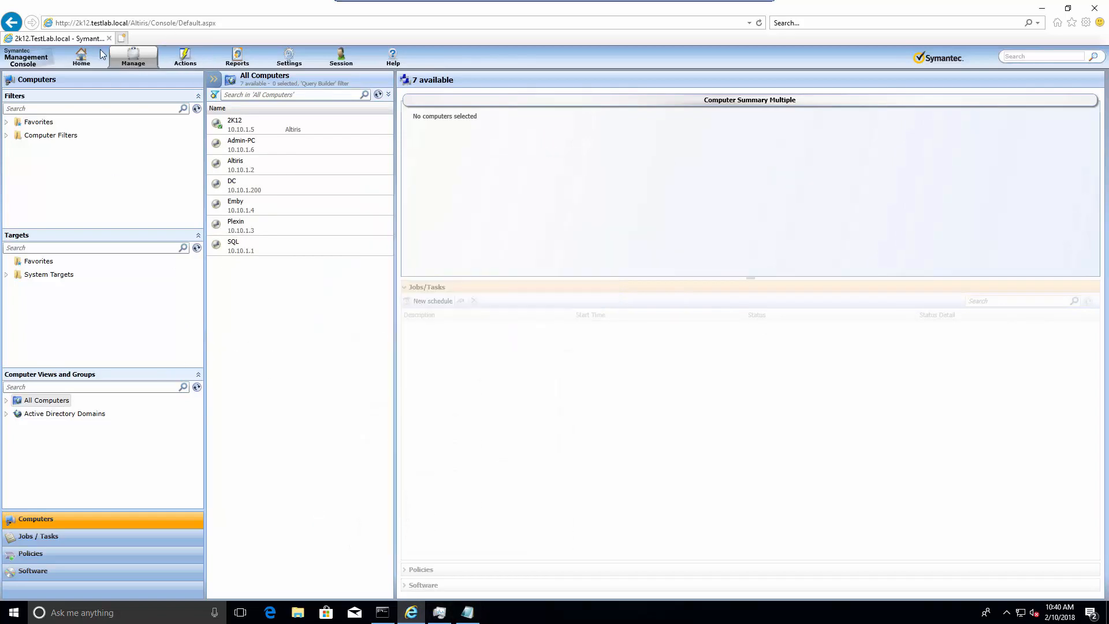
# Step: Go to the console's policy management view and open the Collect Full Inventory policy under Discovery and Inventory
pyautogui.click(79, 58)
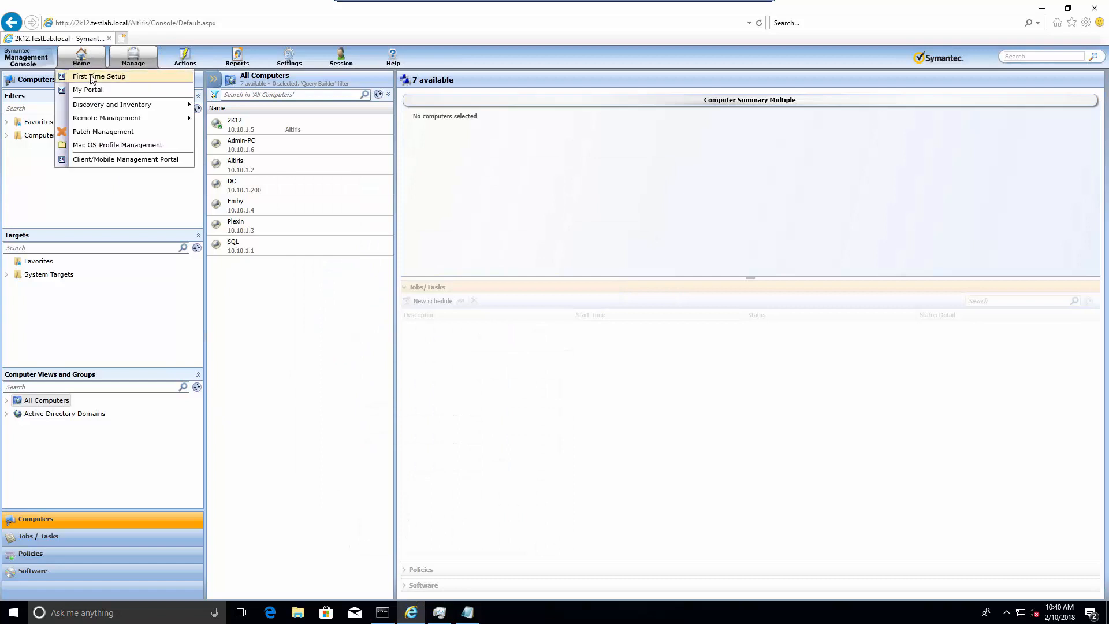
pyautogui.click(132, 59)
pyautogui.click(137, 200)
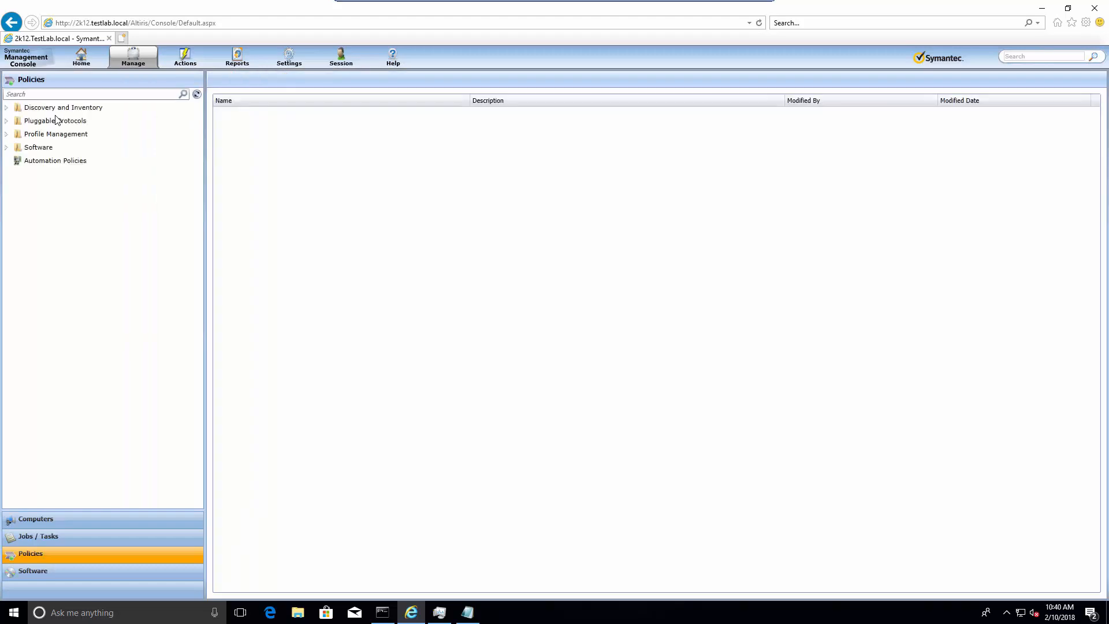
pyautogui.click(7, 108)
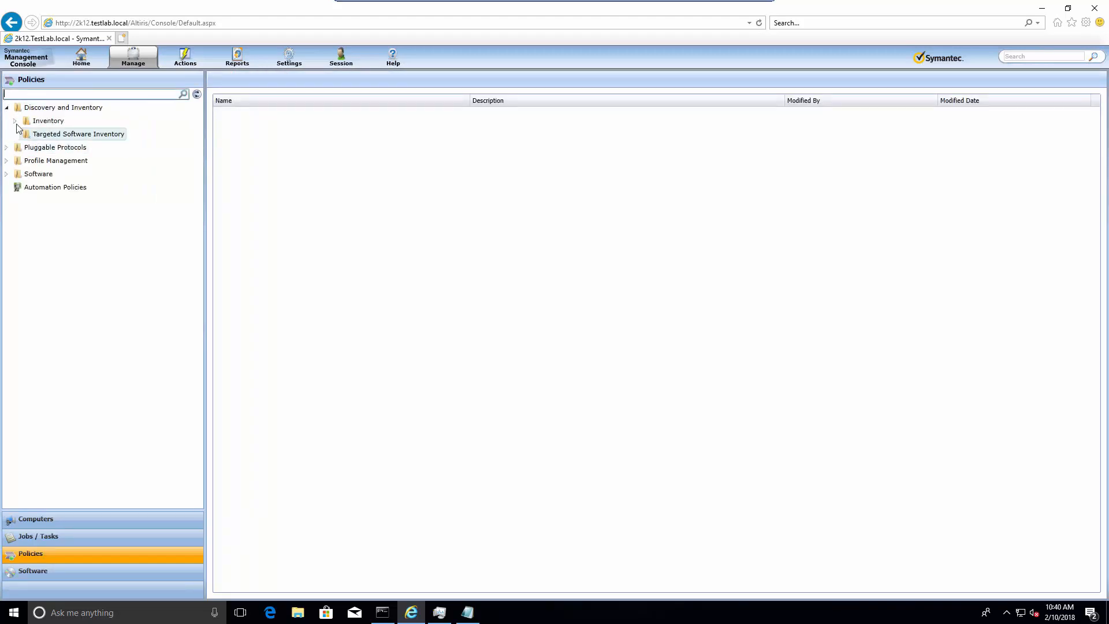
pyautogui.click(15, 120)
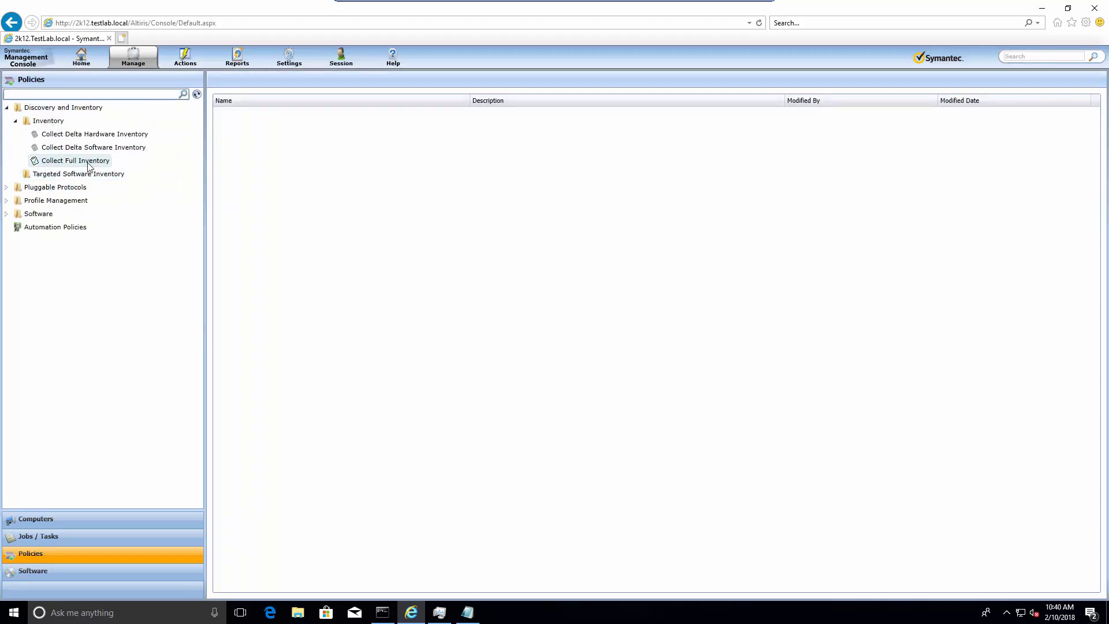
pyautogui.click(103, 162)
# Step: Expand the Software Update Policies under Patch Management, and examine the delta software and delta hardware inventory policies
pyautogui.click(7, 213)
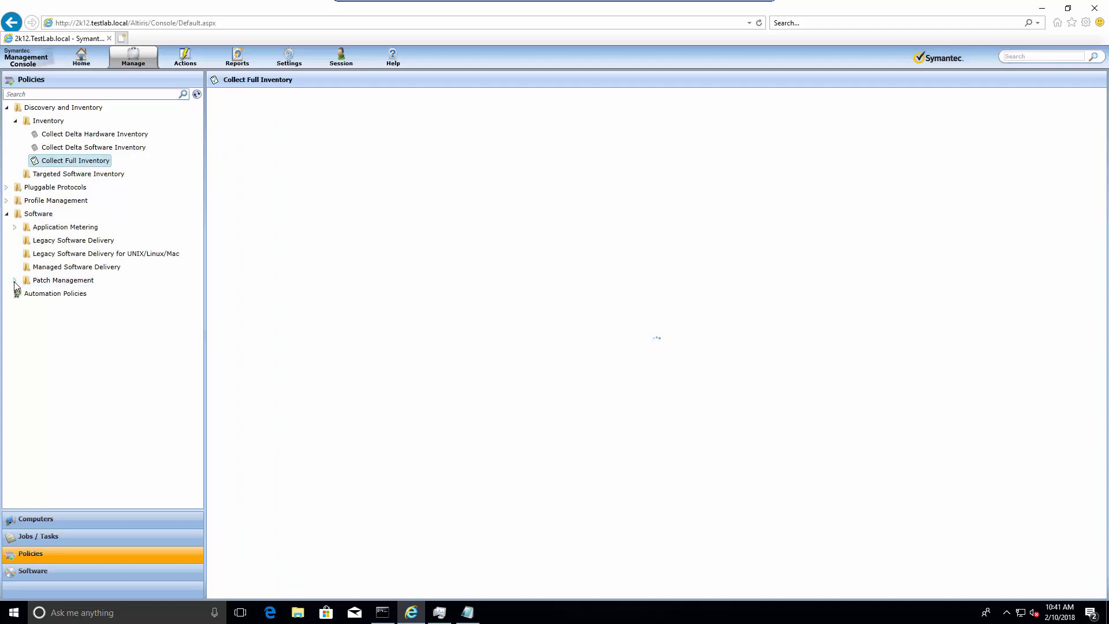
pyautogui.click(15, 280)
pyautogui.click(23, 293)
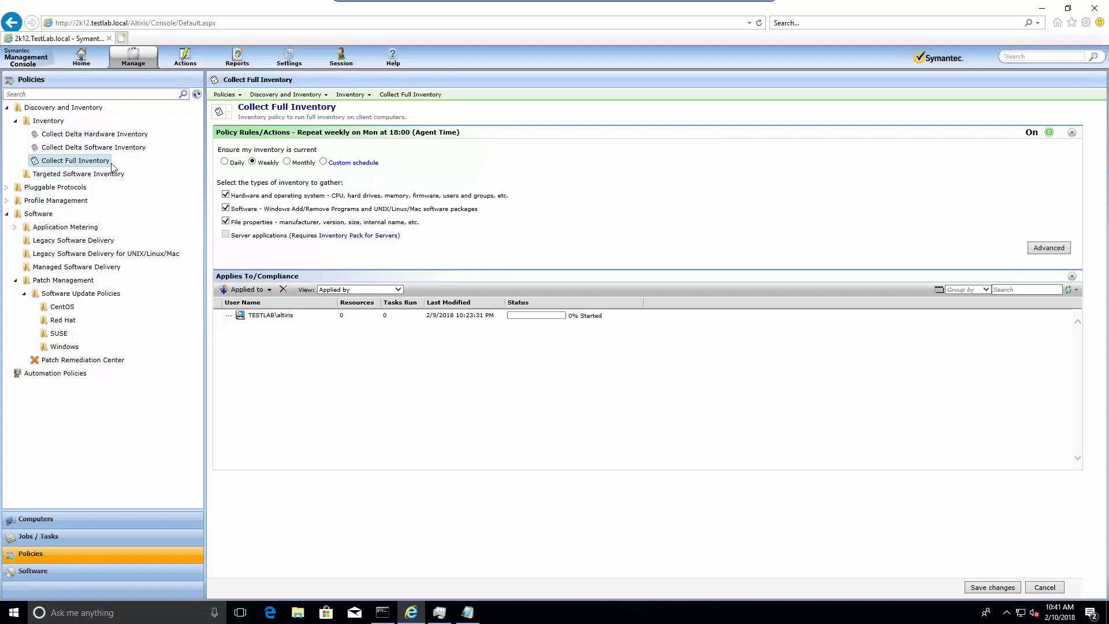
pyautogui.click(81, 148)
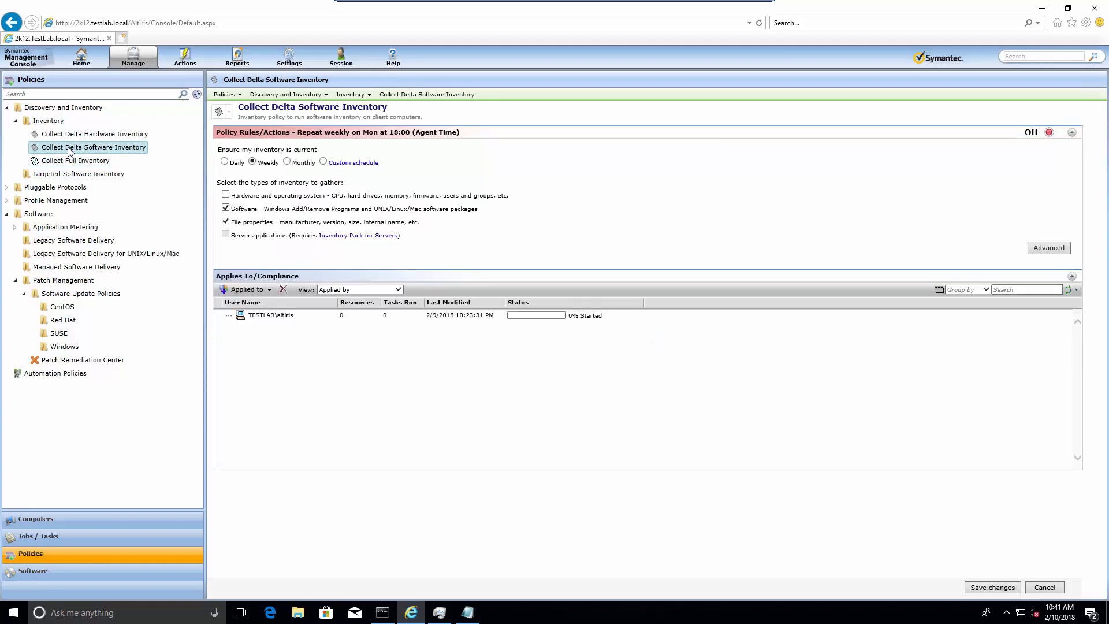
pyautogui.click(77, 135)
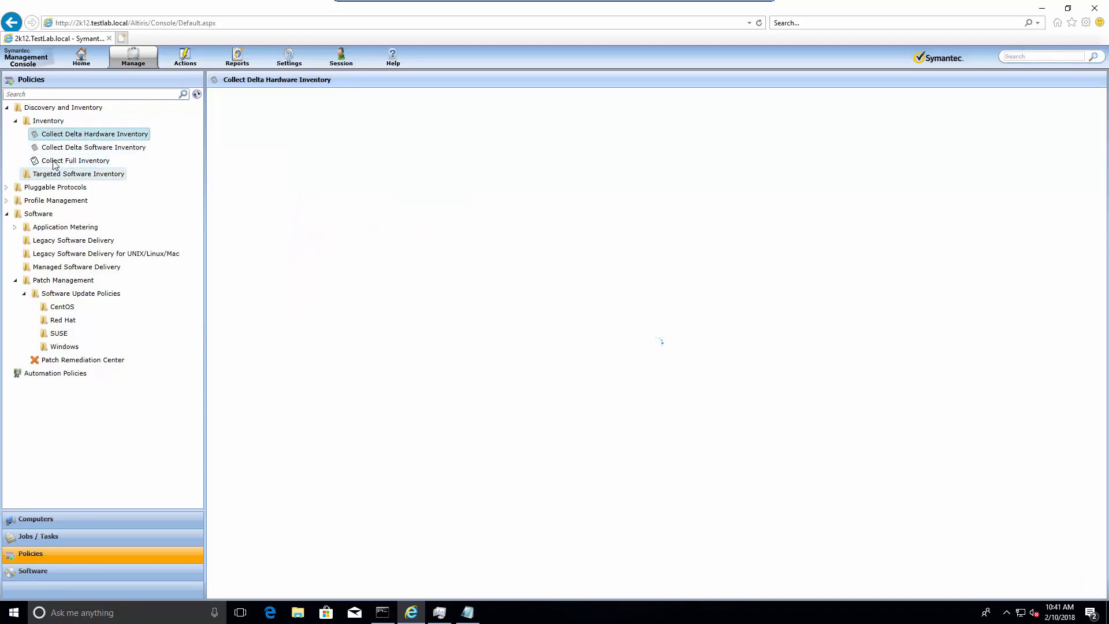
# Step: Enable the Collect Delta Software Inventory policy
pyautogui.click(87, 150)
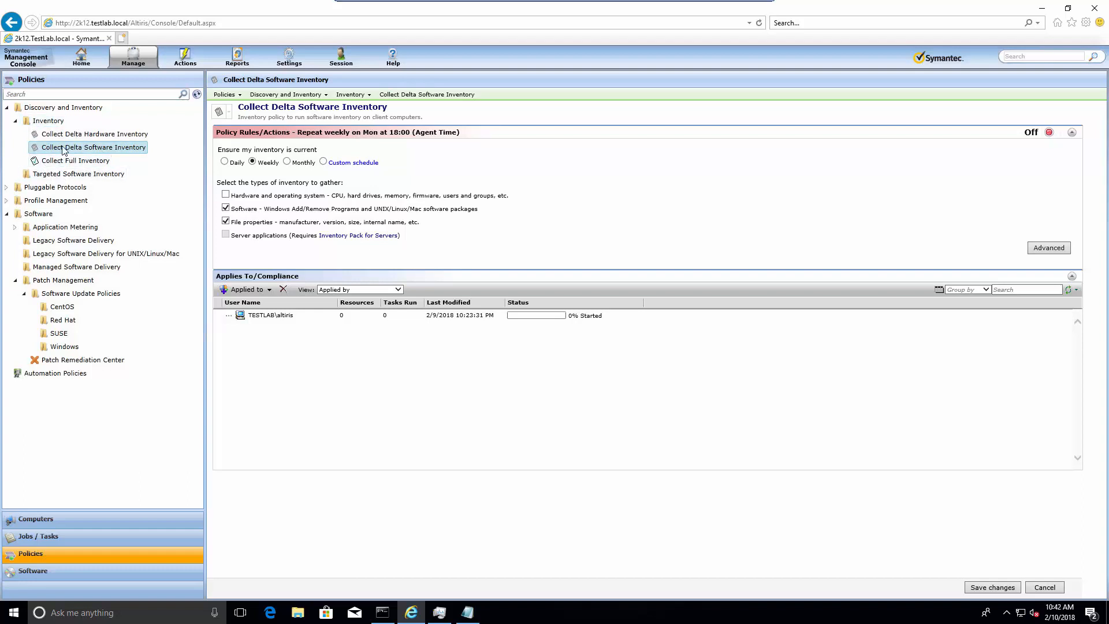
pyautogui.rightClick(71, 153)
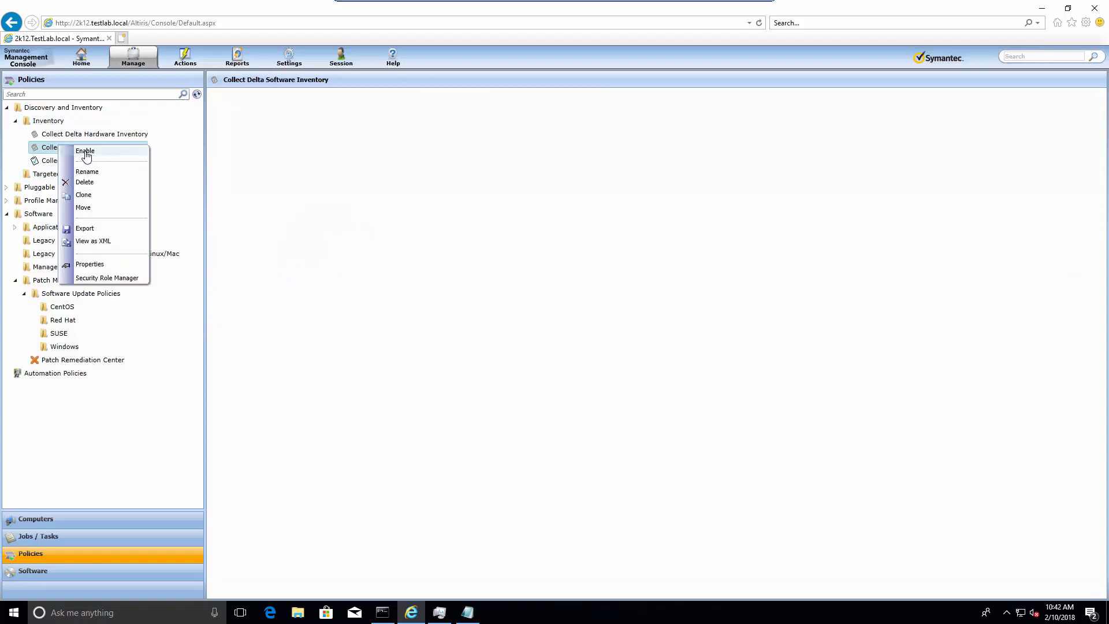
pyautogui.click(85, 151)
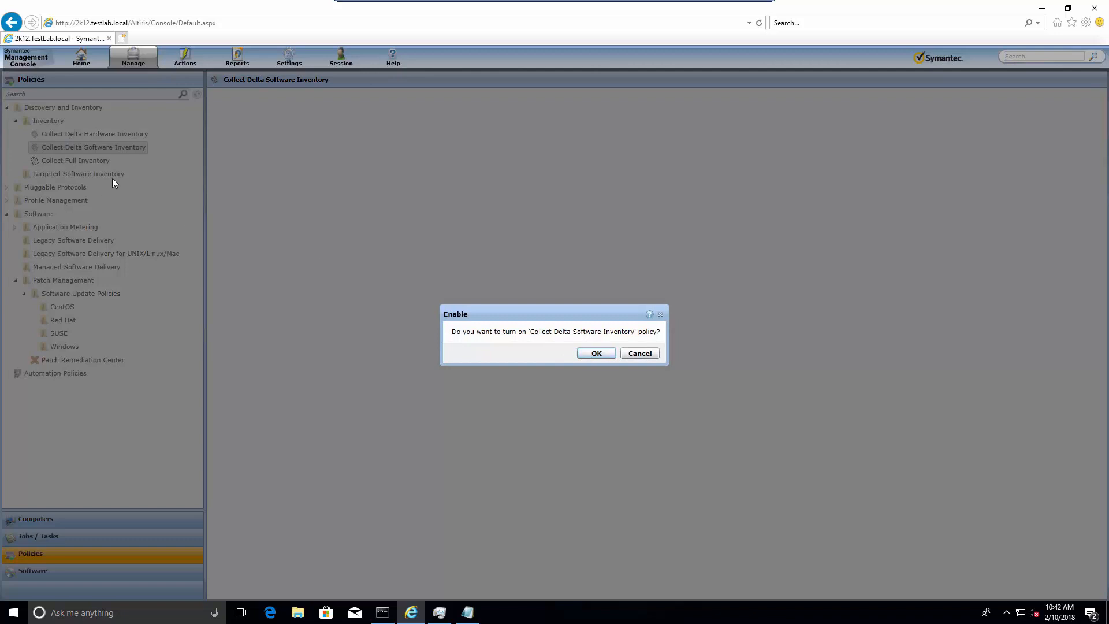
pyautogui.press('Return')
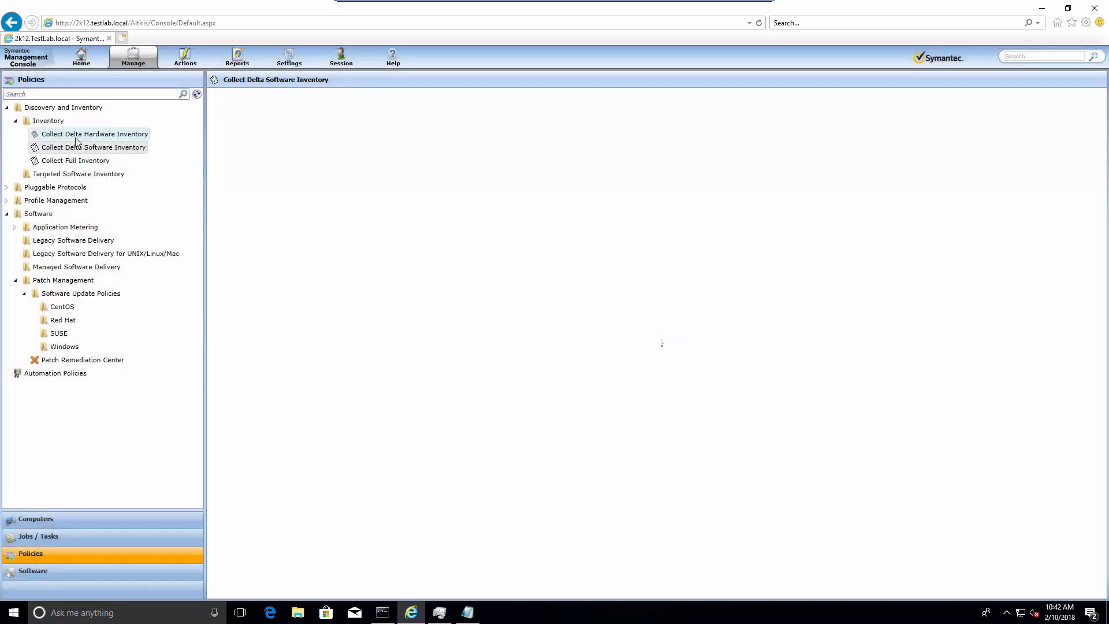
# Step: Enable the Collect Delta Hardware Inventory policy
pyautogui.rightClick(76, 139)
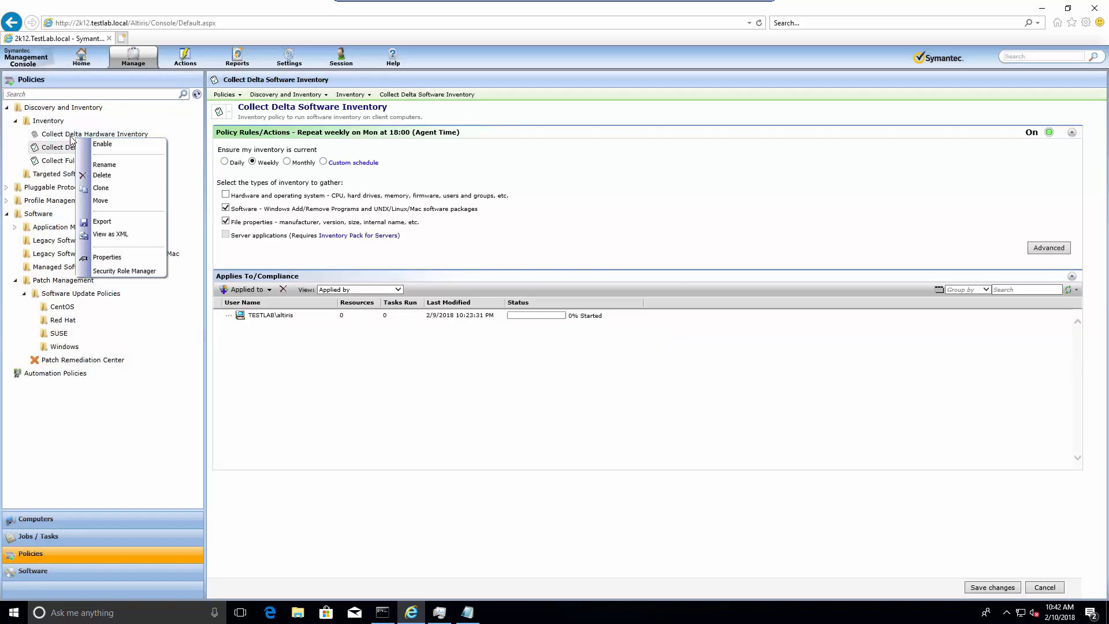
pyautogui.rightClick(72, 138)
pyautogui.click(87, 144)
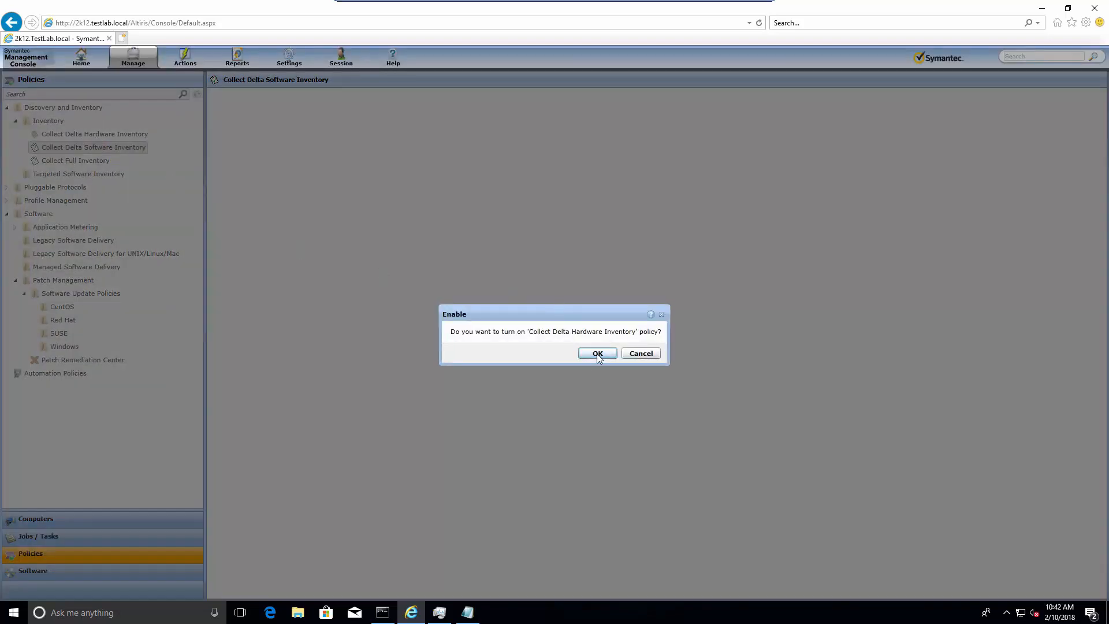
pyautogui.click(597, 353)
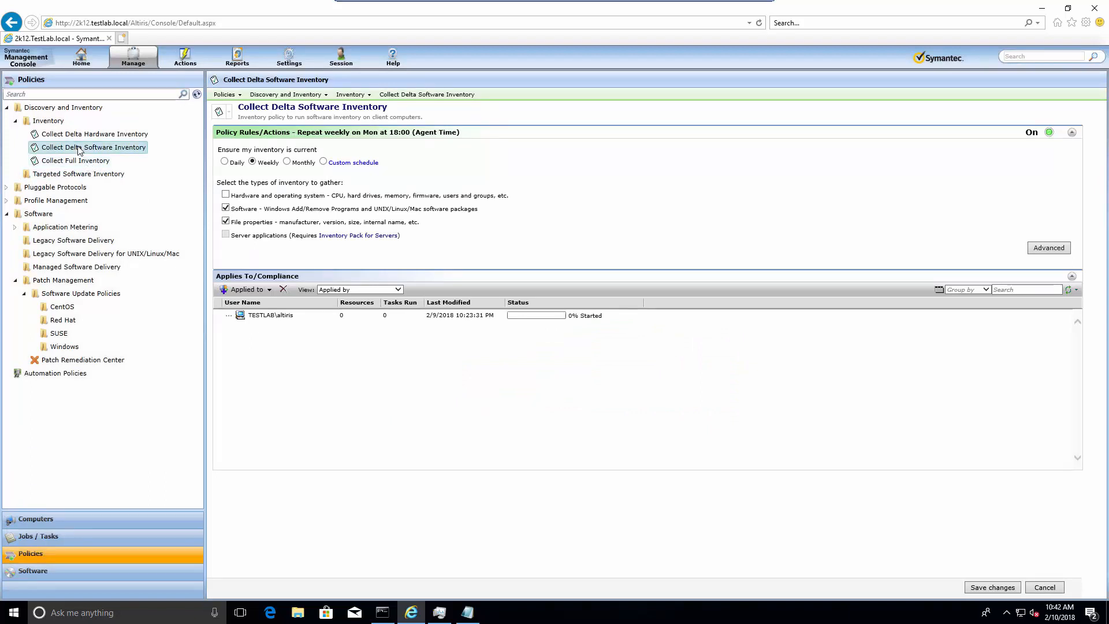
# Step: Set the Collect Delta Software Inventory policy to run daily and save the change
pyautogui.click(225, 162)
pyautogui.click(996, 586)
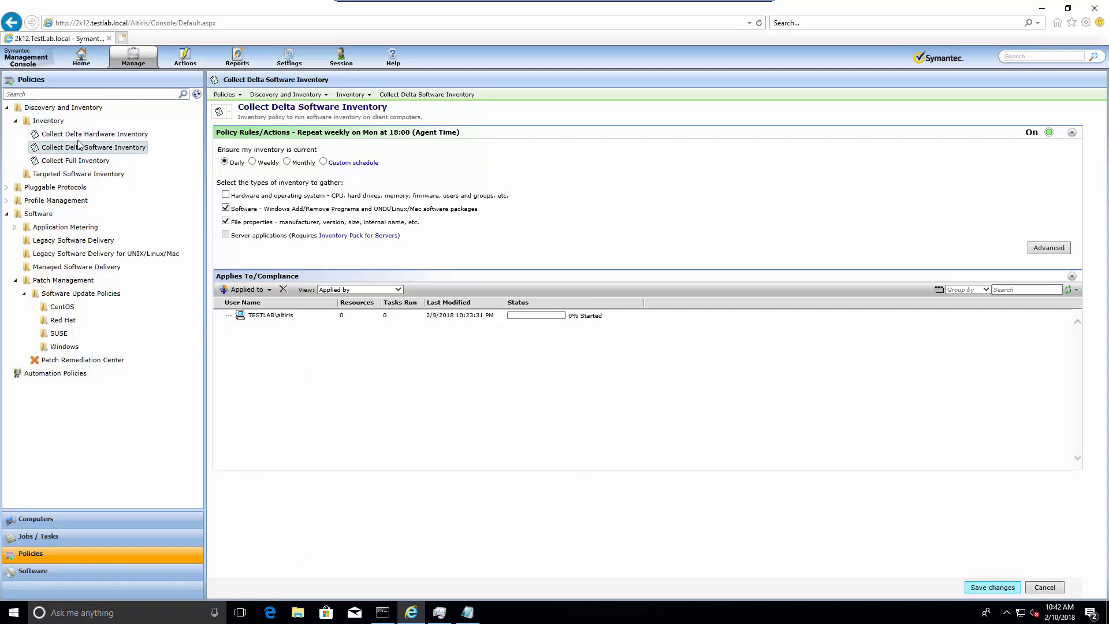
pyautogui.click(978, 590)
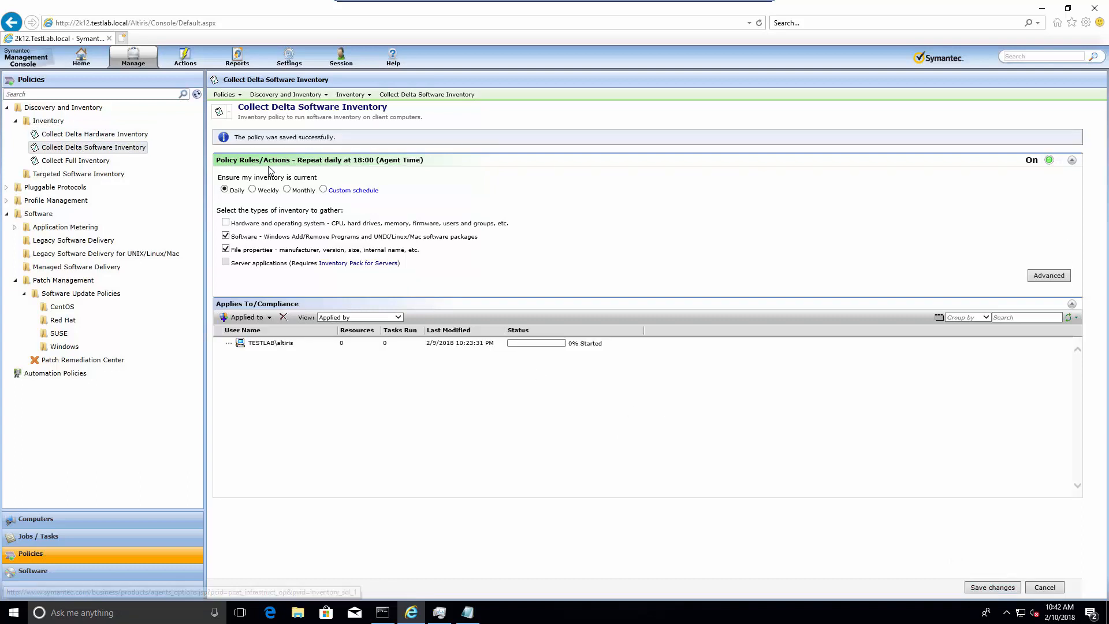
pyautogui.moveTo(248, 138); pyautogui.dragTo(342, 142)
# Step: Try to set the Collect Delta Hardware Inventory policy to run weekly
pyautogui.click(81, 134)
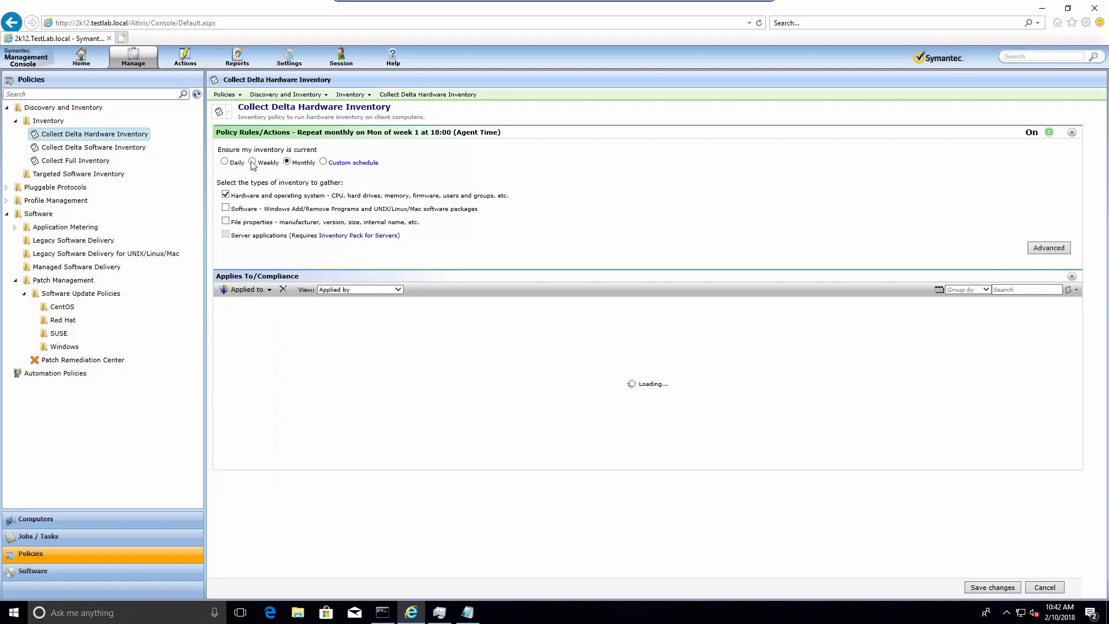
pyautogui.click(225, 163)
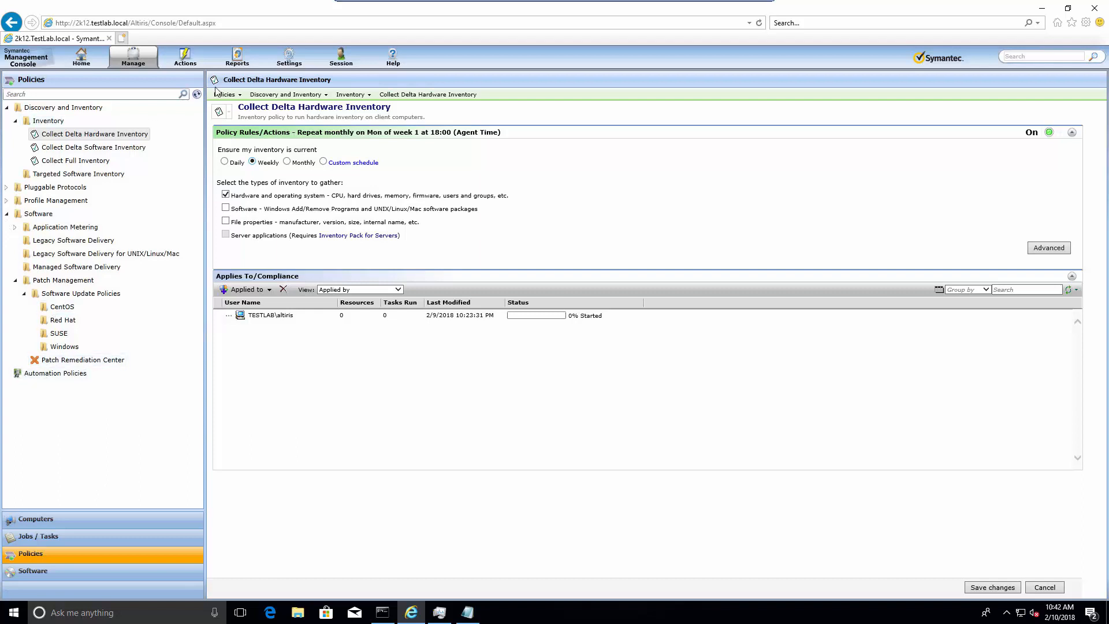
# Step: Leave the policy without saving, open all settings and expand the Deployment and Discovery and Inventory folders under Agents/Plug-ins
pyautogui.click(290, 59)
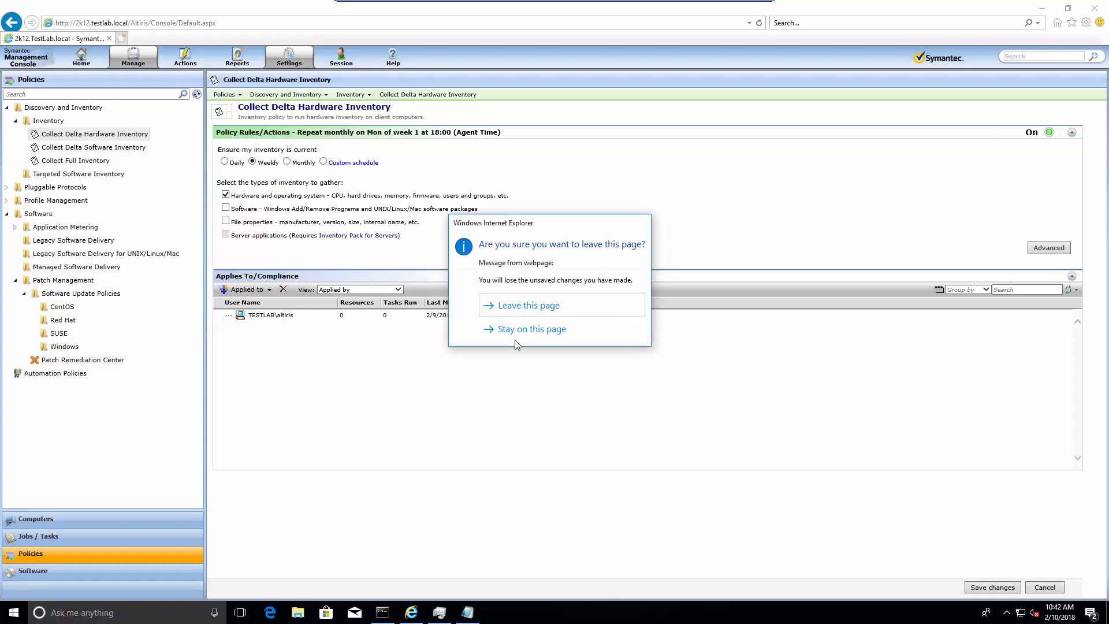
pyautogui.click(507, 306)
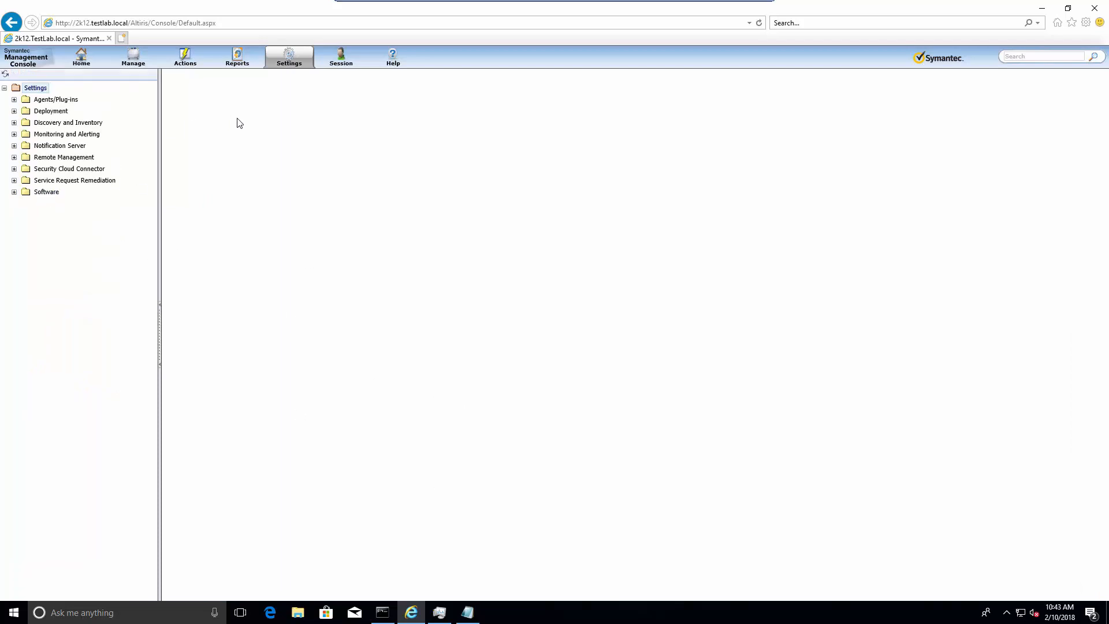
pyautogui.click(14, 100)
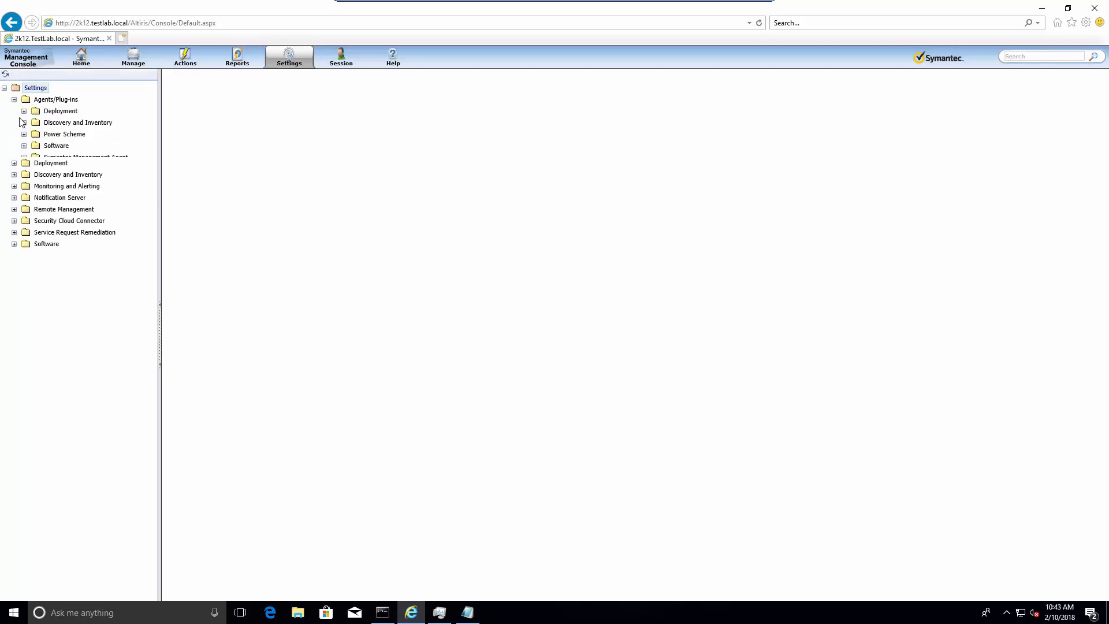
pyautogui.click(23, 111)
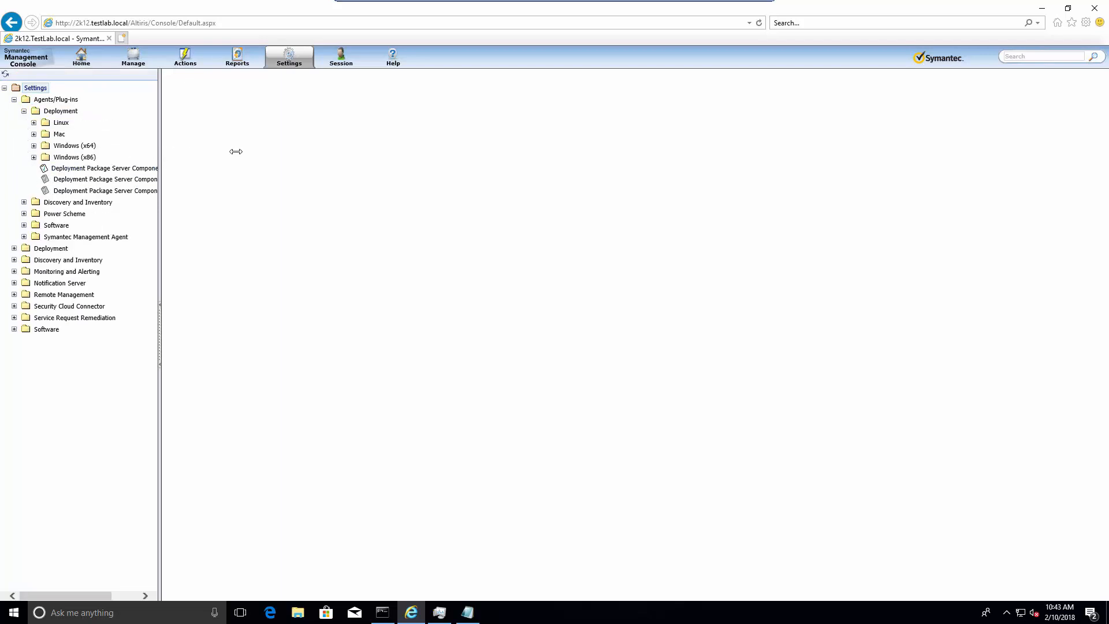
pyautogui.moveTo(244, 132); pyautogui.dragTo(239, 134)
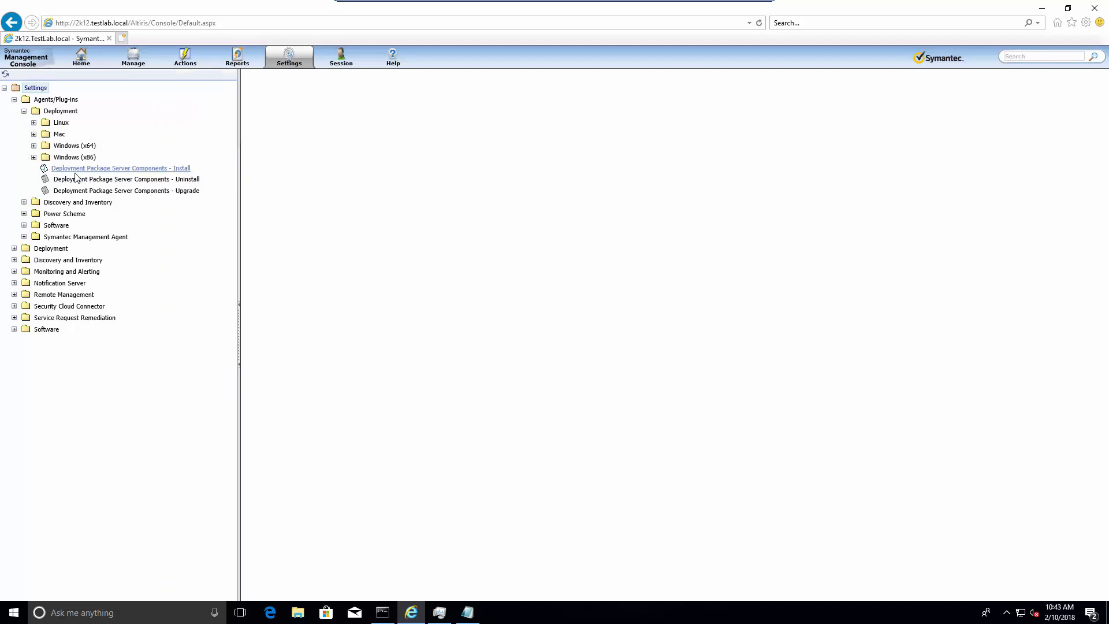
pyautogui.click(23, 202)
pyautogui.click(34, 213)
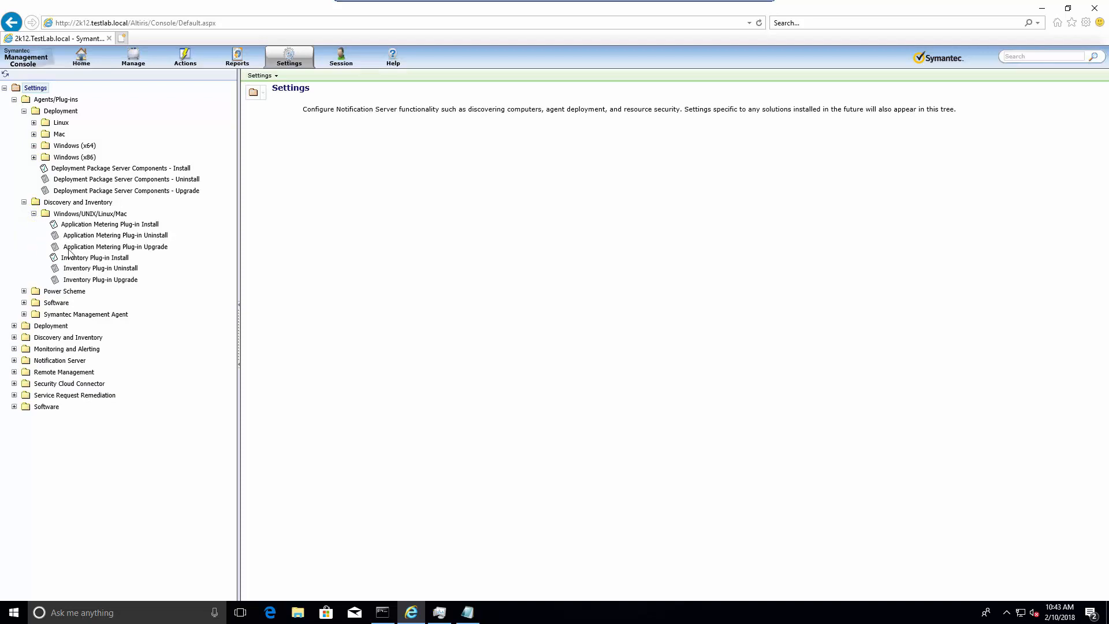
# Step: Expand the Power Scheme and Software plug-in folders, including Patch Management with its Linux folder and Software Management
pyautogui.click(24, 291)
pyautogui.click(24, 336)
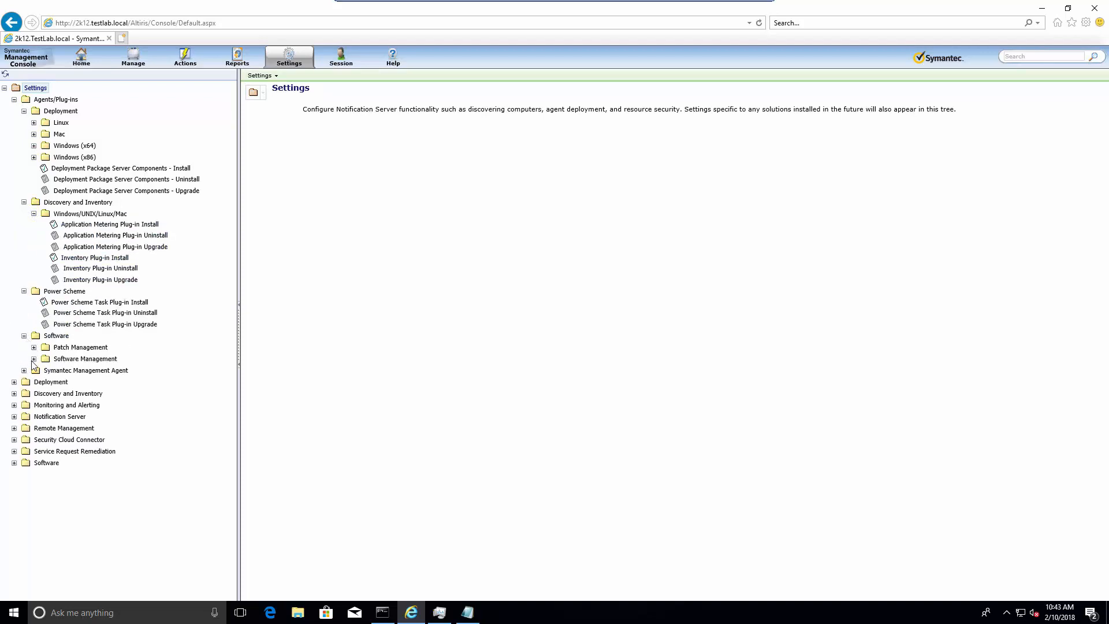
pyautogui.click(33, 347)
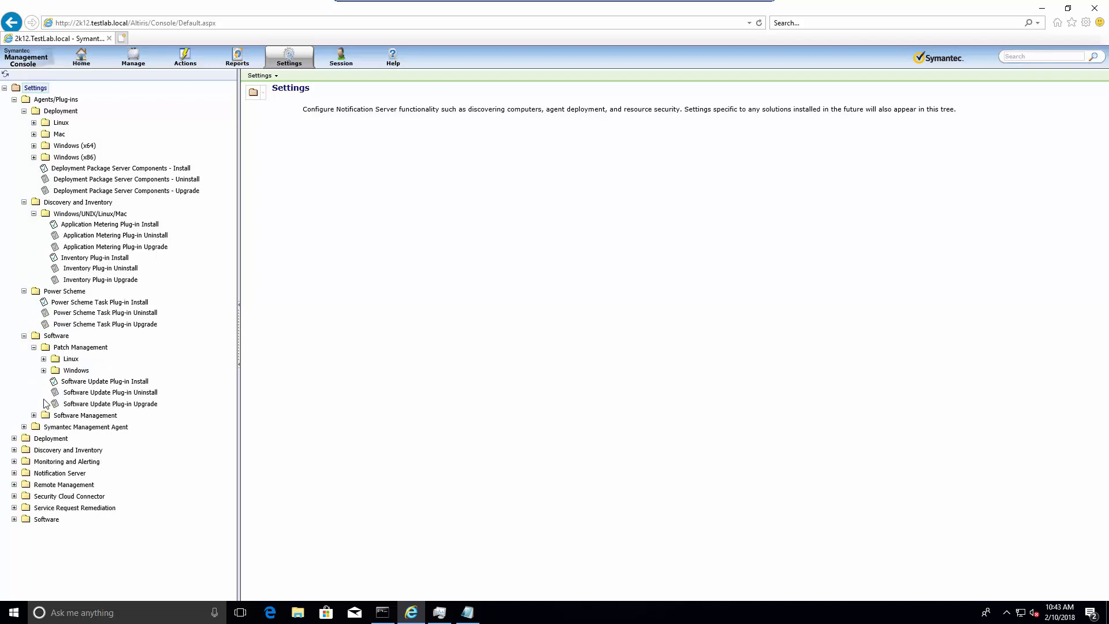
pyautogui.click(44, 358)
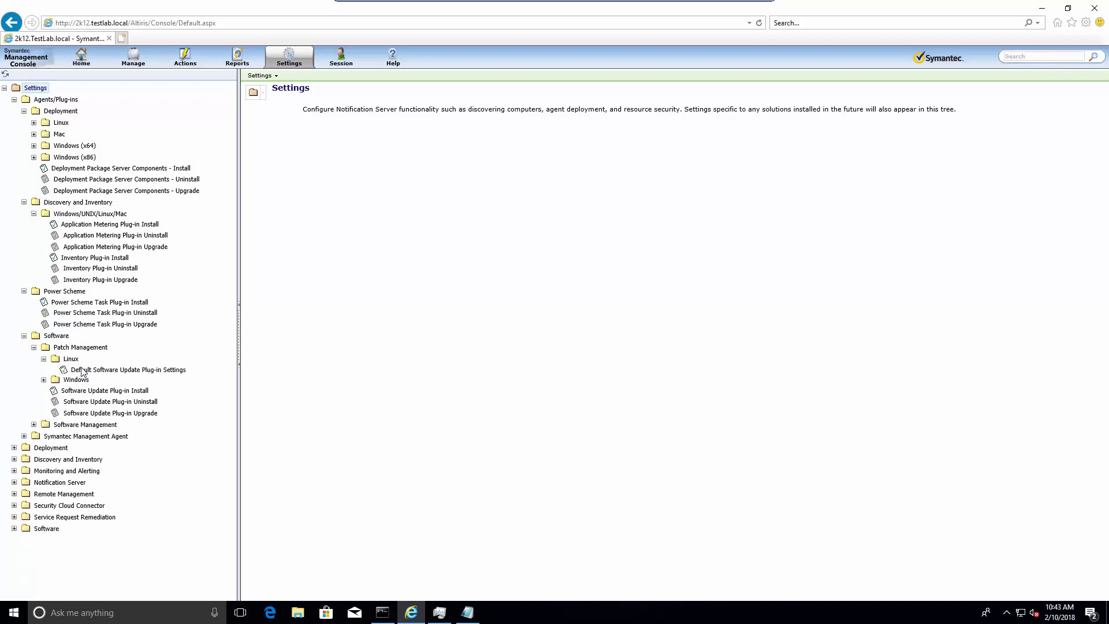
pyautogui.click(34, 425)
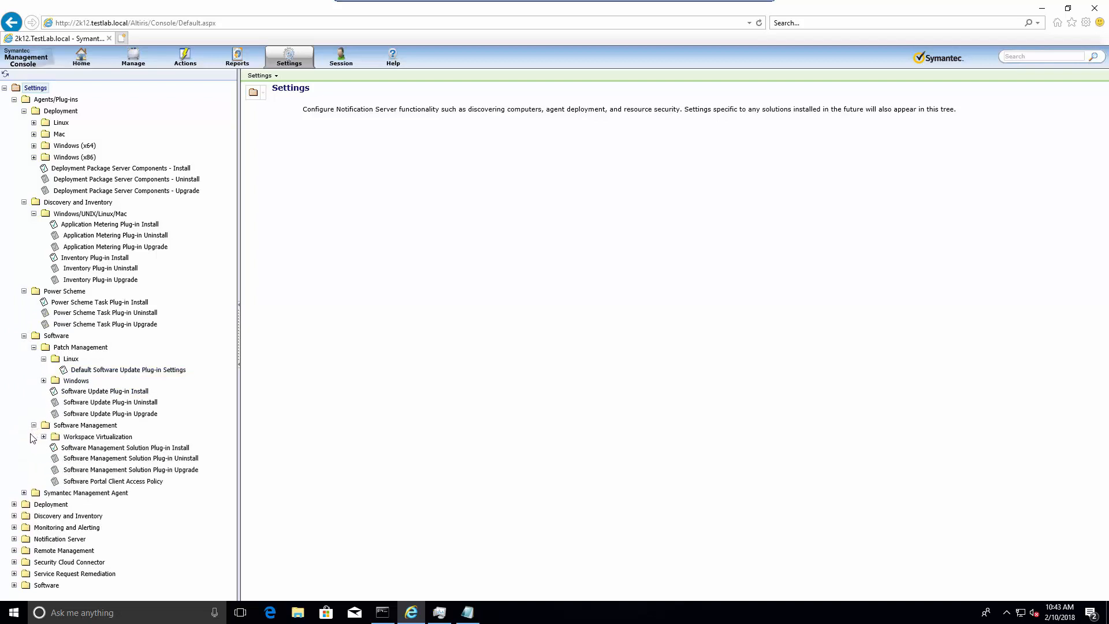
# Step: Expand the Symantec Management Agent's Windows folder down to the Non Site Server and Site Server agent policies, making their full names readable
pyautogui.click(24, 493)
pyautogui.scroll(-1, 34, 528)
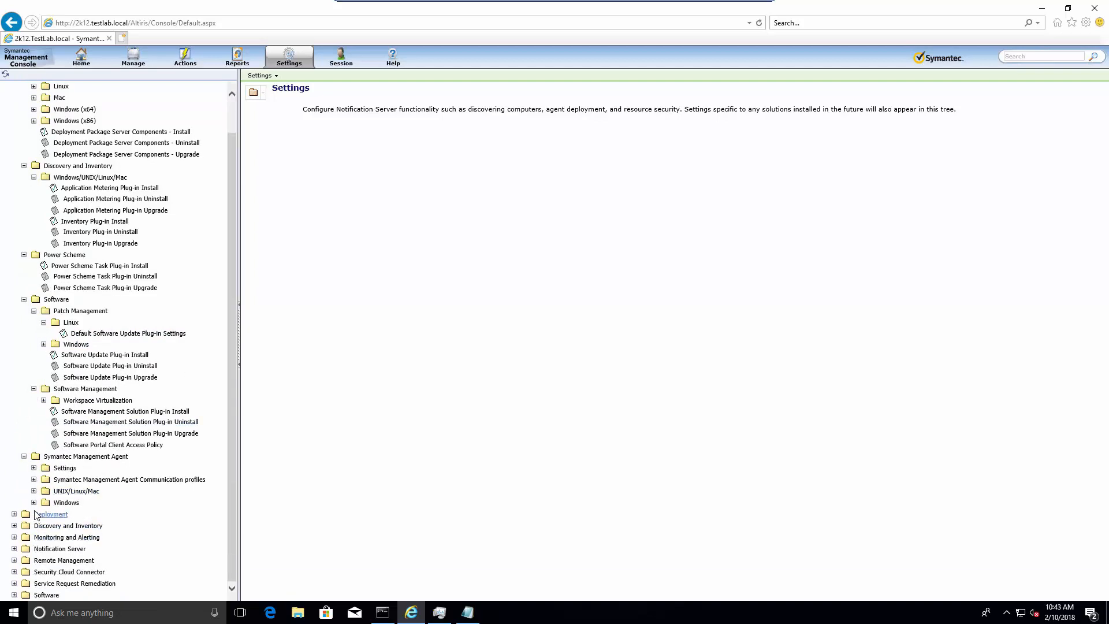
pyautogui.click(34, 503)
pyautogui.scroll(-1, 46, 502)
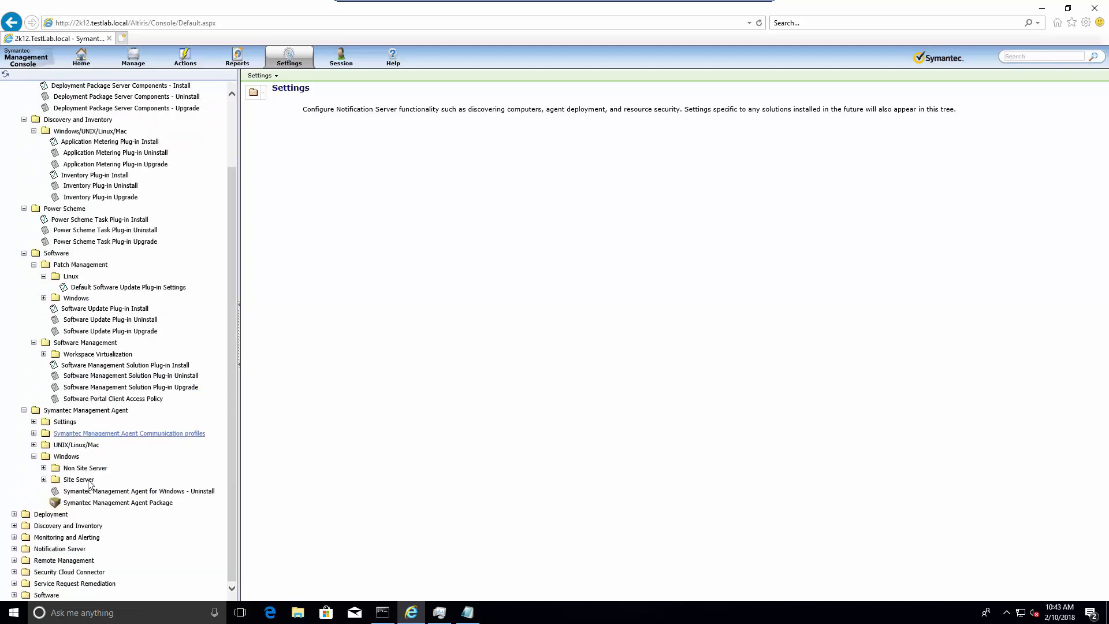
pyautogui.click(43, 468)
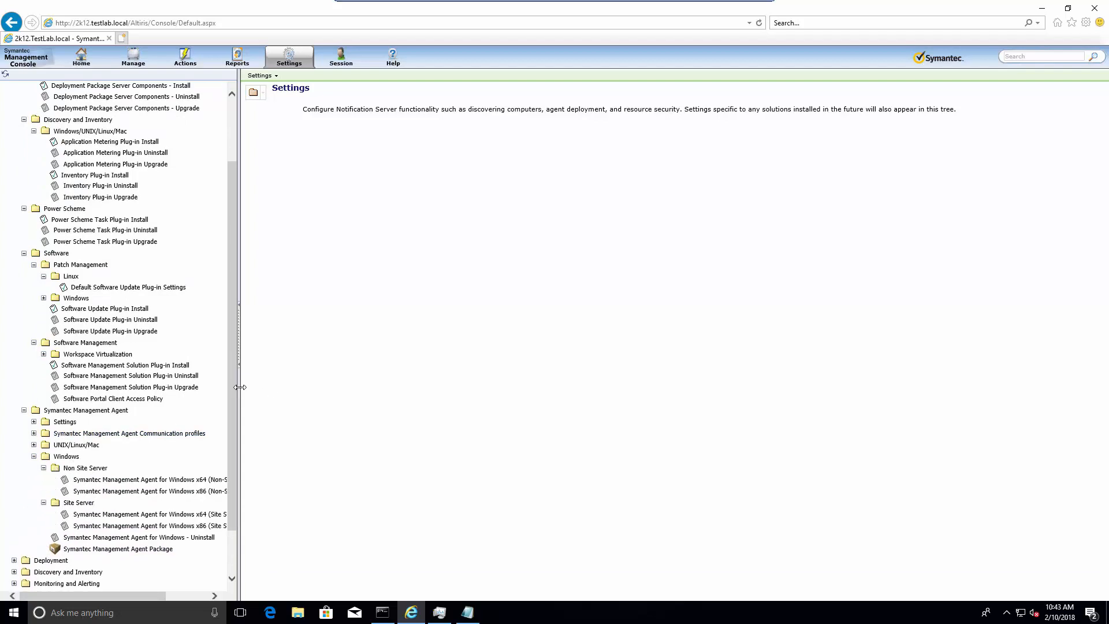
pyautogui.moveTo(240, 387); pyautogui.dragTo(318, 385)
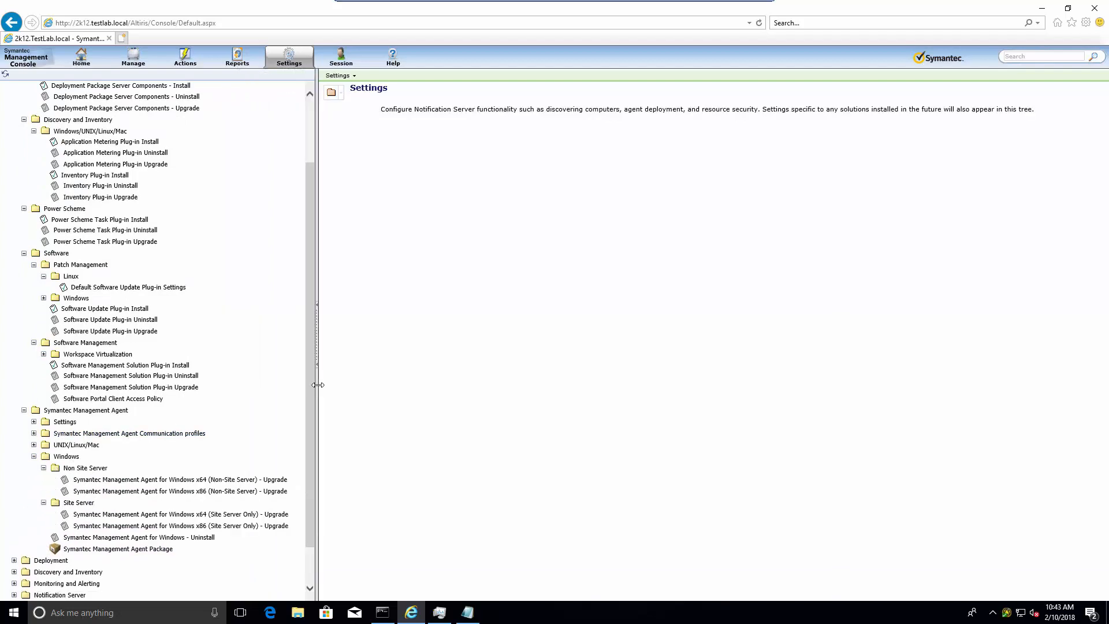
# Step: Expand the Symantec Management Agent's UNIX/Linux/Mac, communication profiles and Settings folders, and look through their contents
pyautogui.click(34, 444)
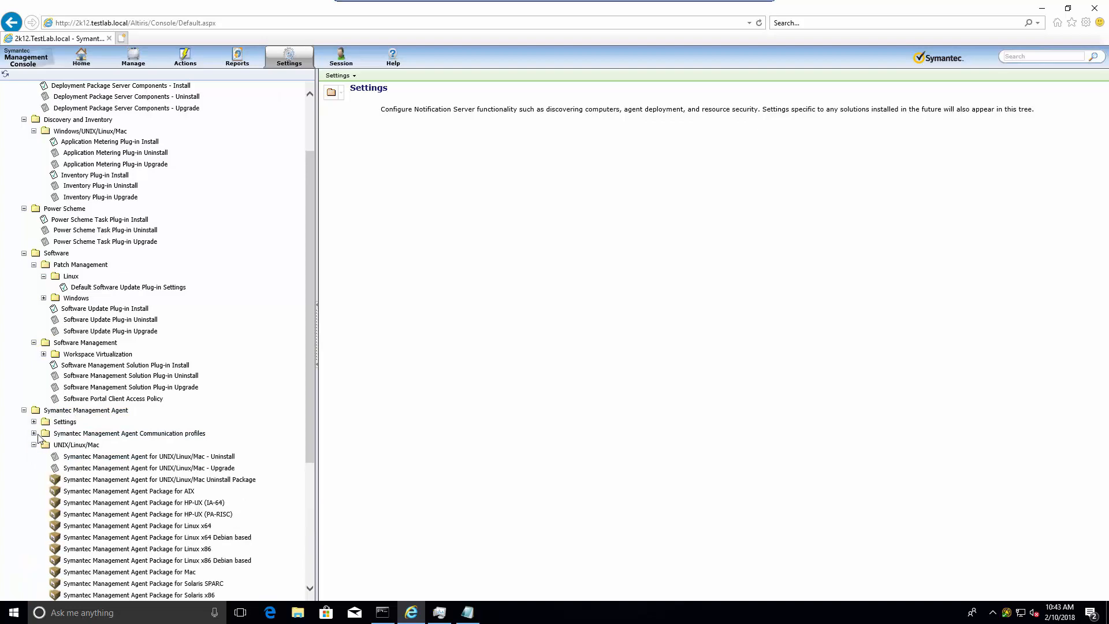
pyautogui.scroll(-3, 38, 449)
pyautogui.scroll(4, 40, 459)
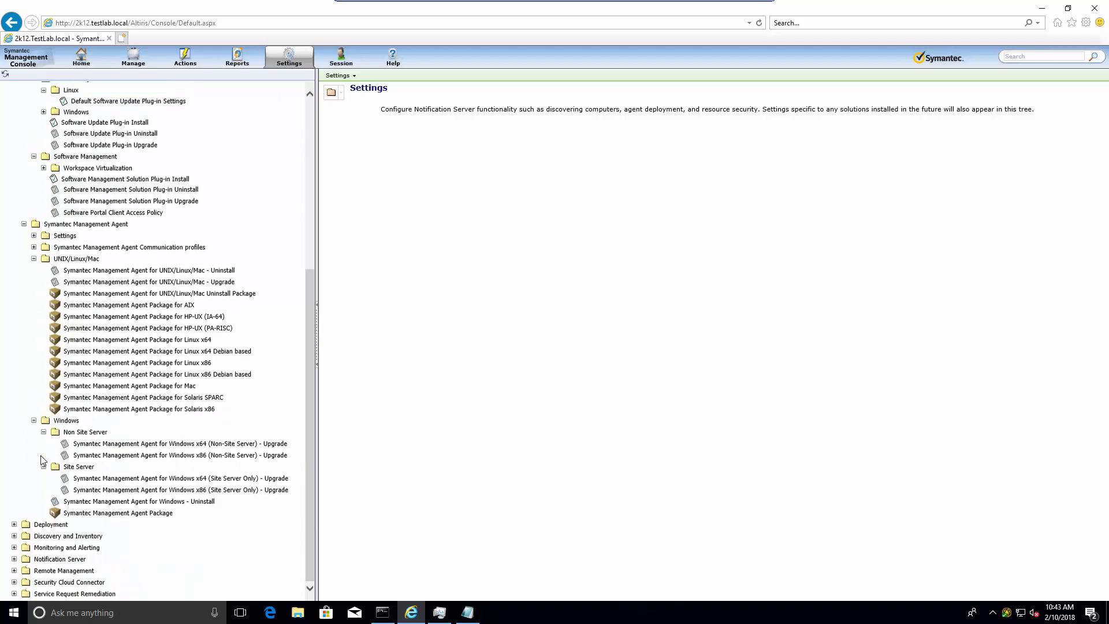
pyautogui.click(34, 516)
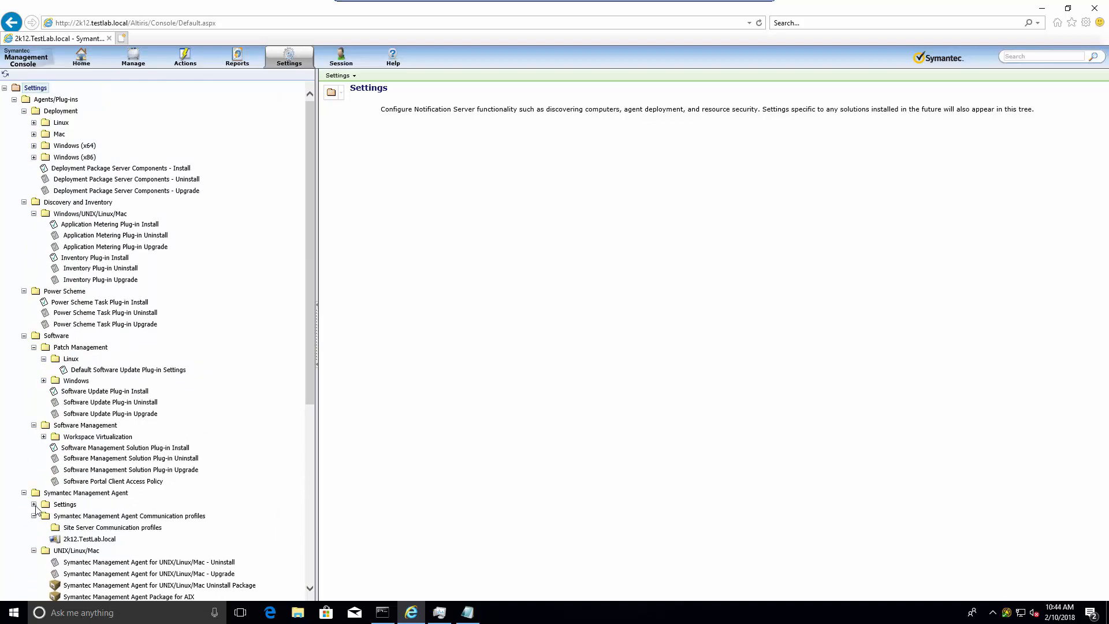
pyautogui.click(34, 505)
pyautogui.scroll(-5, 52, 396)
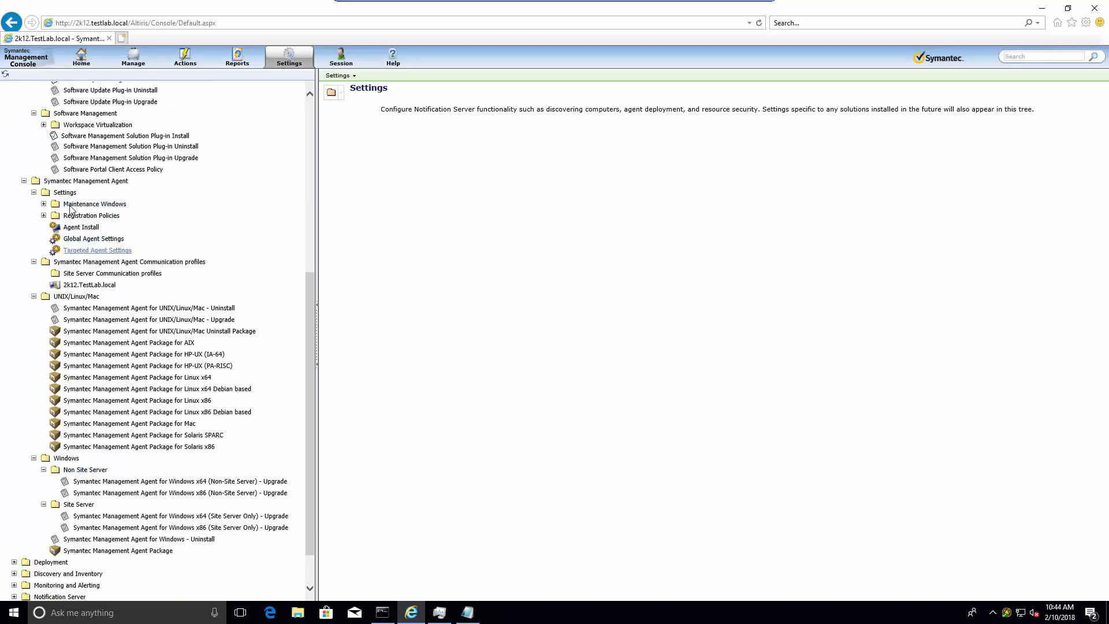
# Step: Open the (Initial Settings) policy in Targeted Agent Settings and examine its communication intervals
pyautogui.click(81, 252)
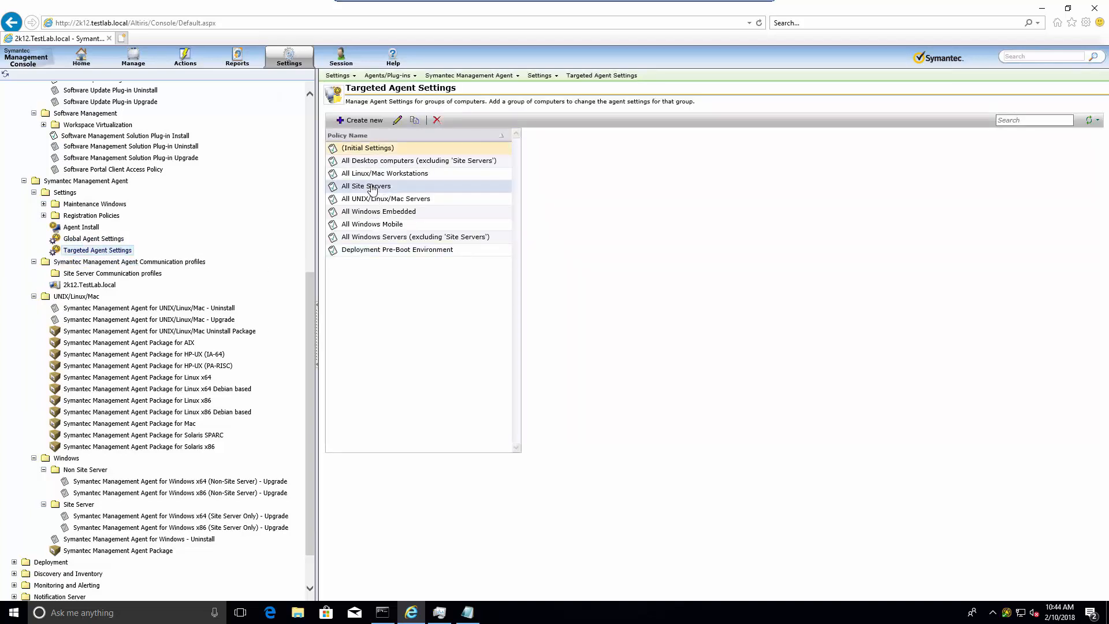
pyautogui.click(369, 148)
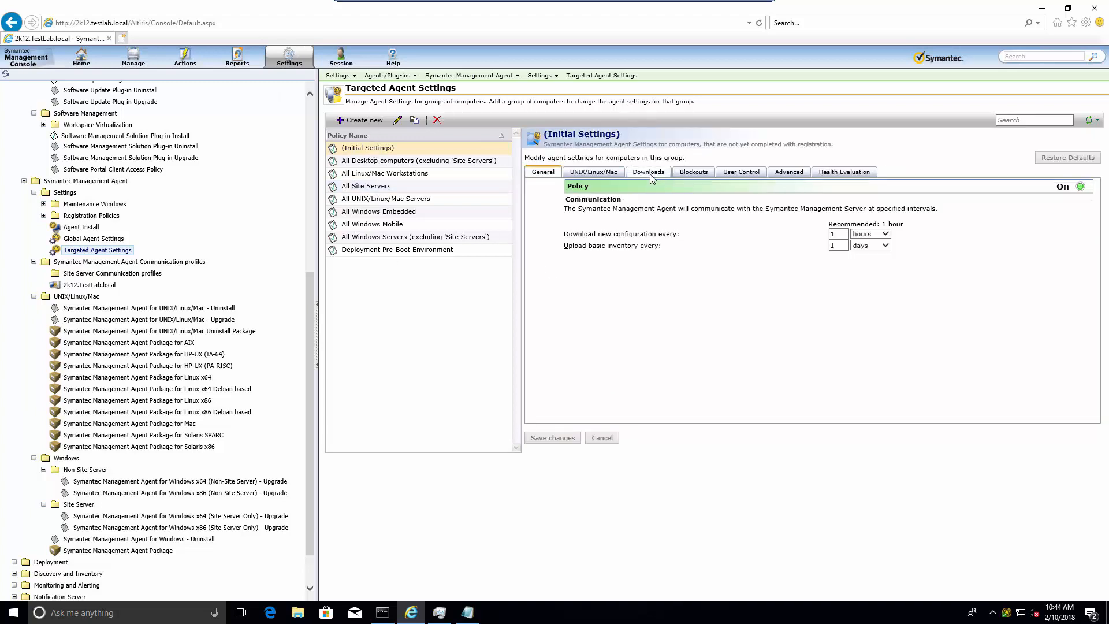
pyautogui.click(292, 65)
pyautogui.moveTo(317, 120)
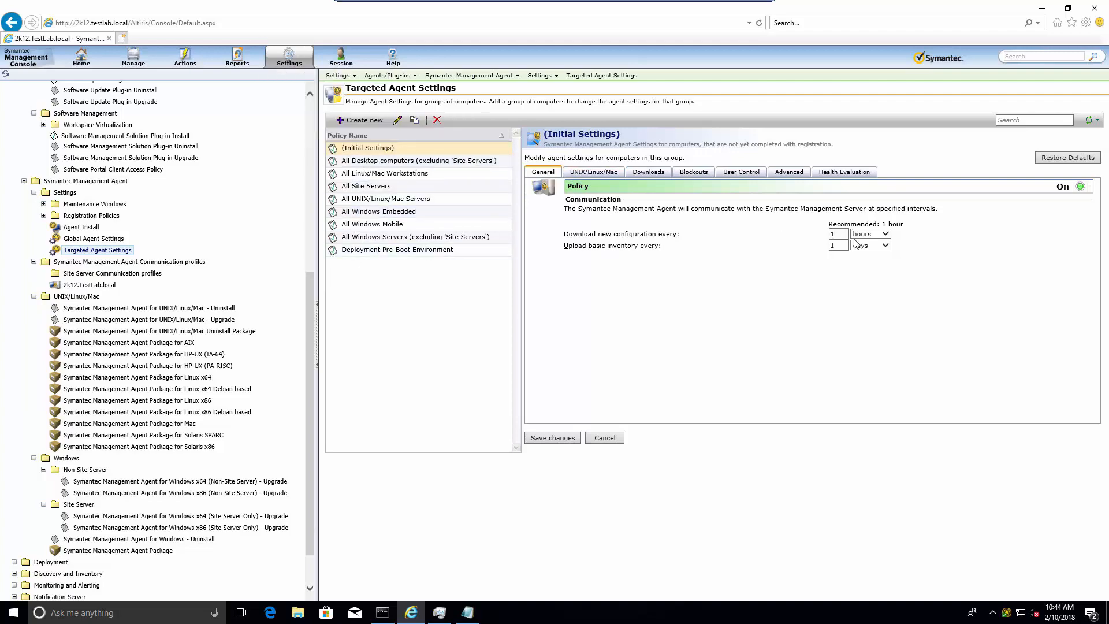
# Step: Examine the UNIX/Linux/Mac, Downloads and Blockouts settings of the (Initial Settings) policy, including the peer-to-peer downloading options
pyautogui.click(602, 175)
pyautogui.click(649, 175)
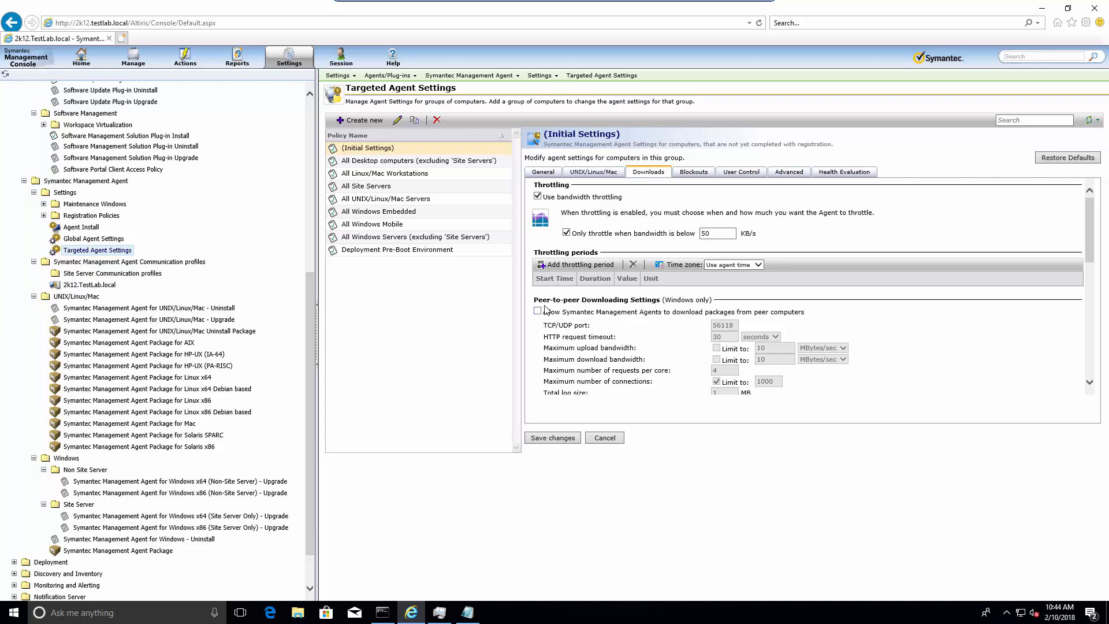
pyautogui.moveTo(535, 301); pyautogui.dragTo(695, 307)
pyautogui.click(630, 318)
pyautogui.click(701, 175)
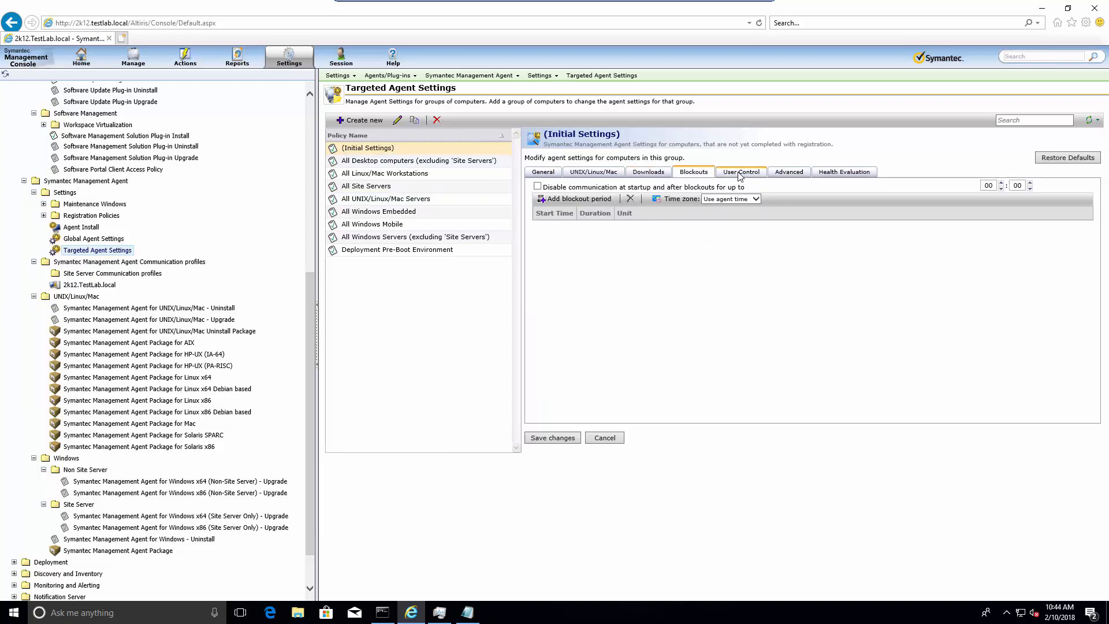
# Step: Try to change the unit of the software delivery task's Warning Countdown duration to days in the User Control settings
pyautogui.click(739, 176)
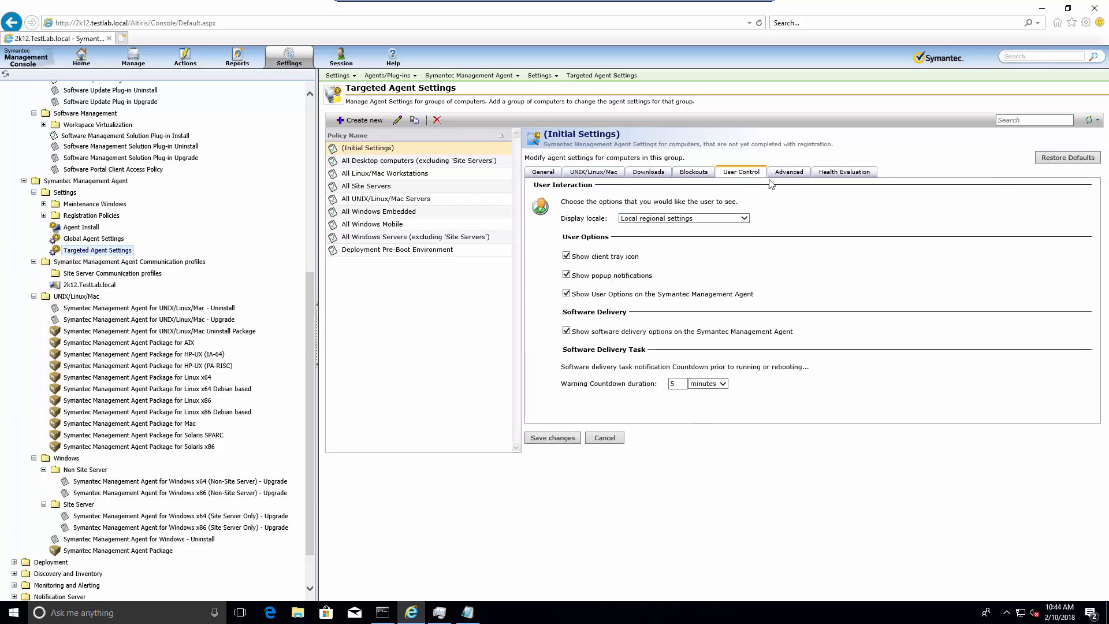
pyautogui.click(722, 384)
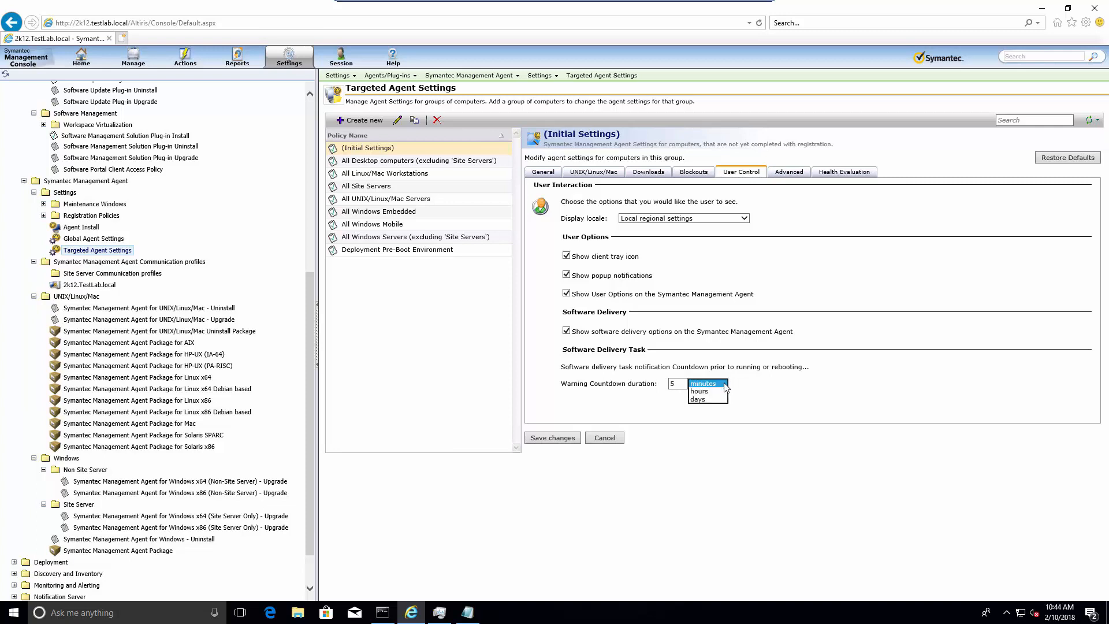
pyautogui.click(709, 400)
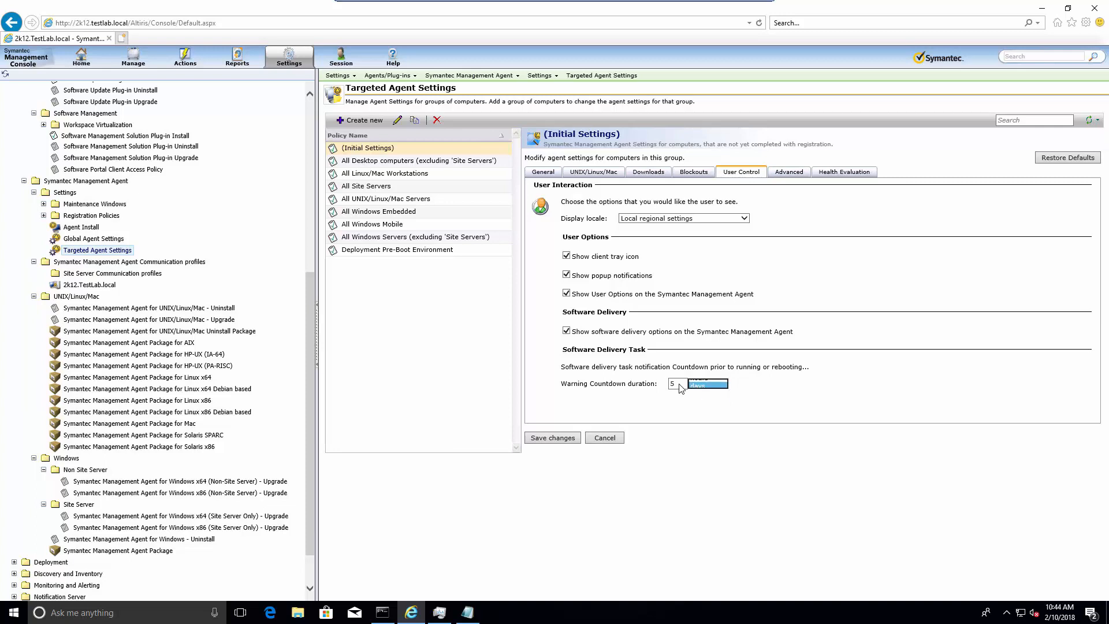
pyautogui.click(679, 384)
# Step: Examine the Advanced and Health Evaluation settings of the (Initial Settings) policy, and return to the console's home page without saving
pyautogui.click(795, 176)
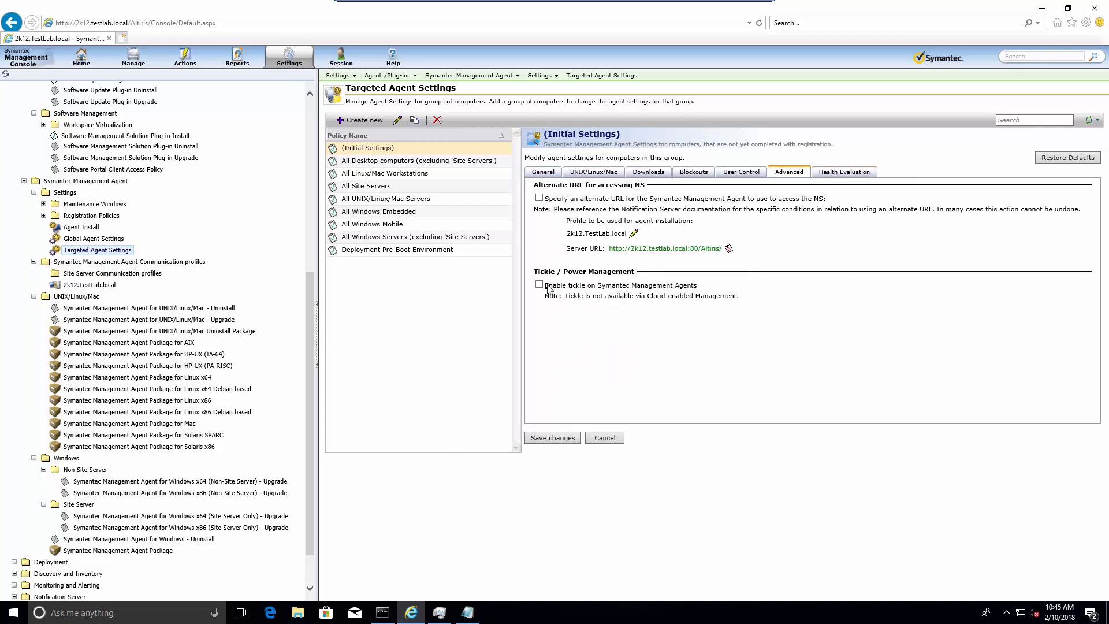
pyautogui.click(844, 172)
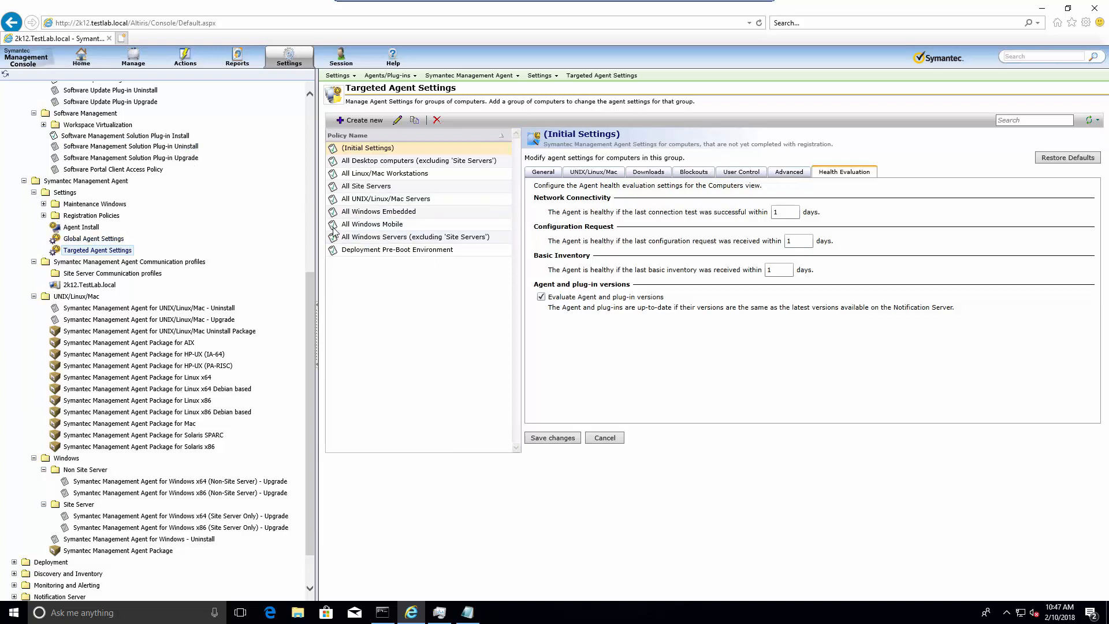
pyautogui.click(132, 60)
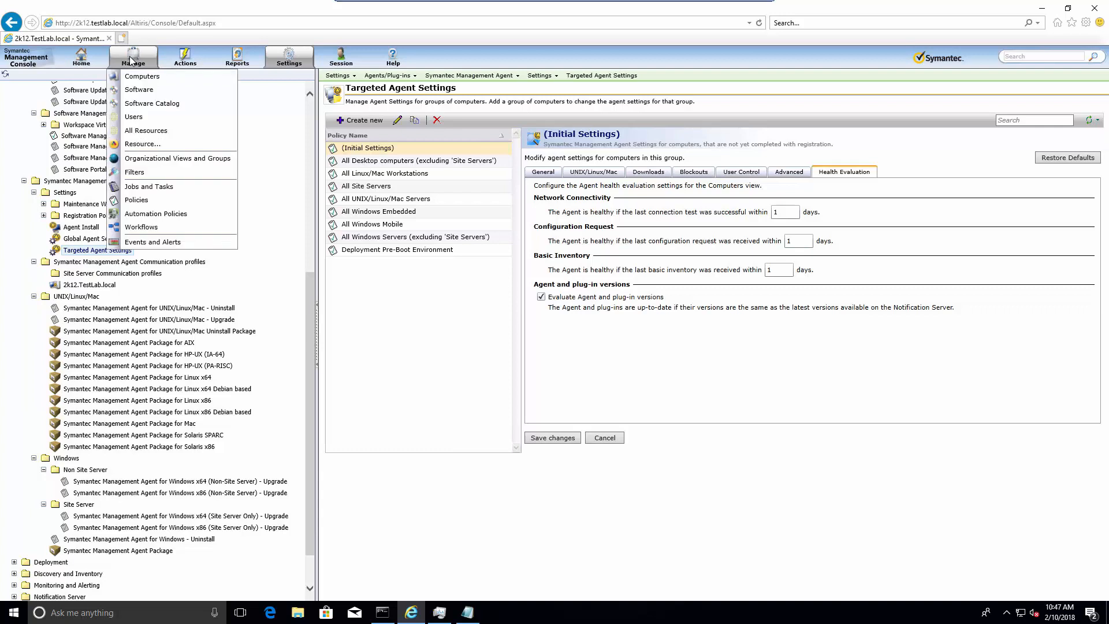
pyautogui.click(83, 60)
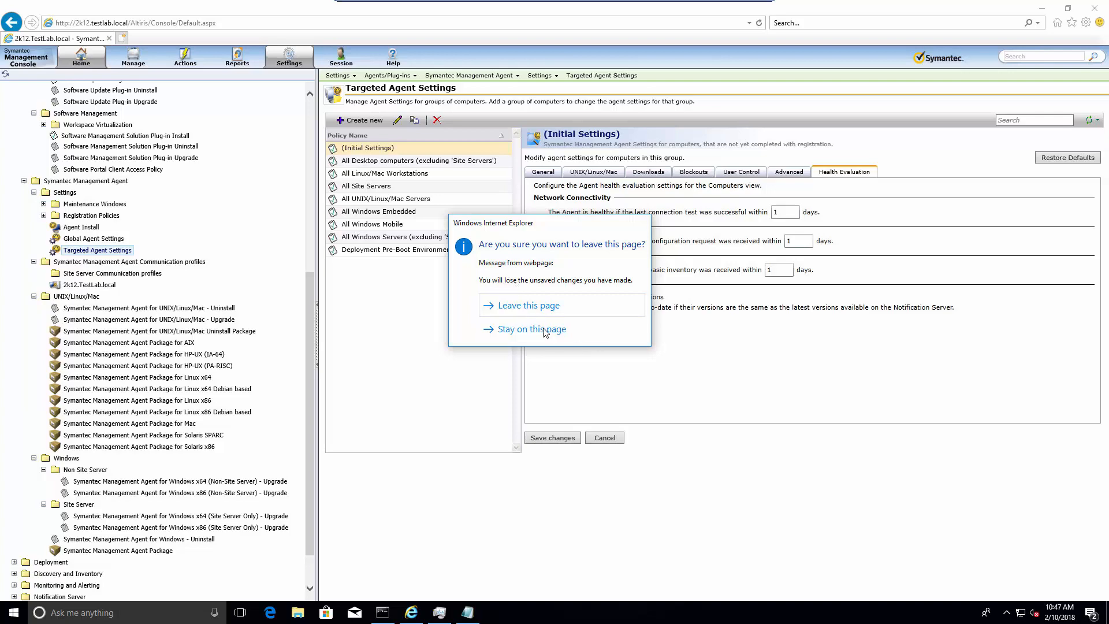
pyautogui.click(520, 306)
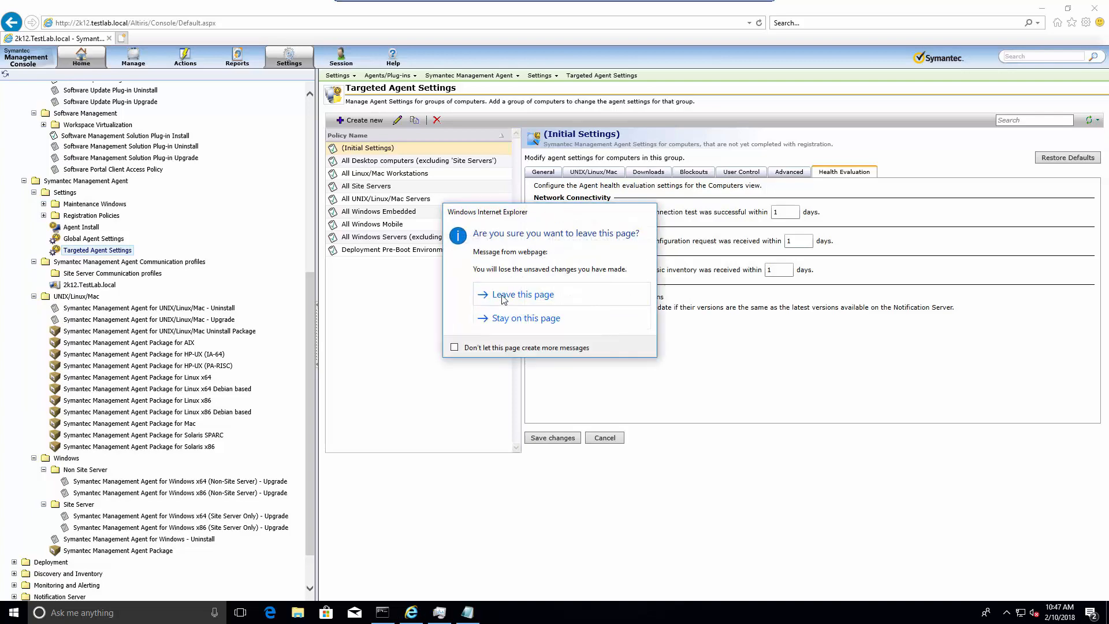
pyautogui.click(513, 296)
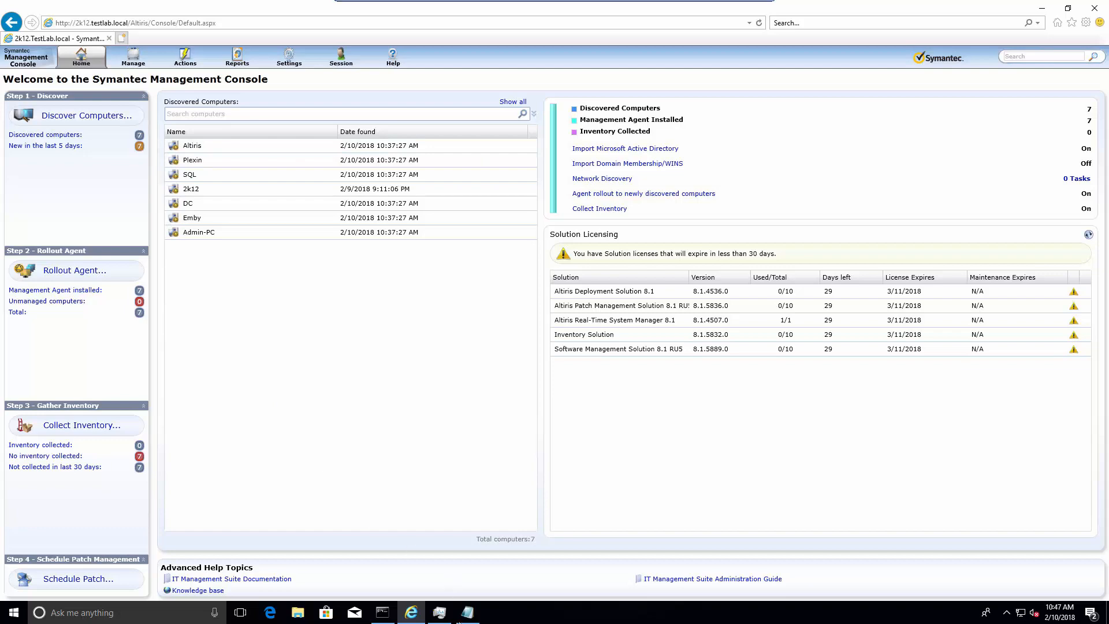
# Step: Switch to Task Manager and sort the process details by name to examine the running Symantec agent processes
pyautogui.click(439, 612)
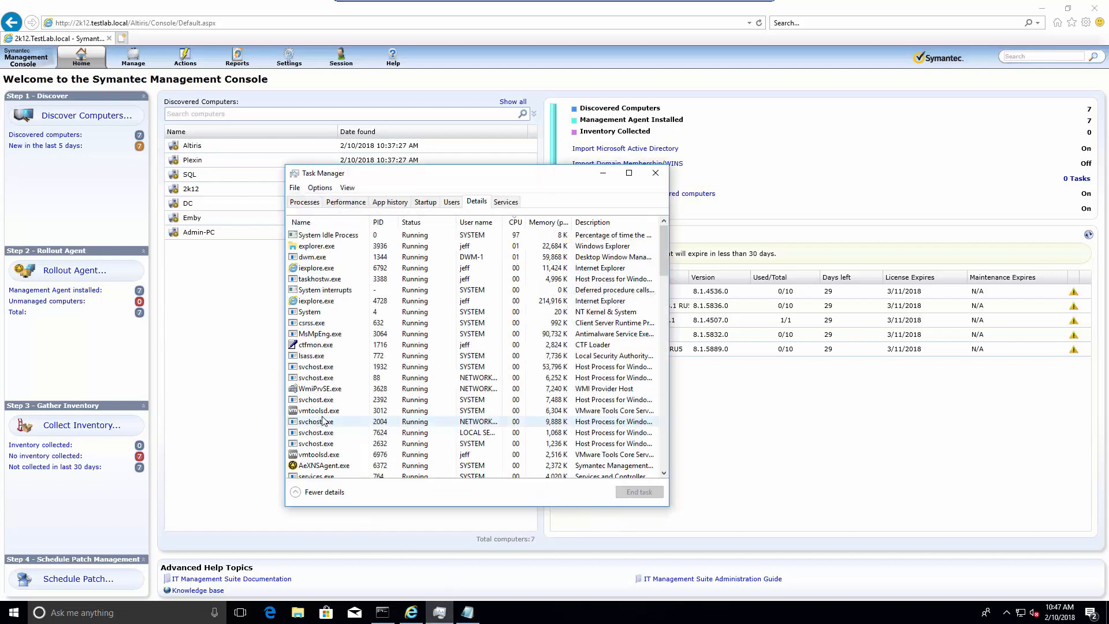
pyautogui.click(328, 222)
pyautogui.click(329, 243)
pyautogui.click(328, 237)
pyautogui.click(345, 257)
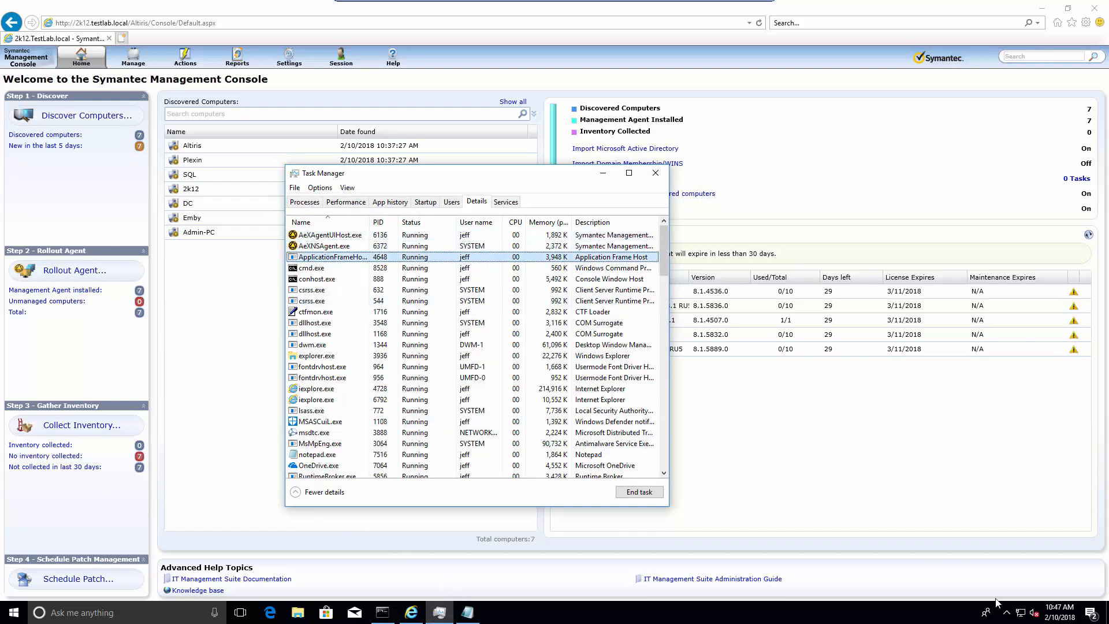
# Step: Open the Symantec Management Agent window on the client and enlarge it until its Agents/Plug-ins list is fully shown
pyautogui.click(1006, 611)
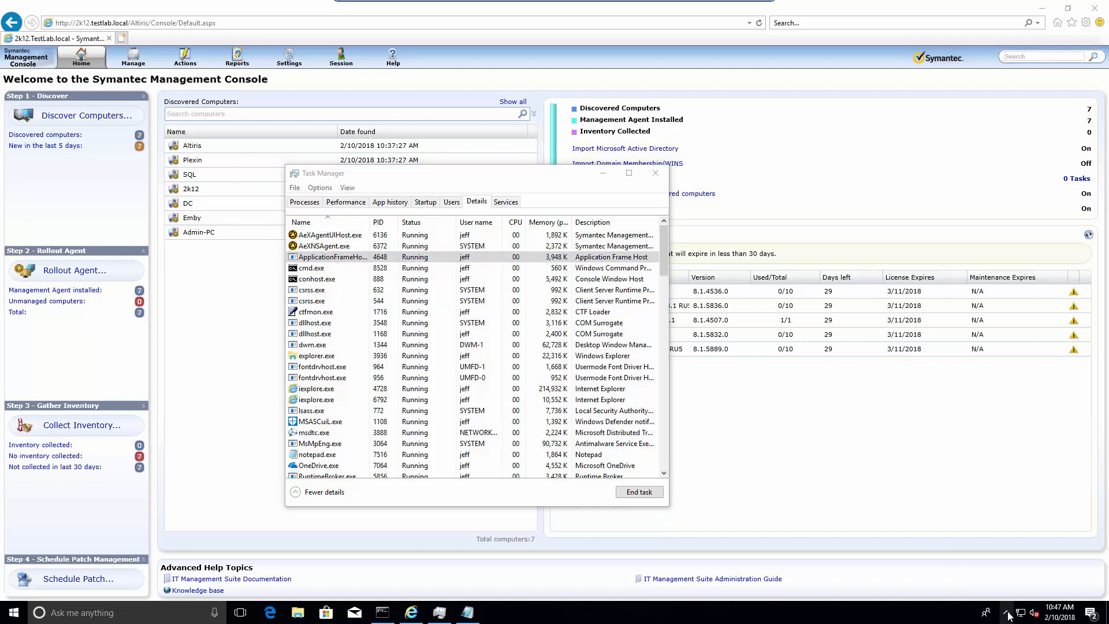
pyautogui.click(1007, 613)
pyautogui.rightClick(1029, 589)
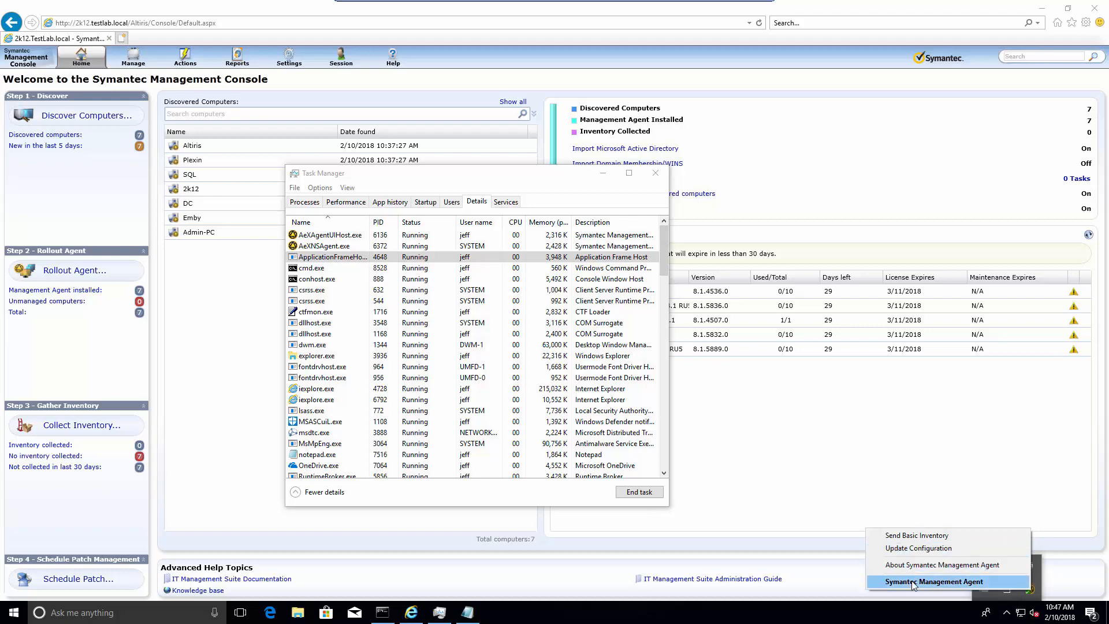
pyautogui.click(930, 581)
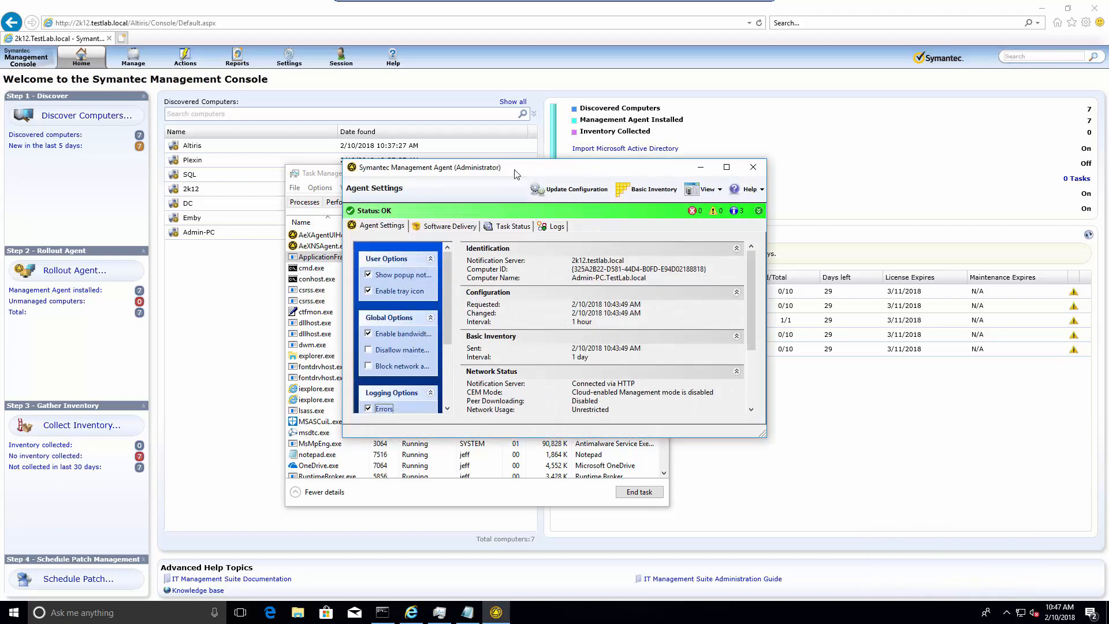
pyautogui.moveTo(516, 174); pyautogui.dragTo(311, 52)
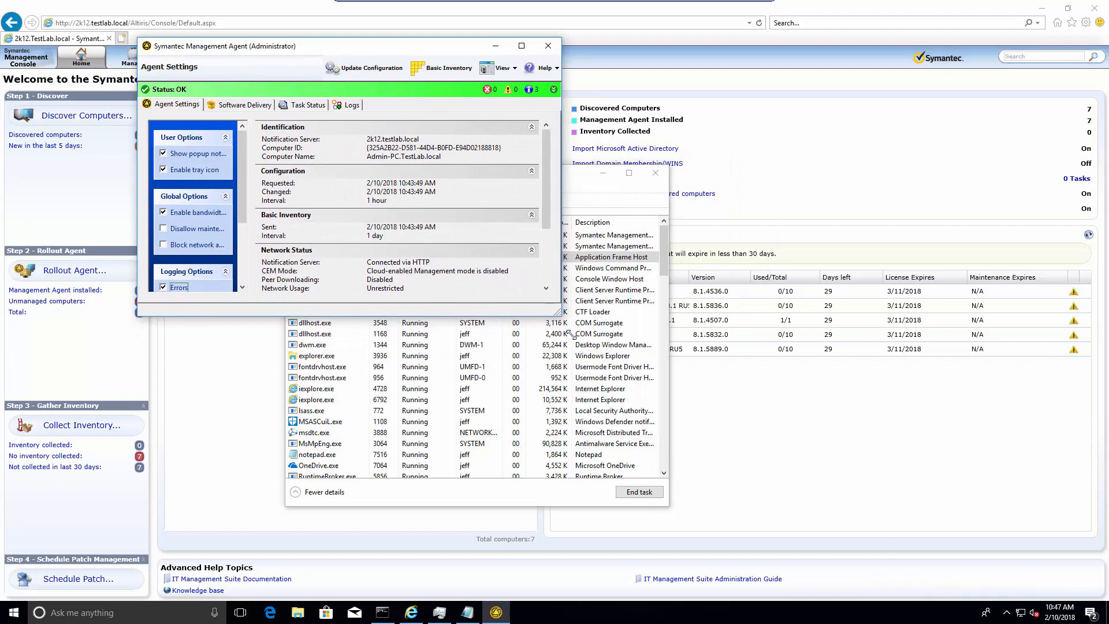
pyautogui.moveTo(558, 313); pyautogui.dragTo(858, 517)
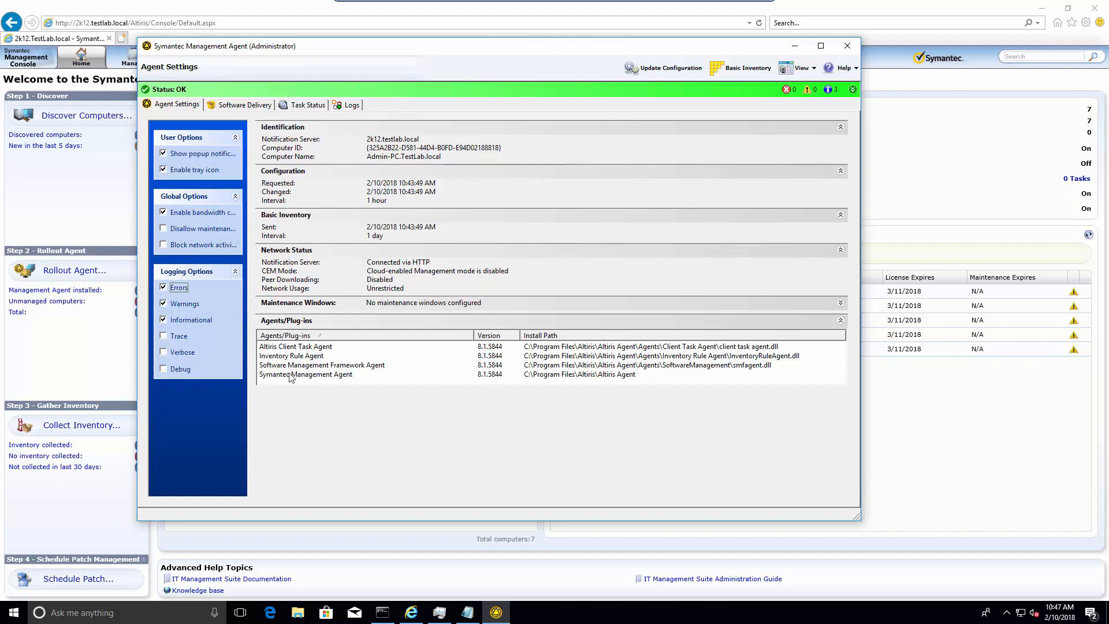
# Step: Examine the versions and install paths of the agents and plug-ins installed on the client
pyautogui.click(302, 347)
pyautogui.click(303, 374)
pyautogui.click(304, 366)
pyautogui.click(304, 356)
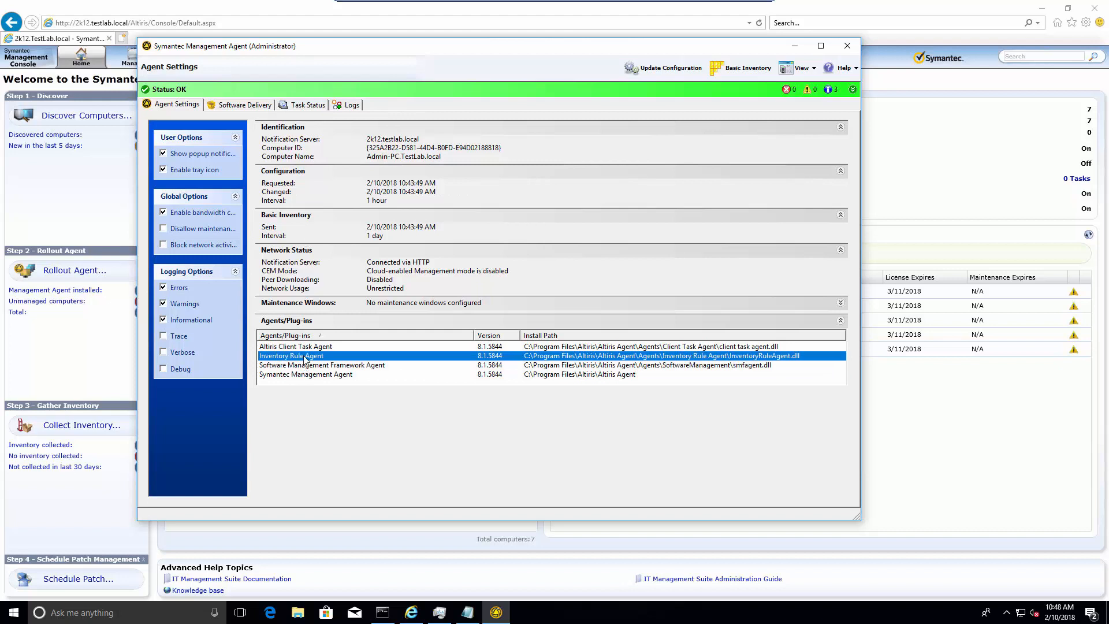
pyautogui.click(305, 349)
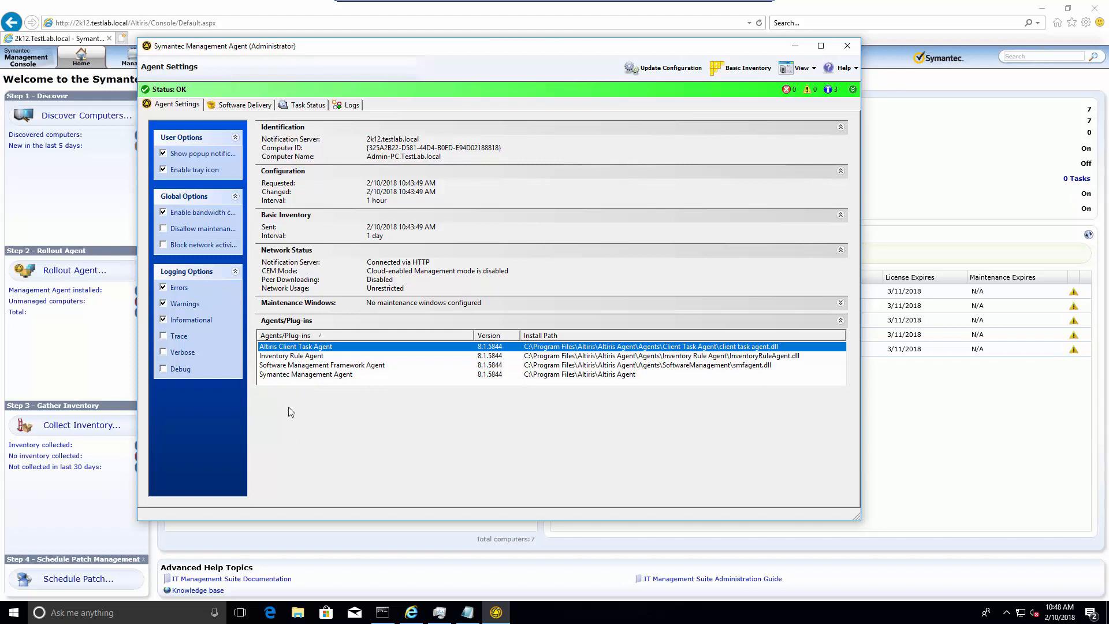
# Step: Update the agent's configuration and monitor the client's processes in Task Manager, sorted by CPU usage
pyautogui.click(664, 68)
pyautogui.click(439, 612)
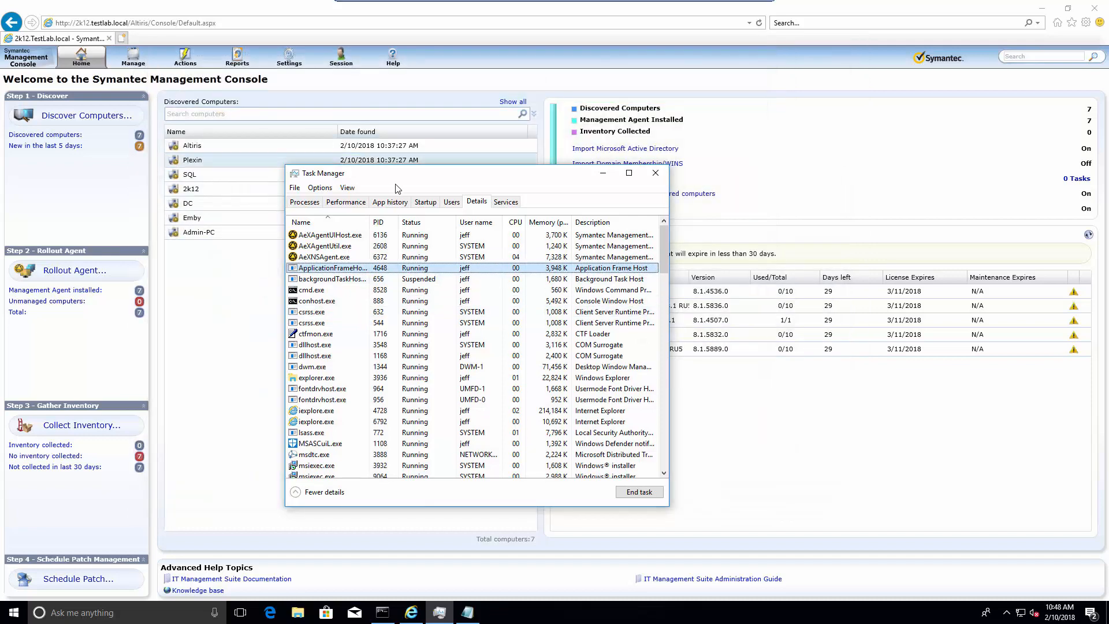
pyautogui.moveTo(394, 175); pyautogui.dragTo(180, 145)
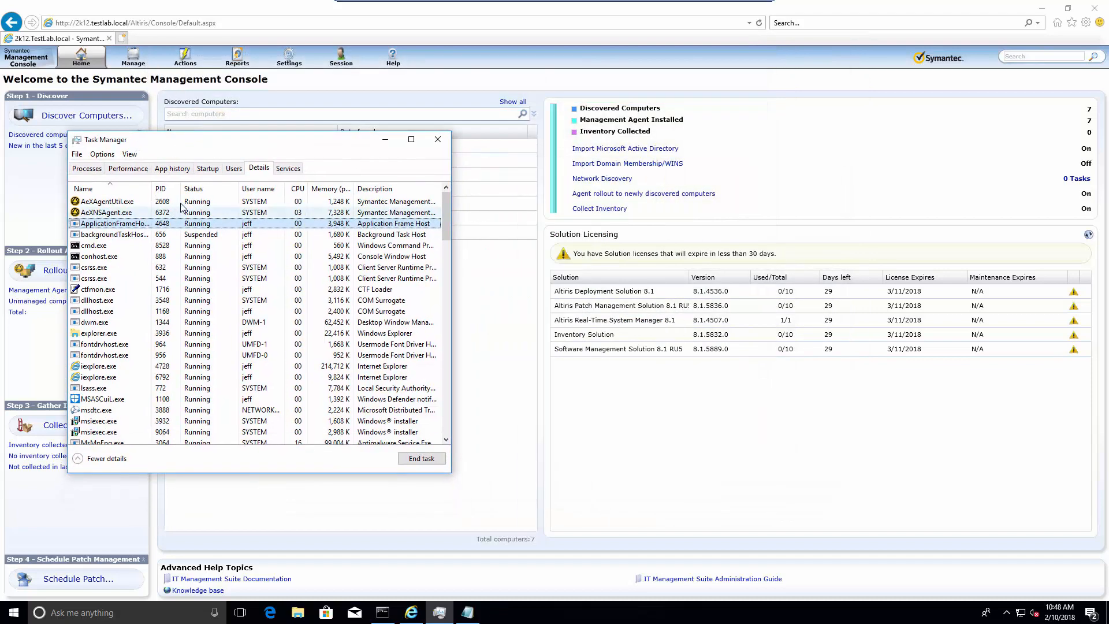
pyautogui.click(299, 191)
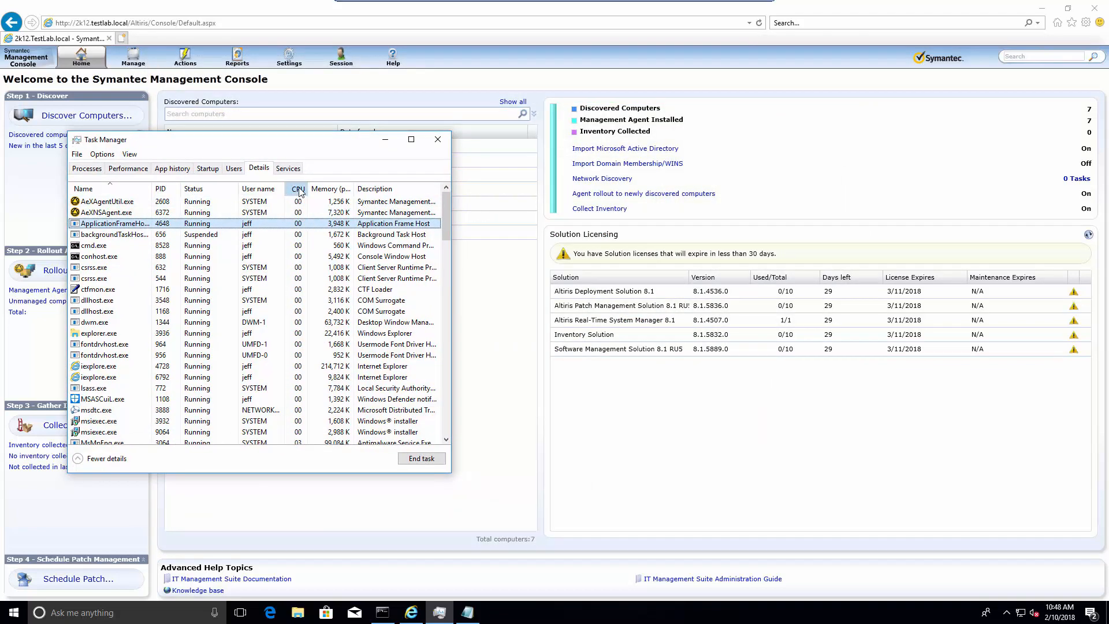
pyautogui.moveTo(269, 151); pyautogui.dragTo(228, 214)
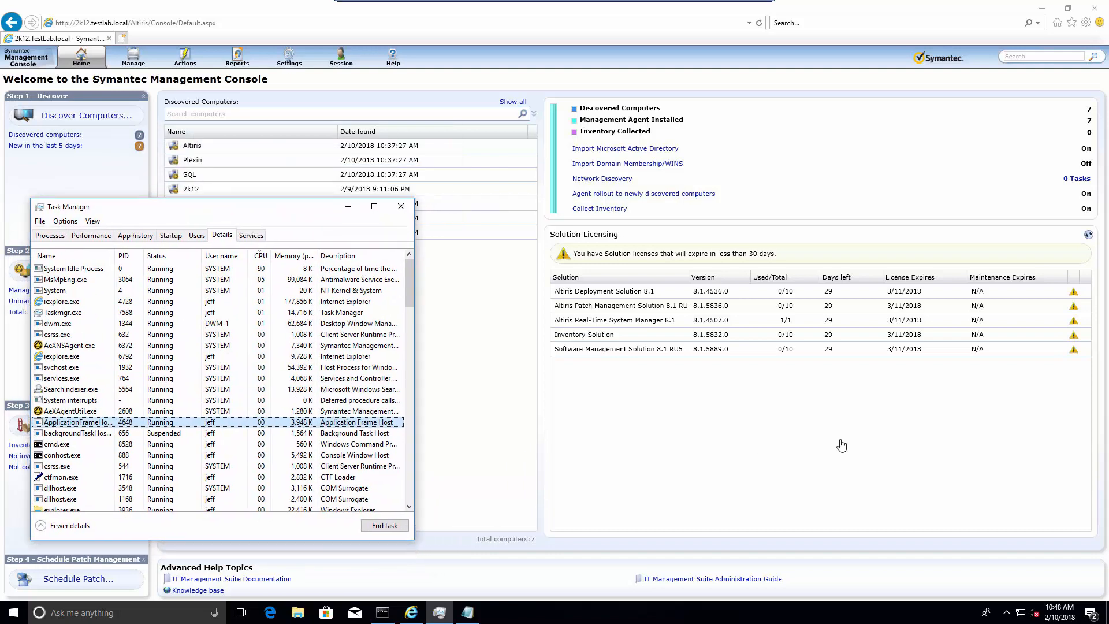
# Step: Configure the Windows taskbar to always show all icons in the notification area, and close the settings
pyautogui.click(1007, 614)
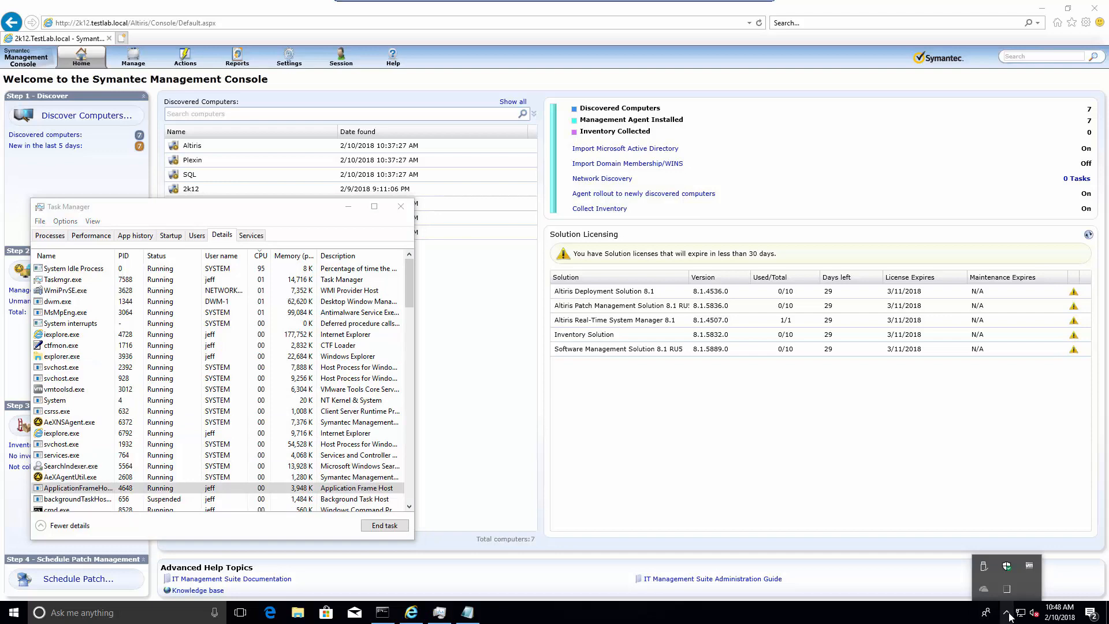
pyautogui.rightClick(1012, 615)
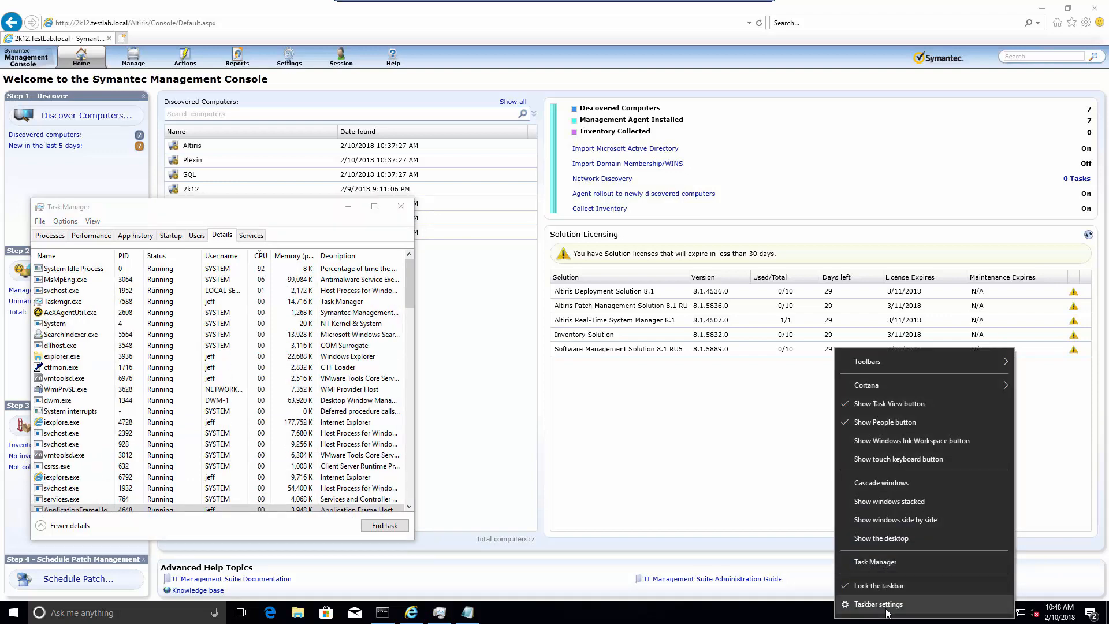
pyautogui.click(878, 603)
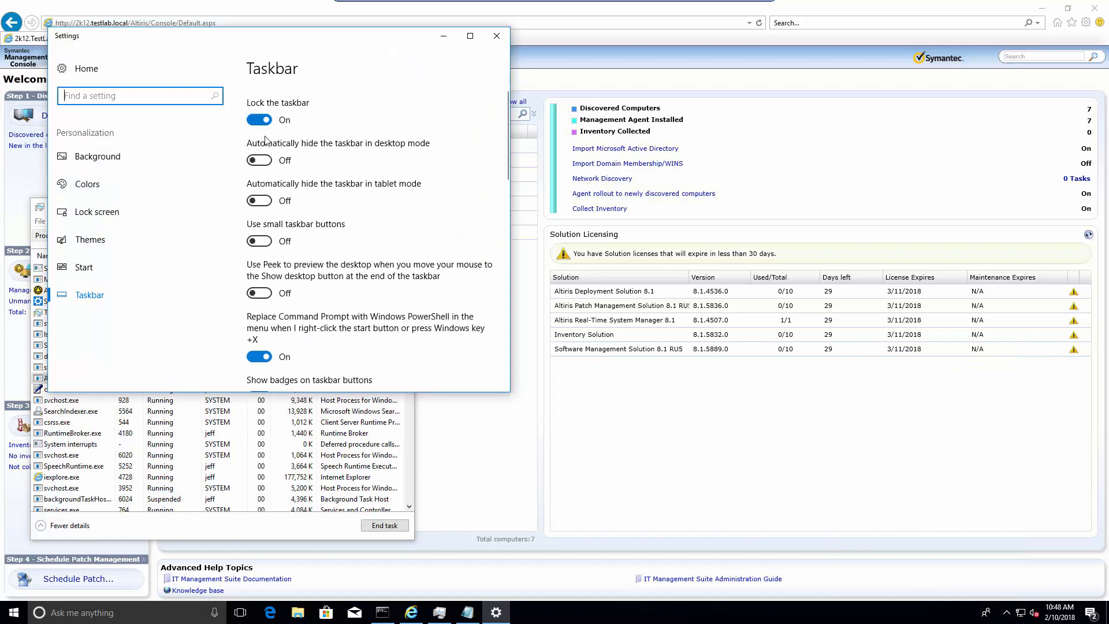
pyautogui.scroll(-6, 338, 275)
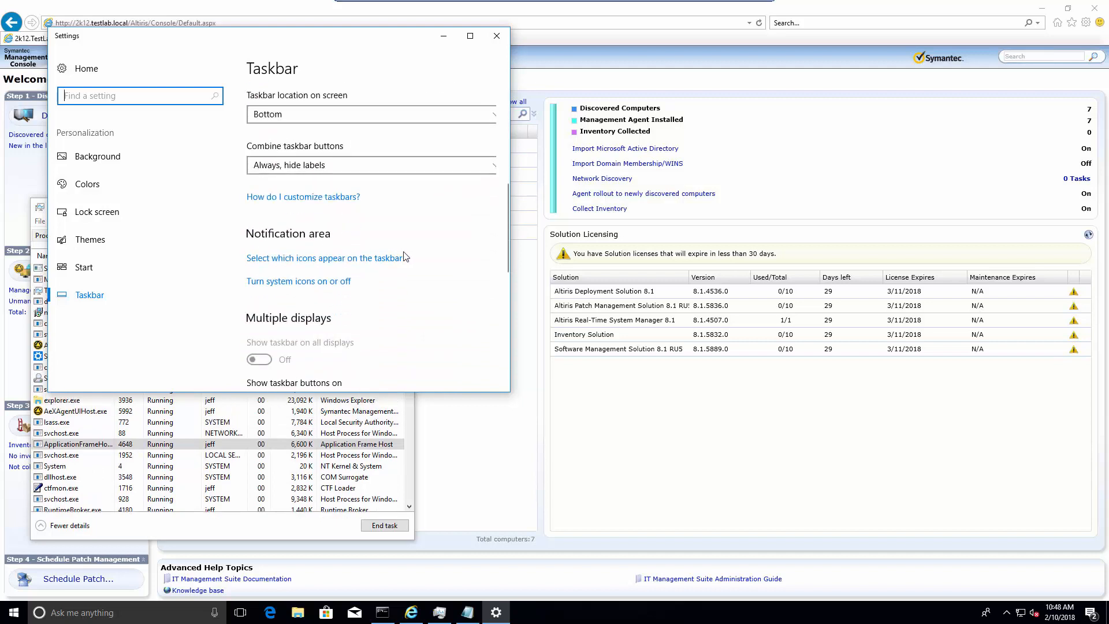
pyautogui.click(381, 258)
pyautogui.click(73, 117)
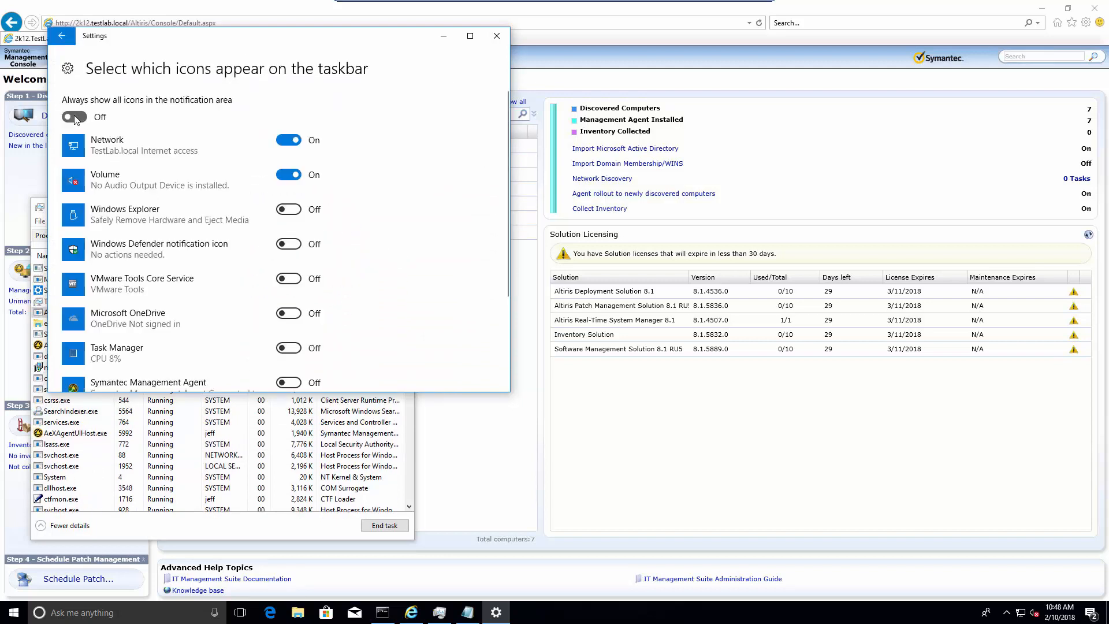
pyautogui.hotkey('alt', 'F4')
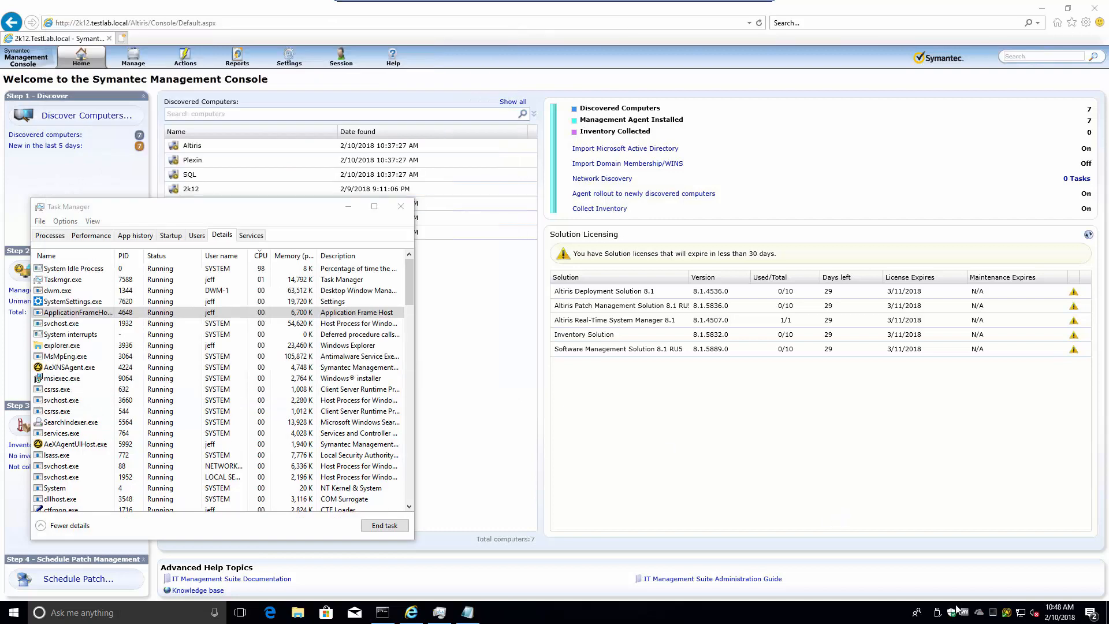
# Step: Reopen the Symantec Management Agent window, examine its updated Agents/Plug-ins list, and move the window partly clear of Task Manager
pyautogui.rightClick(1006, 614)
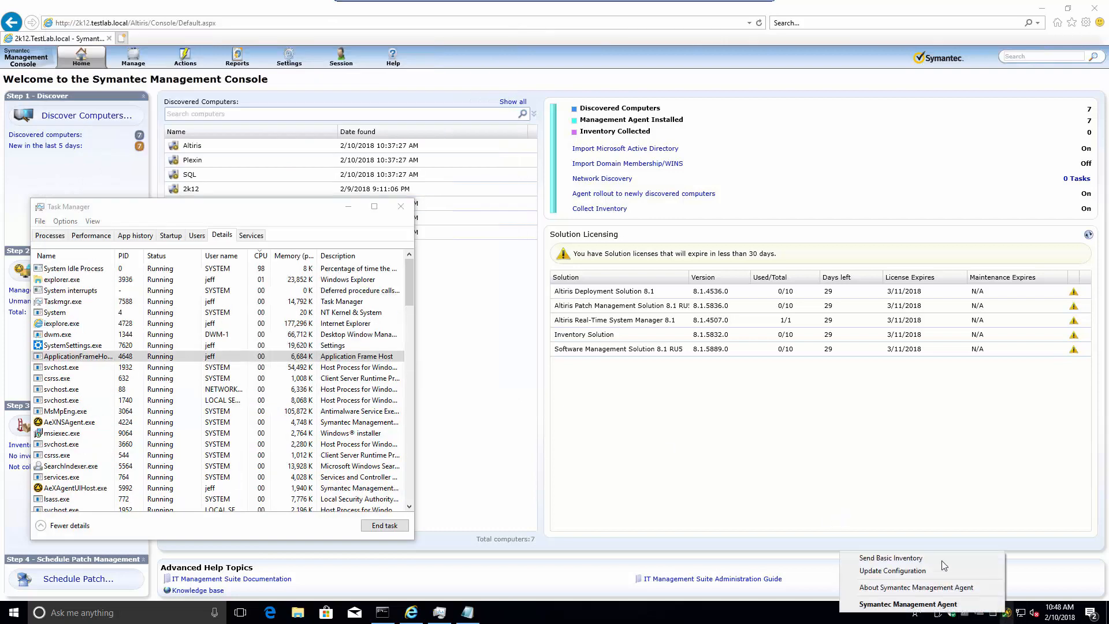
pyautogui.click(967, 603)
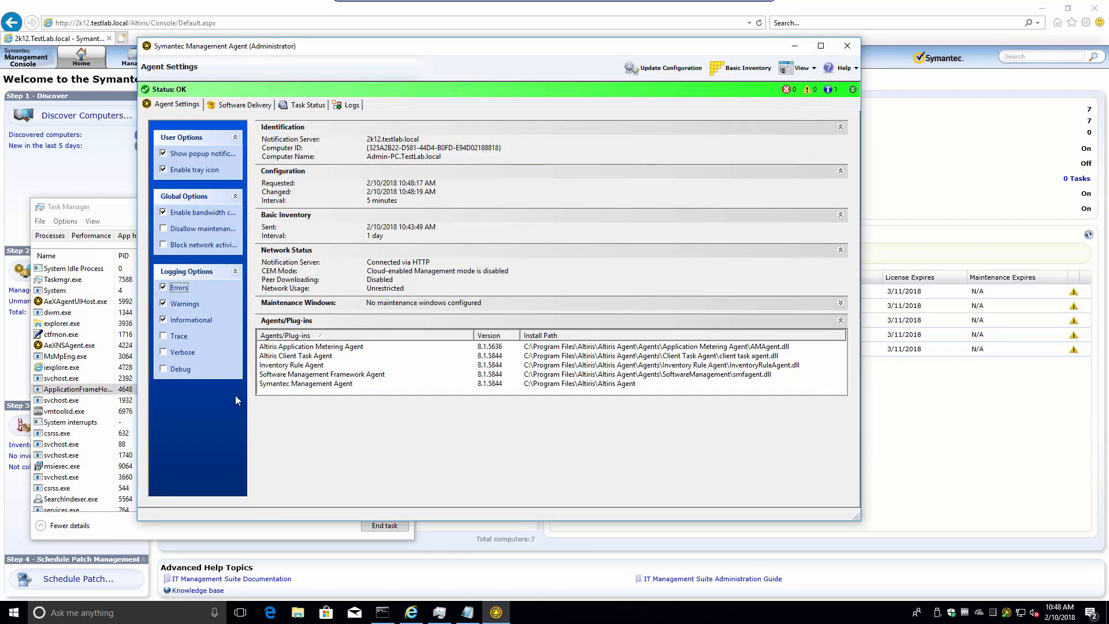
pyautogui.click(305, 386)
pyautogui.click(294, 374)
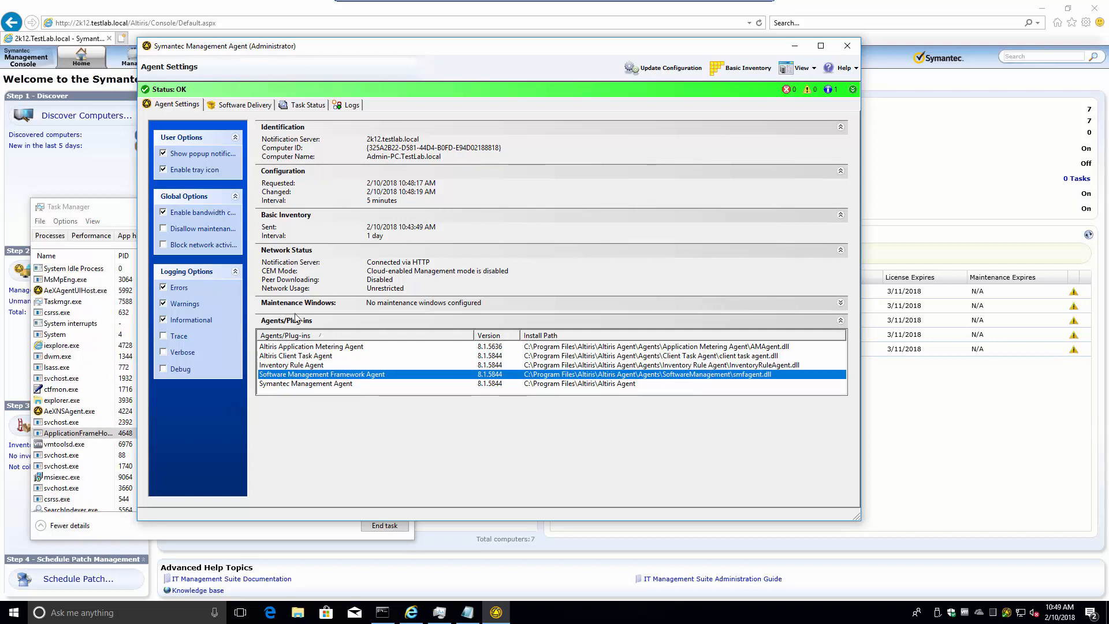
pyautogui.click(299, 349)
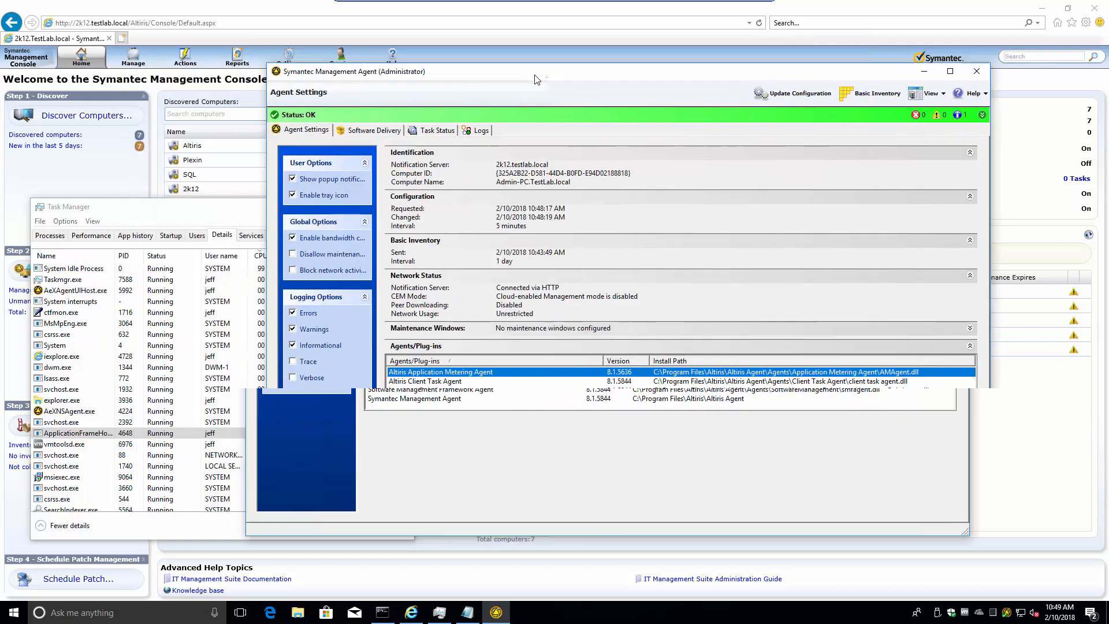
pyautogui.moveTo(419, 47); pyautogui.dragTo(579, 80)
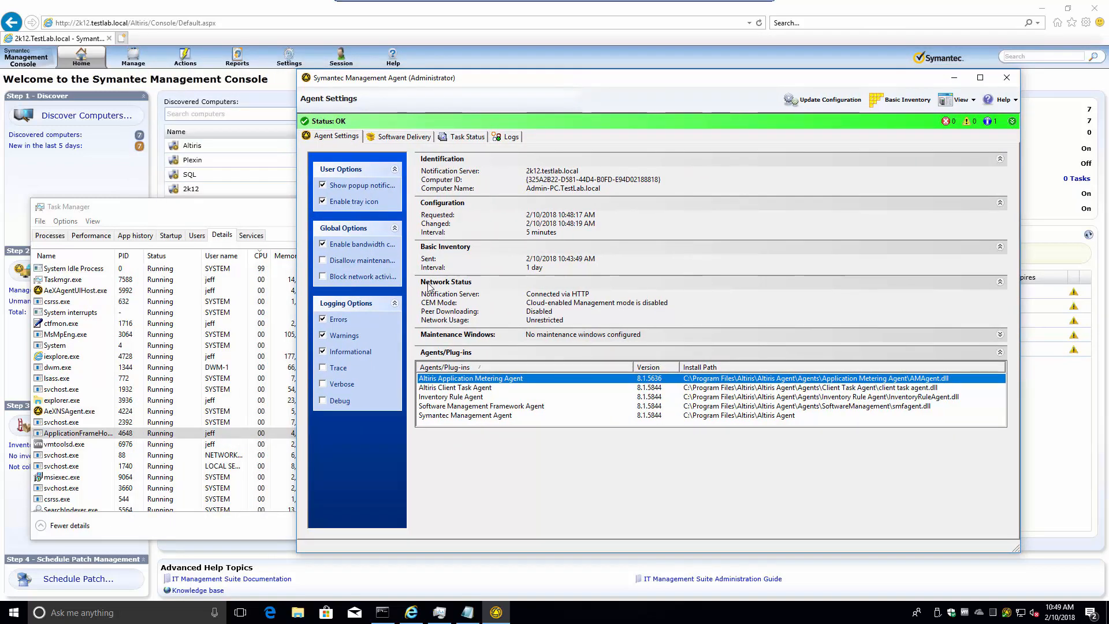
pyautogui.click(452, 397)
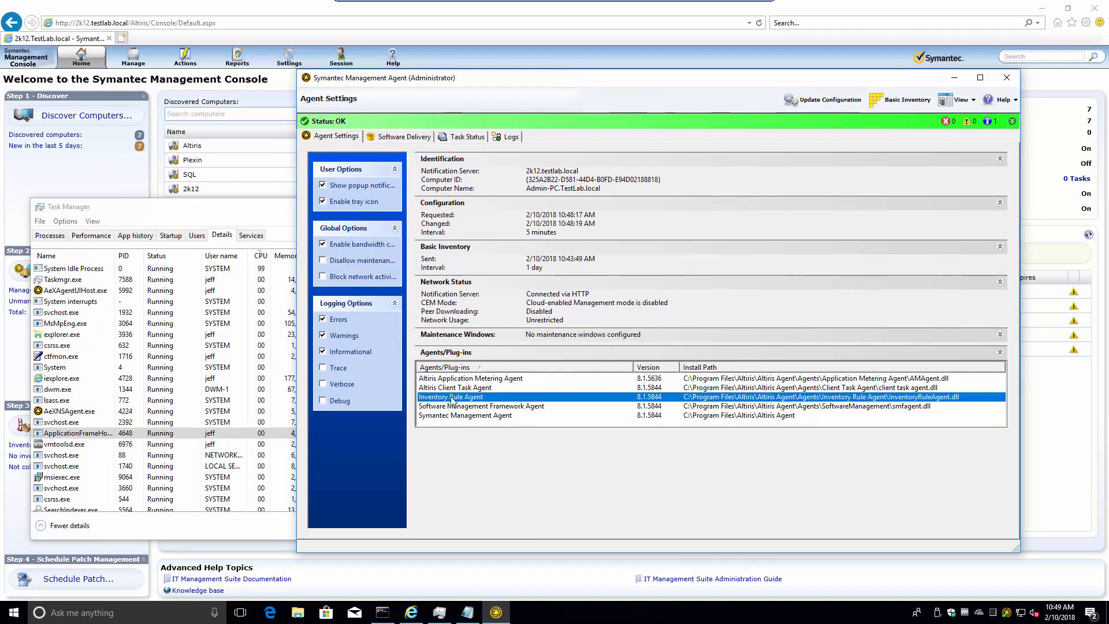
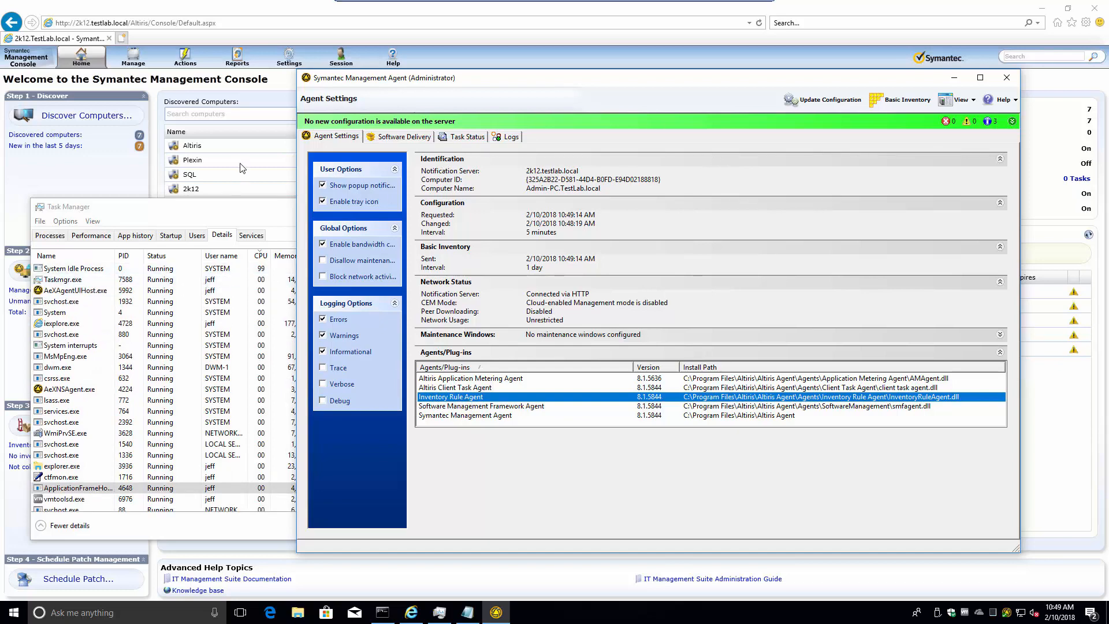
# Step: Request another configuration update for the agent and return to the Symantec Management Console
pyautogui.click(822, 100)
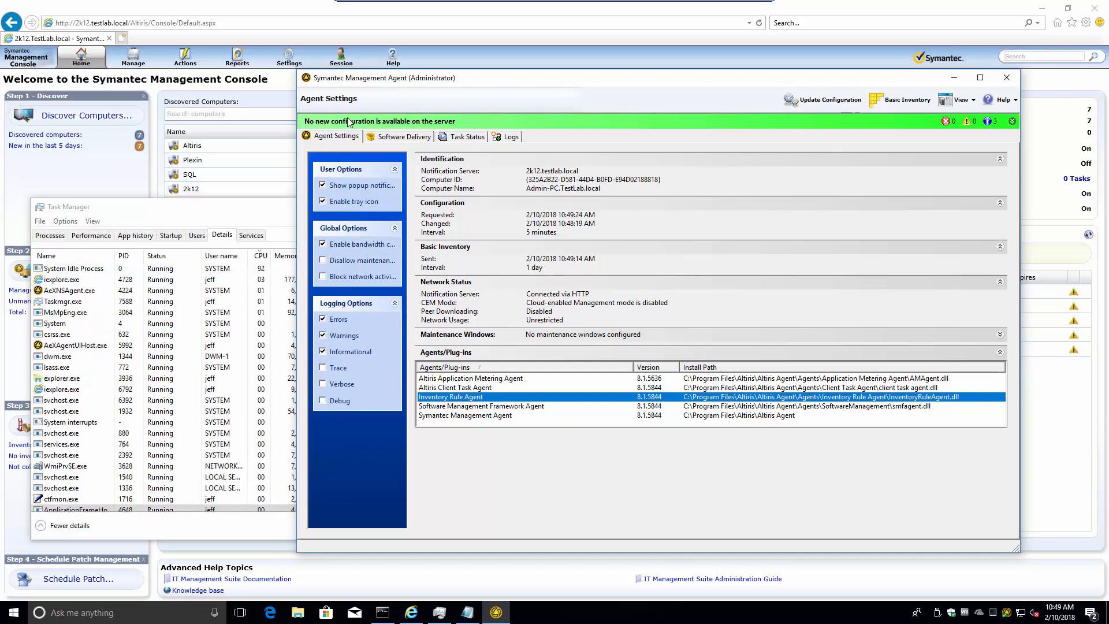
pyautogui.click(270, 10)
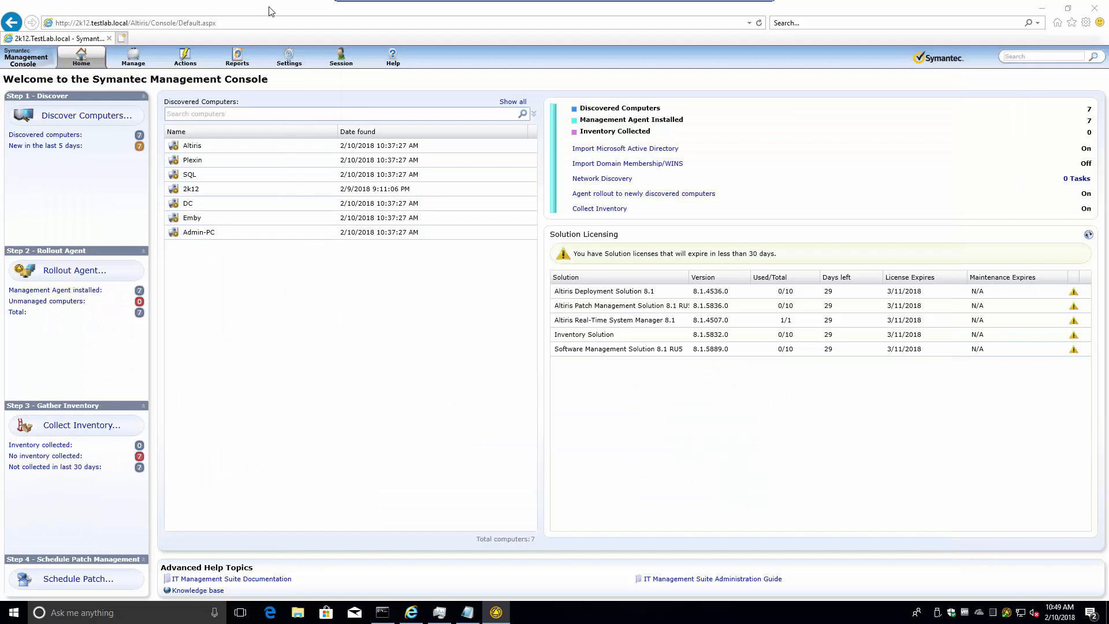
# Step: Open the Resource Membership Update page in the Notification Server settings and run the Delta update schedule
pyautogui.click(289, 57)
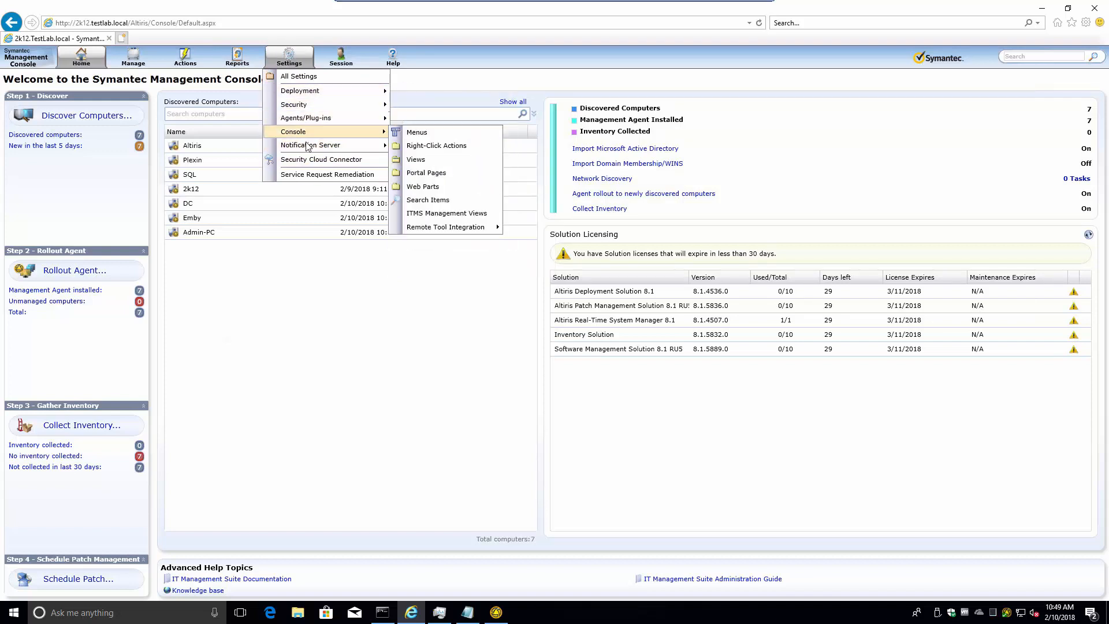
pyautogui.moveTo(310, 146)
pyautogui.click(433, 231)
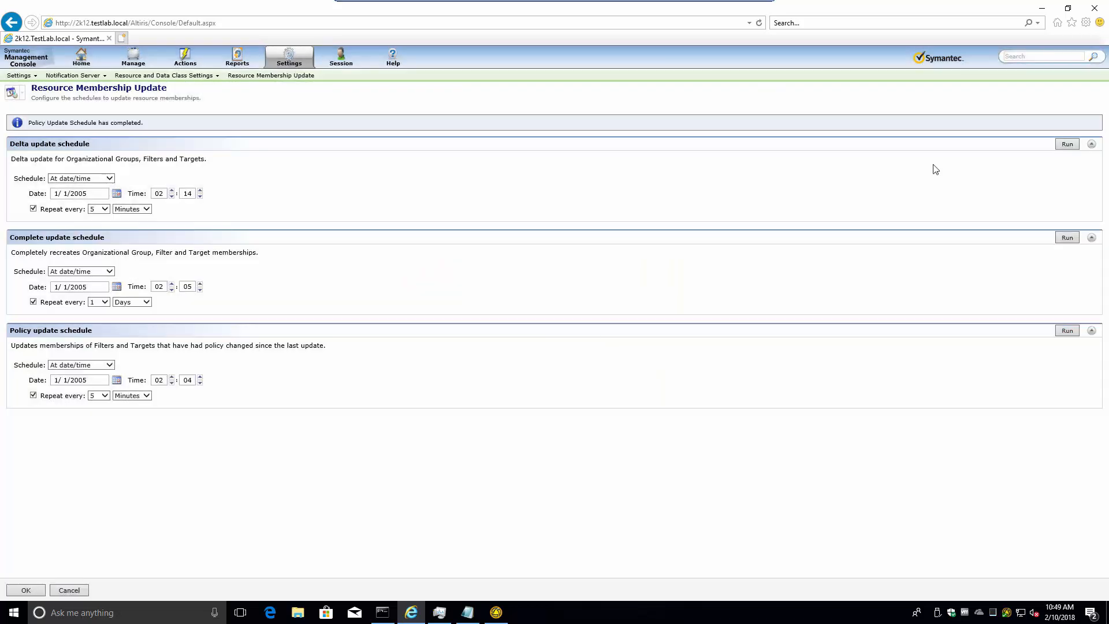
pyautogui.click(1066, 144)
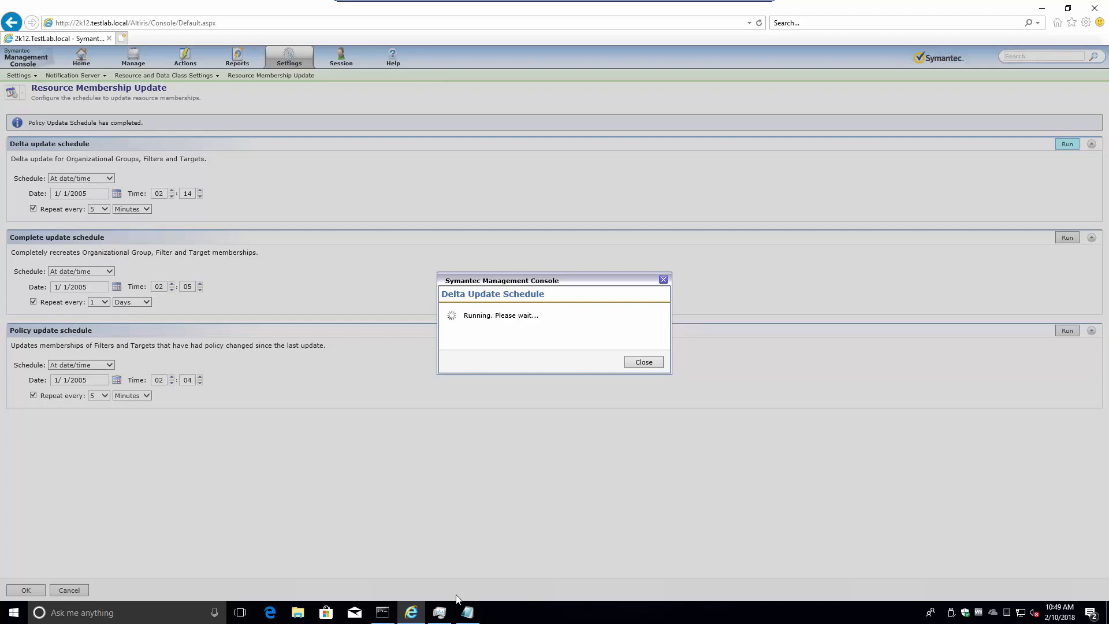
# Step: Check the processes in Task Manager, and reopen the agent window to examine the Software Management Solution and Altiris Software Update agents
pyautogui.click(439, 617)
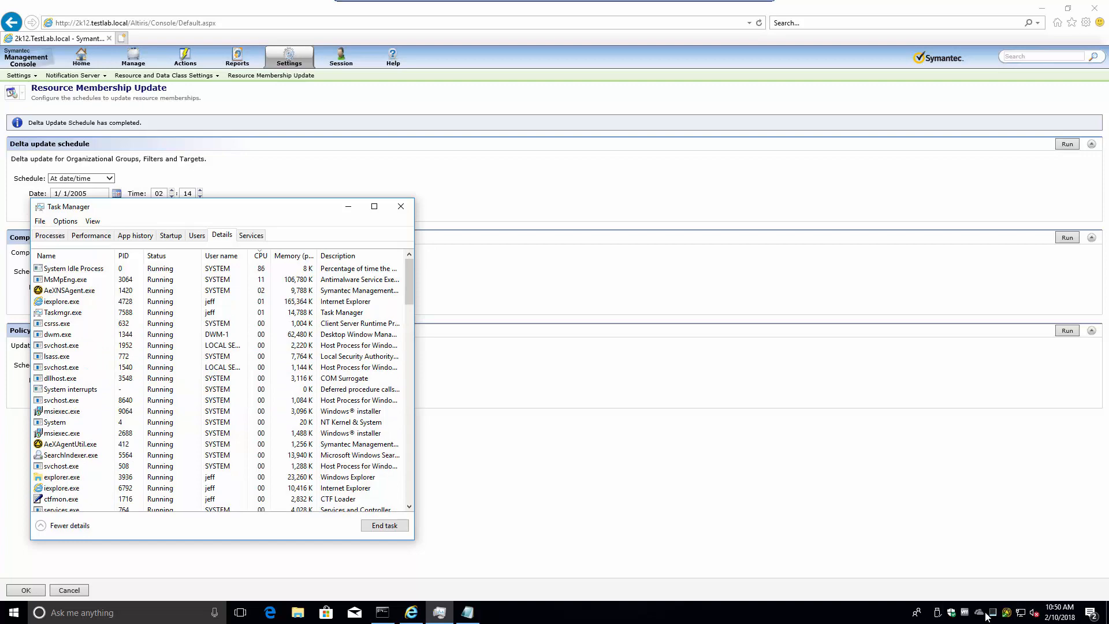
pyautogui.rightClick(959, 611)
pyautogui.click(924, 602)
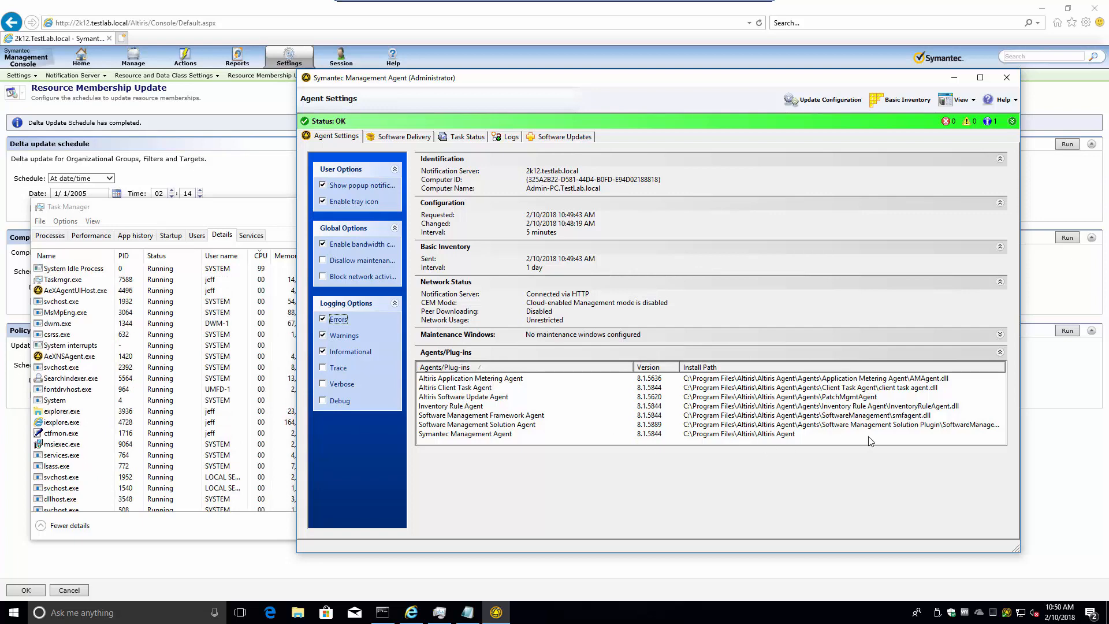
pyautogui.click(887, 427)
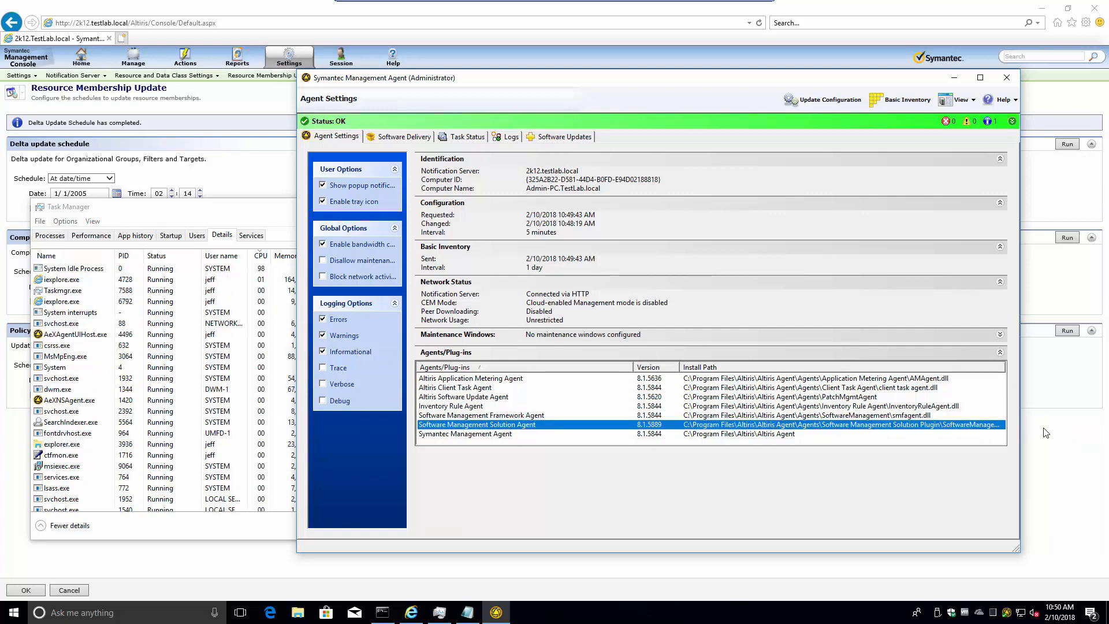
pyautogui.click(772, 398)
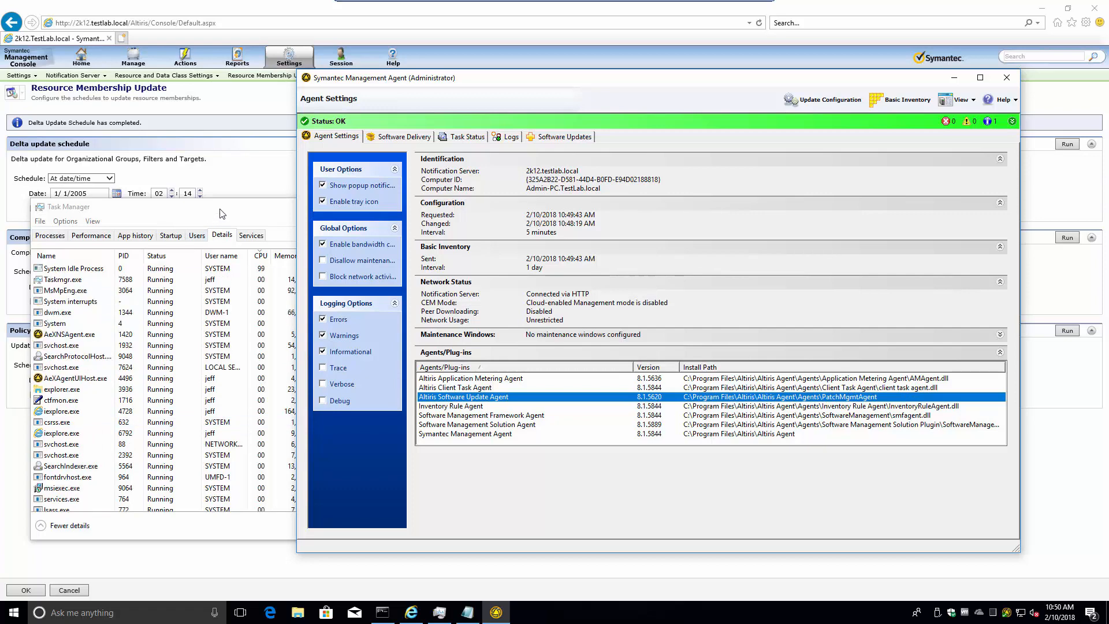
# Step: Request a configuration update for the agent and check the Task Manager processes sorted by name, then by CPU usage
pyautogui.click(823, 100)
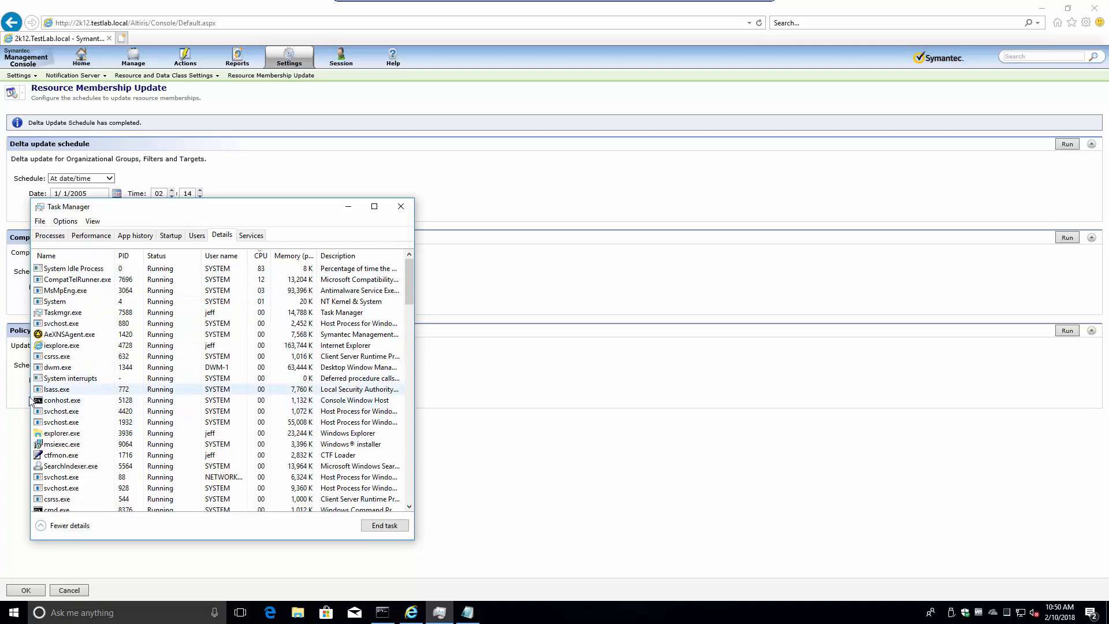
pyautogui.click(81, 257)
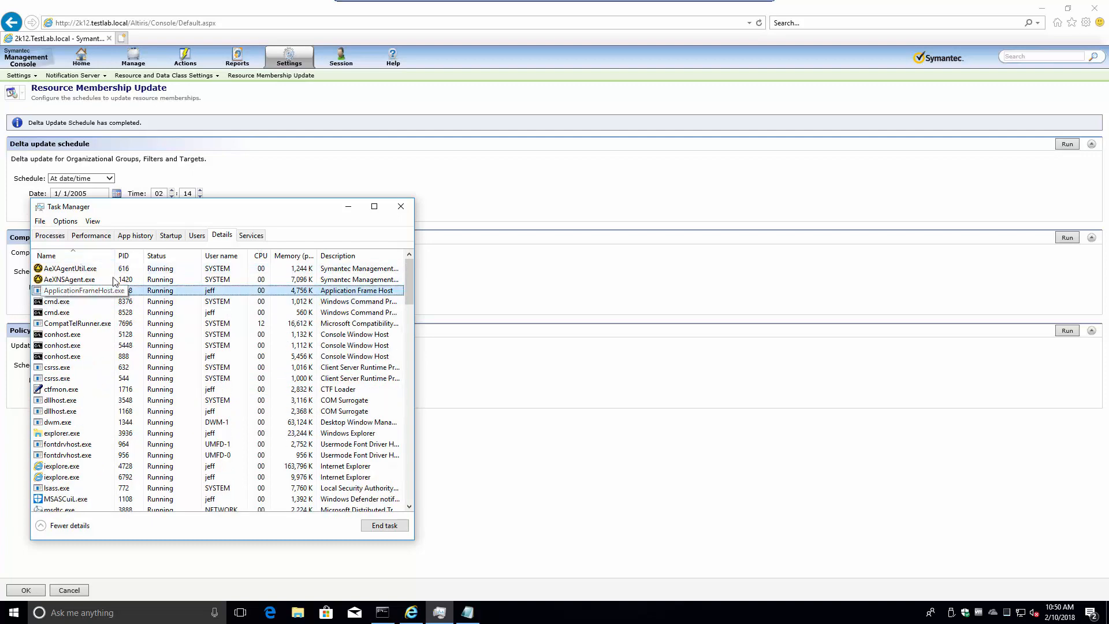
pyautogui.click(259, 255)
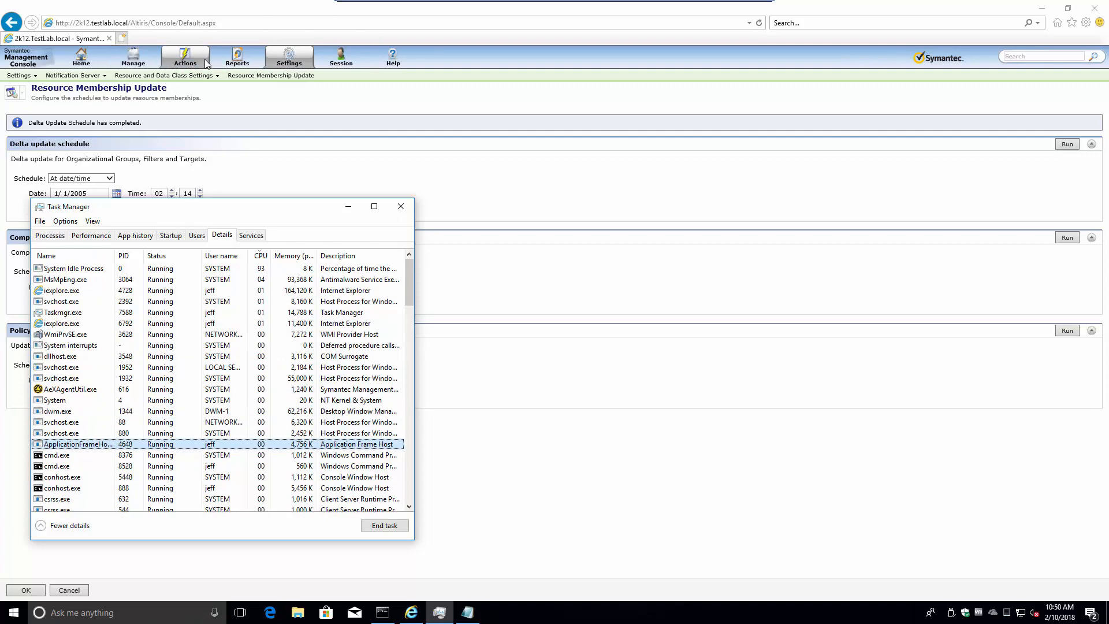
# Step: Copy the Symantec Management Console address and open a second console instance from it in a new browser tab
pyautogui.click(137, 24)
pyautogui.hotkey('ctrl', 'c')
pyautogui.rightClick(136, 24)
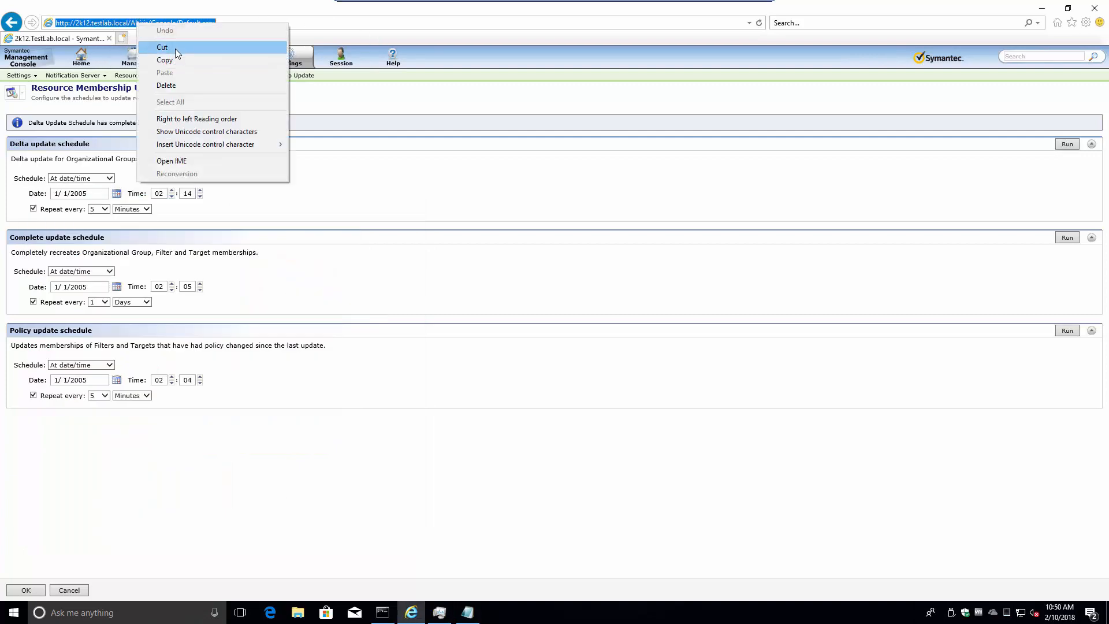
pyautogui.click(172, 61)
pyautogui.click(122, 37)
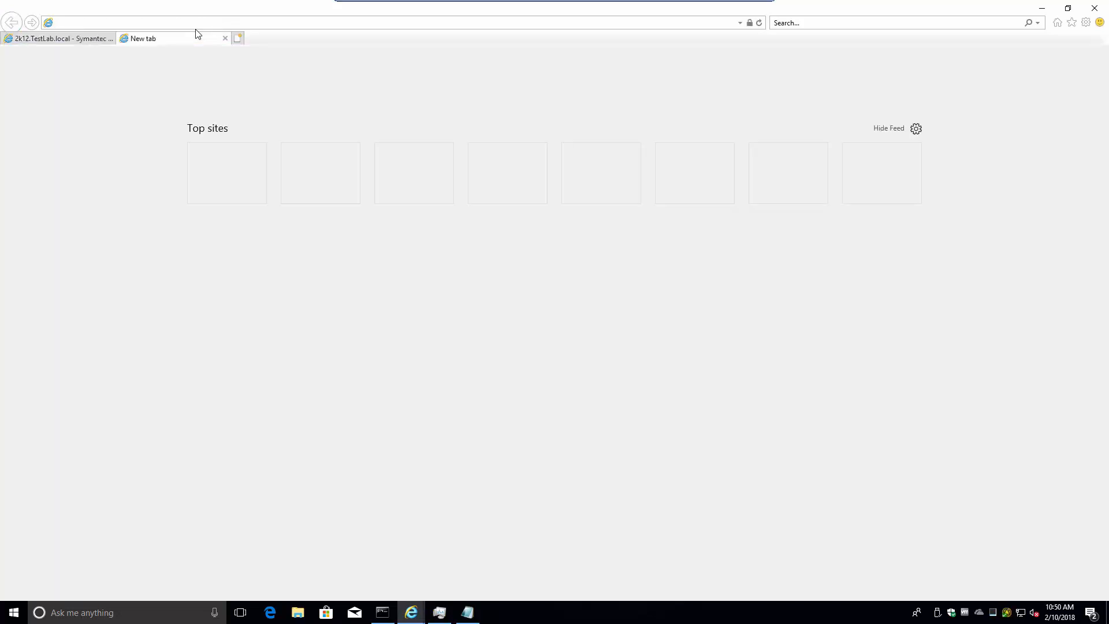
pyautogui.click(205, 22)
pyautogui.hotkey('ctrl', 'v')
pyautogui.press('Return')
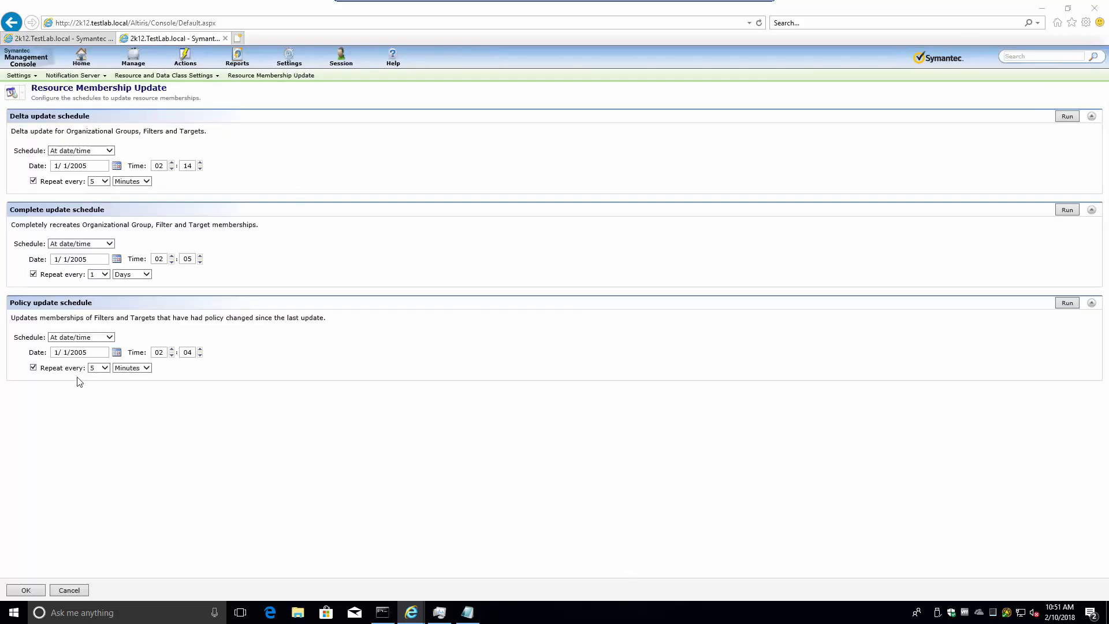
# Step: Examine the agent's refreshed Agents/Plug-ins list, then minimize Task Manager and close the Symantec Management Agent window
pyautogui.hotkey('alt', 'Tab')
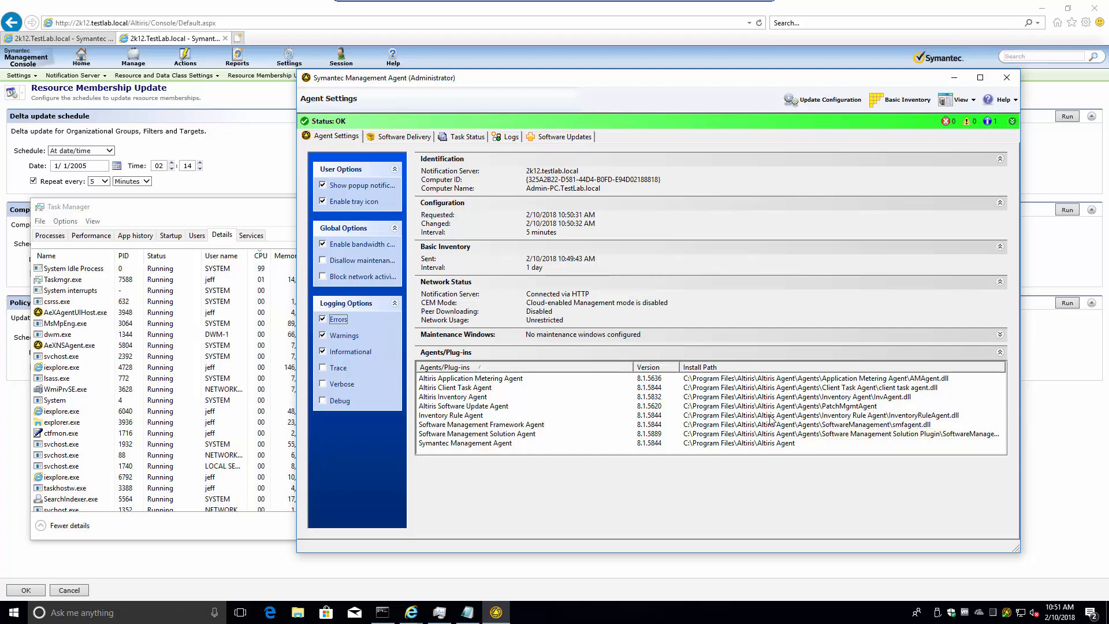
pyautogui.click(234, 214)
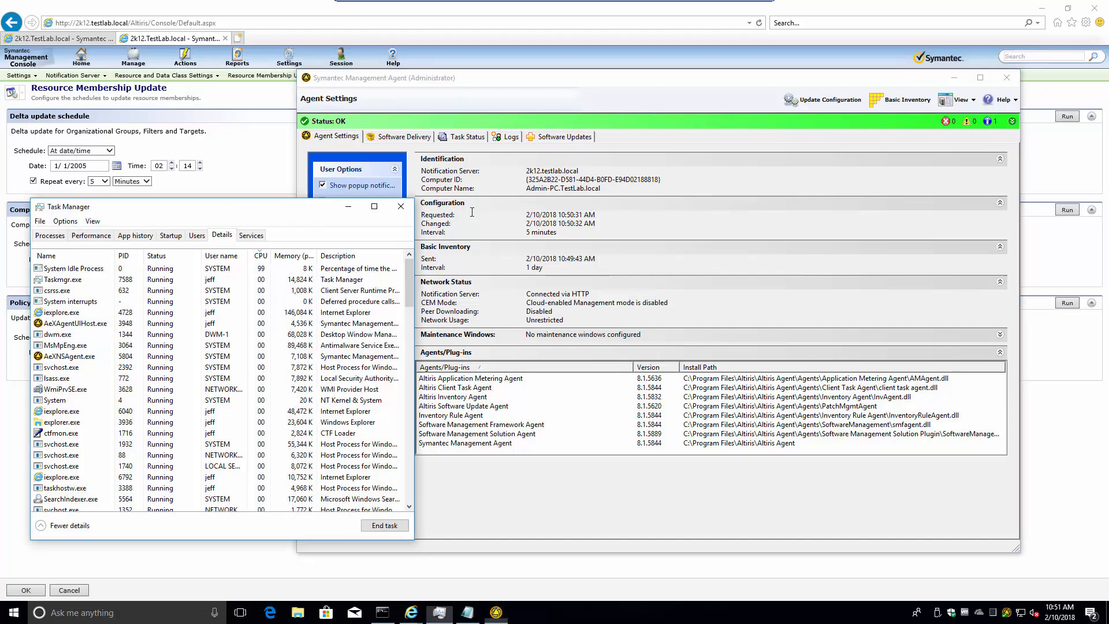
pyautogui.click(347, 211)
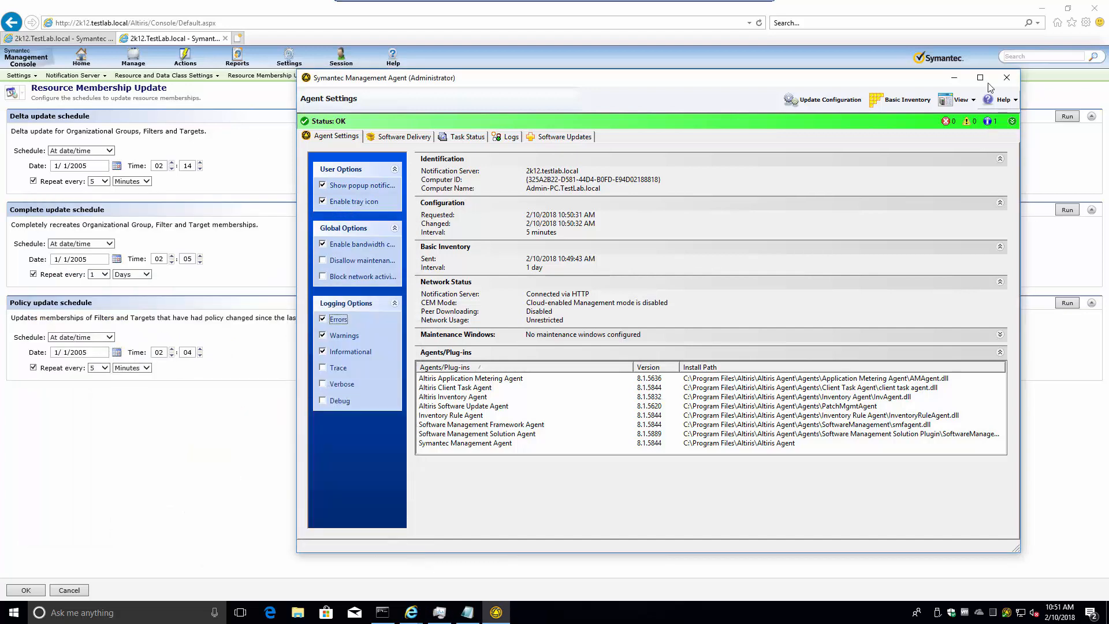
pyautogui.click(1006, 77)
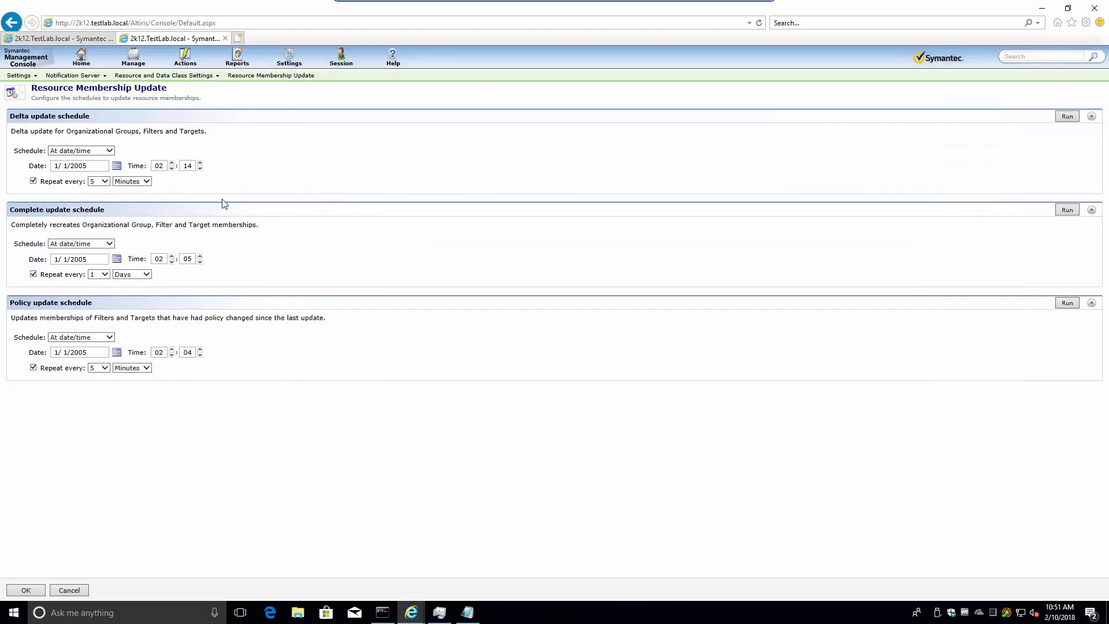
# Step: Open All Settings in the console and display the Deployment Package Server Components - Install policy under Agents/Plug-ins > Deployment
pyautogui.click(134, 59)
pyautogui.click(300, 59)
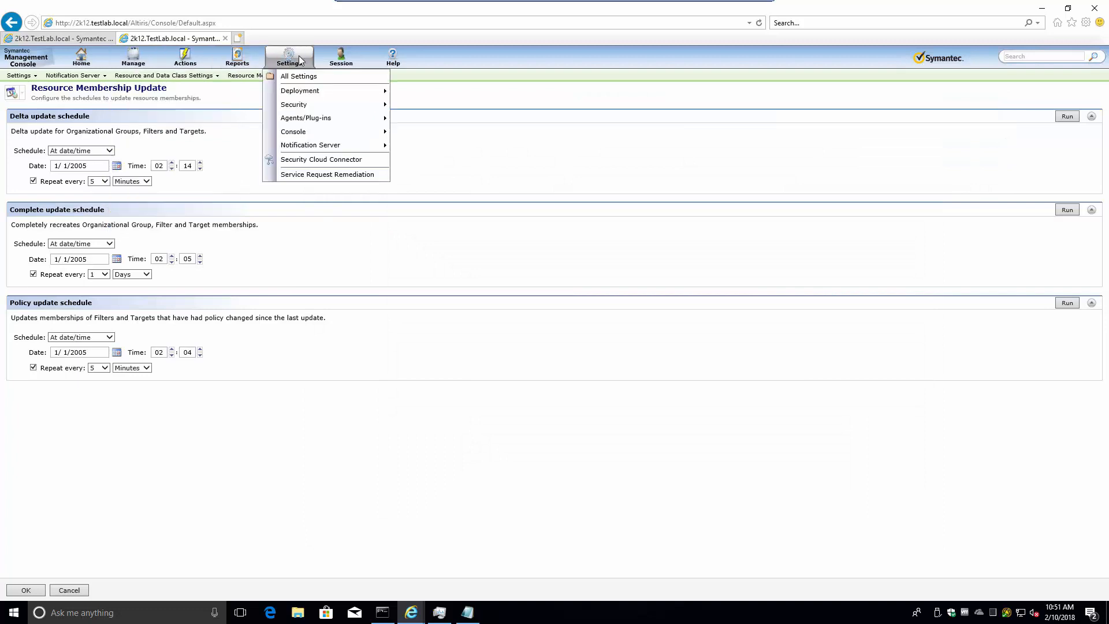
pyautogui.click(288, 77)
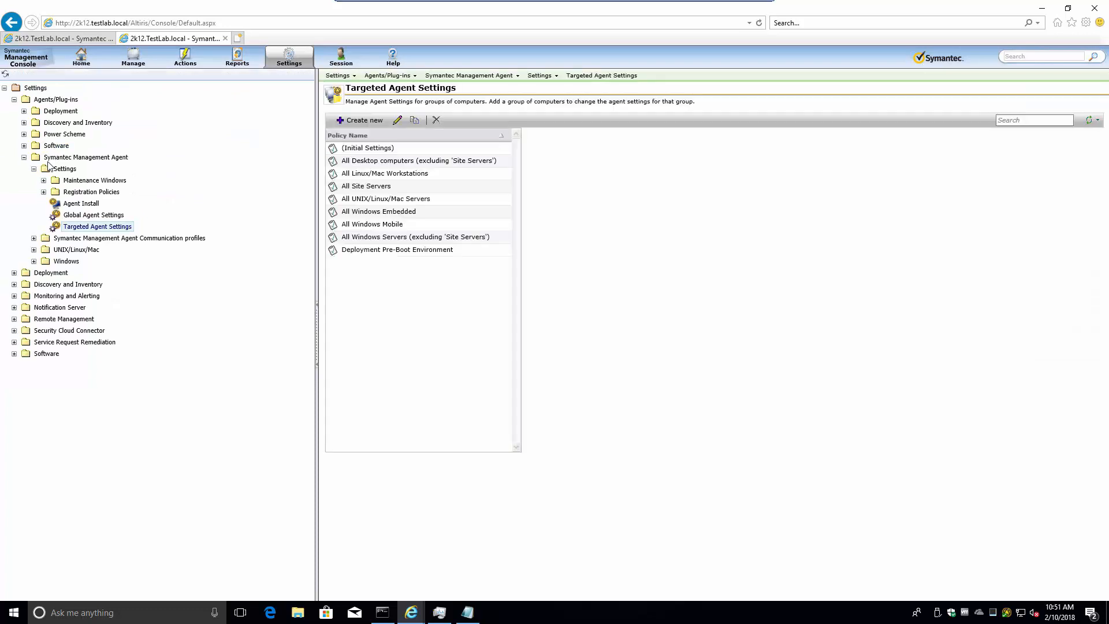
pyautogui.click(24, 157)
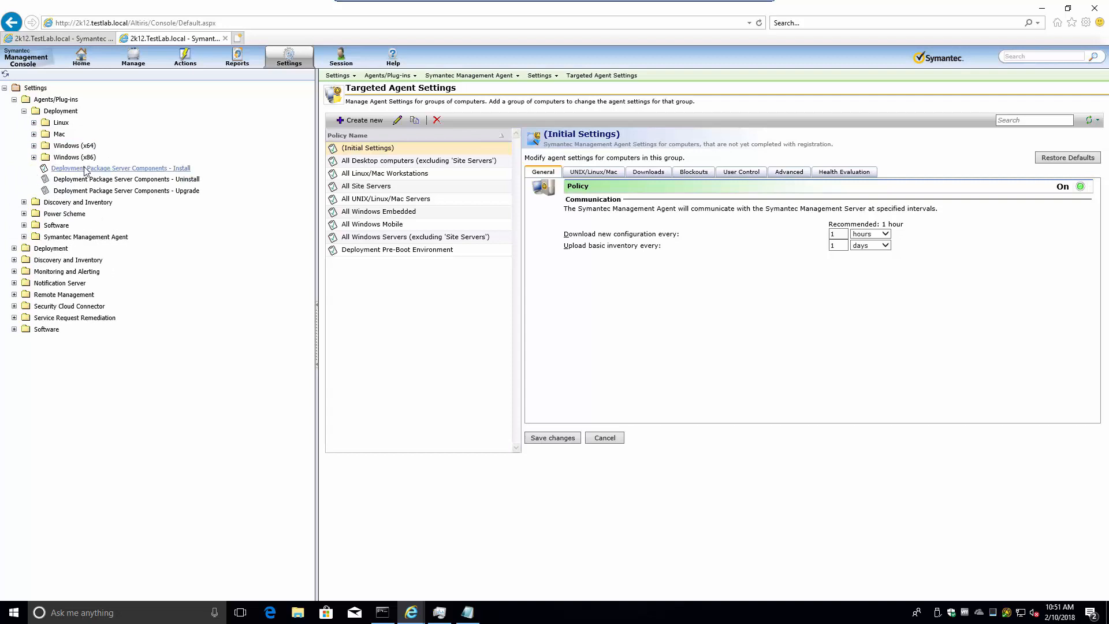
pyautogui.click(87, 168)
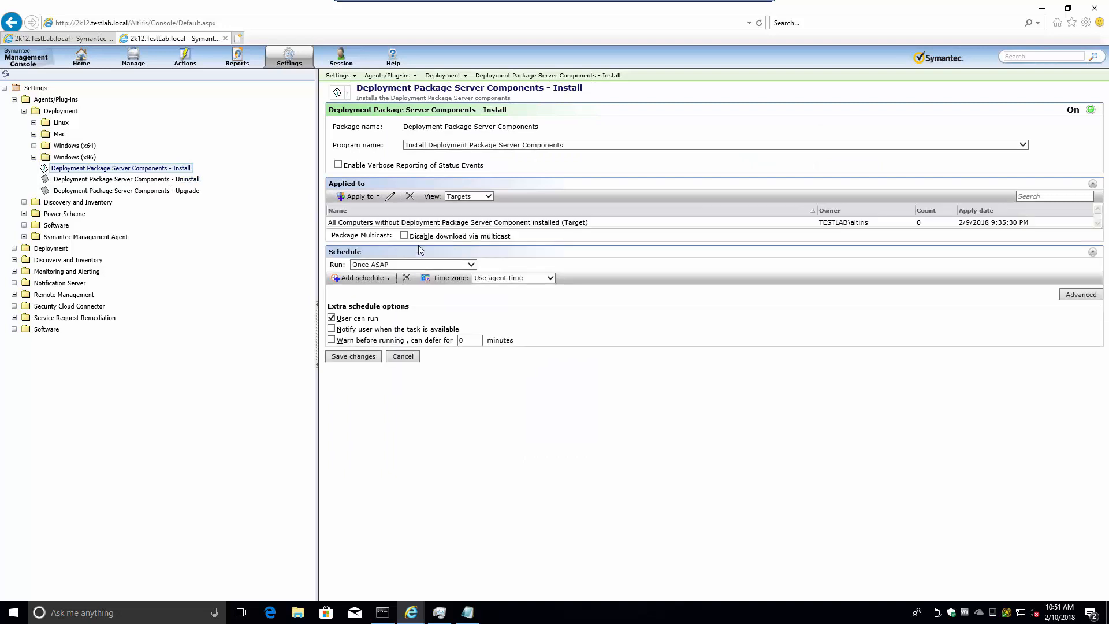
# Step: Inspect the filtering rules of the policy's applied target, update the matching resources, and close the target editor without changes
pyautogui.click(935, 224)
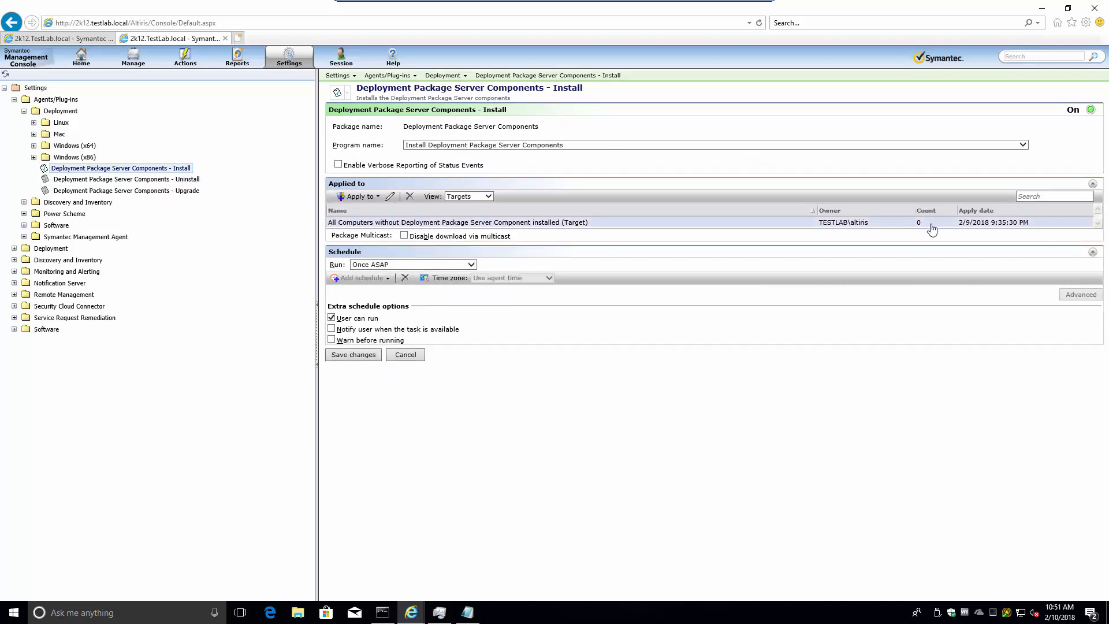
pyautogui.click(453, 225)
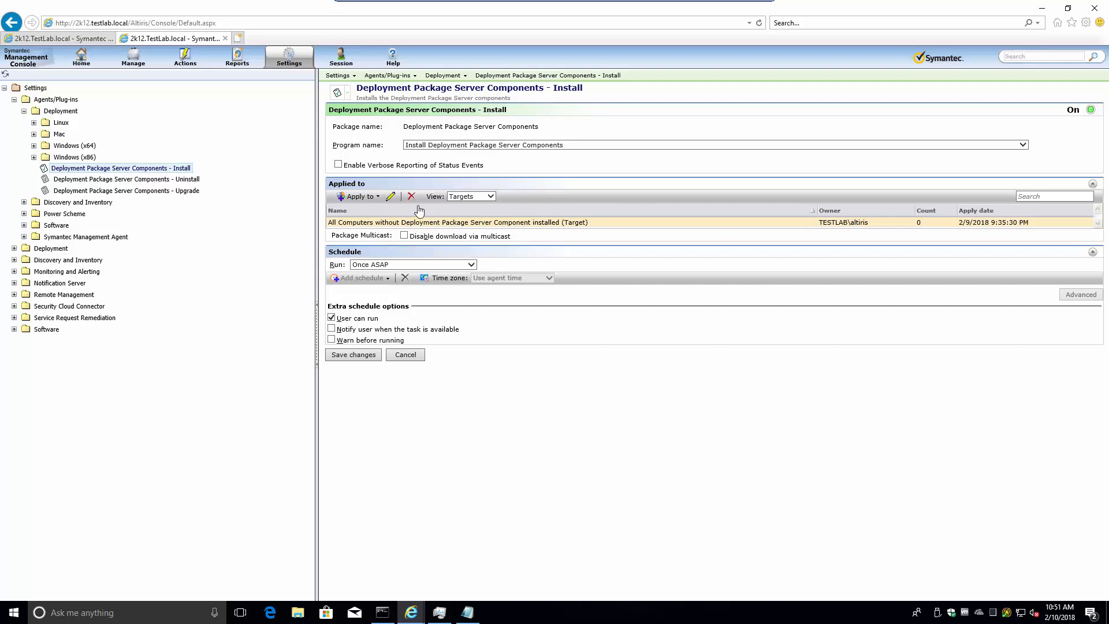
pyautogui.click(391, 197)
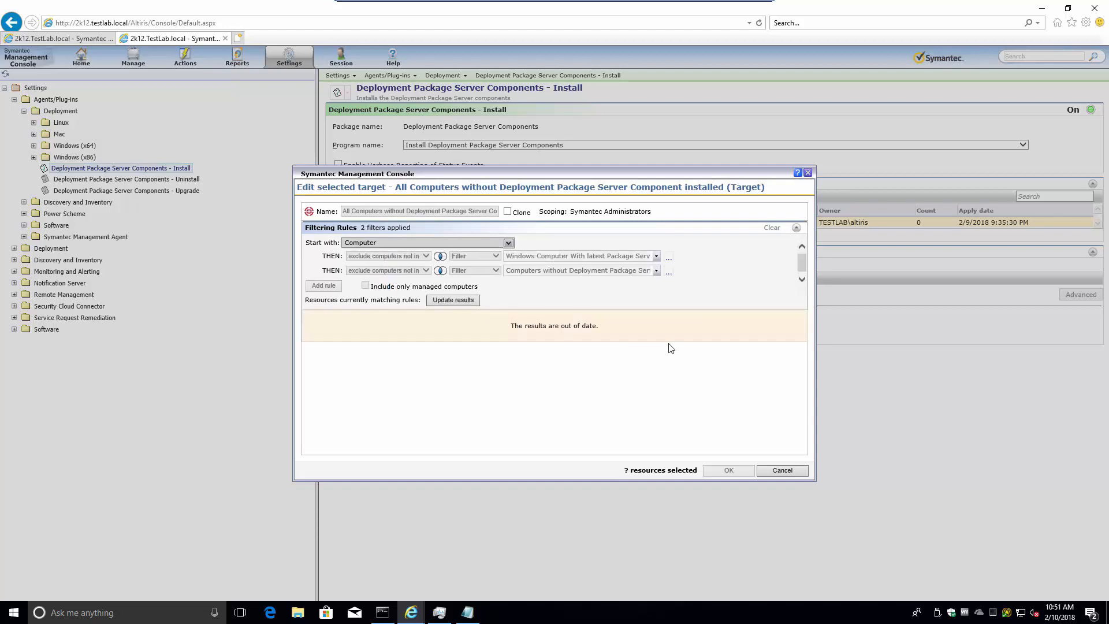
pyautogui.click(462, 301)
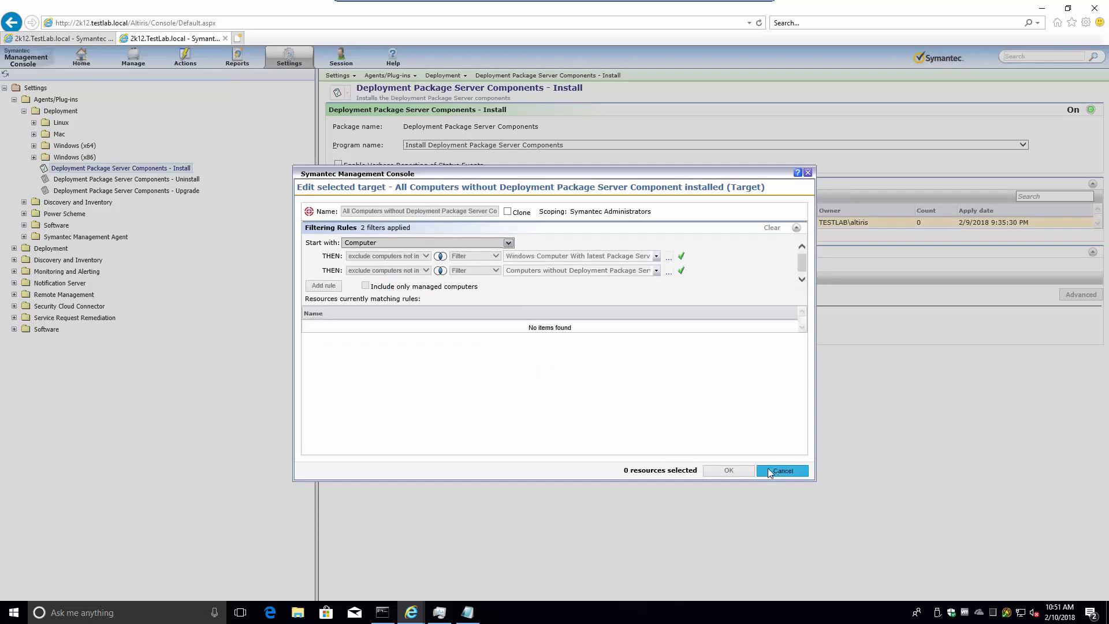
pyautogui.click(769, 471)
# Step: Review the x64 Deployment Plug-in and Task Server Components install policies and the Package Server Components install policy, then collapse the Deployment folder
pyautogui.click(34, 157)
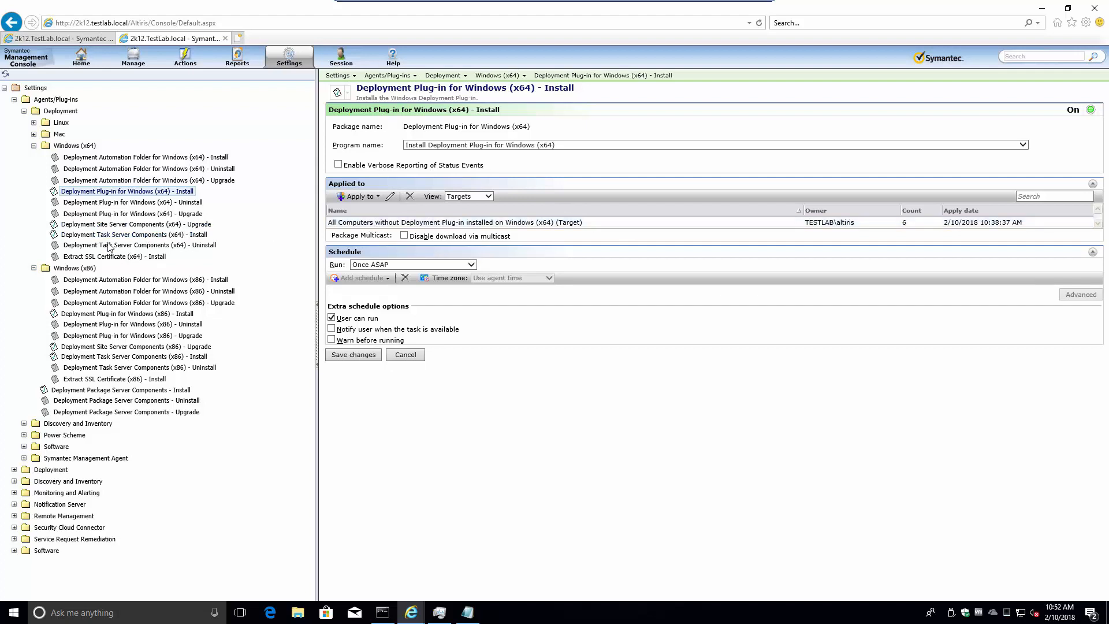
pyautogui.click(125, 233)
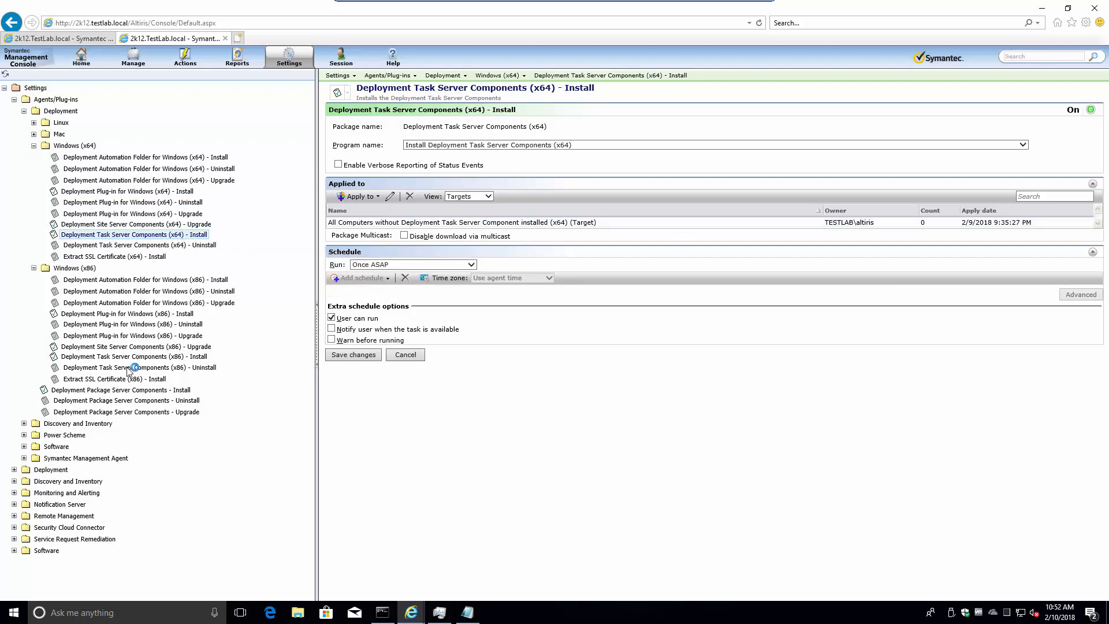
pyautogui.click(105, 393)
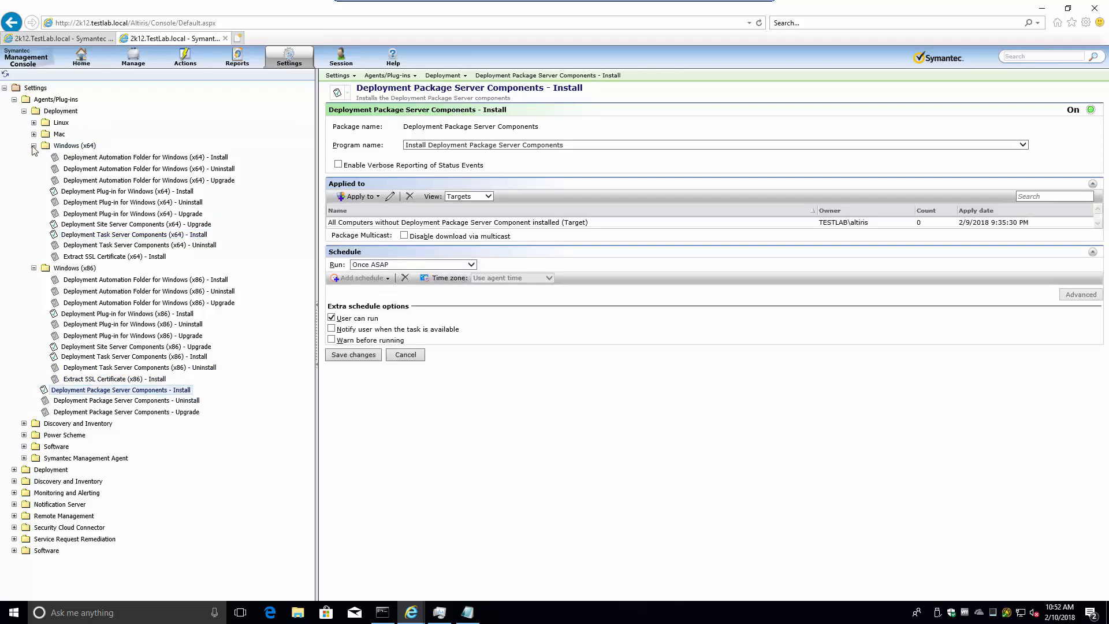
pyautogui.click(24, 111)
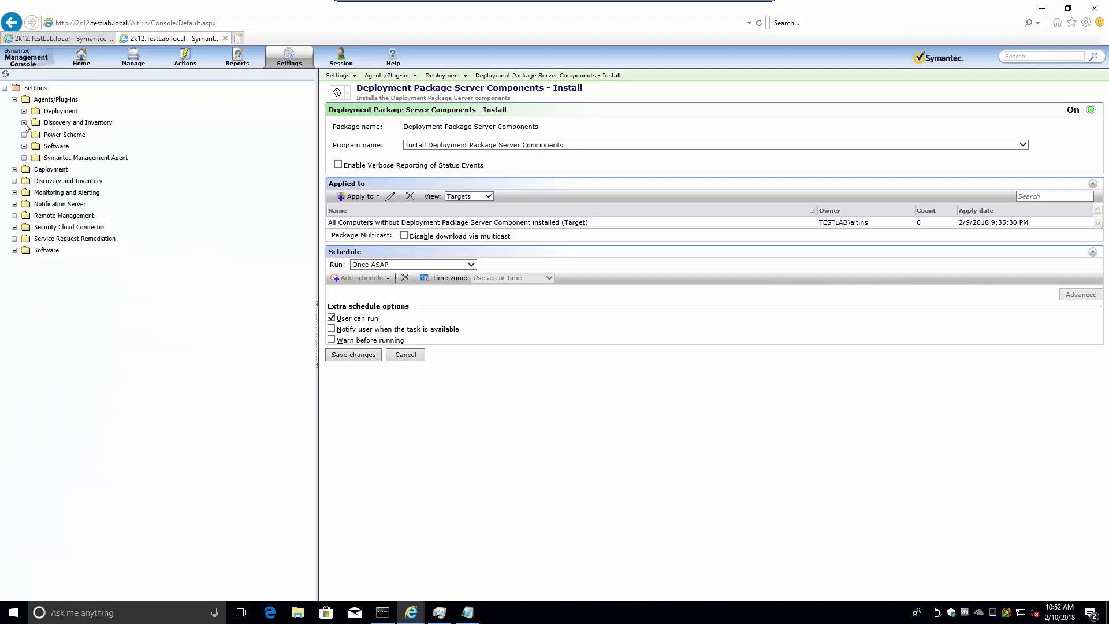
# Step: Open the Application Metering Plug-in Install policy under Discovery and Inventory and view its applied computers
pyautogui.click(24, 122)
pyautogui.click(82, 146)
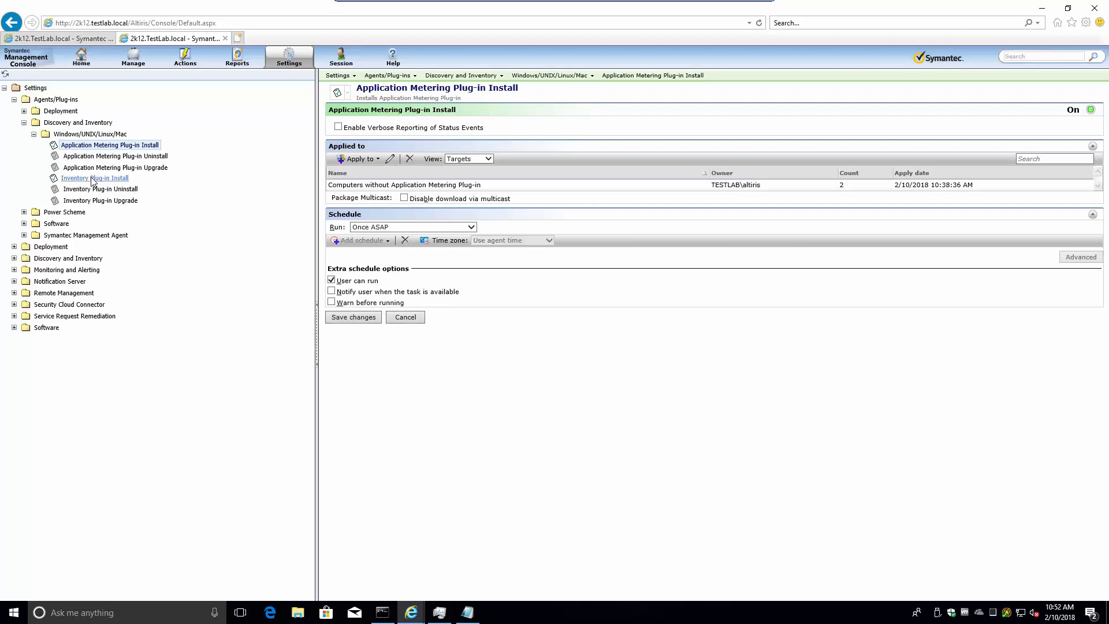
pyautogui.click(488, 159)
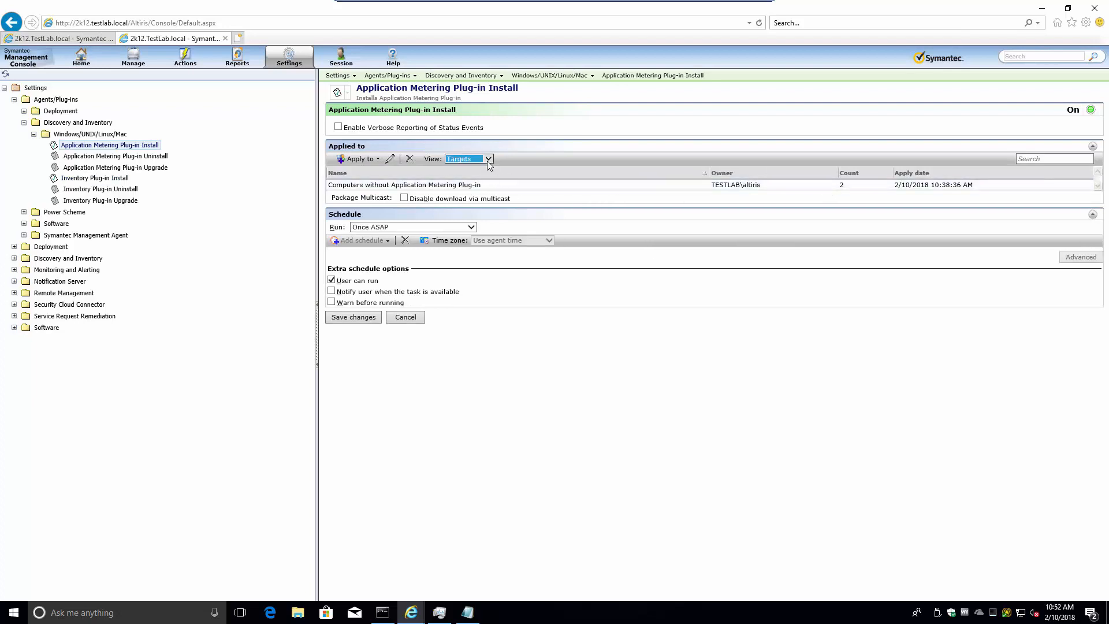
pyautogui.click(468, 171)
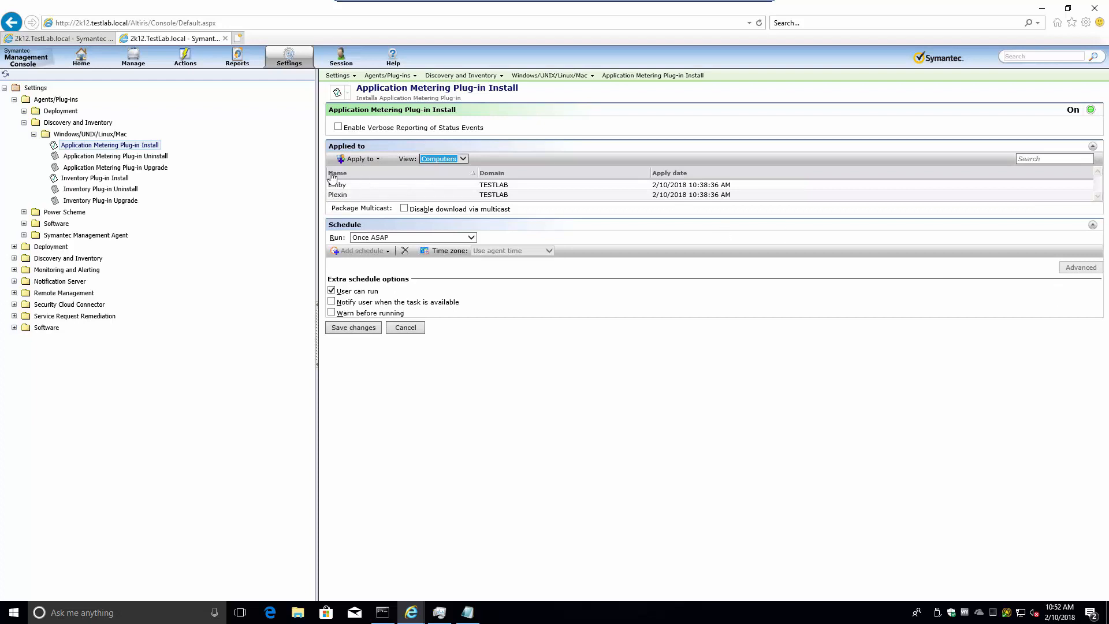
# Step: Open the Inventory Plug-in Install policy, examine its applied computers including Admin-PC, and return the view to Targets
pyautogui.click(86, 178)
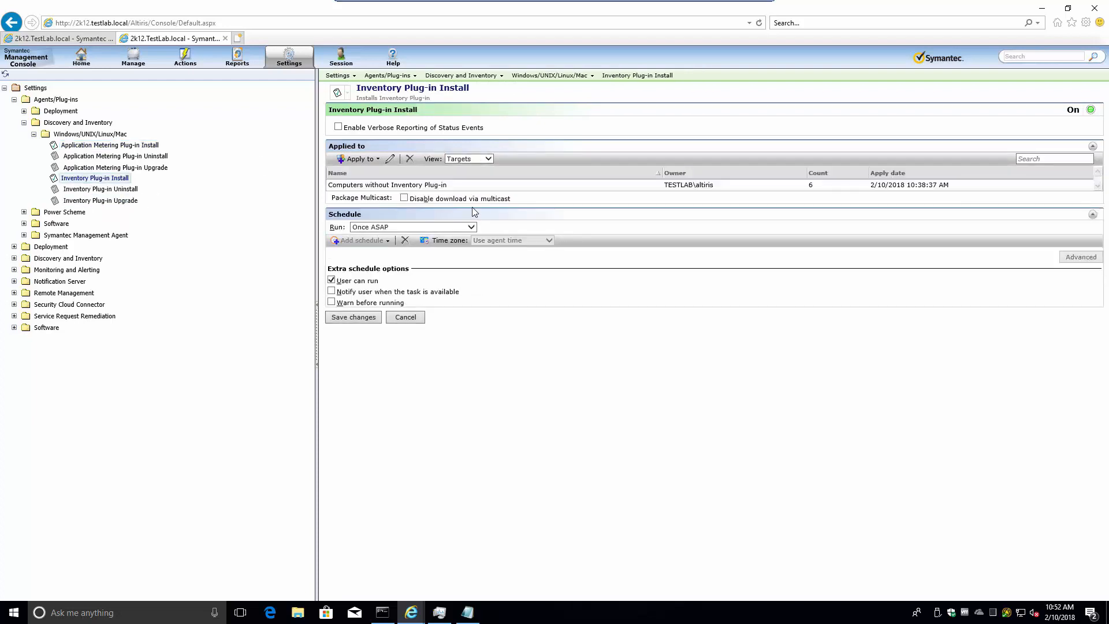
pyautogui.click(491, 158)
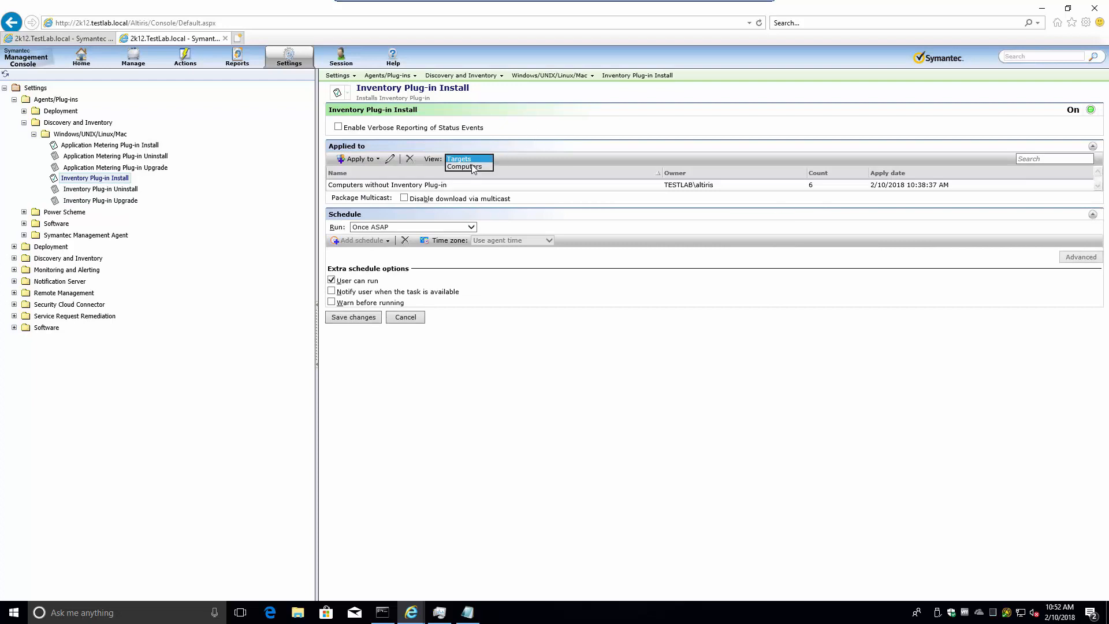
pyautogui.click(475, 173)
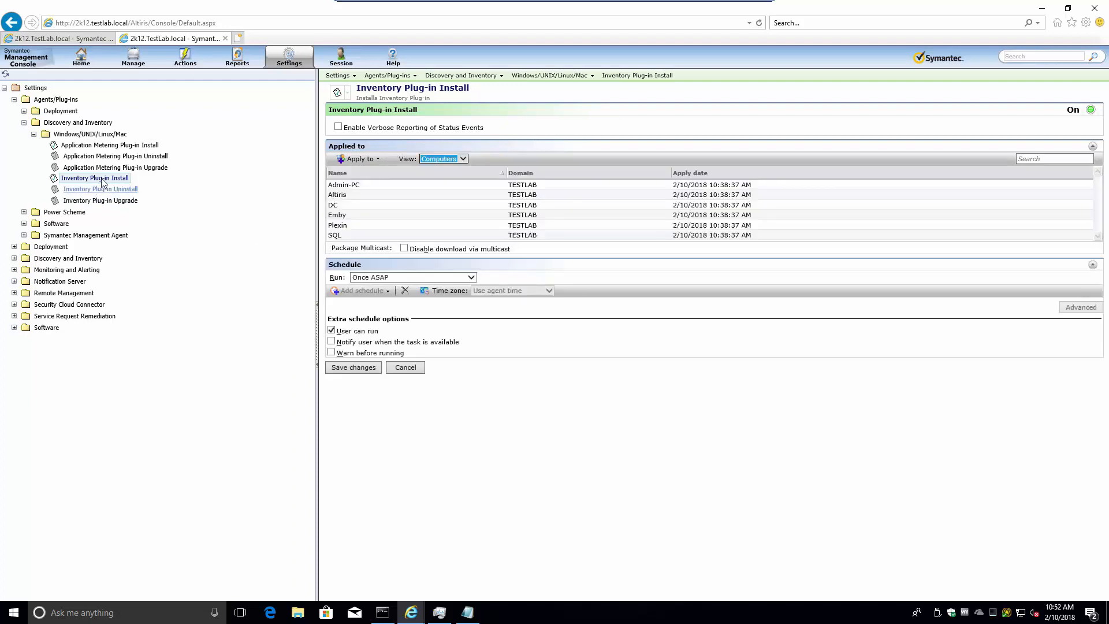
pyautogui.click(351, 186)
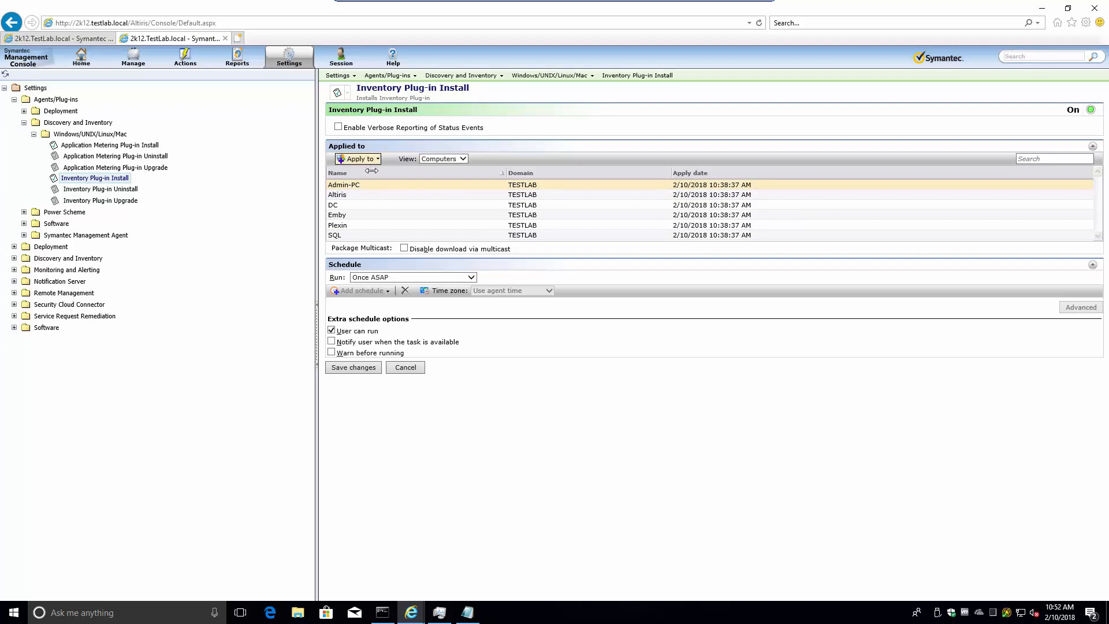
pyautogui.click(463, 159)
pyautogui.click(445, 165)
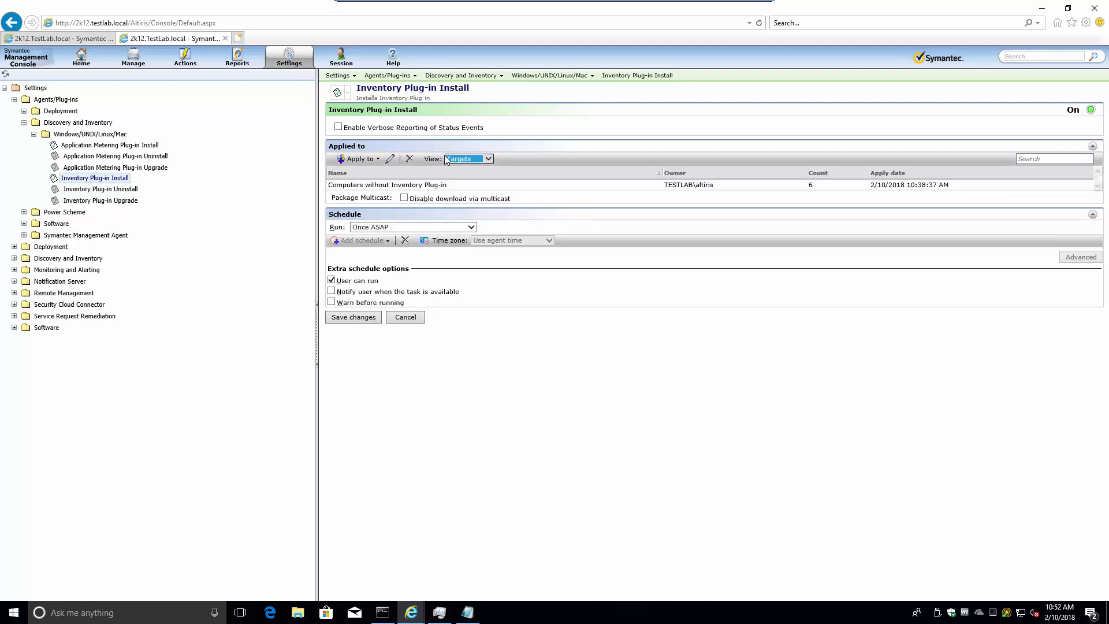
# Step: Inspect the Computers without Inventory Plug-in target, update its matching resources, and close the editor without changes
pyautogui.click(432, 185)
pyautogui.click(390, 159)
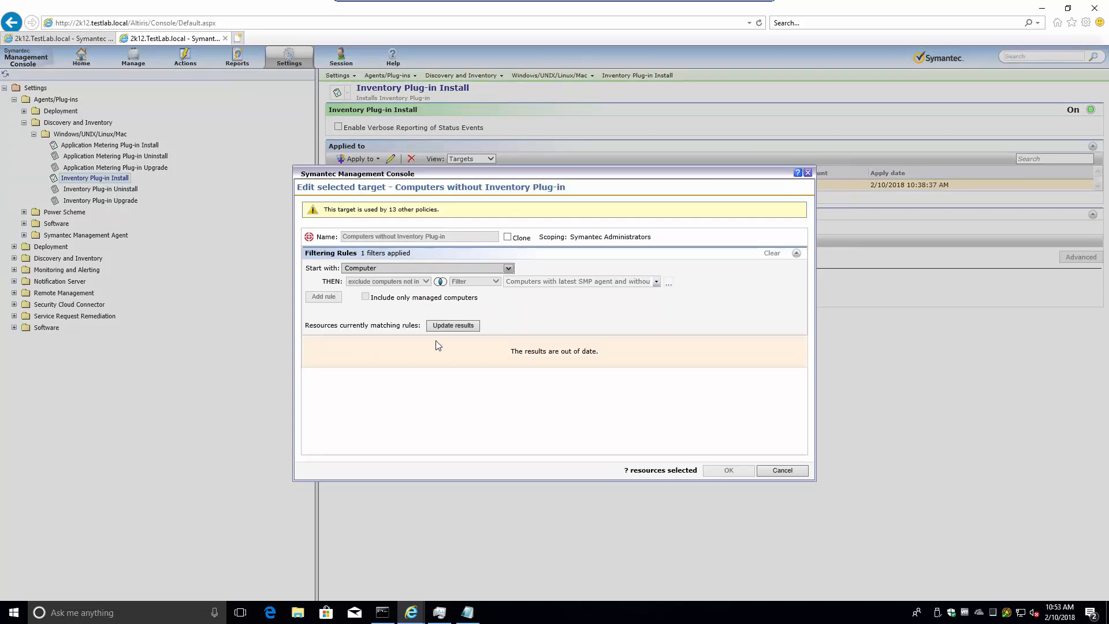
pyautogui.click(453, 325)
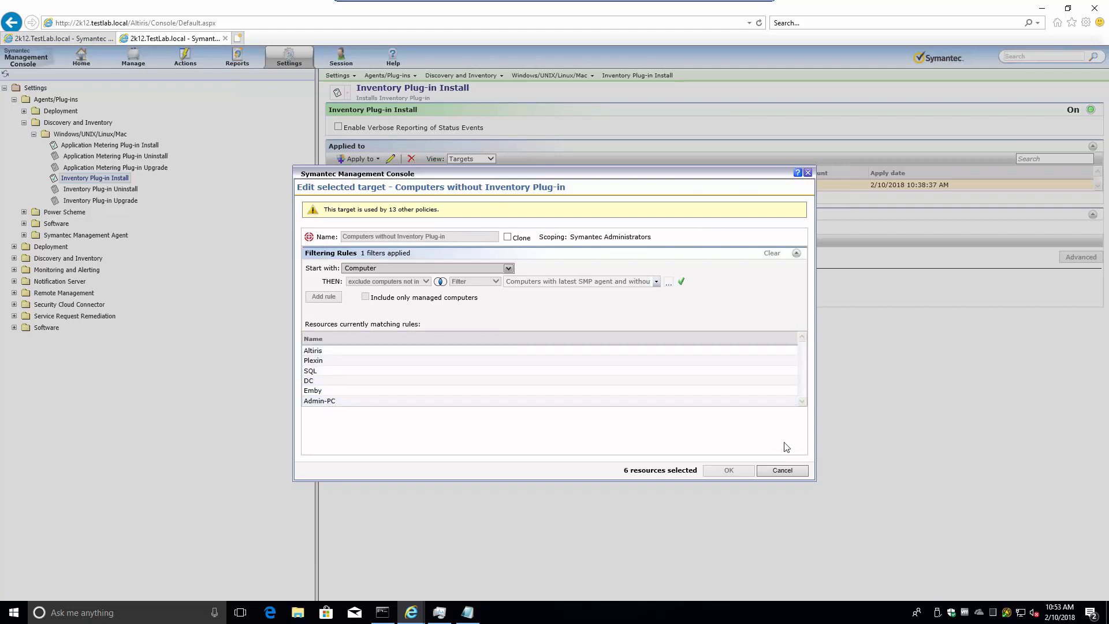
pyautogui.click(783, 471)
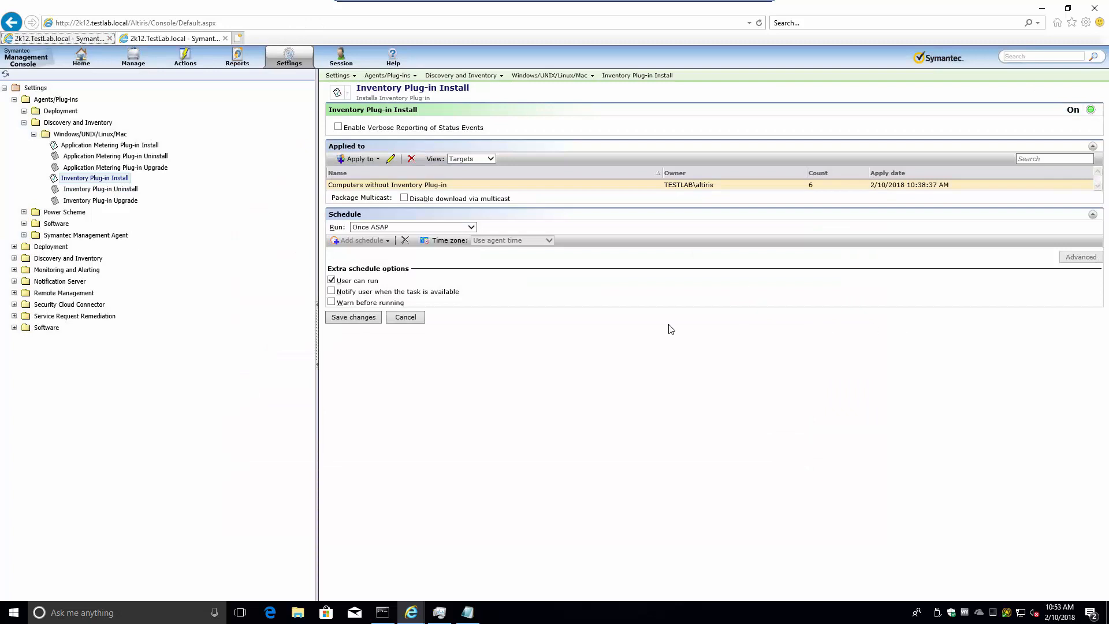
# Step: Return to the Resource Membership Update page in the first console tab and run the Policy update schedule
pyautogui.click(59, 38)
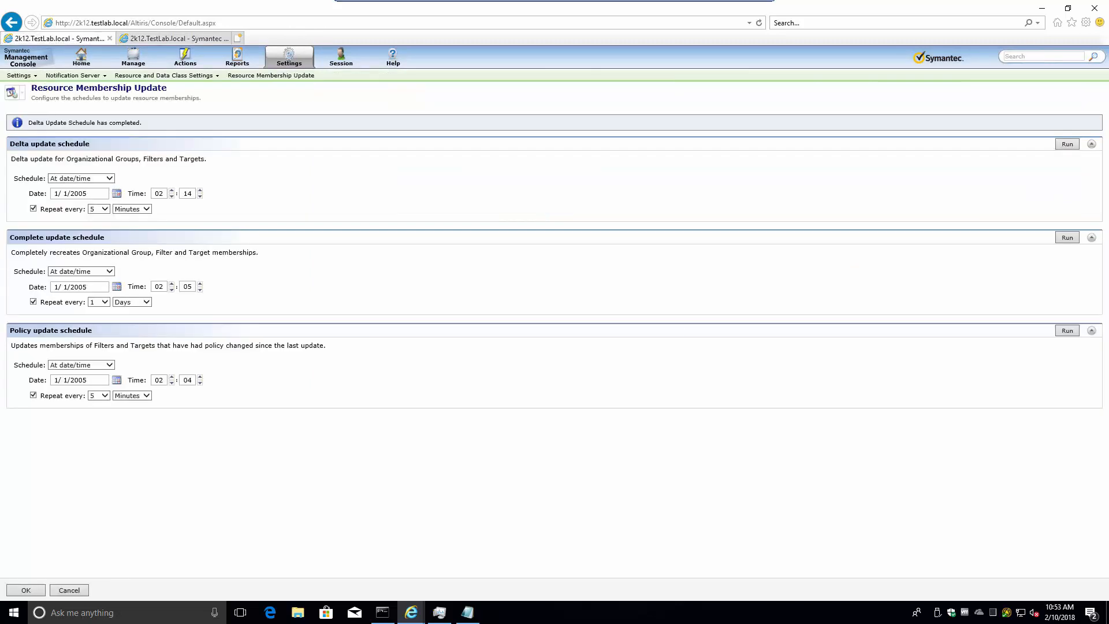
pyautogui.click(1066, 332)
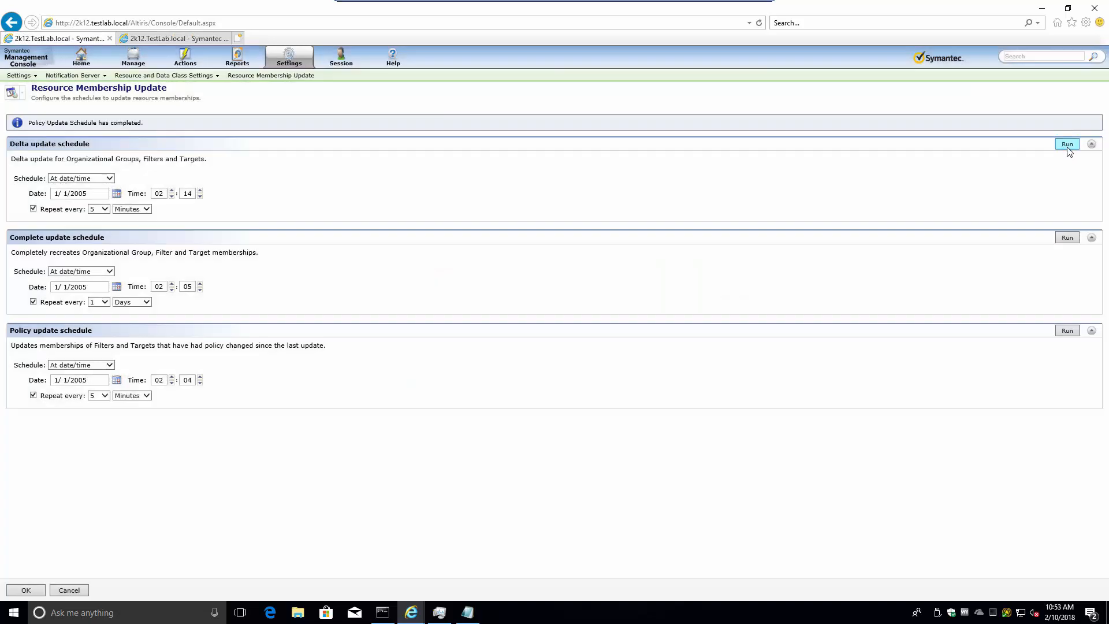
# Step: Run the Delta update schedule and request an updated configuration from the Symantec Management Agent on this computer
pyautogui.click(1067, 146)
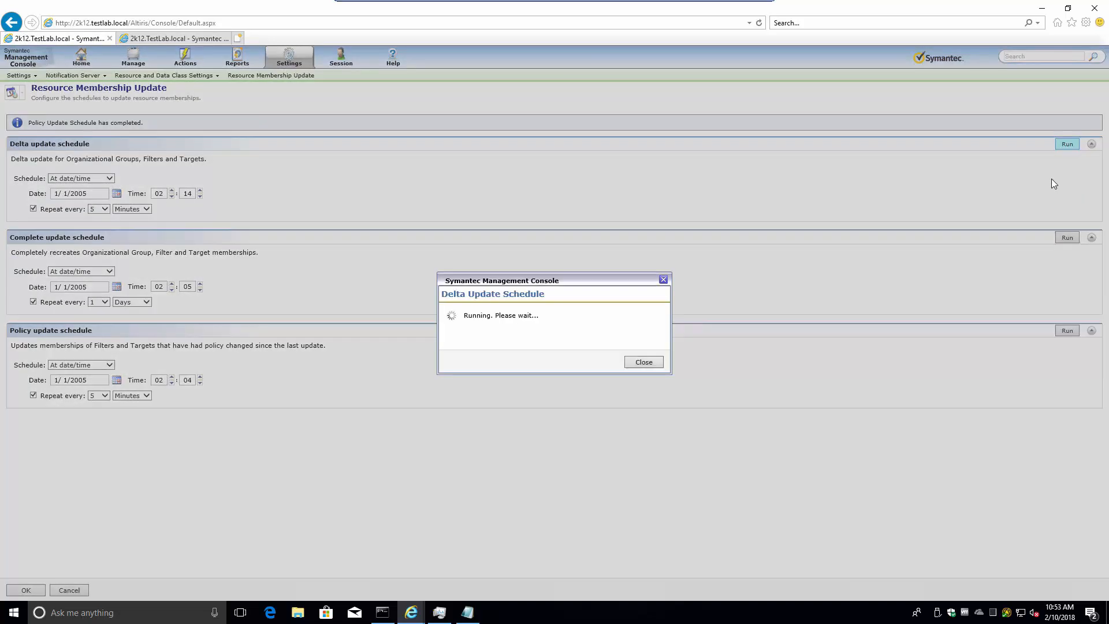
pyautogui.rightClick(1006, 612)
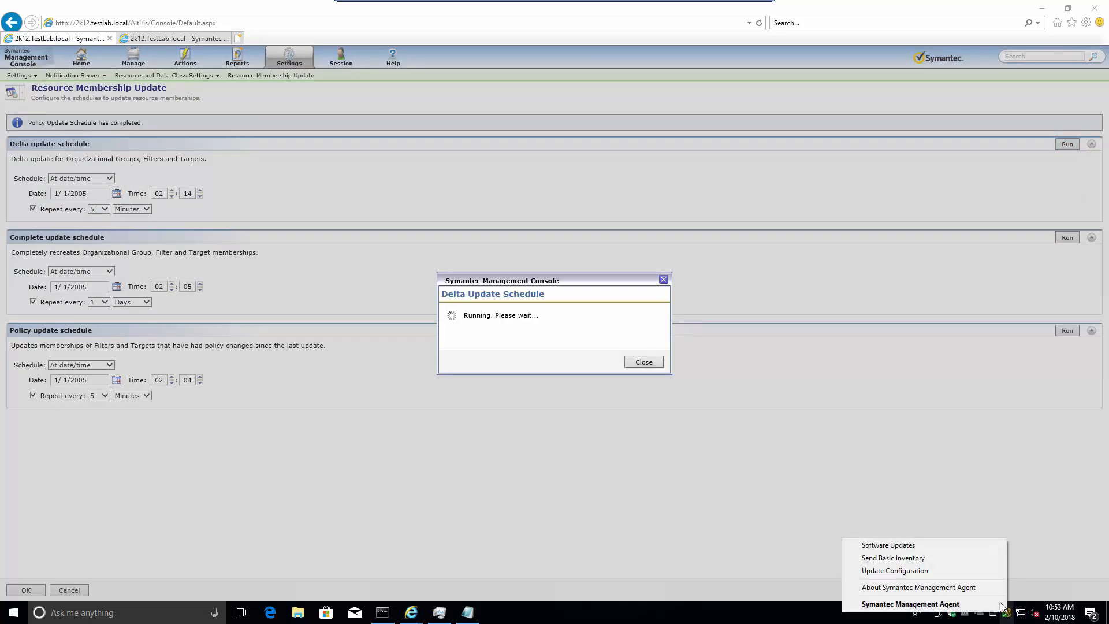
pyautogui.click(984, 604)
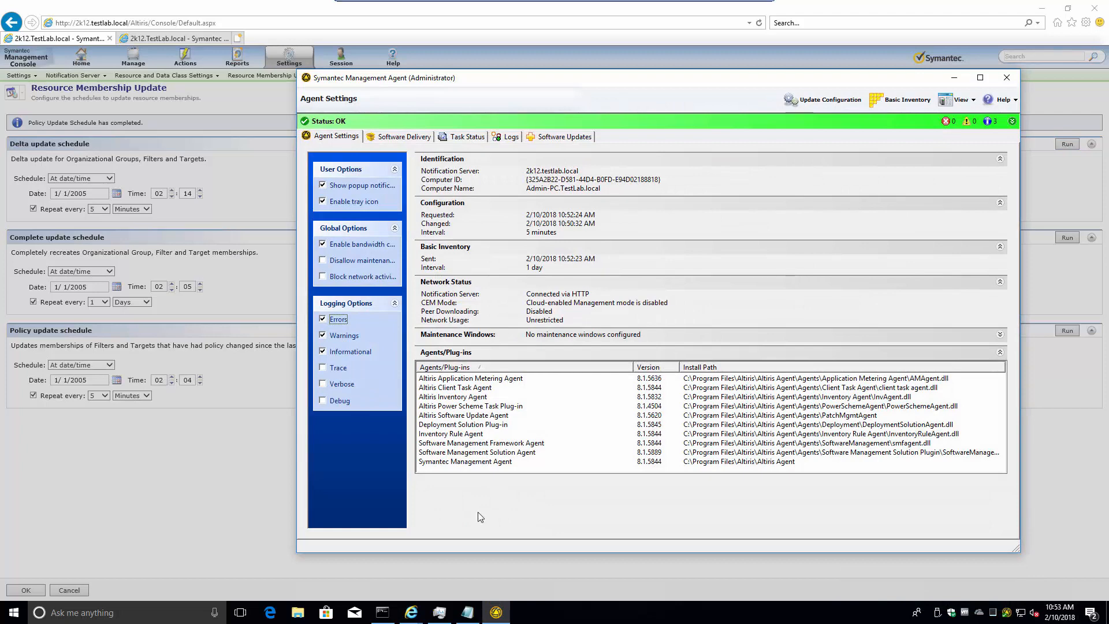
pyautogui.moveTo(645, 87); pyautogui.dragTo(716, 400)
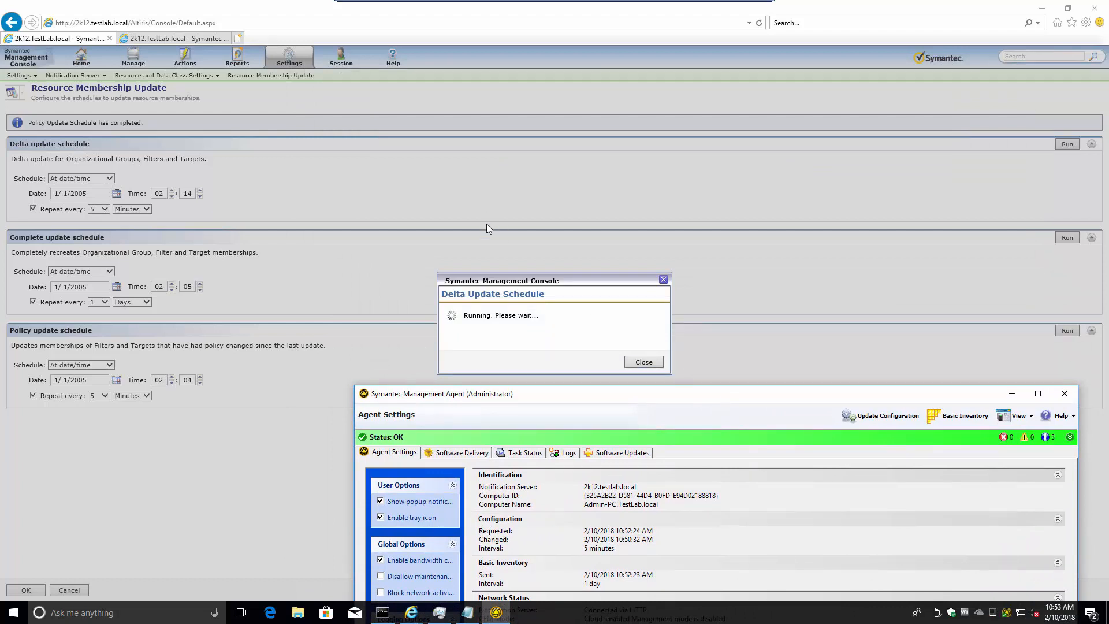
pyautogui.click(884, 416)
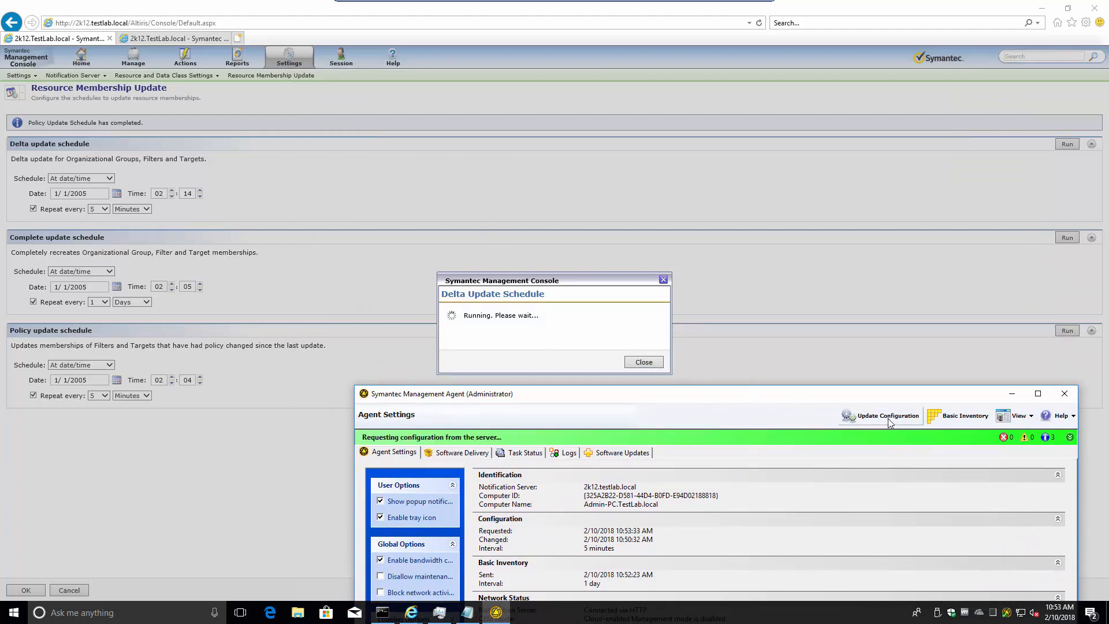
pyautogui.moveTo(656, 396); pyautogui.dragTo(572, 9)
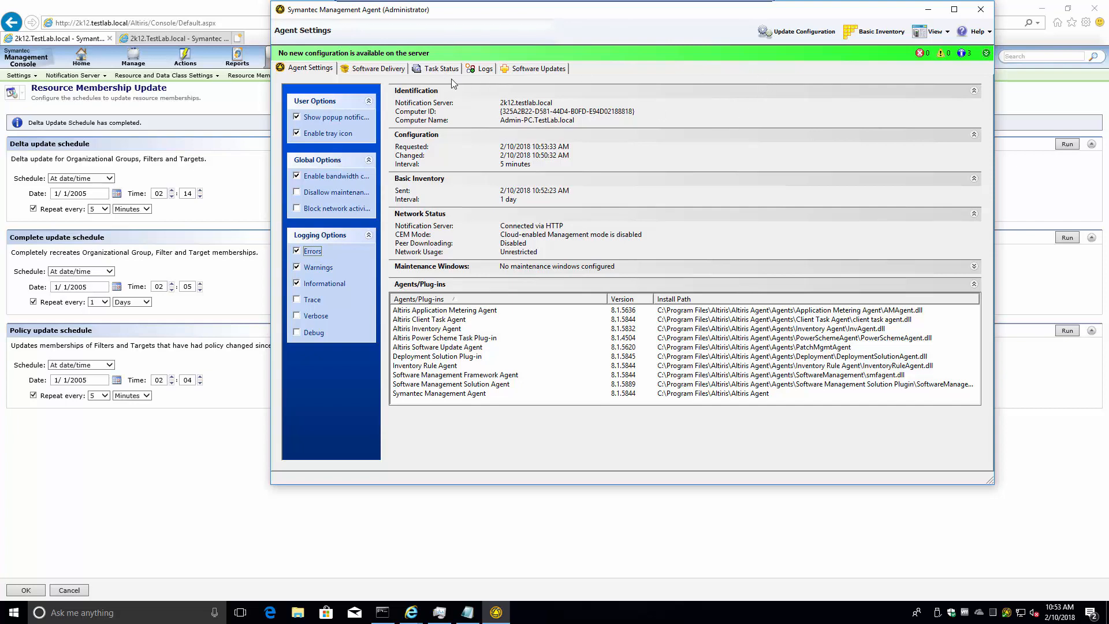
# Step: Review the agent's Software Updates, Logs, Task Status and Software Delivery pages, ending back at Agent Settings
pyautogui.click(513, 70)
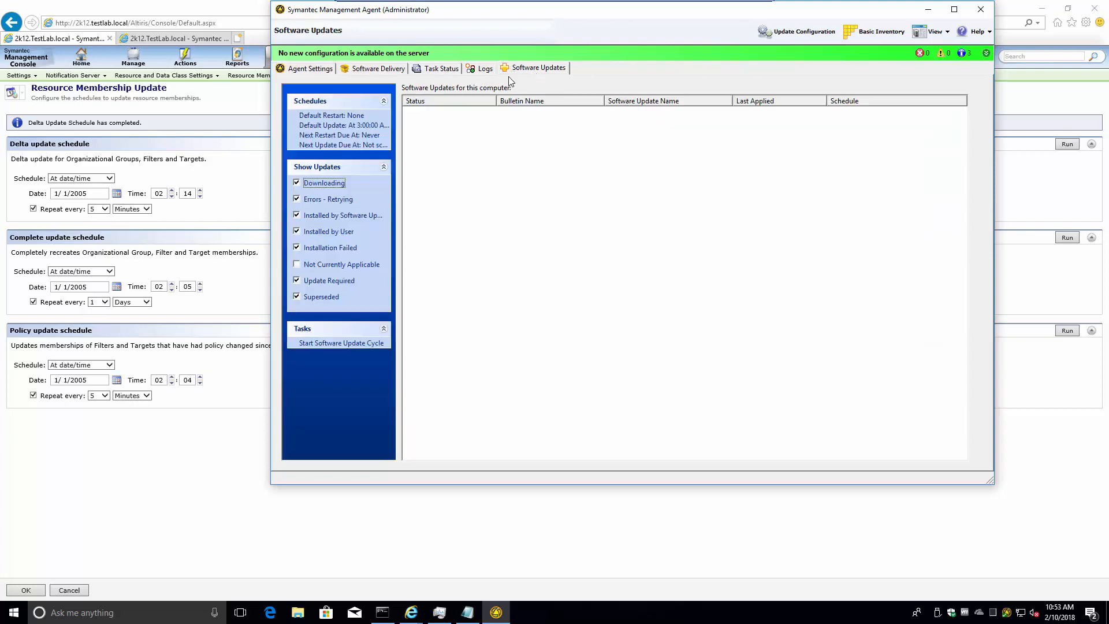
pyautogui.click(484, 69)
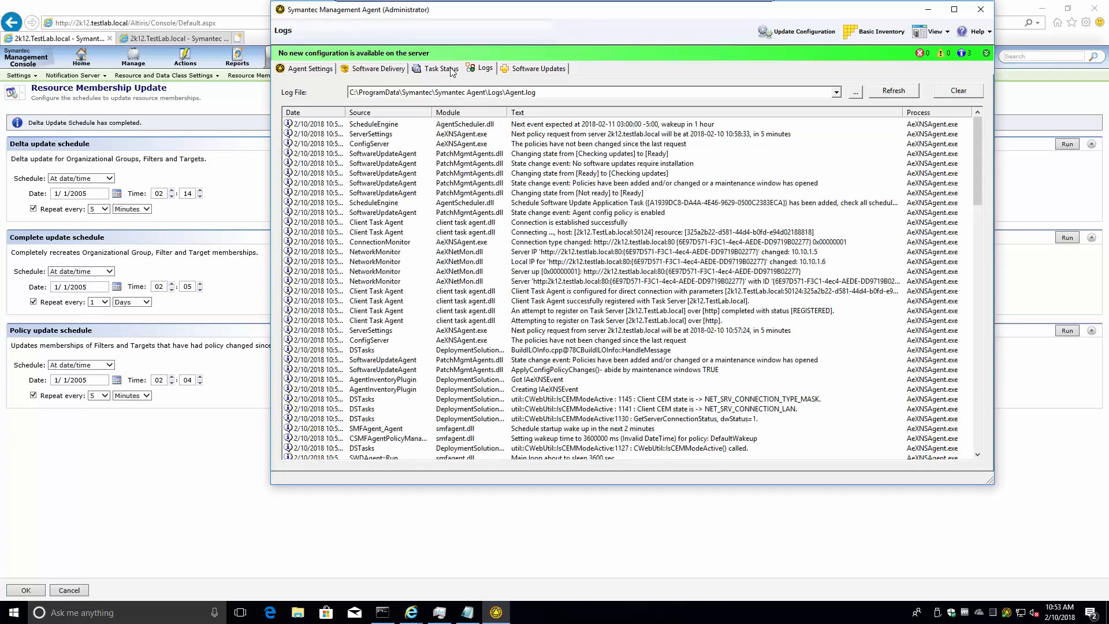
pyautogui.click(438, 68)
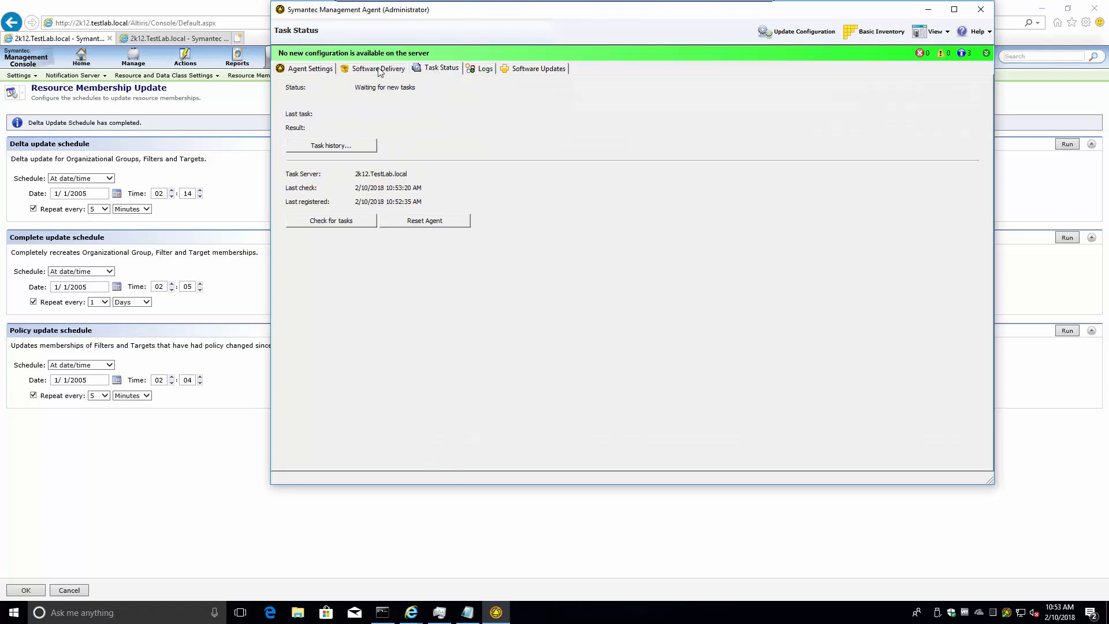
pyautogui.click(380, 69)
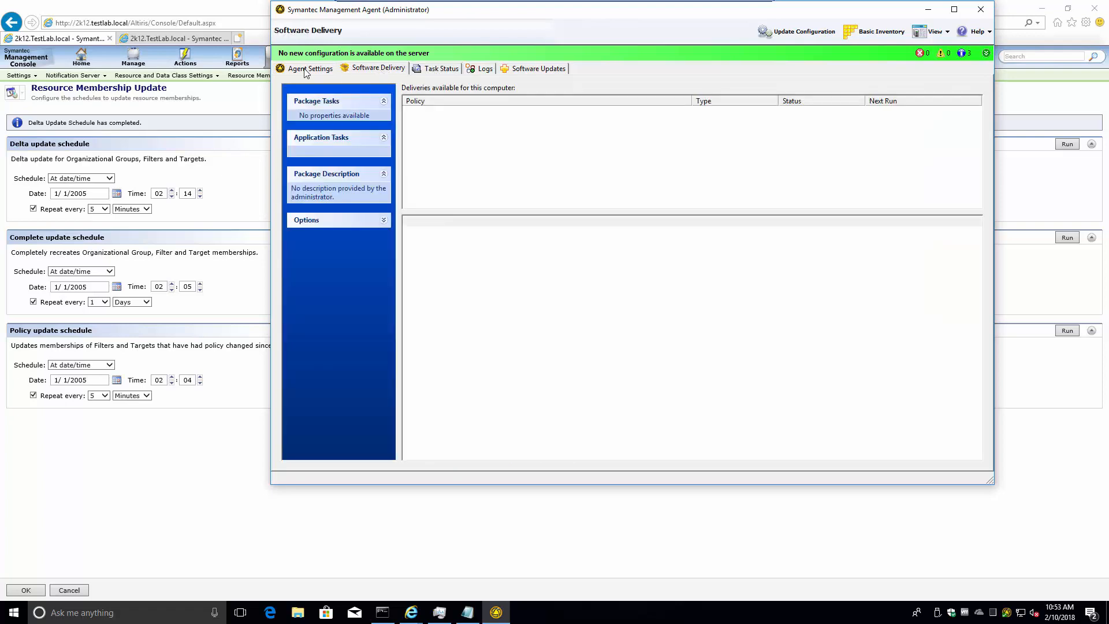
pyautogui.click(306, 70)
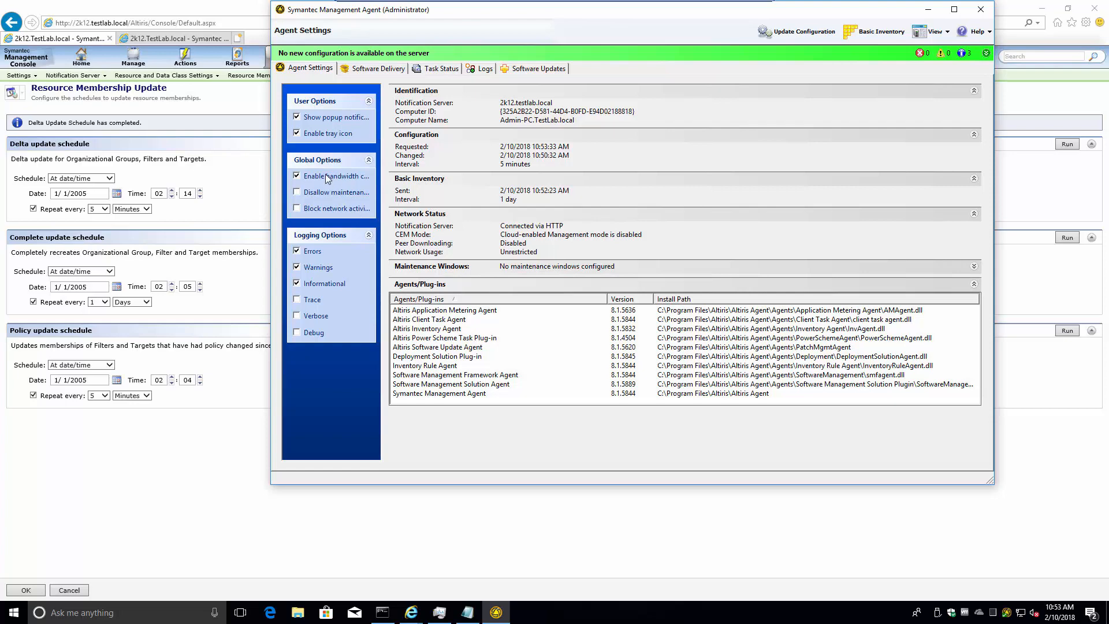
# Step: Turn on the display of expired packages in the agent's Software Delivery, recheck the Agent Settings, and close the agent
pyautogui.click(373, 69)
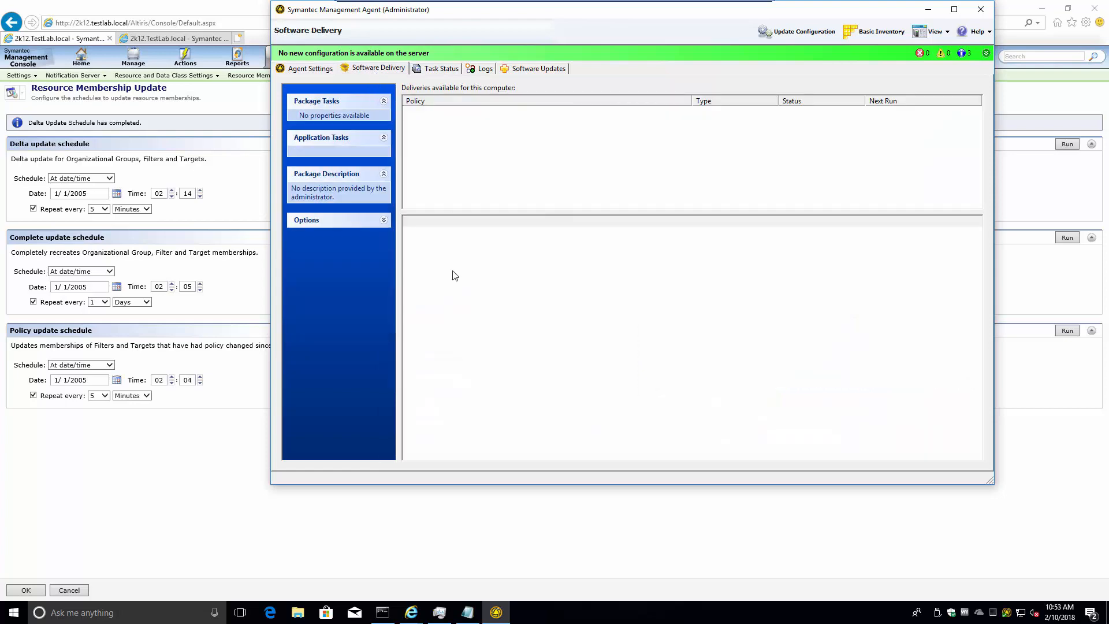
pyautogui.click(384, 222)
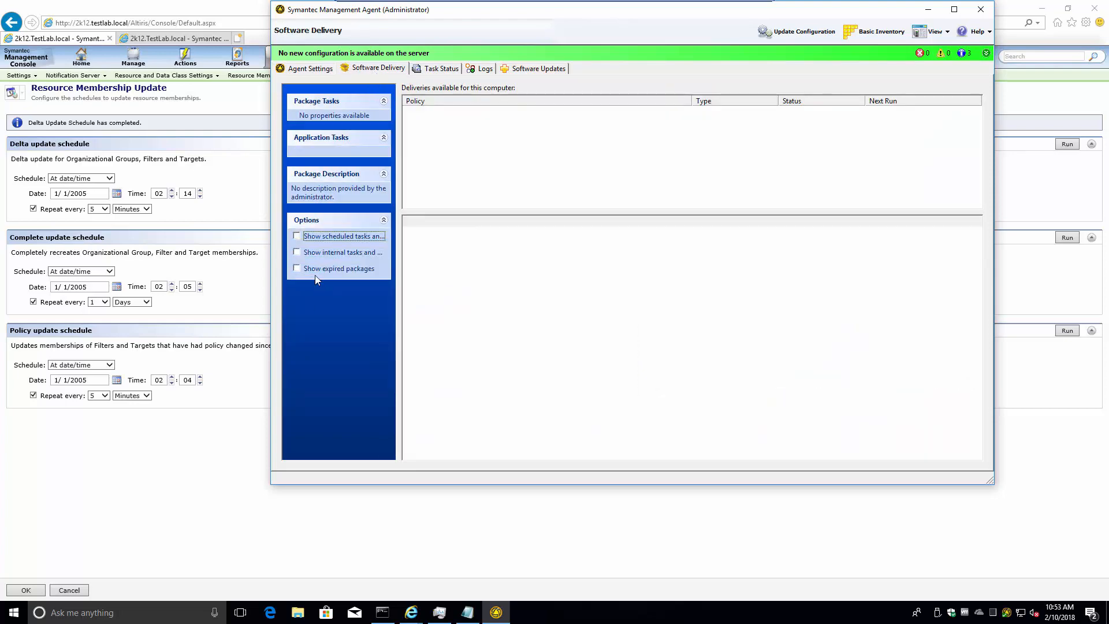
pyautogui.click(318, 267)
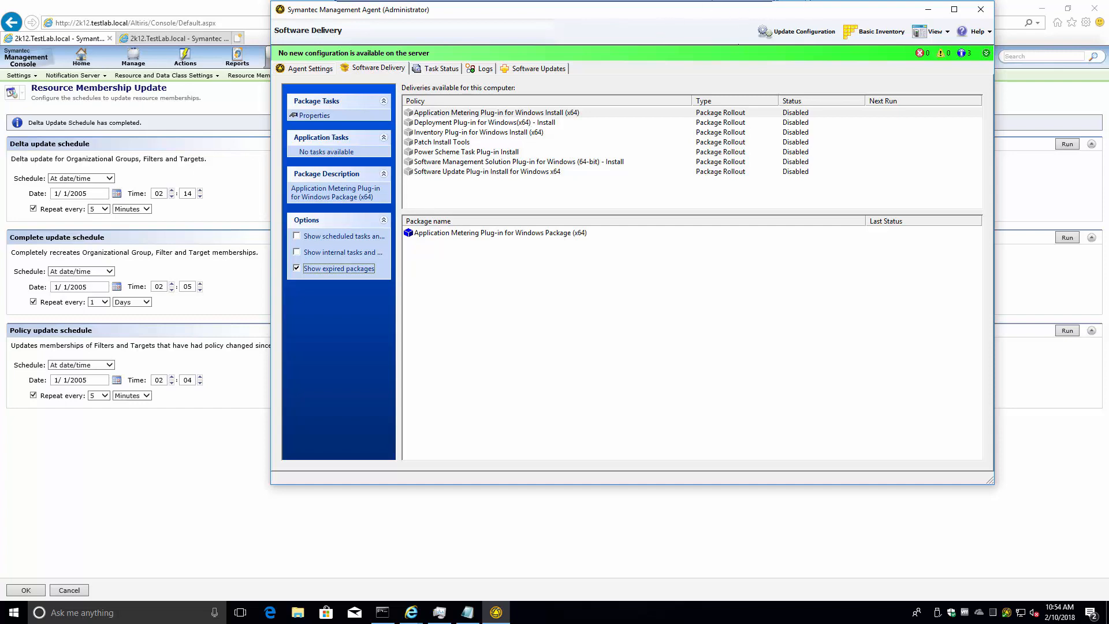
pyautogui.moveTo(584, 9); pyautogui.dragTo(595, 66)
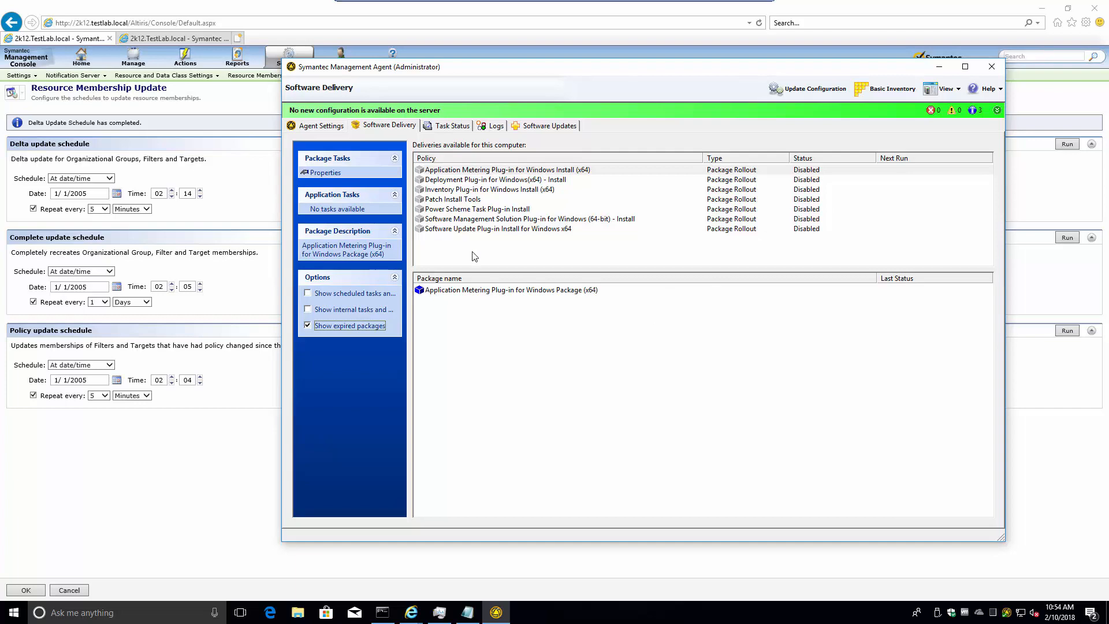
pyautogui.click(319, 128)
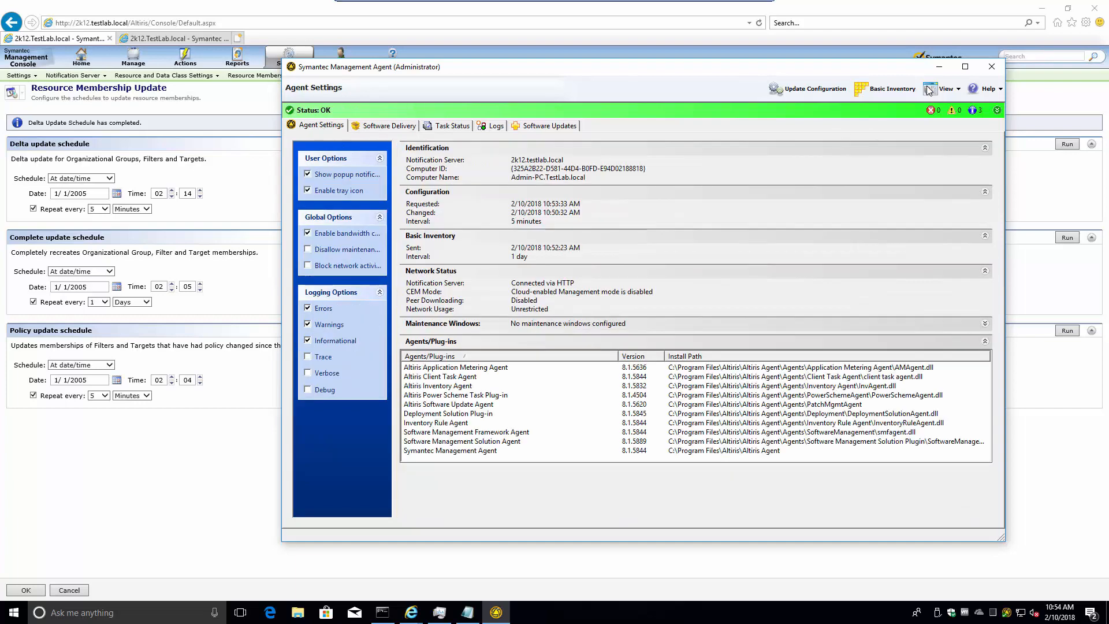
pyautogui.click(992, 68)
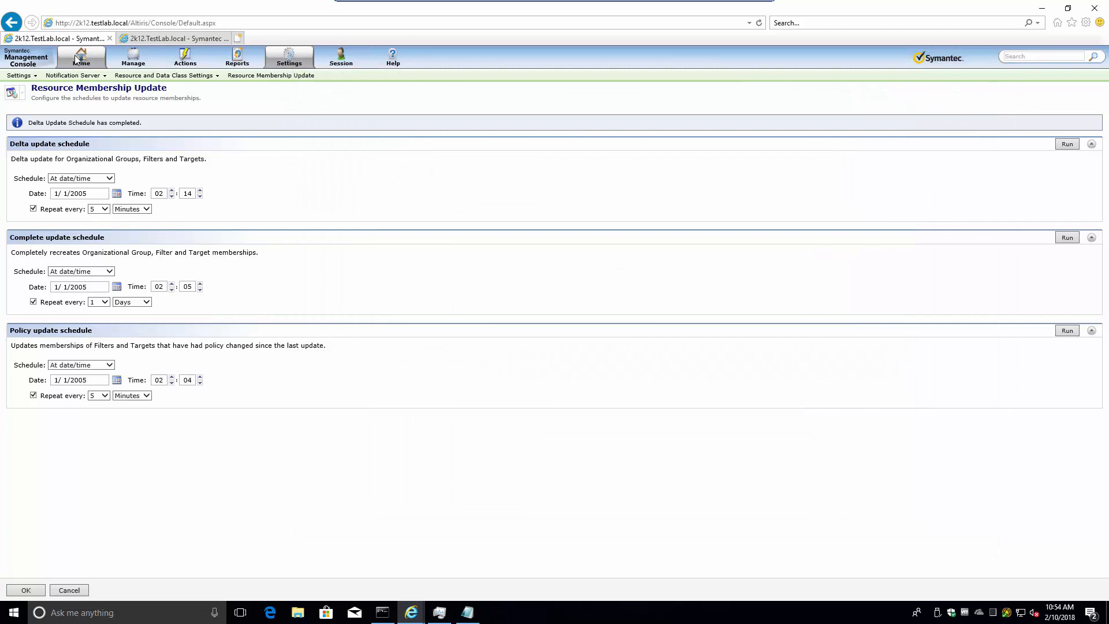
# Step: Open the Collect Full Inventory policy from the console's Home page and examine its schedule and applied-to options
pyautogui.click(78, 59)
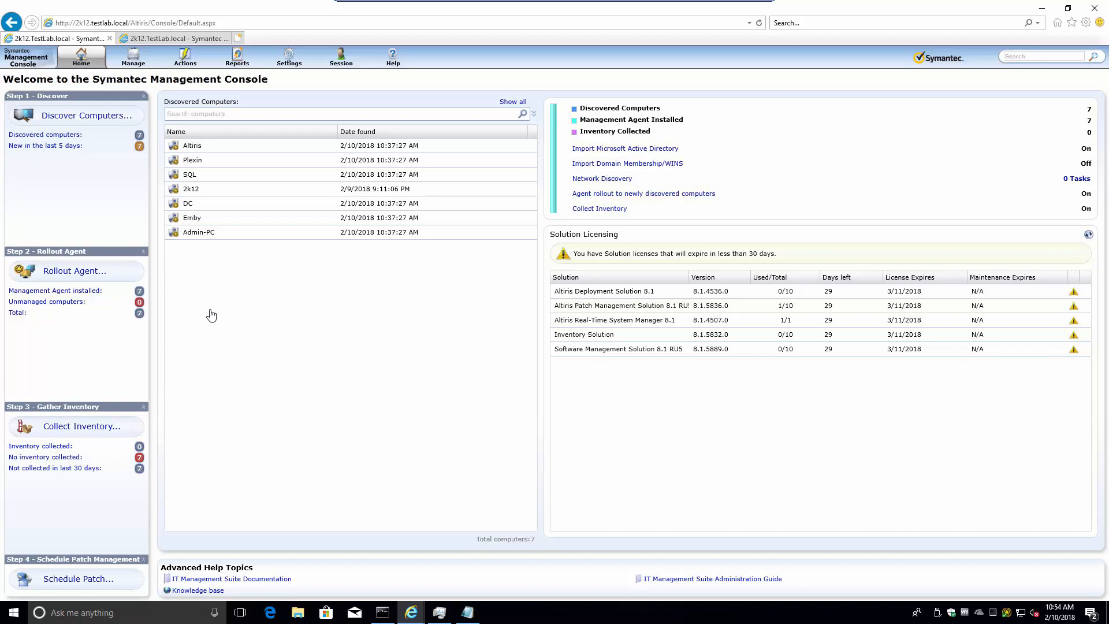
pyautogui.click(110, 428)
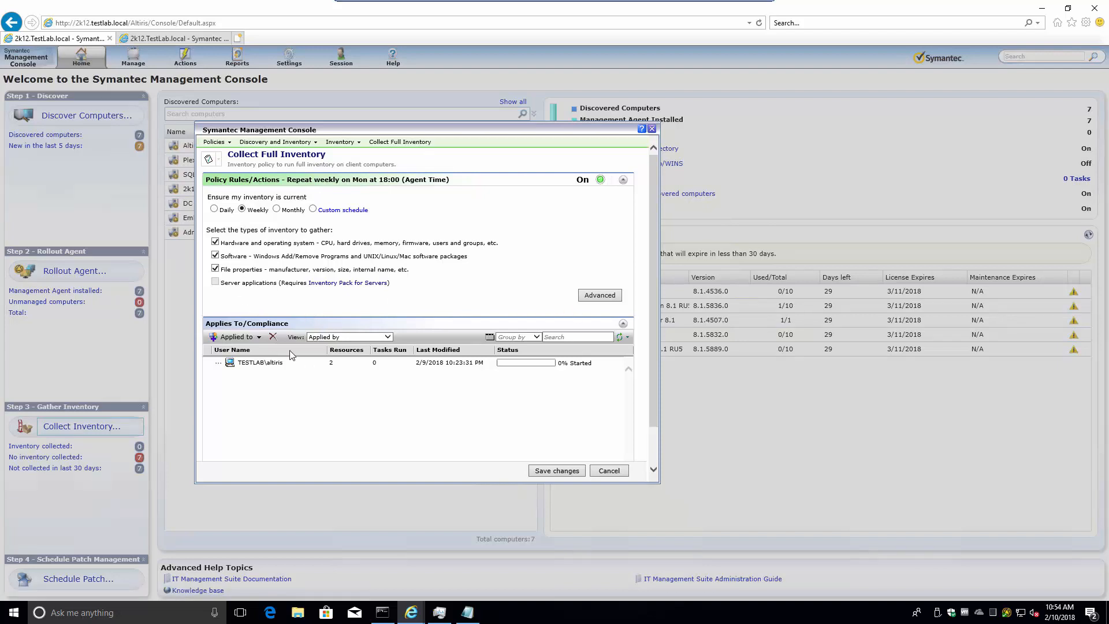
pyautogui.click(246, 365)
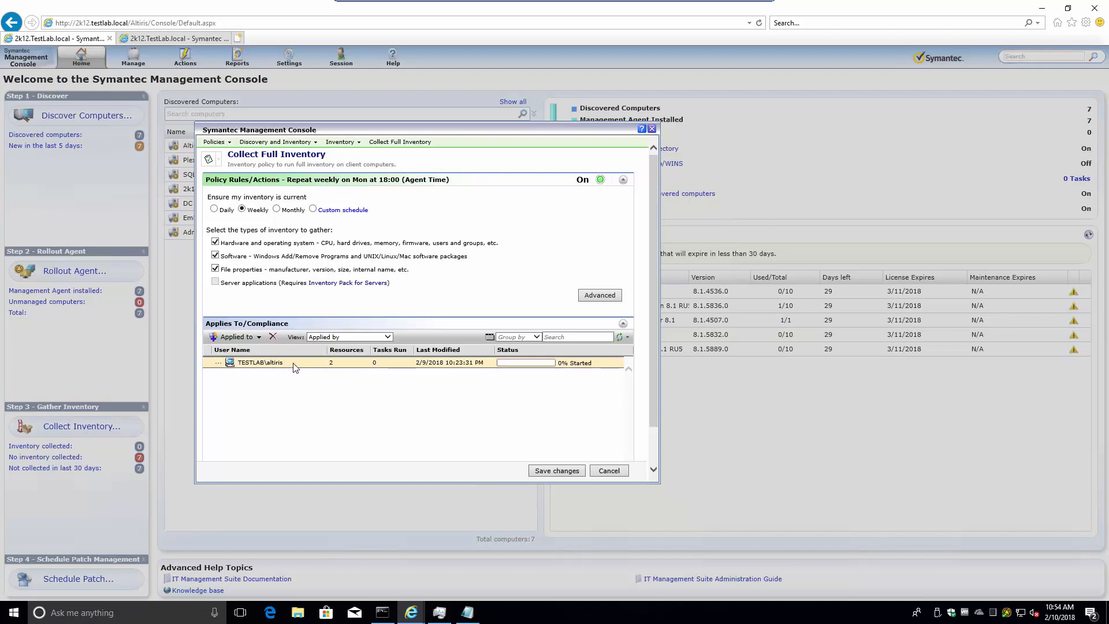
pyautogui.click(260, 337)
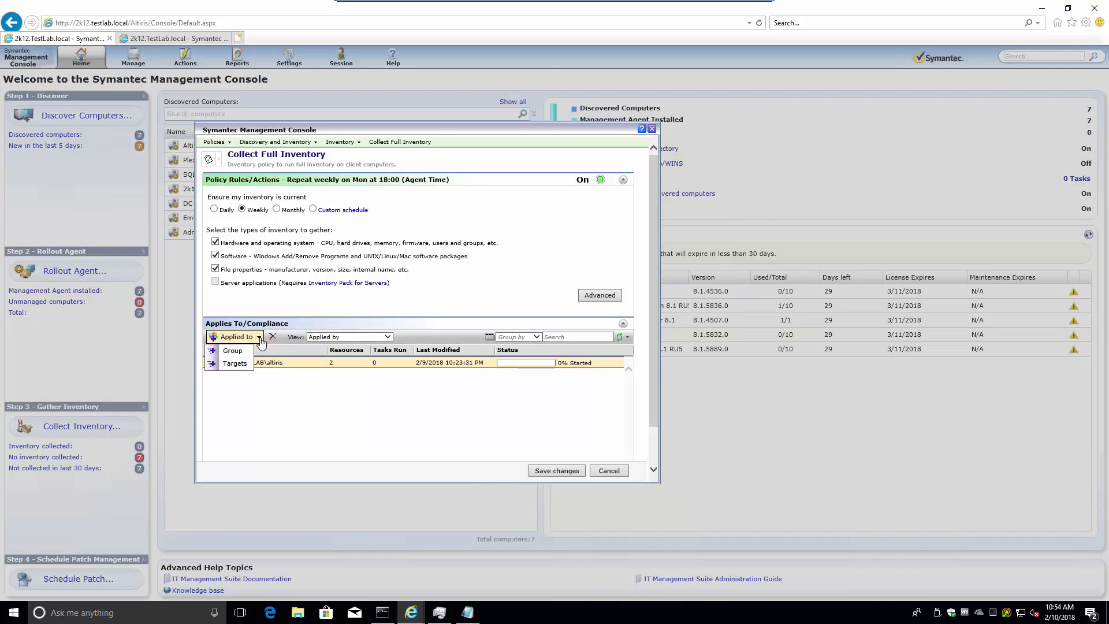
pyautogui.click(295, 365)
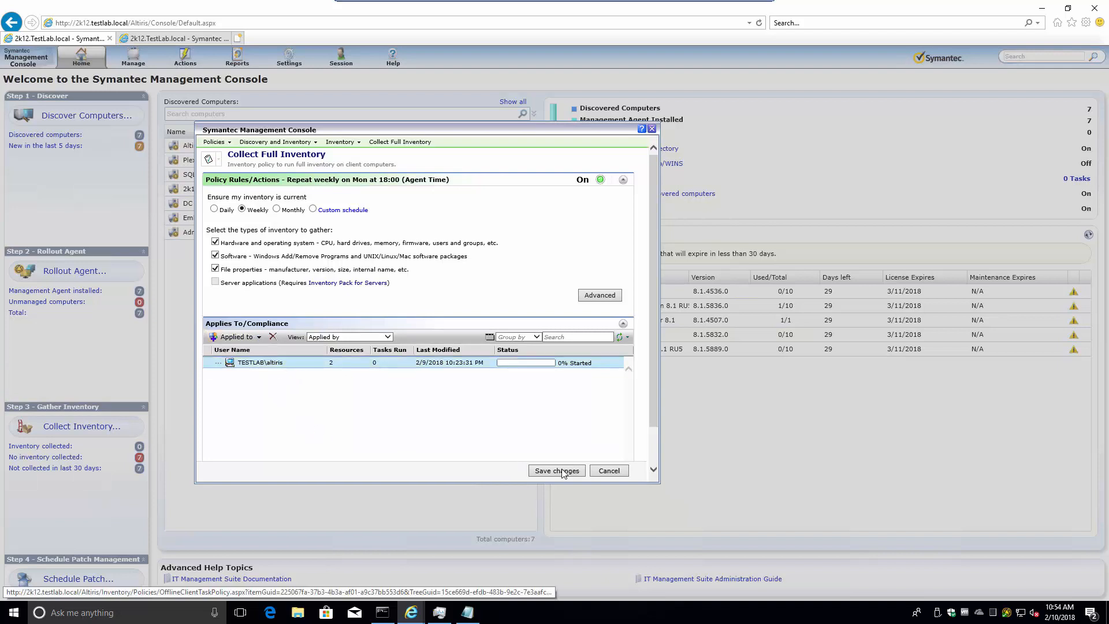
# Step: Refresh the Applies To/Compliance list of Collect Full Inventory, save the policy, and close its window
pyautogui.click(653, 450)
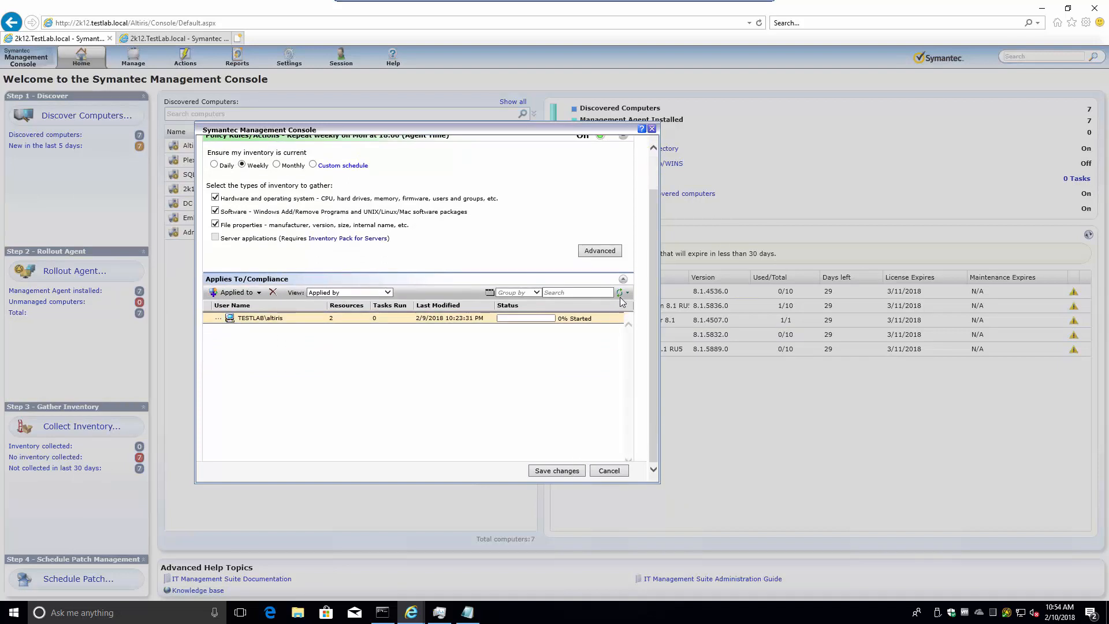
pyautogui.click(619, 294)
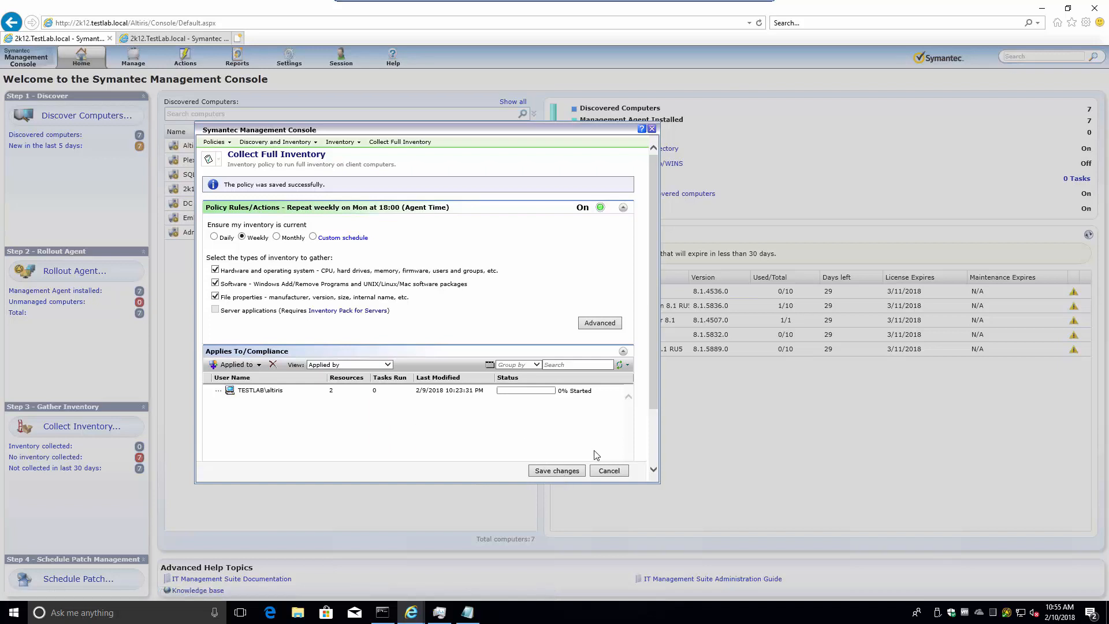
pyautogui.click(558, 471)
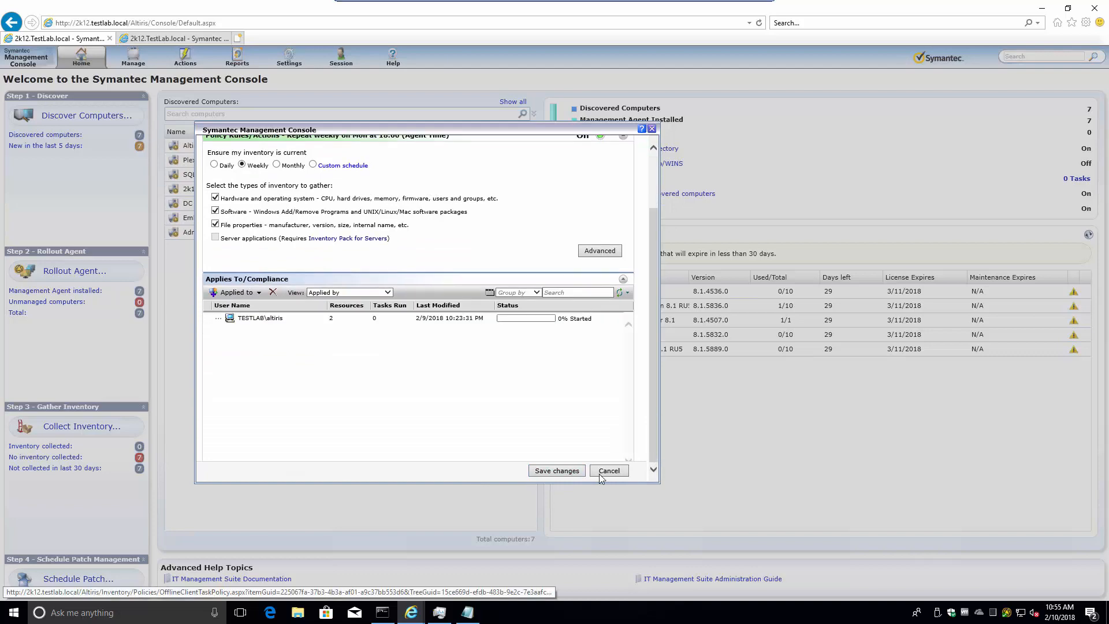
pyautogui.scroll(2, 523, 404)
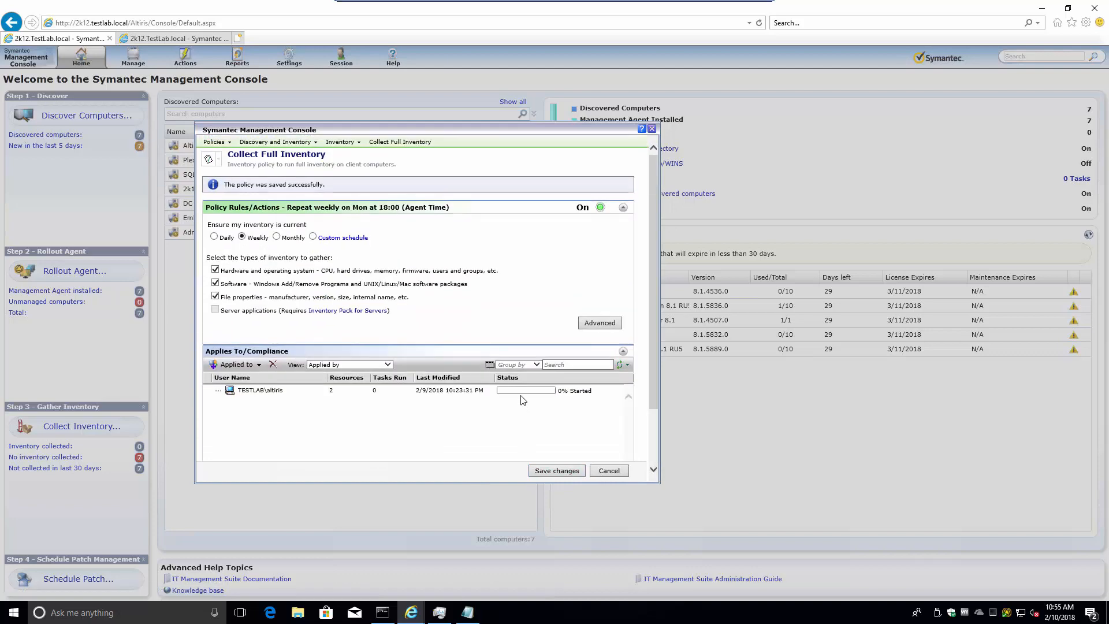
pyautogui.click(652, 128)
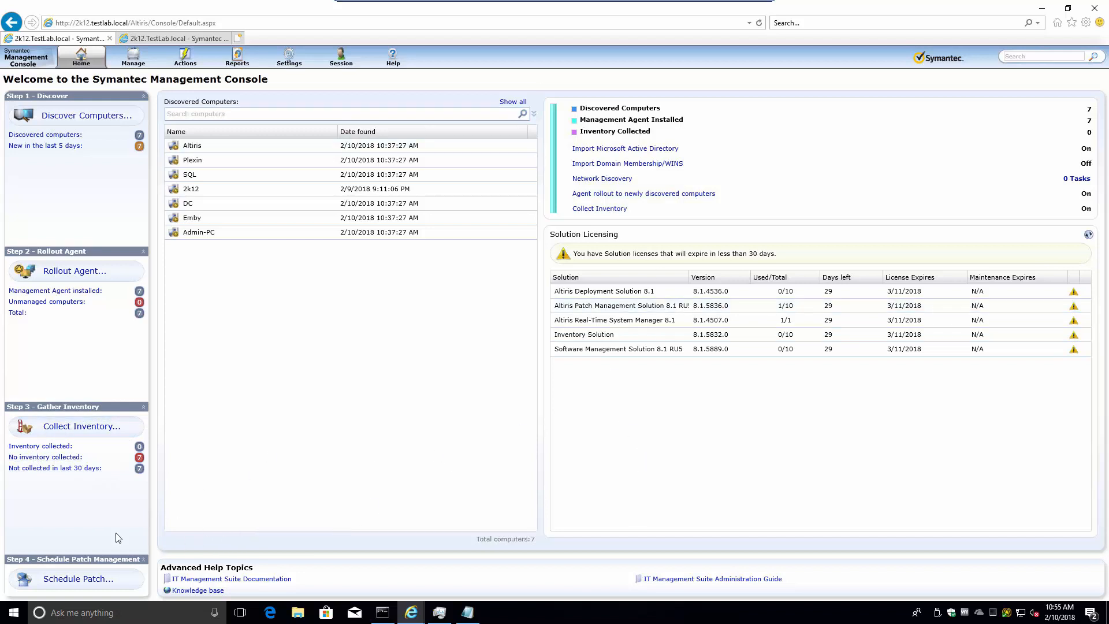
# Step: View the Schedule Patch wizard, close it without changes, and return to the Inventory Plug-in Install policy in the second console tab
pyautogui.click(71, 586)
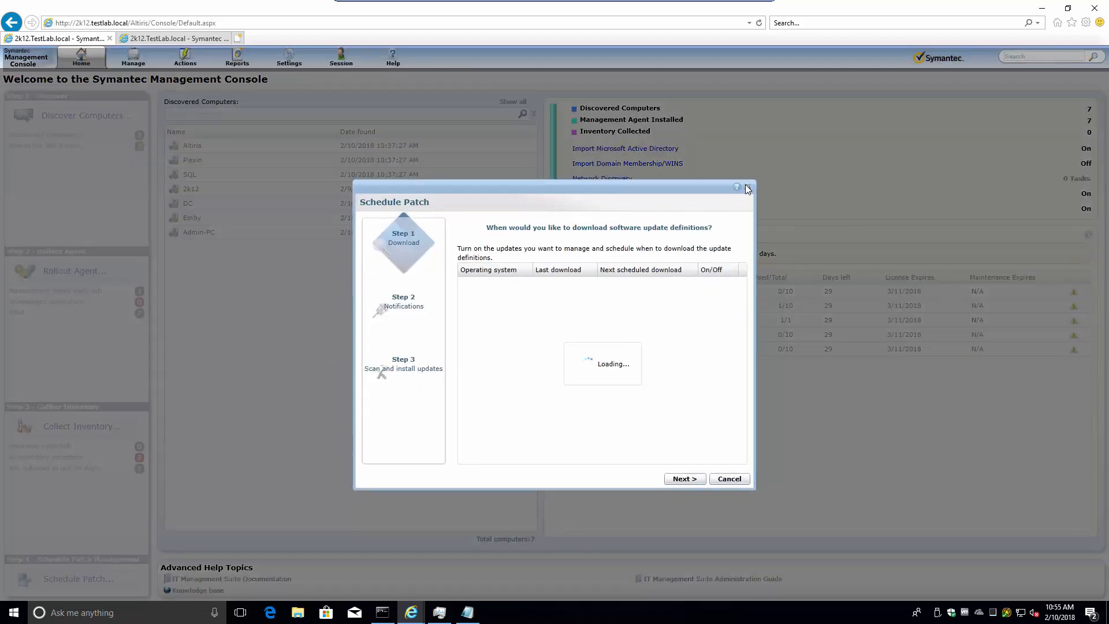
pyautogui.click(748, 187)
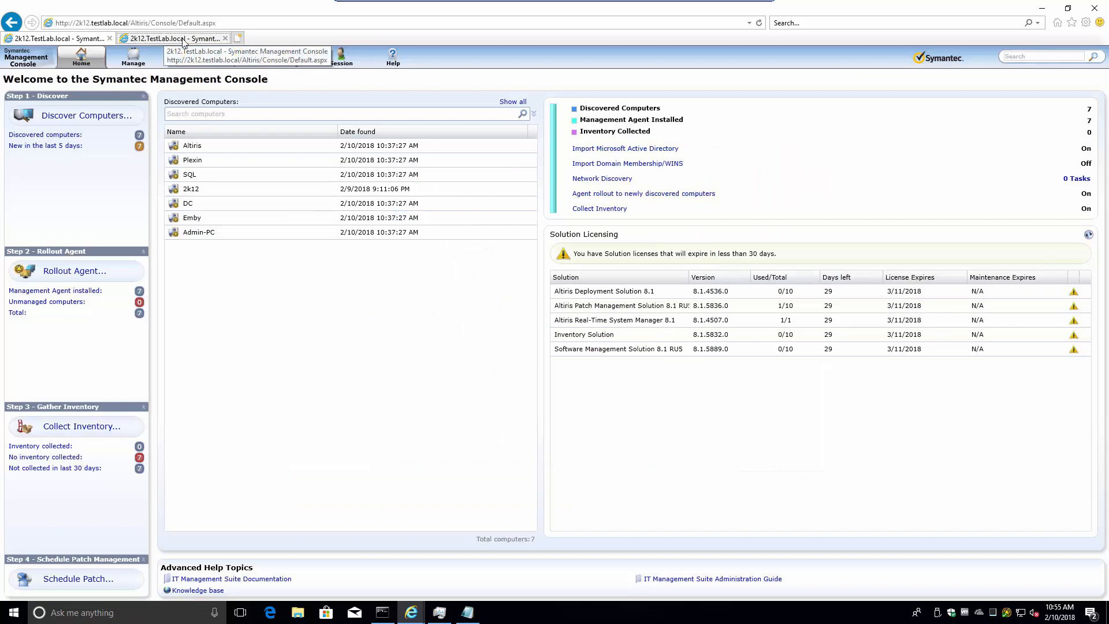
pyautogui.click(173, 38)
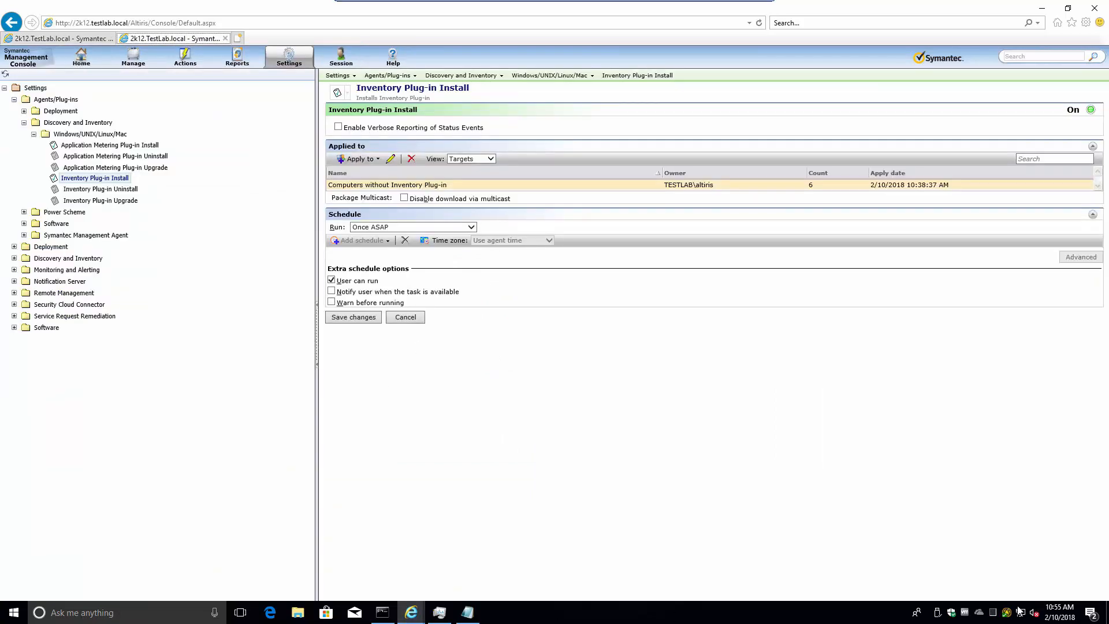
# Step: Reopen the Symantec Management Agent, update its configuration, and send the basic inventory
pyautogui.doubleClick(1007, 613)
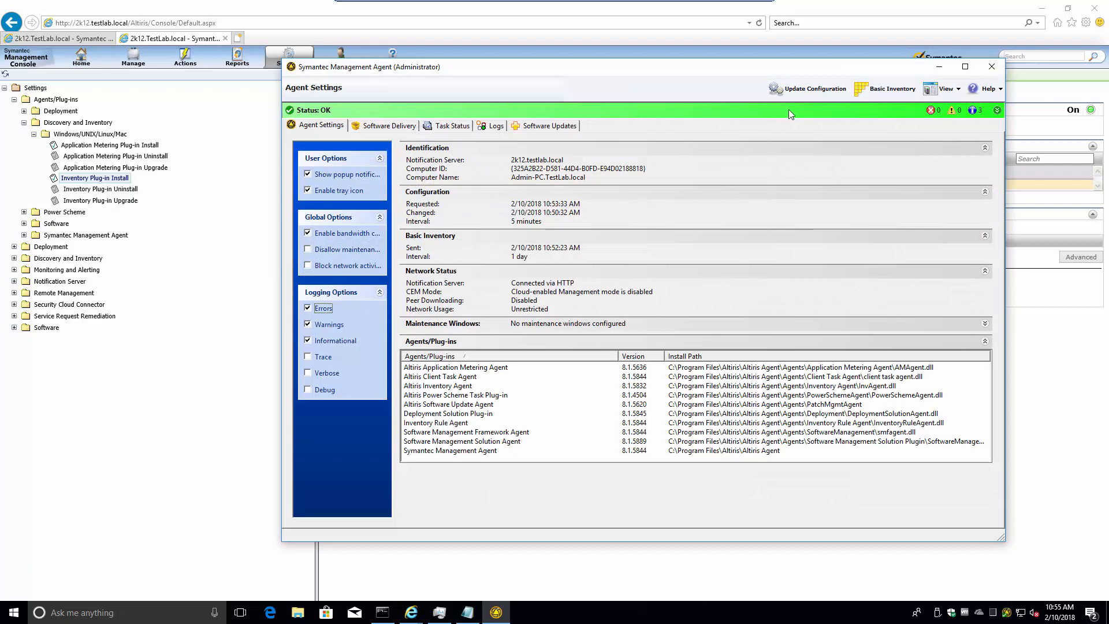
pyautogui.click(804, 90)
pyautogui.click(889, 90)
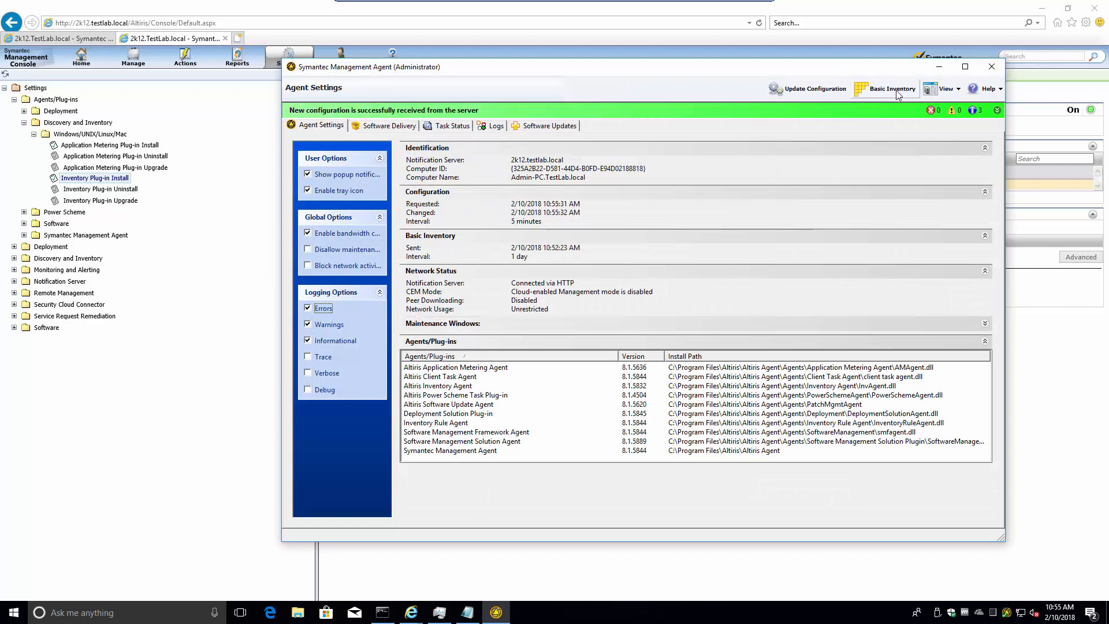
# Step: Check the agent's updates, logs and task status, ending at the list of available software deliveries
pyautogui.click(956, 91)
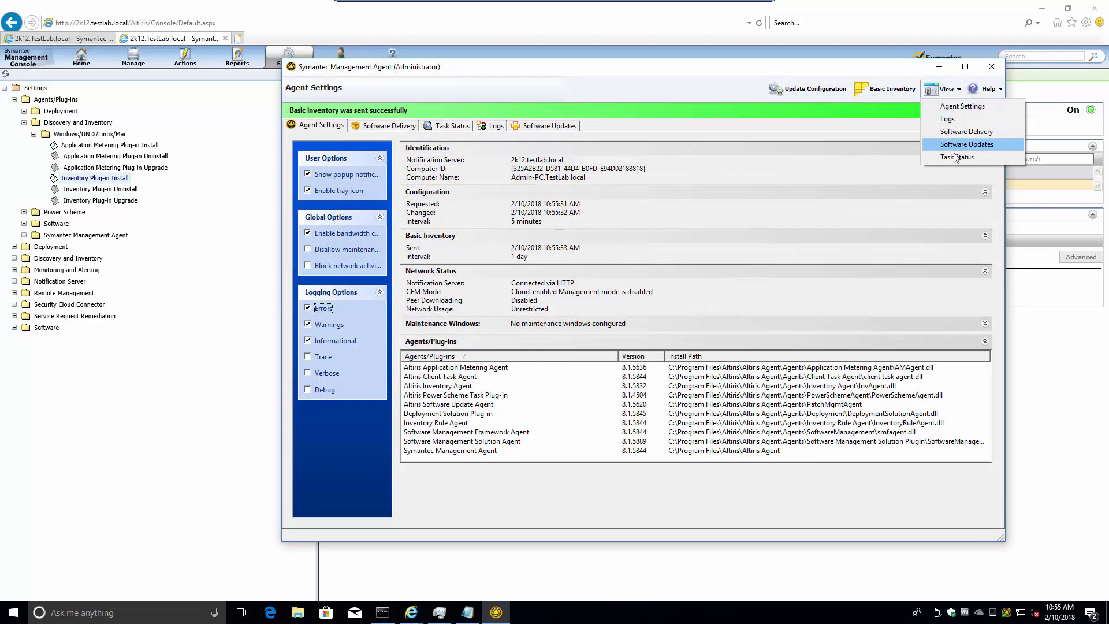
pyautogui.click(545, 126)
pyautogui.click(496, 126)
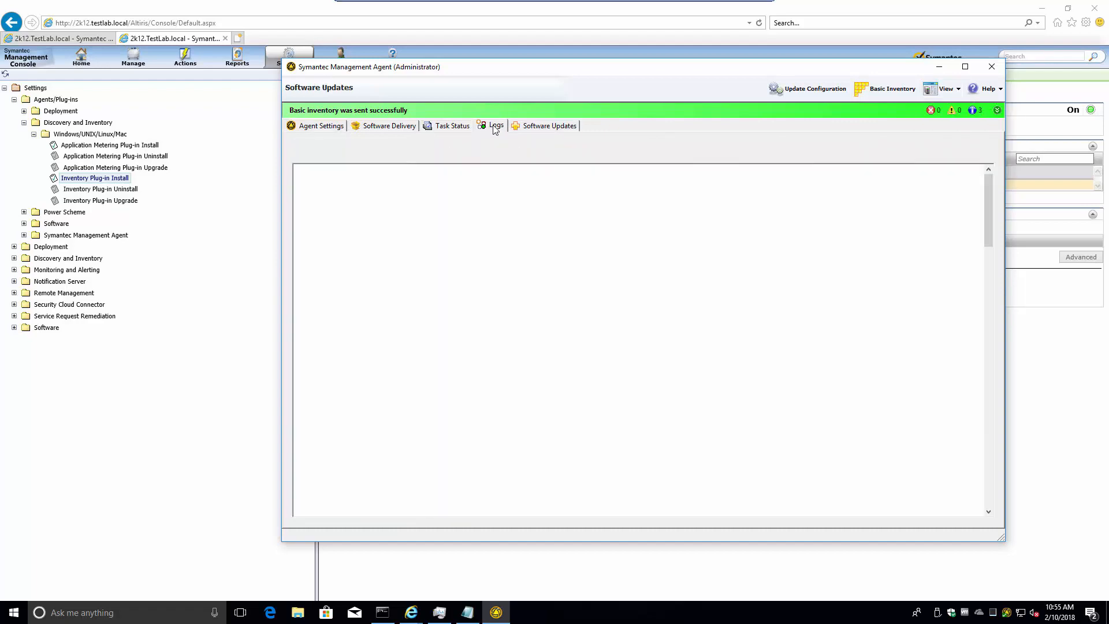
pyautogui.click(447, 127)
pyautogui.click(382, 127)
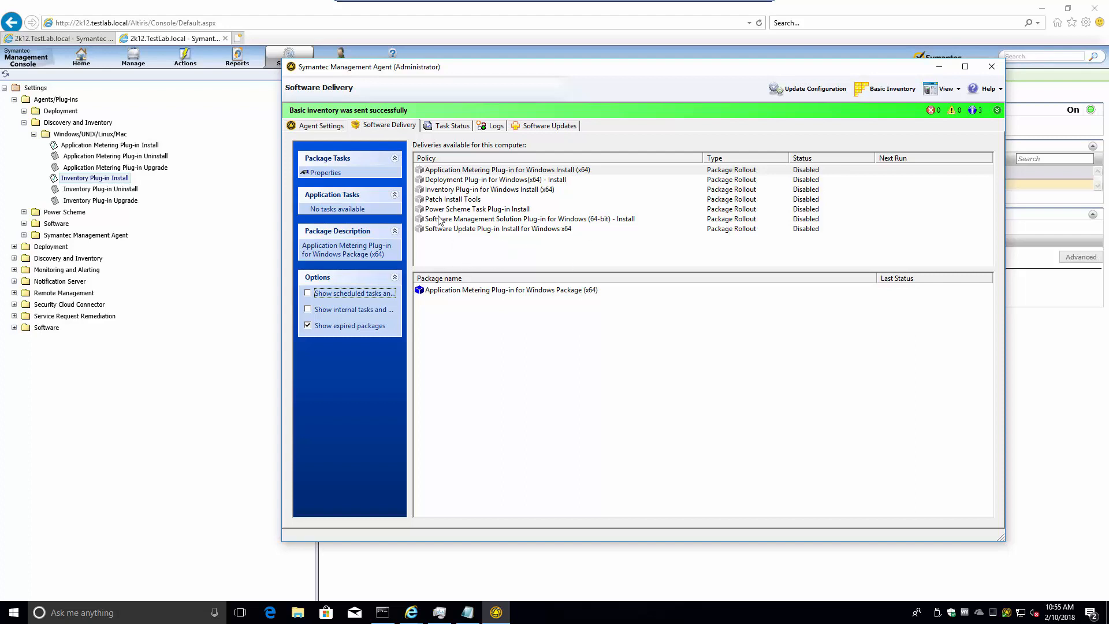
# Step: Change the agent's delivery list options to hide expired packages and show internal and scheduled tasks, and return to the agent settings
pyautogui.click(322, 325)
pyautogui.click(328, 309)
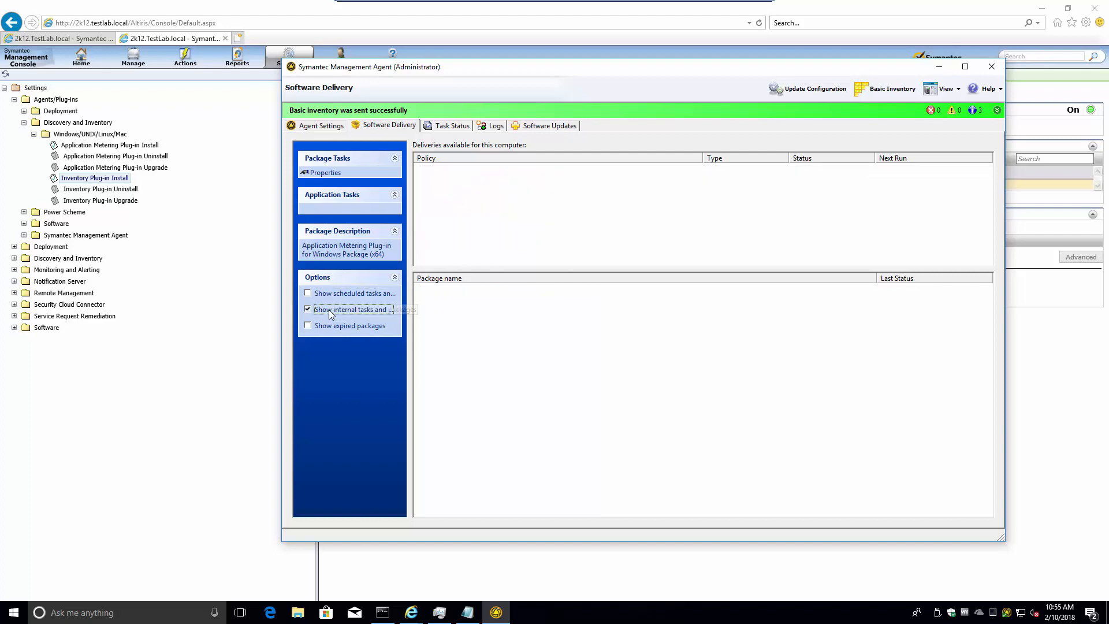
pyautogui.click(332, 294)
pyautogui.click(322, 126)
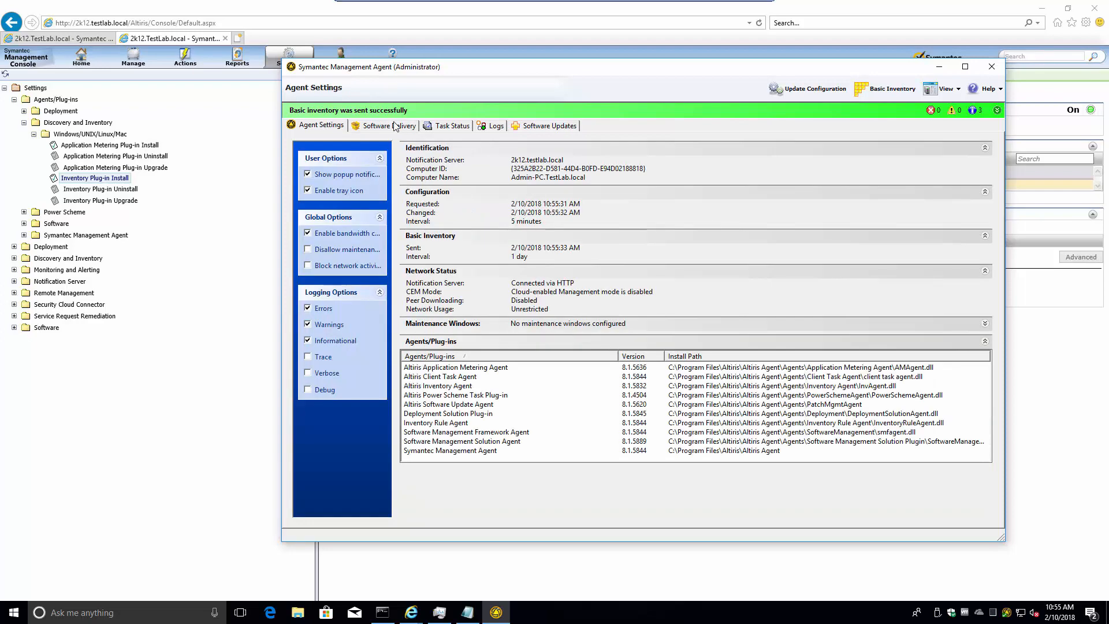
pyautogui.click(394, 126)
pyautogui.click(322, 126)
# Step: Open Application Metering Configuration under Inventory Solution in the console's Discovery and Inventory settings
pyautogui.click(24, 236)
pyautogui.click(24, 235)
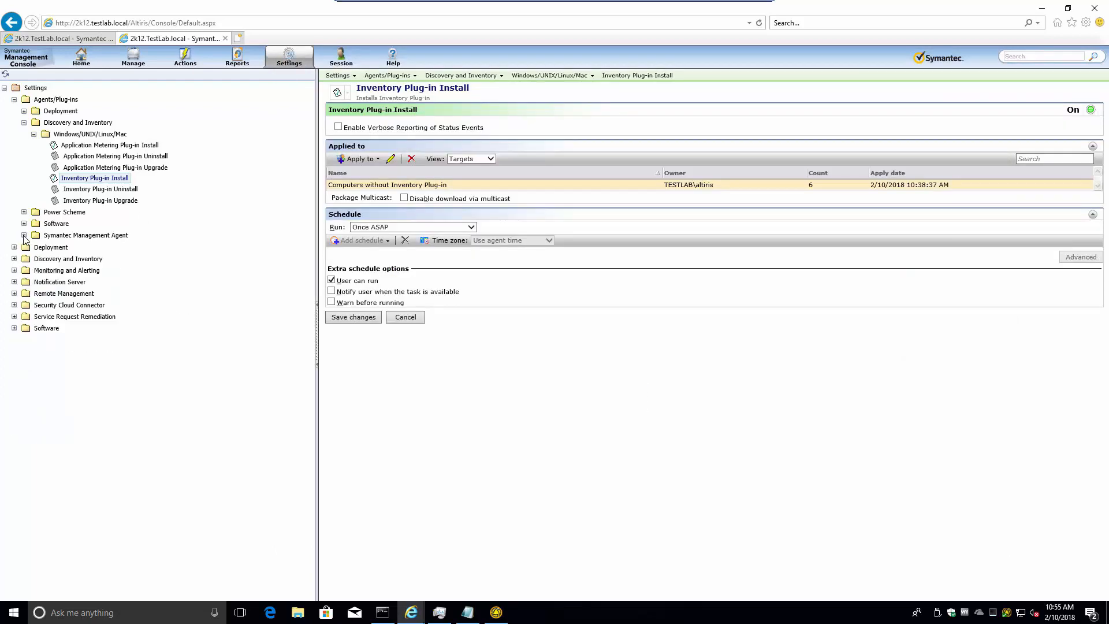
pyautogui.click(14, 258)
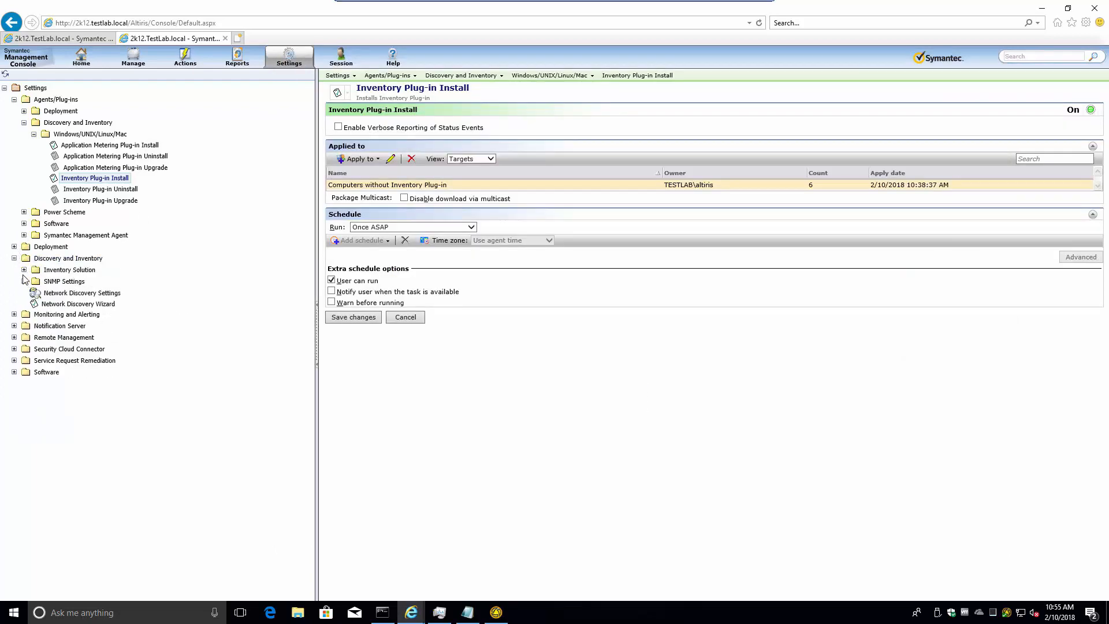
pyautogui.click(24, 270)
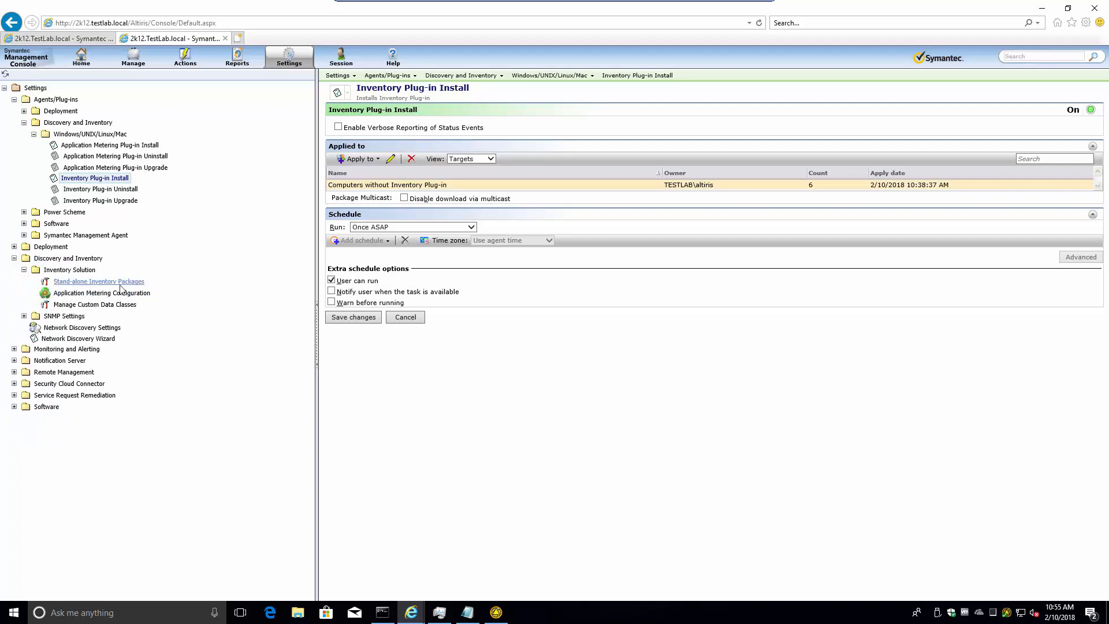
pyautogui.click(88, 293)
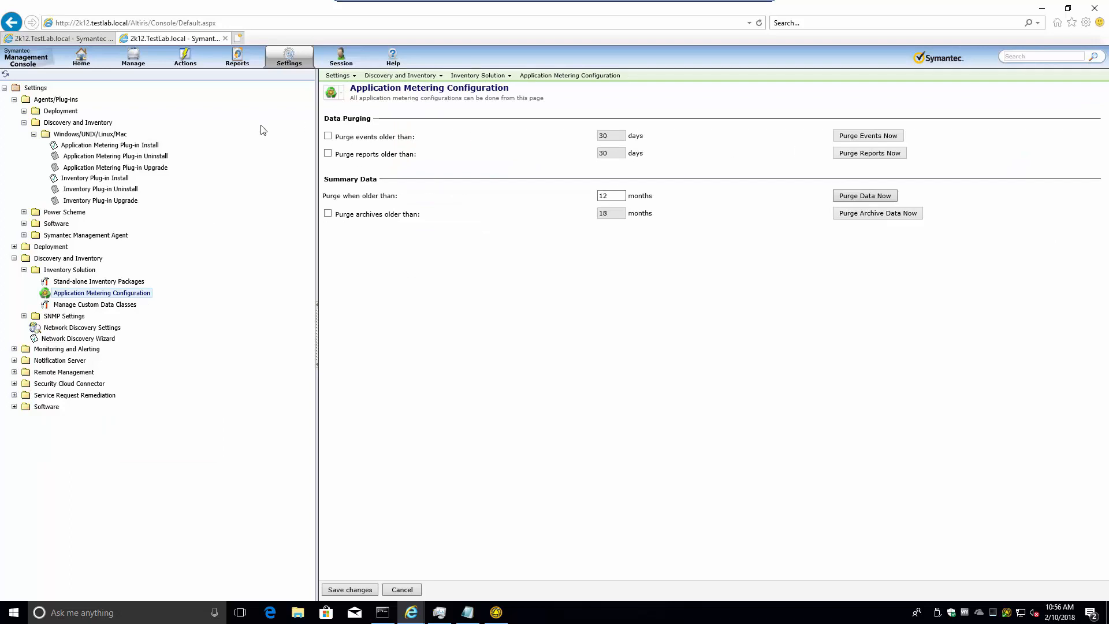
# Step: Bring up the console's policies, check the home page in the first console tab, and open the Collect Full Inventory policy
pyautogui.click(138, 61)
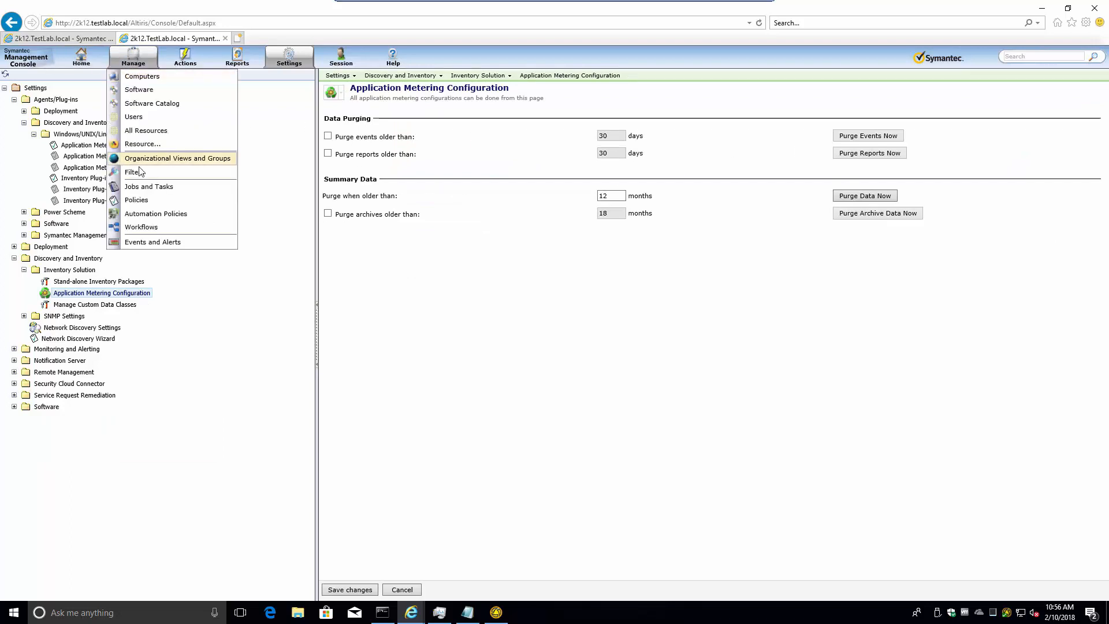
pyautogui.click(140, 205)
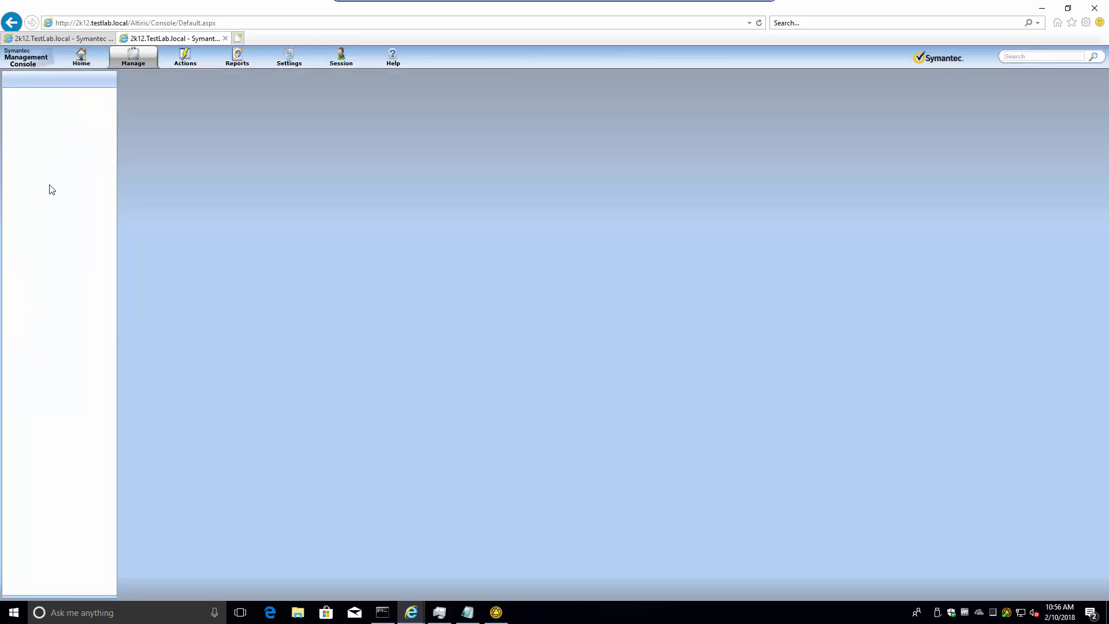
pyautogui.click(58, 40)
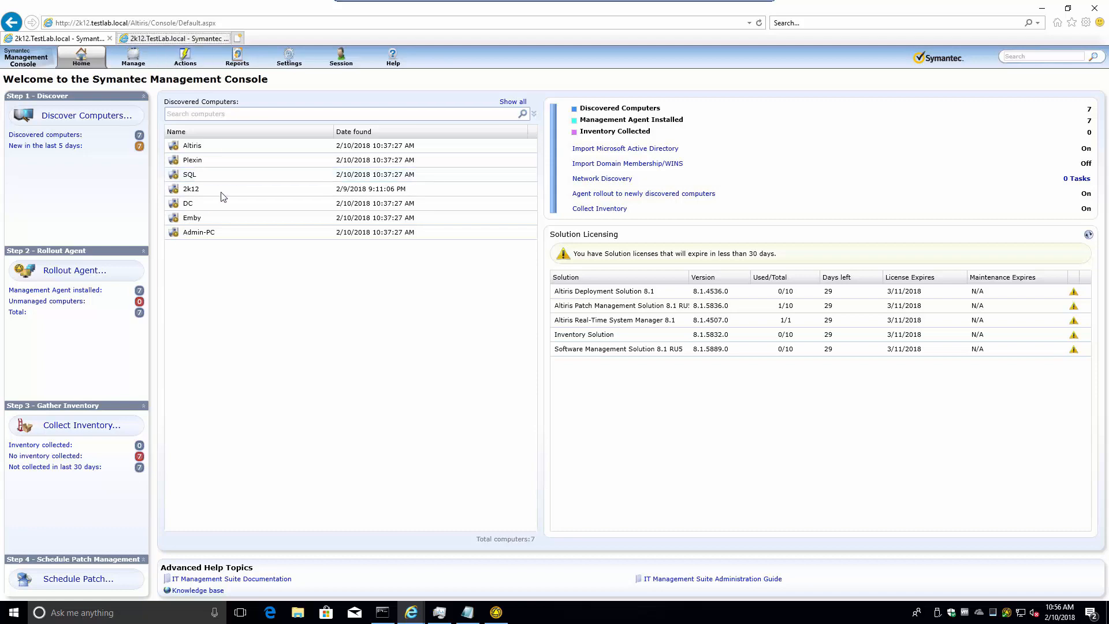
pyautogui.hotkey('ctrl', 'Tab')
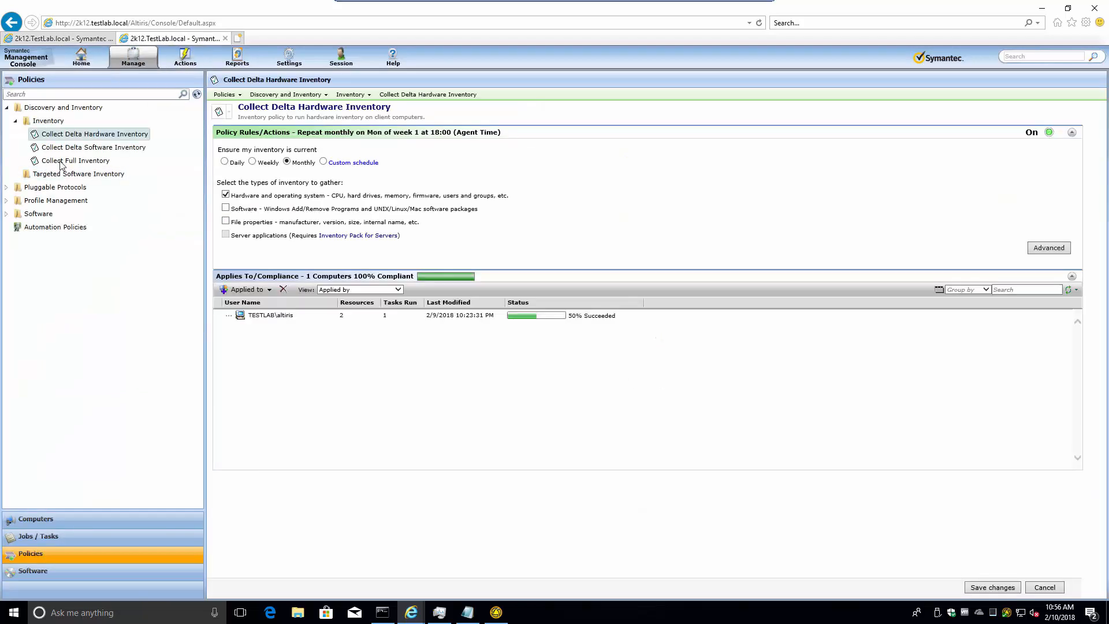
pyautogui.click(62, 162)
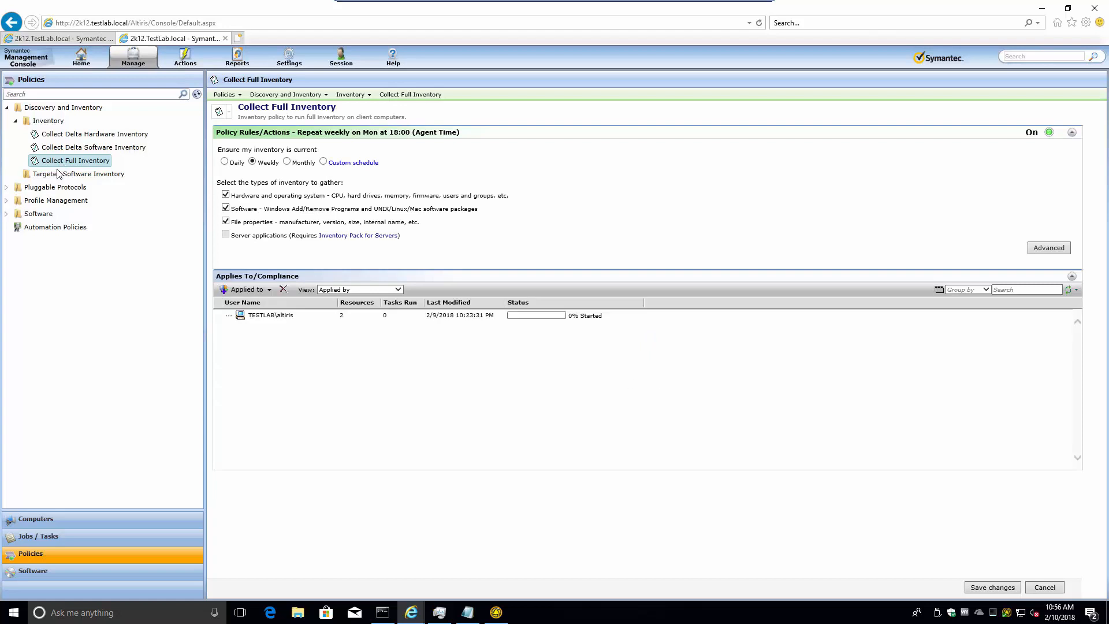
# Step: Add a custom schedule to the Collect Full Inventory policy with start time 01:00 and start date 2/9/2018
pyautogui.click(370, 166)
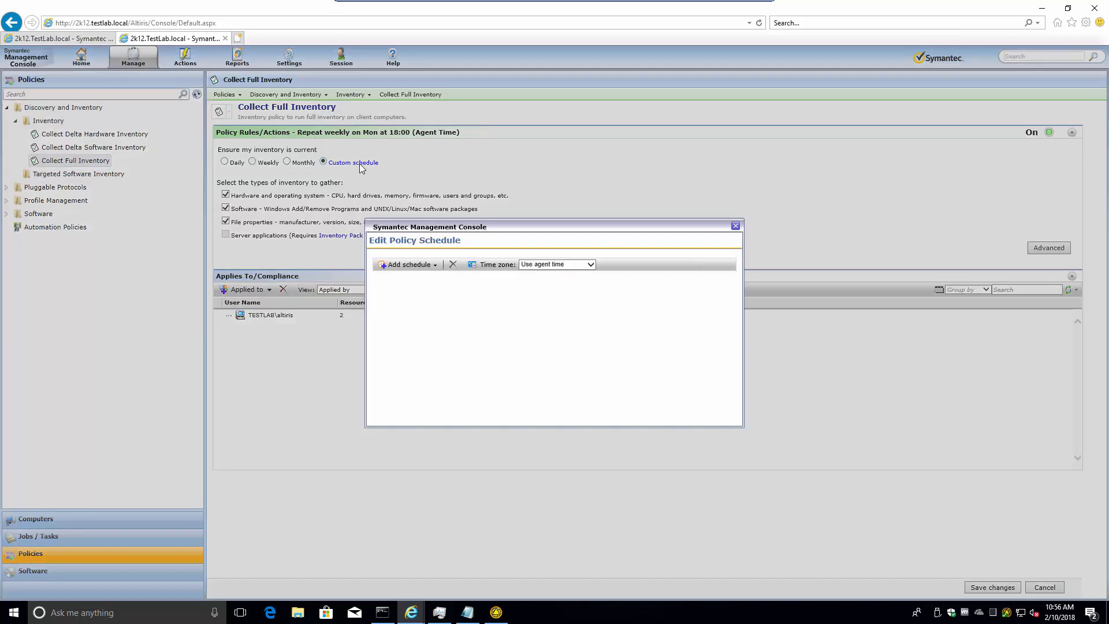
pyautogui.click(423, 266)
pyautogui.click(427, 281)
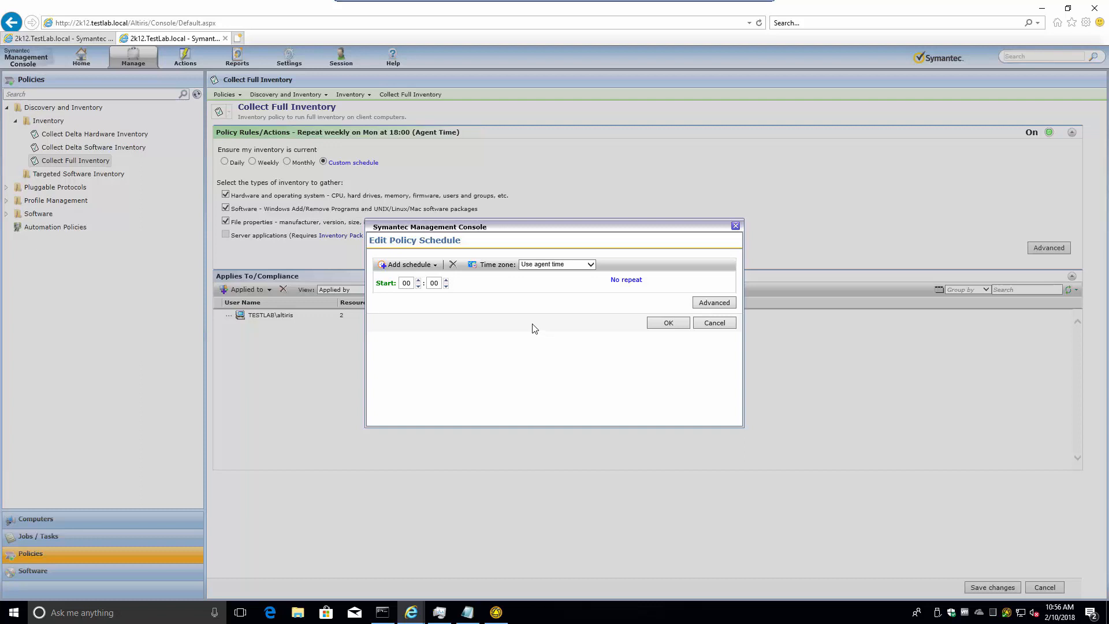
pyautogui.click(405, 282)
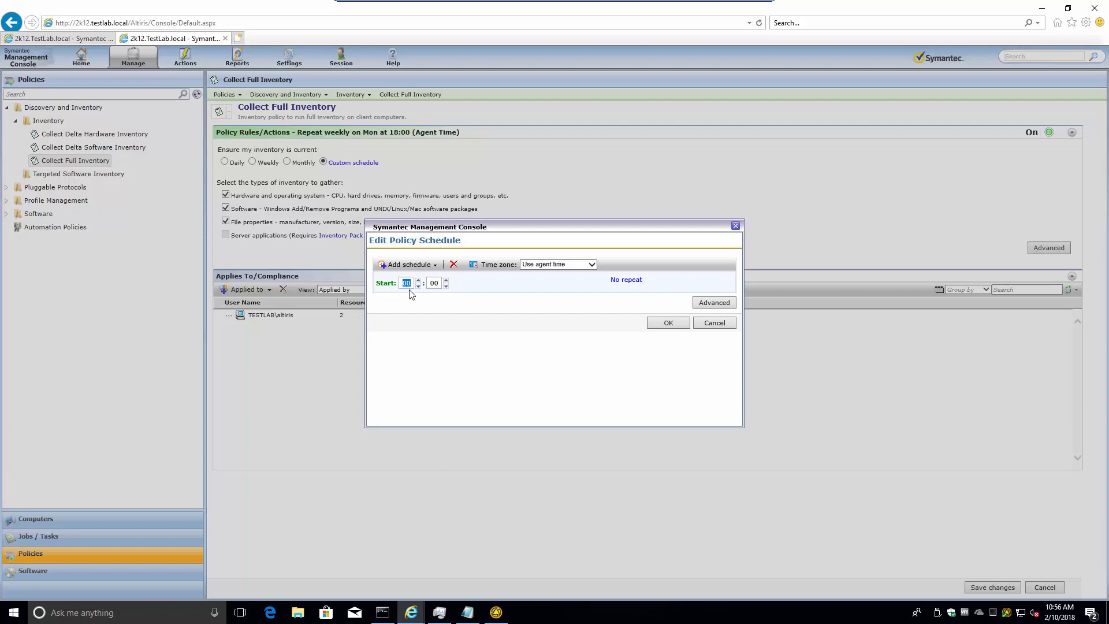
pyautogui.write('01')
pyautogui.click(703, 306)
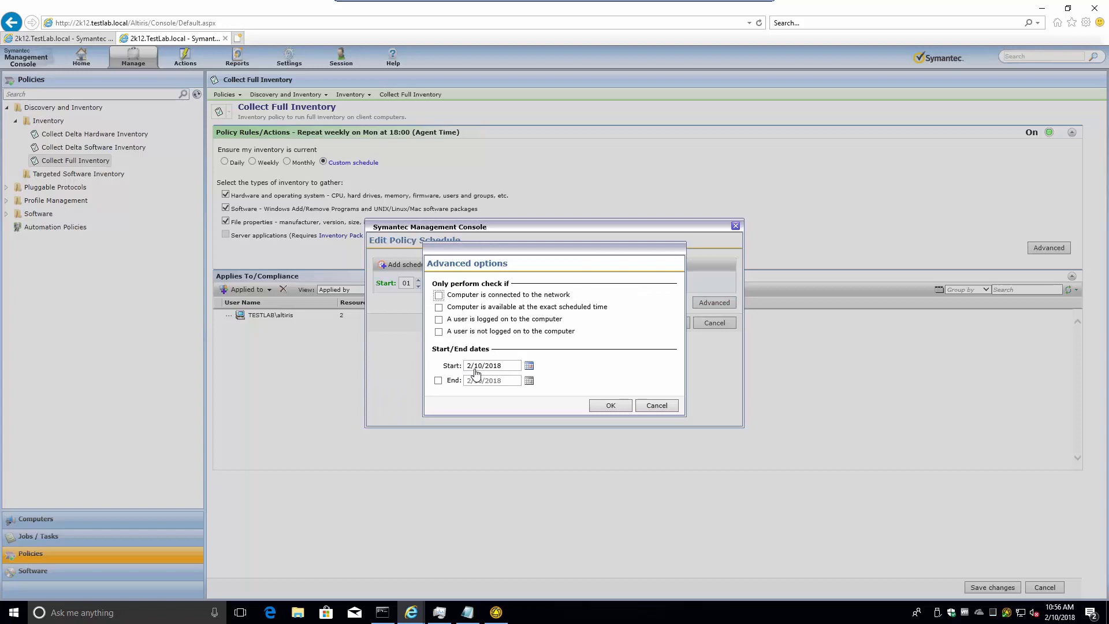
pyautogui.click(529, 365)
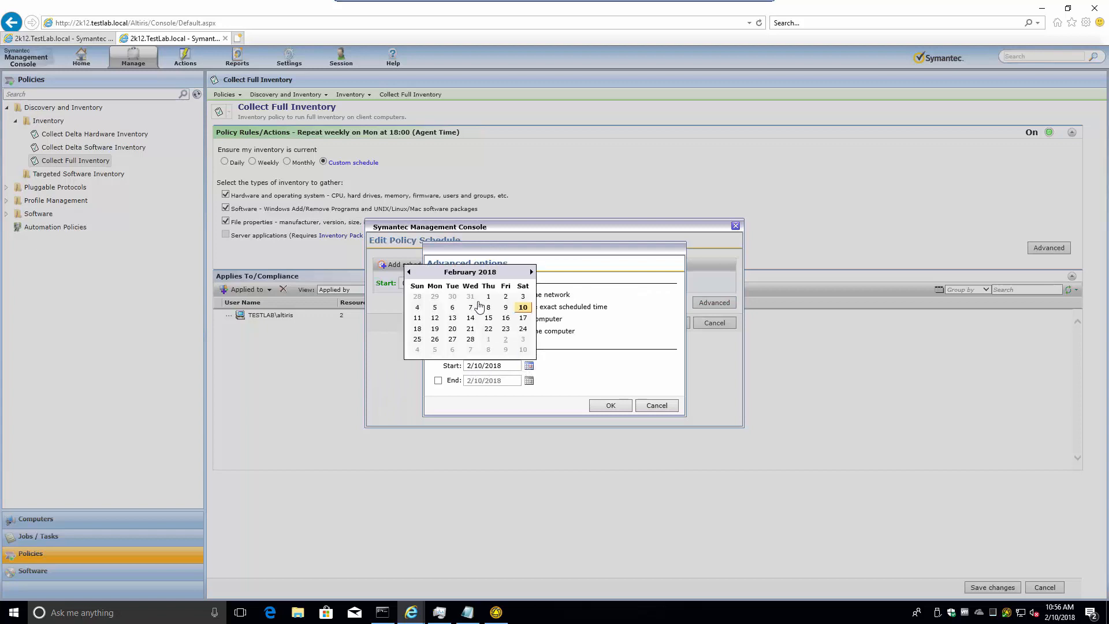
pyautogui.click(505, 307)
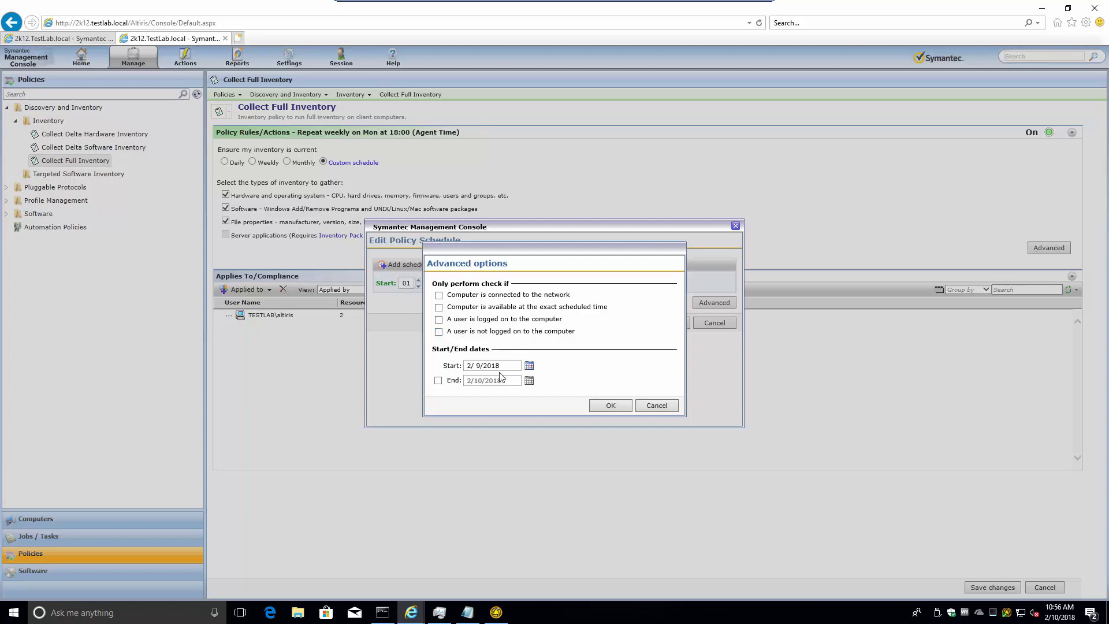
pyautogui.click(603, 407)
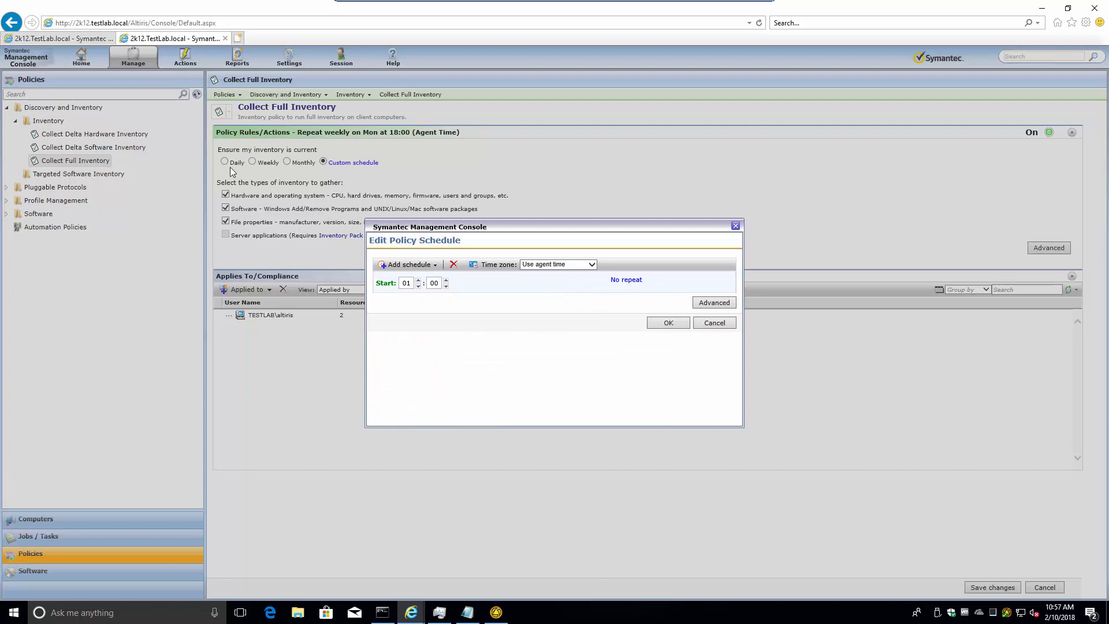
# Step: Set the custom schedule to repeat every week on Sunday and accept the policy schedule
pyautogui.click(626, 280)
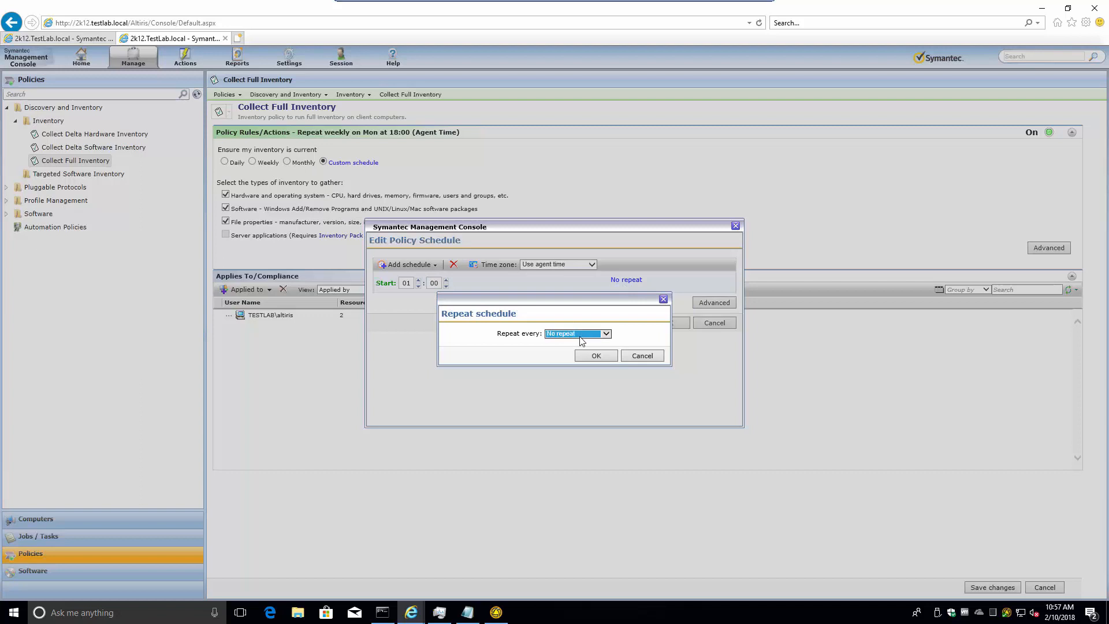
pyautogui.click(580, 336)
pyautogui.click(566, 349)
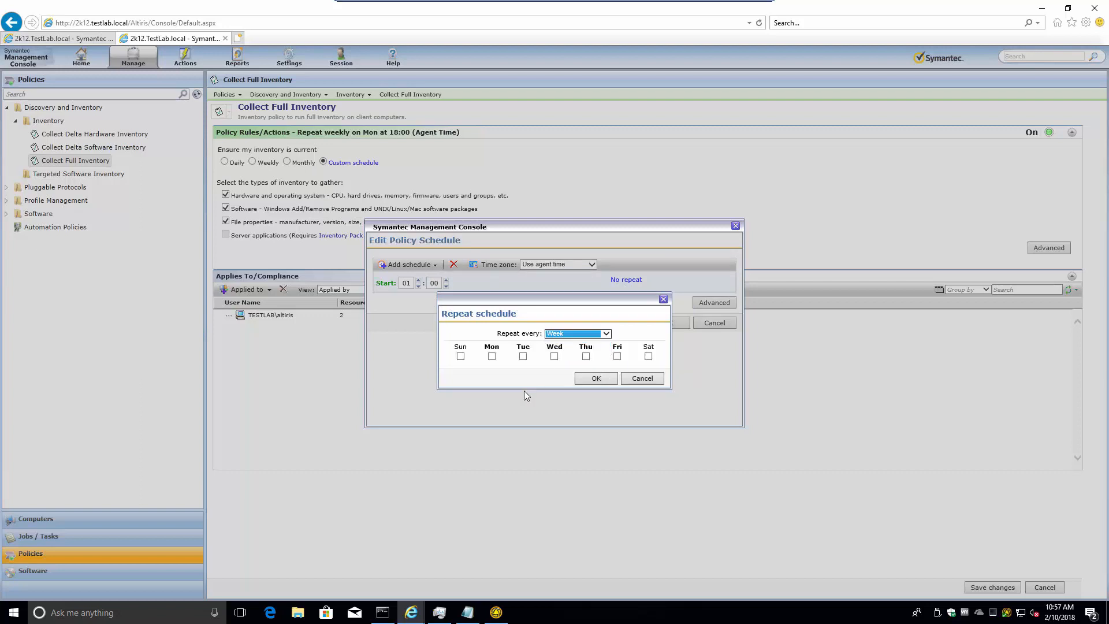
pyautogui.click(461, 357)
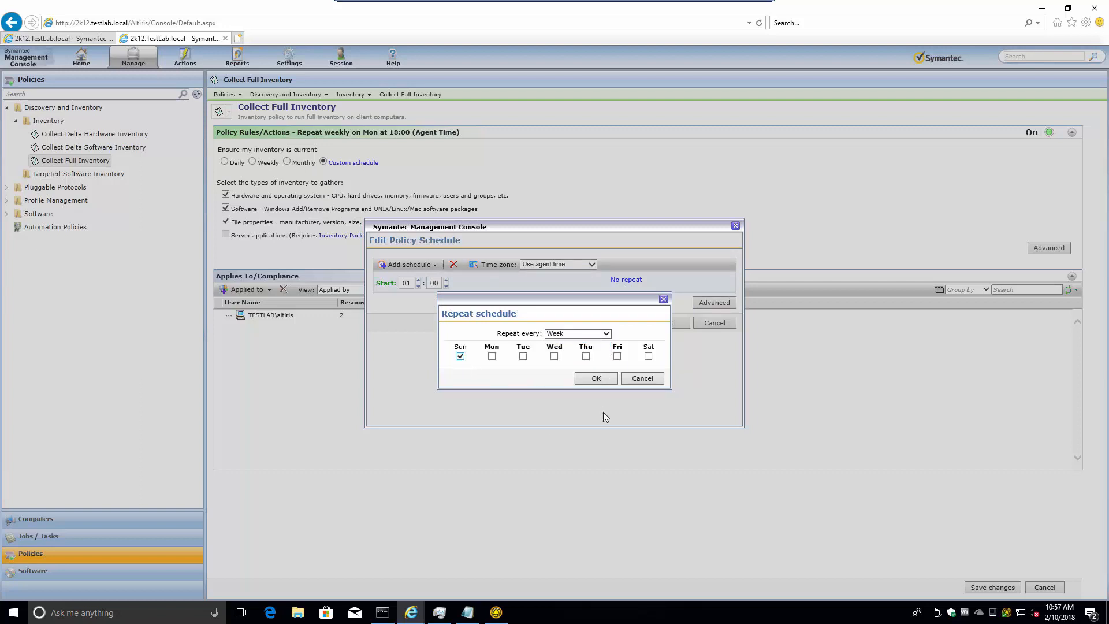
pyautogui.click(606, 380)
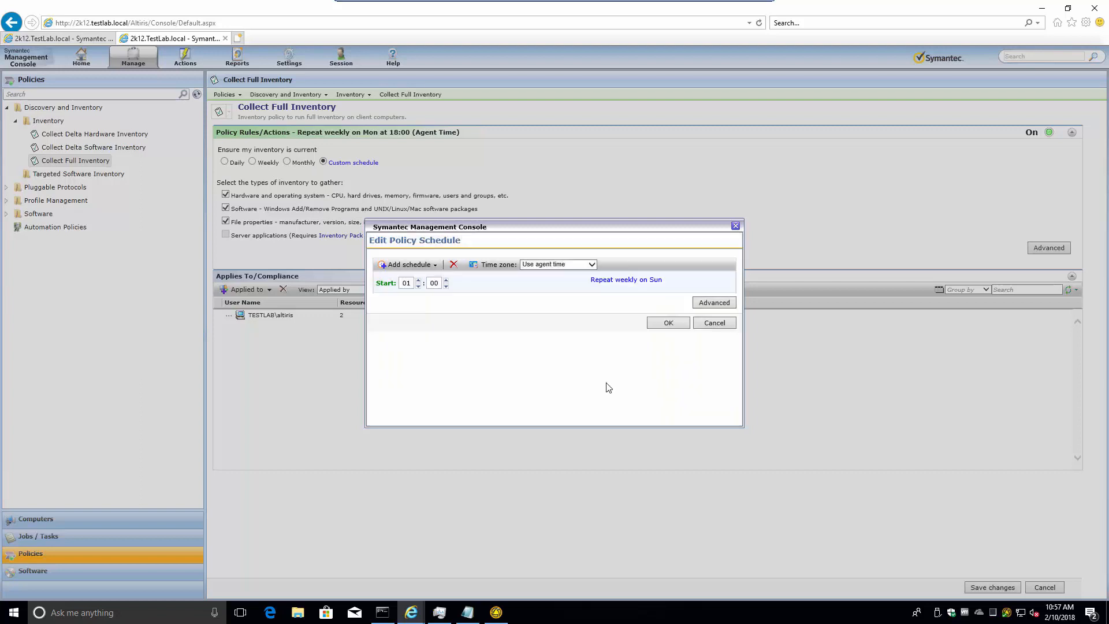
pyautogui.click(661, 325)
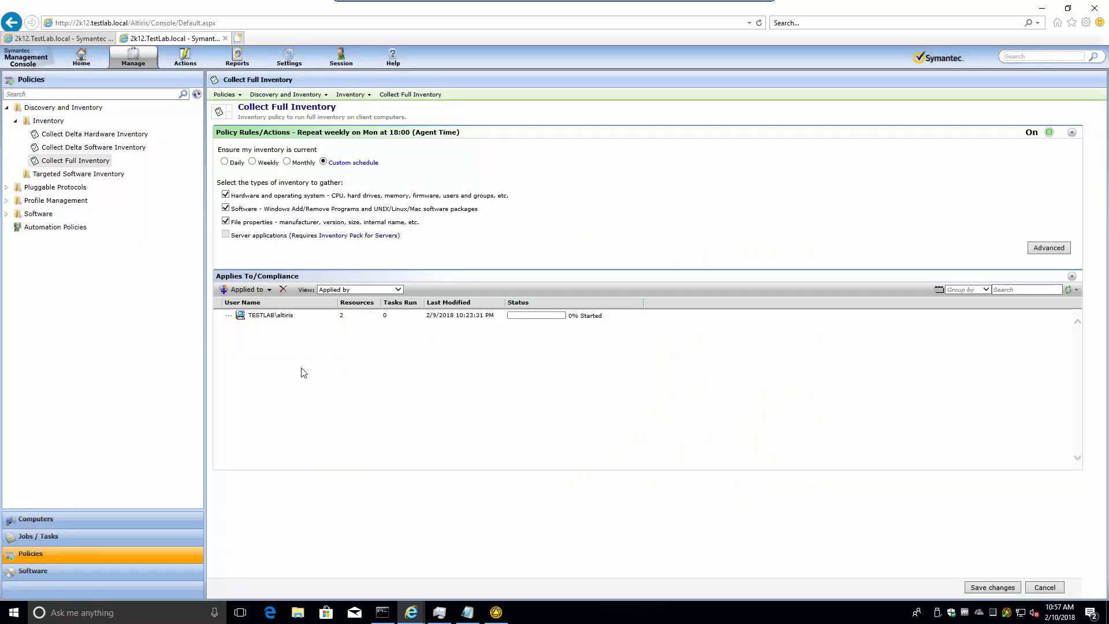
# Step: Show the Applies To/Compliance list of Collect Full Inventory by Computers and Users
pyautogui.click(272, 317)
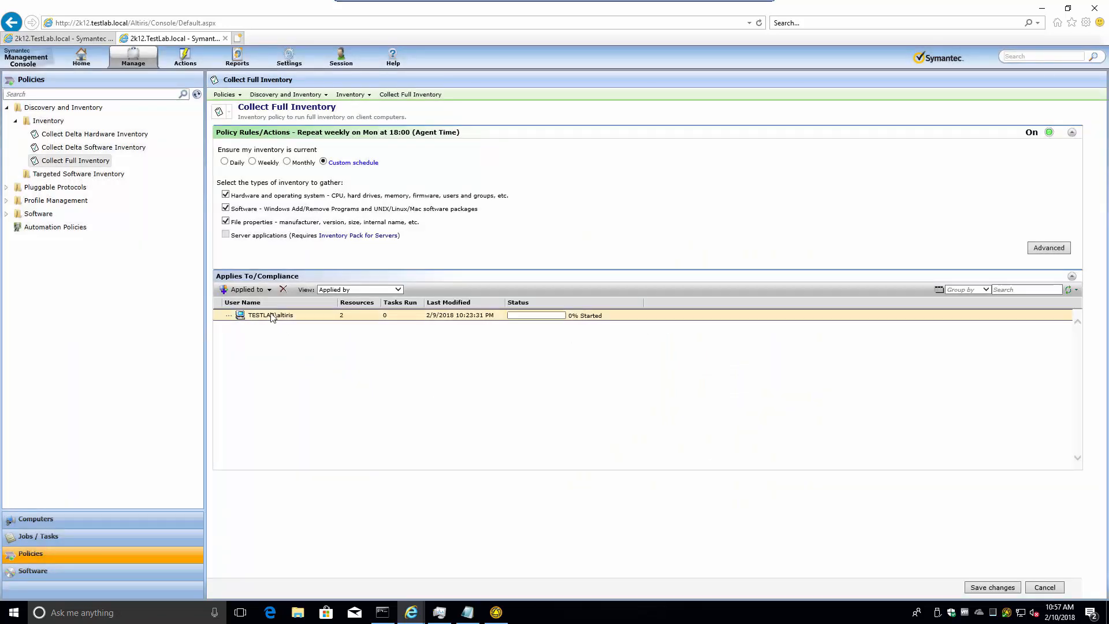
pyautogui.click(398, 290)
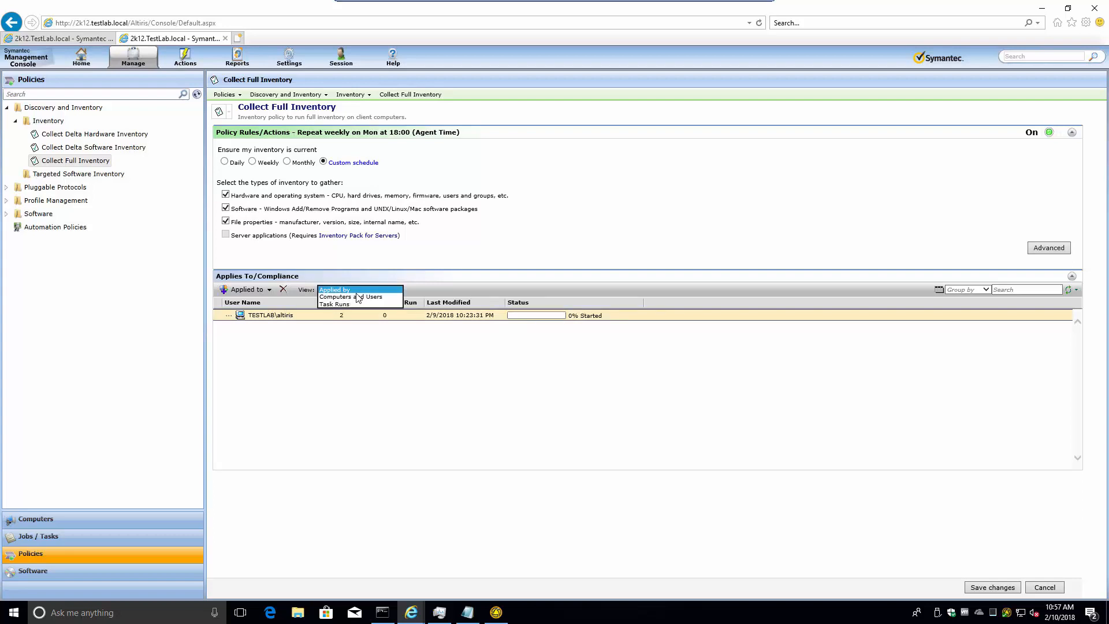
pyautogui.click(348, 297)
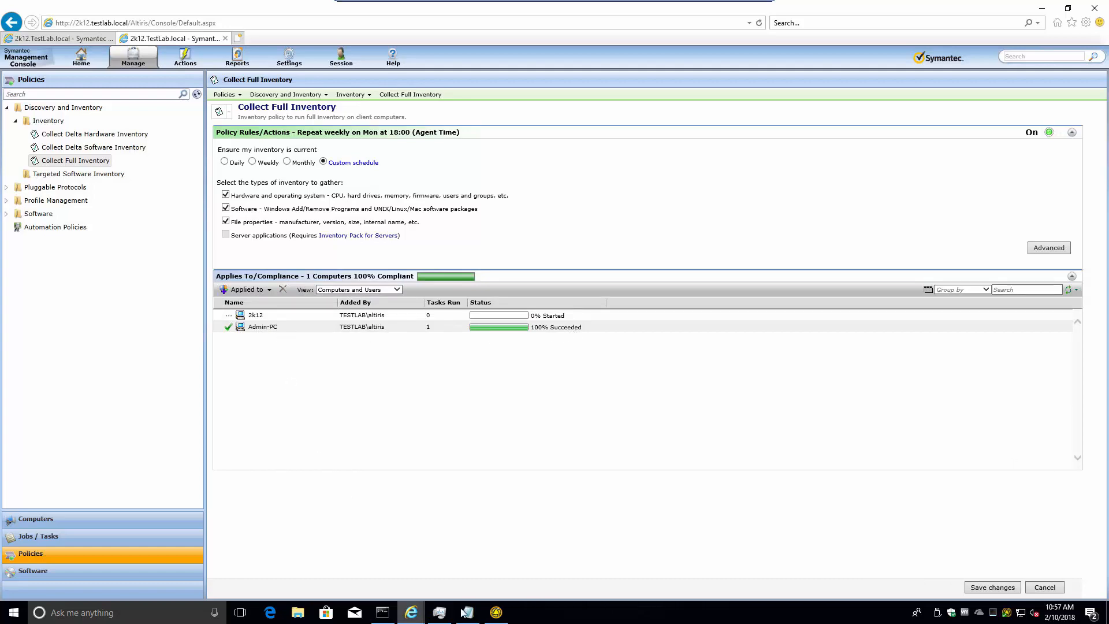
# Step: Update the Symantec Management Agent's configuration and review its refreshed task history with a wider Task column
pyautogui.click(496, 613)
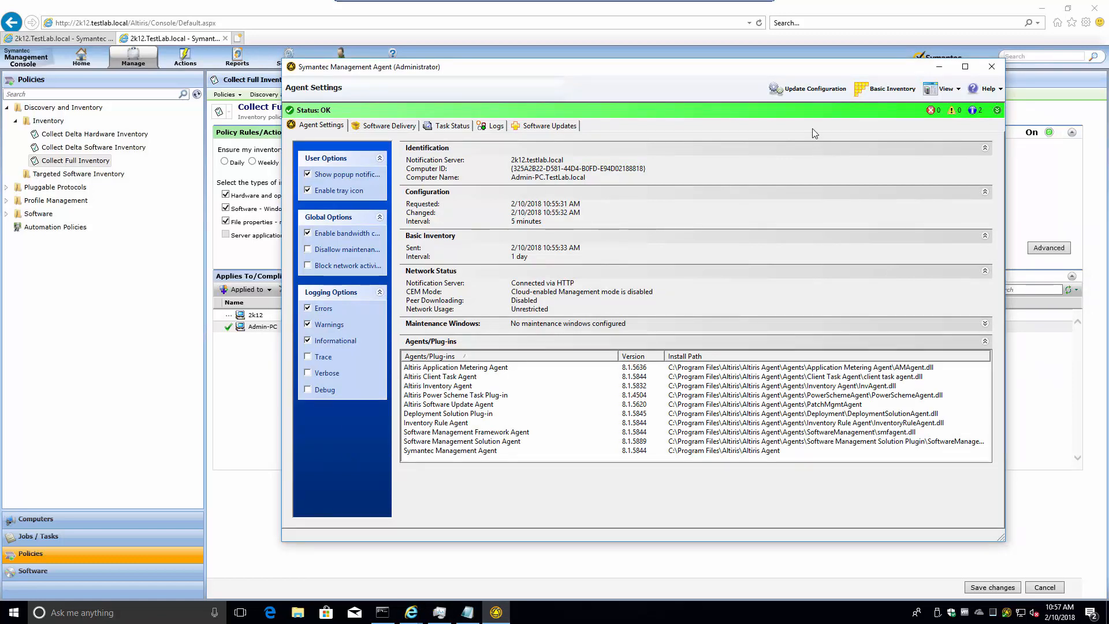
pyautogui.click(815, 92)
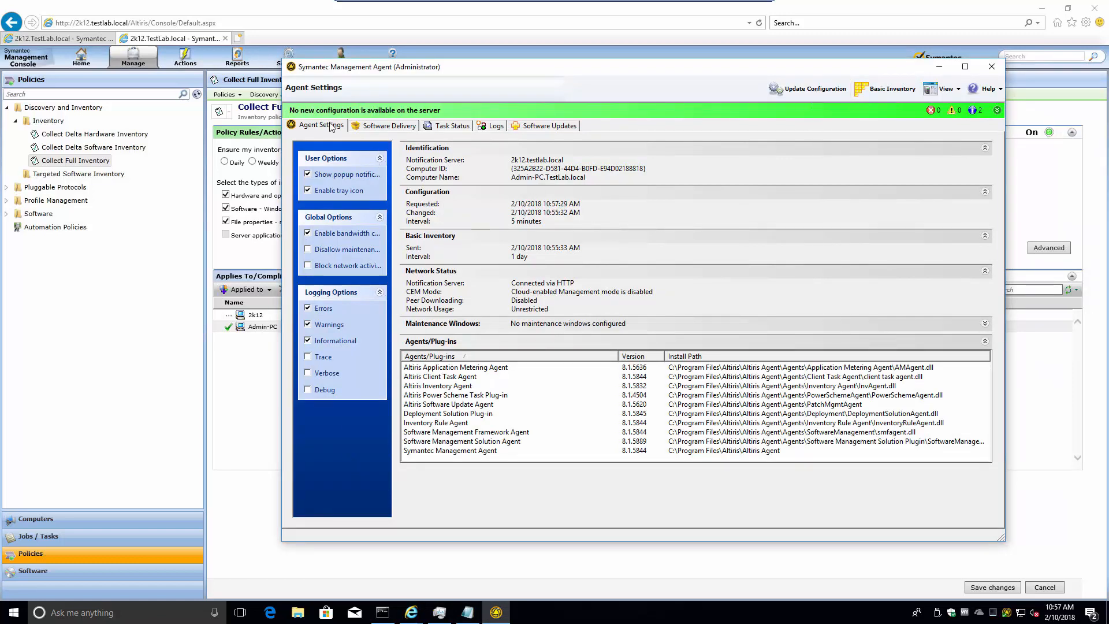
pyautogui.click(370, 126)
pyautogui.click(443, 127)
pyautogui.click(361, 202)
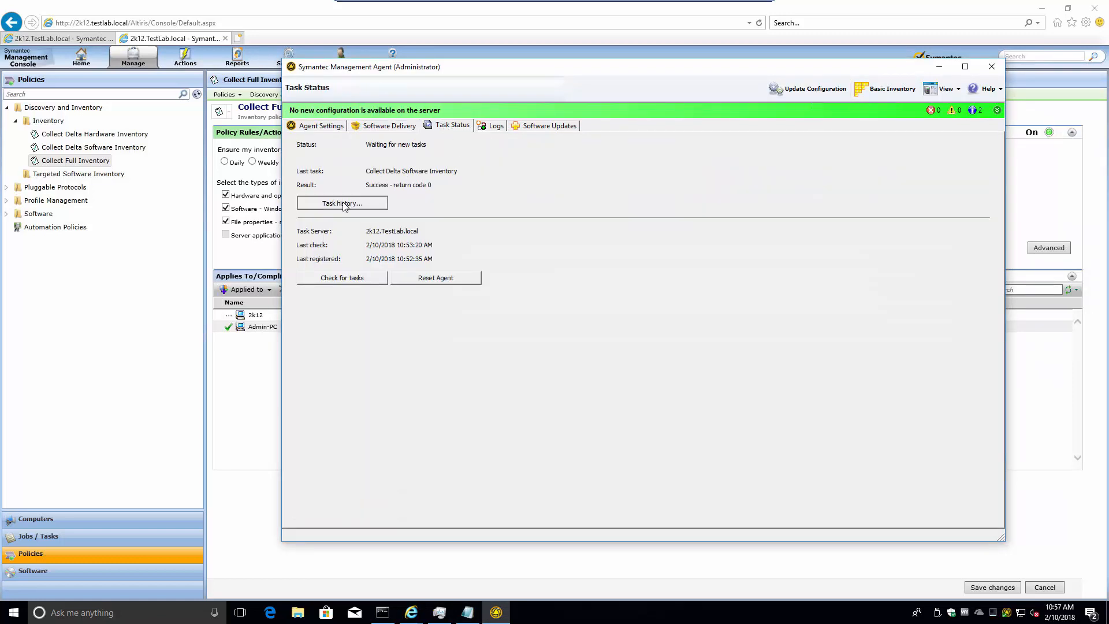
pyautogui.moveTo(476, 210); pyautogui.dragTo(519, 211)
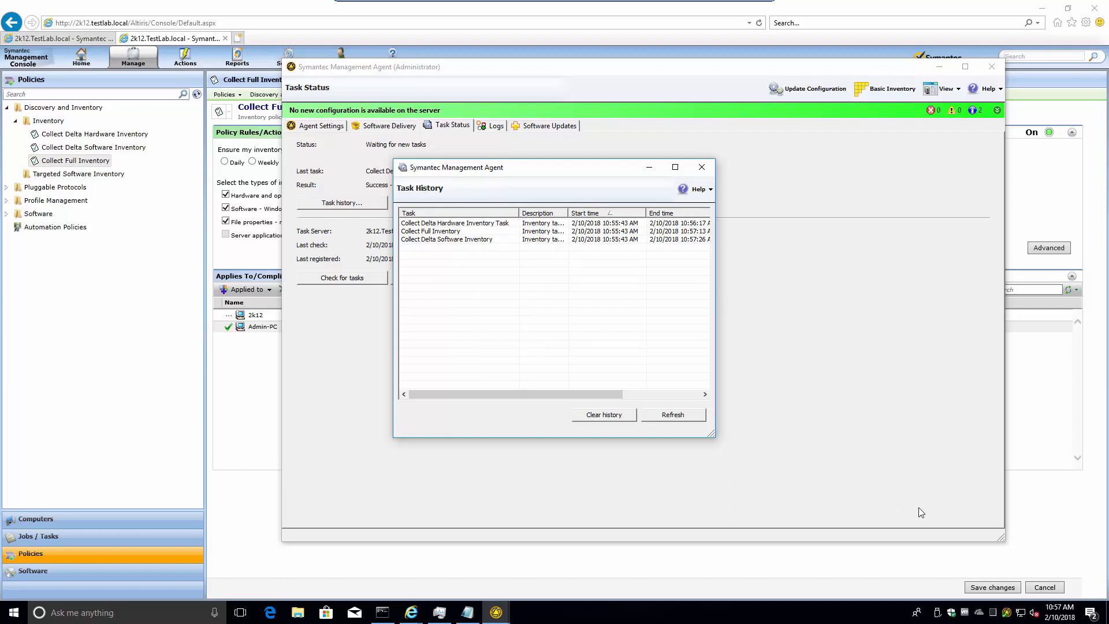
pyautogui.click(676, 415)
pyautogui.click(701, 167)
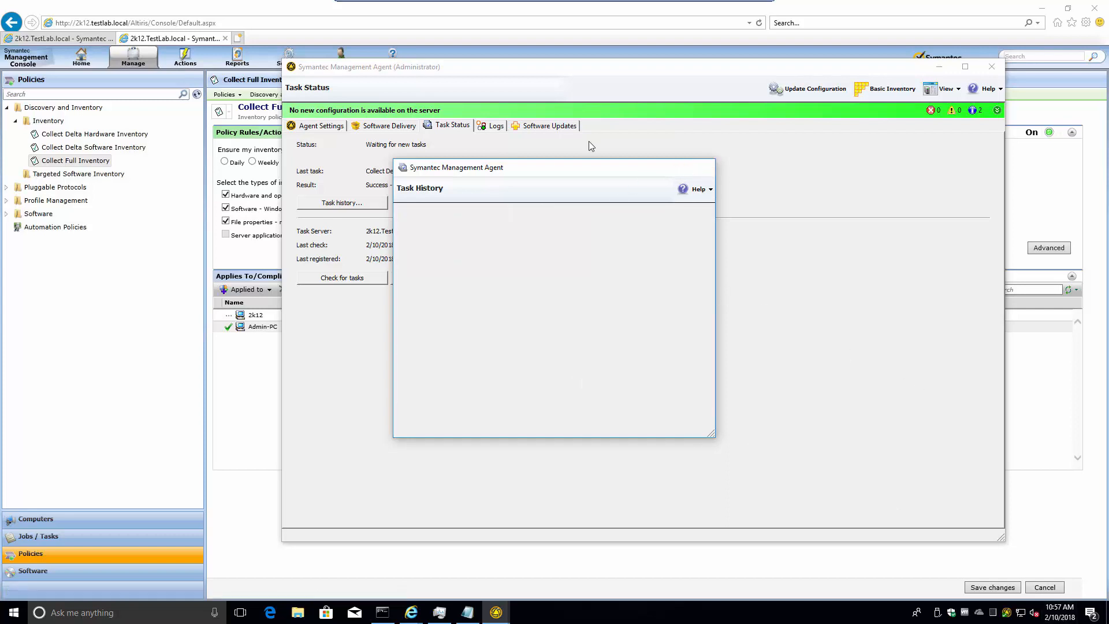
# Step: Check the agent's logs, software updates and settings, and close the agent window
pyautogui.click(495, 125)
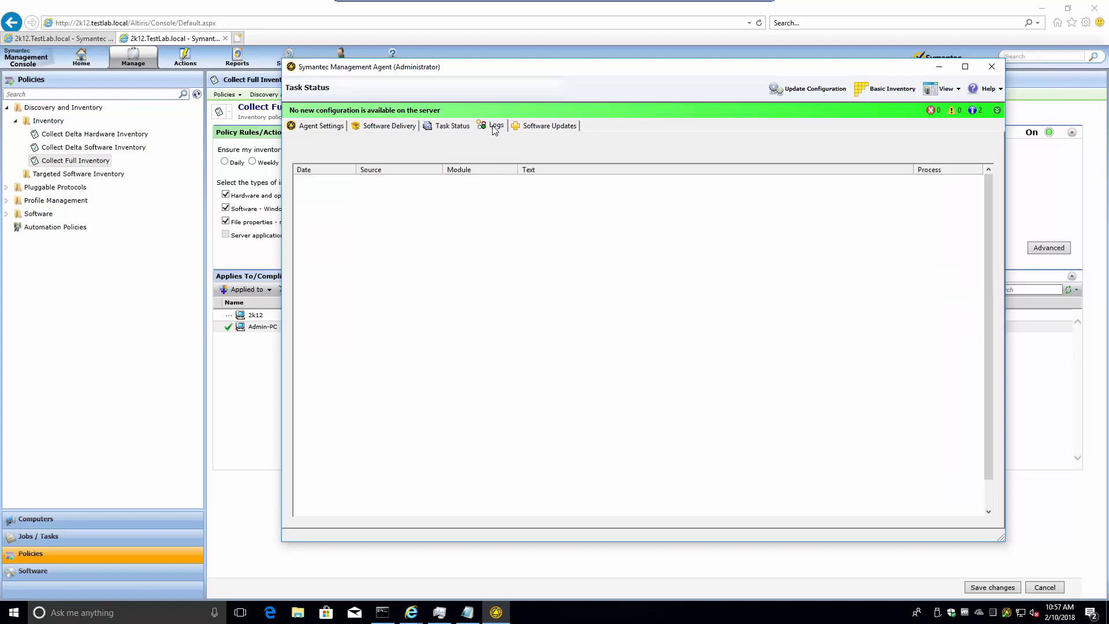
pyautogui.click(543, 127)
pyautogui.click(319, 126)
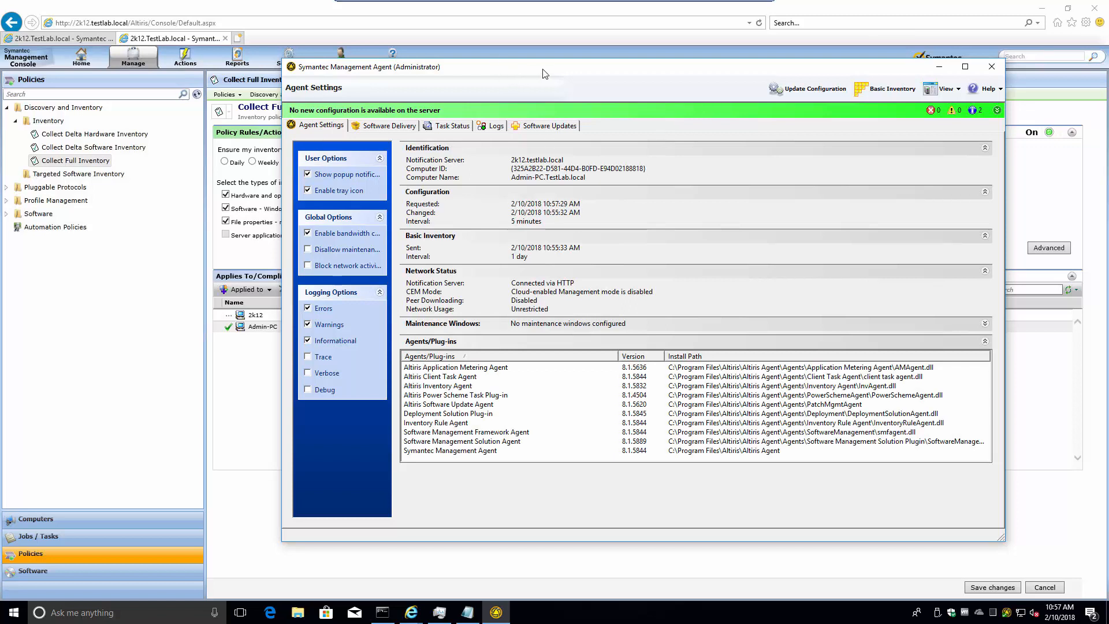
pyautogui.moveTo(542, 74); pyautogui.dragTo(421, 85)
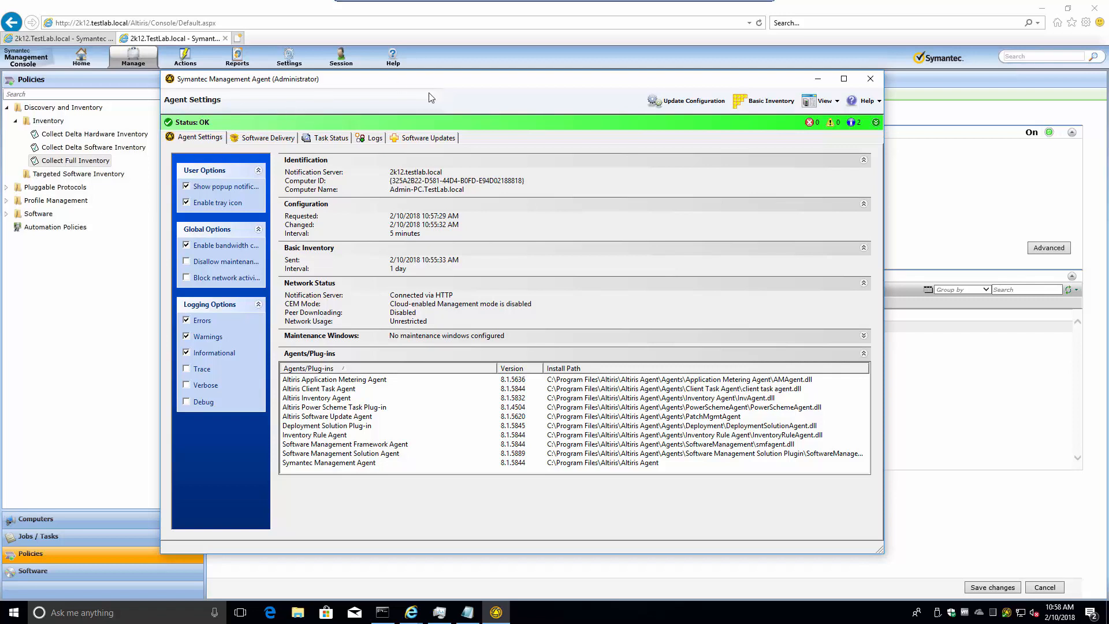
pyautogui.click(871, 80)
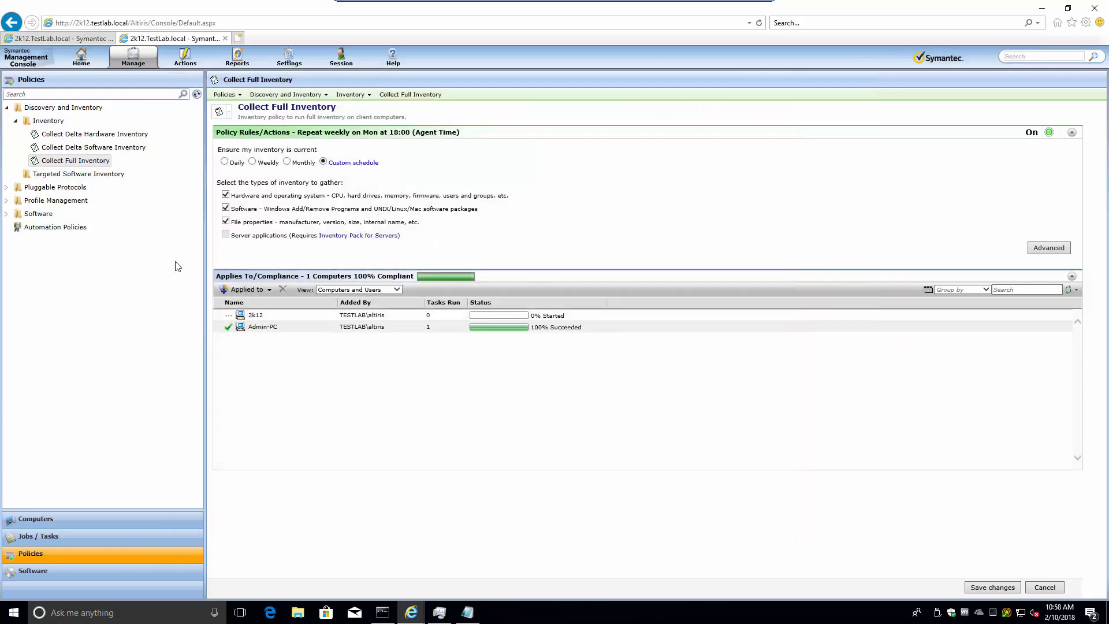
# Step: Keep the Collect Full Inventory policy open without discarding its modifications, and save the policy changes
pyautogui.click(250, 316)
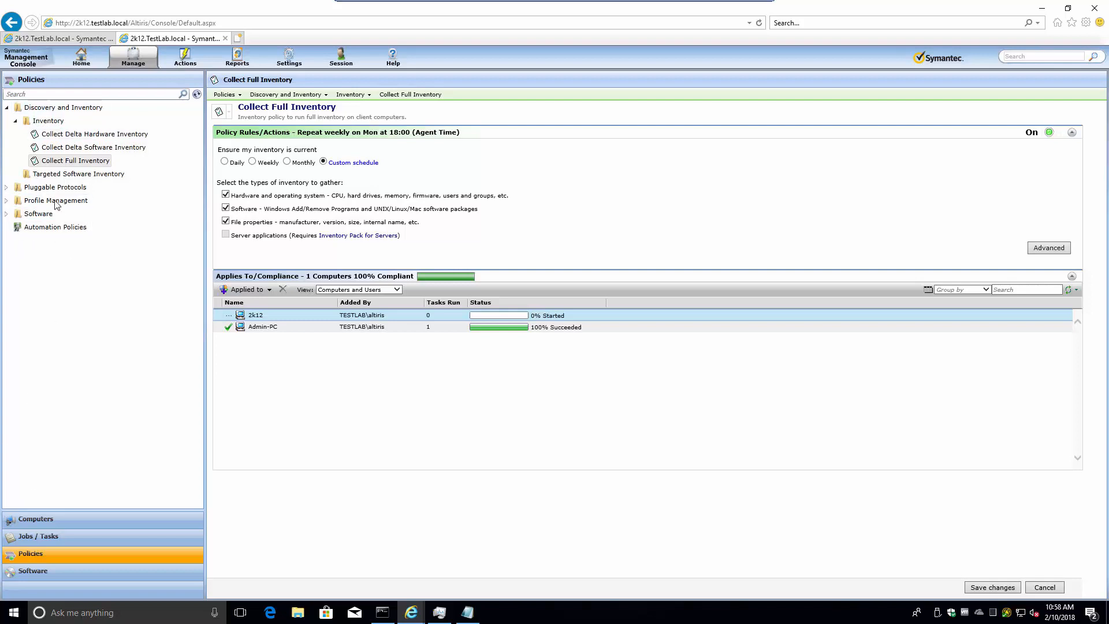
pyautogui.click(8, 108)
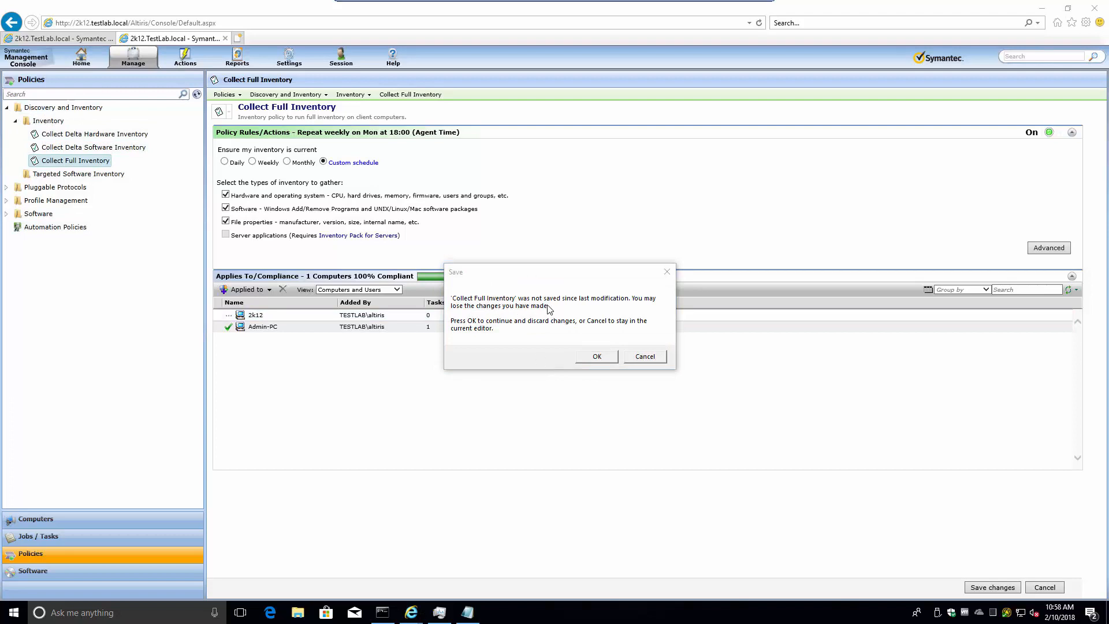
pyautogui.click(617, 358)
pyautogui.click(636, 363)
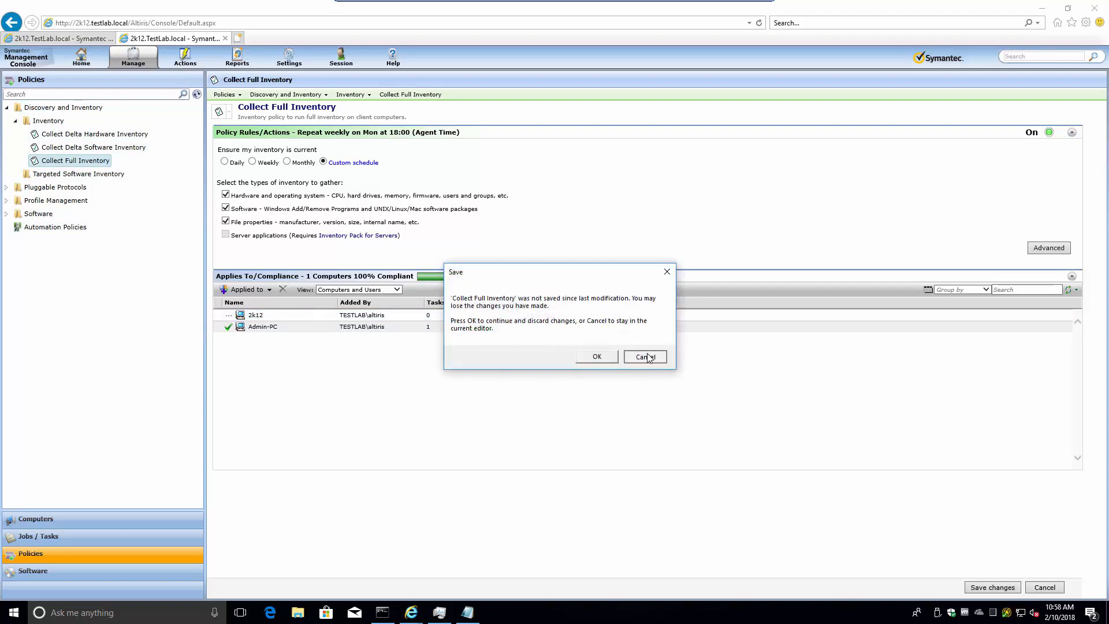
pyautogui.click(992, 587)
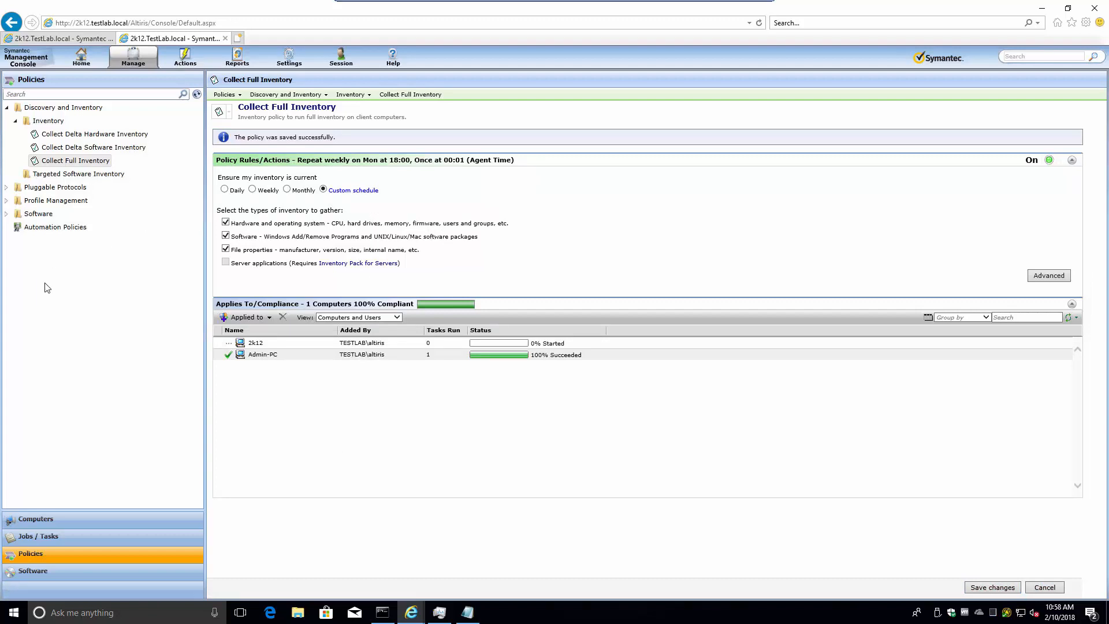
# Step: Show the contents of the Inventory folder in Discovery and Inventory under System Jobs and Tasks
pyautogui.click(46, 536)
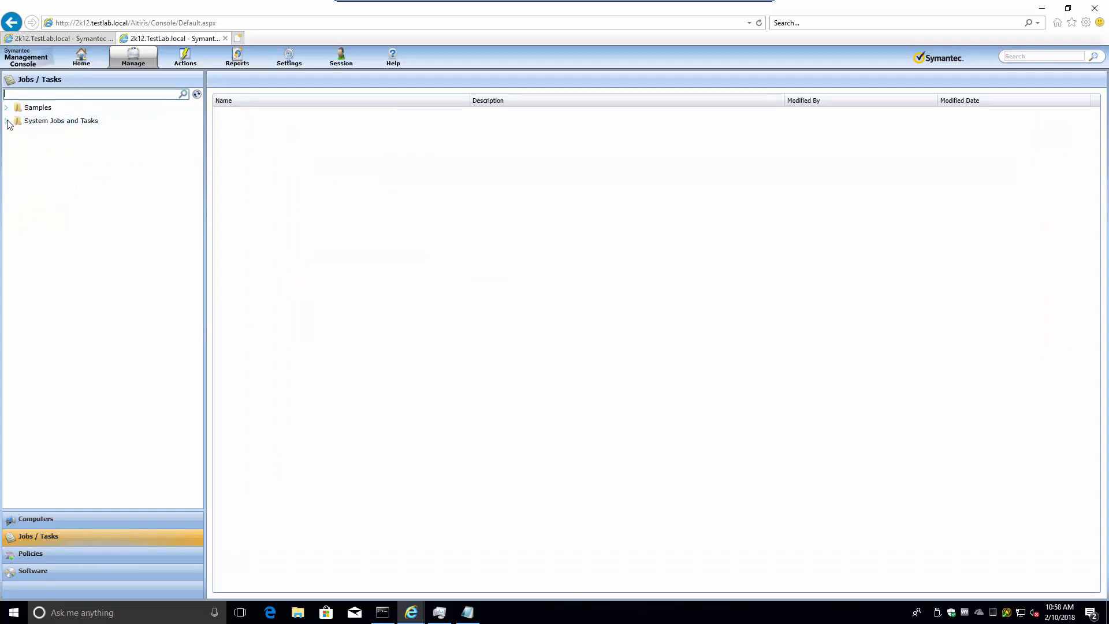
pyautogui.click(7, 121)
pyautogui.click(15, 147)
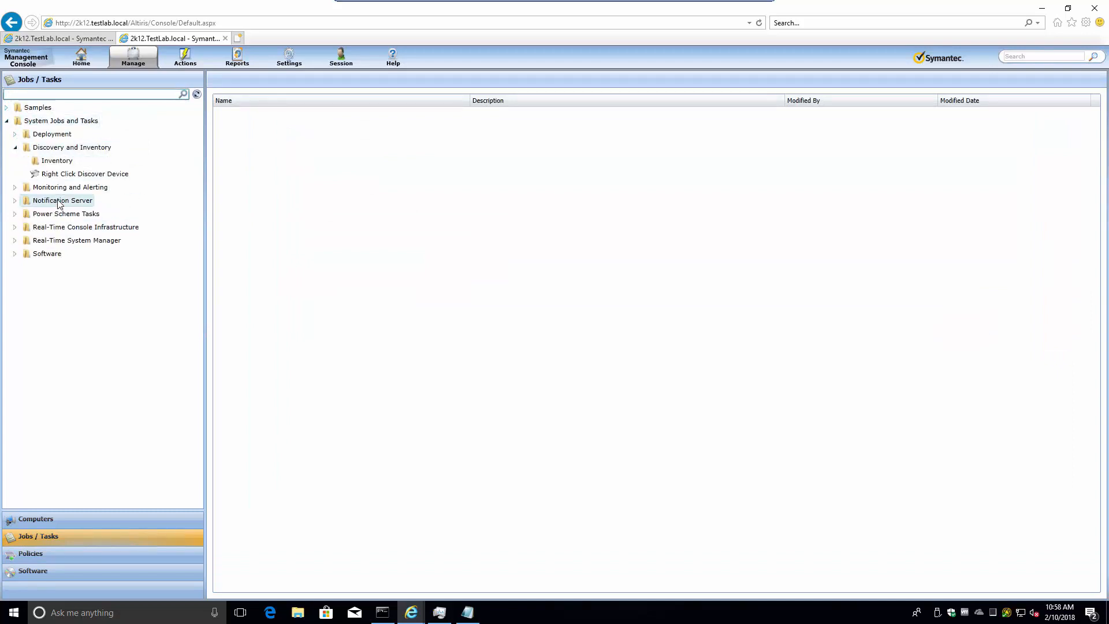
pyautogui.click(54, 161)
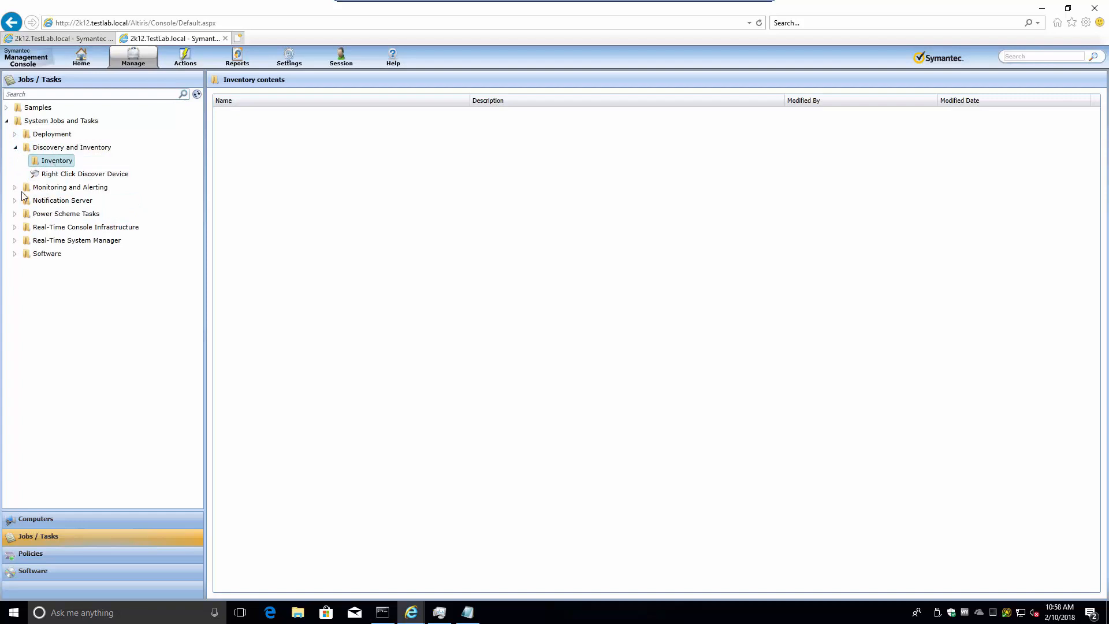
# Step: Expand the sample jobs and tasks for Discovery and Inventory down to the Custom folder of Inventory samples
pyautogui.click(6, 108)
pyautogui.click(15, 121)
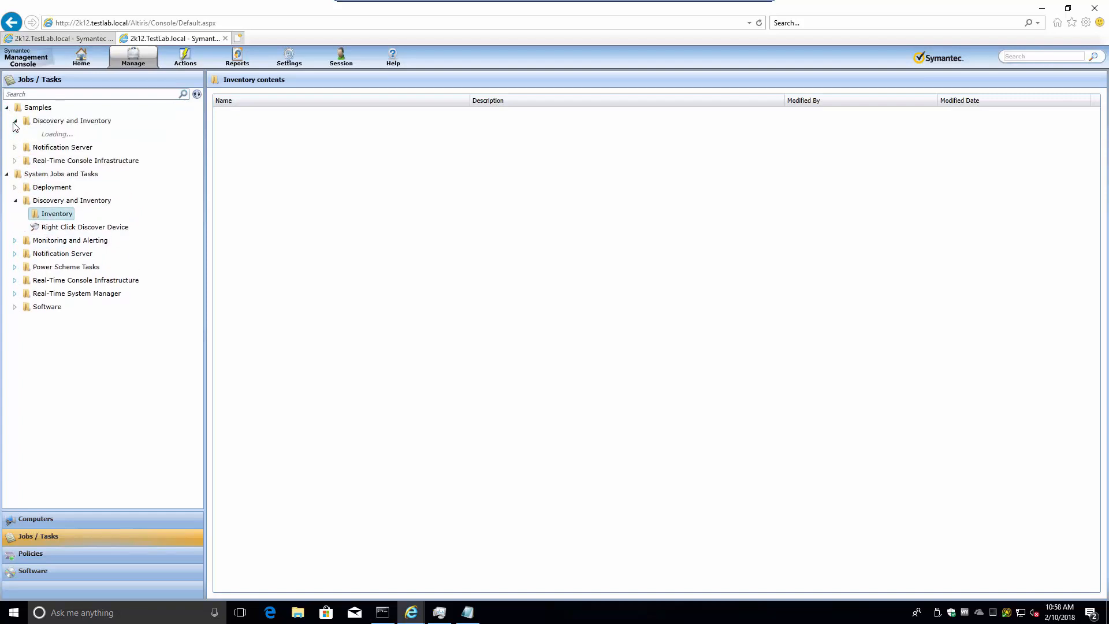
pyautogui.click(24, 134)
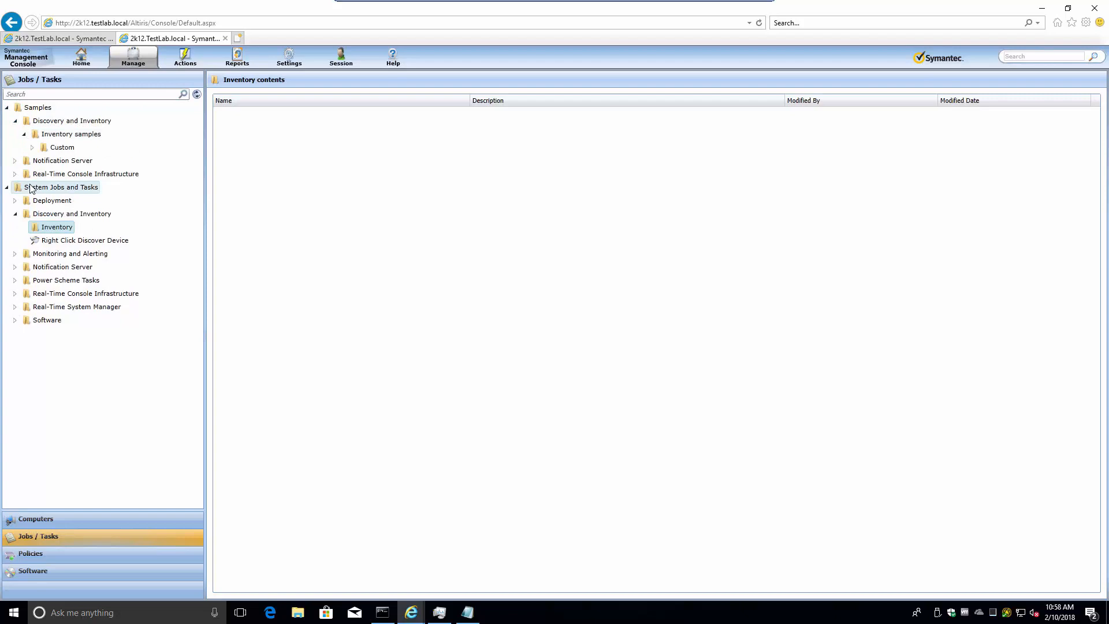
pyautogui.click(32, 147)
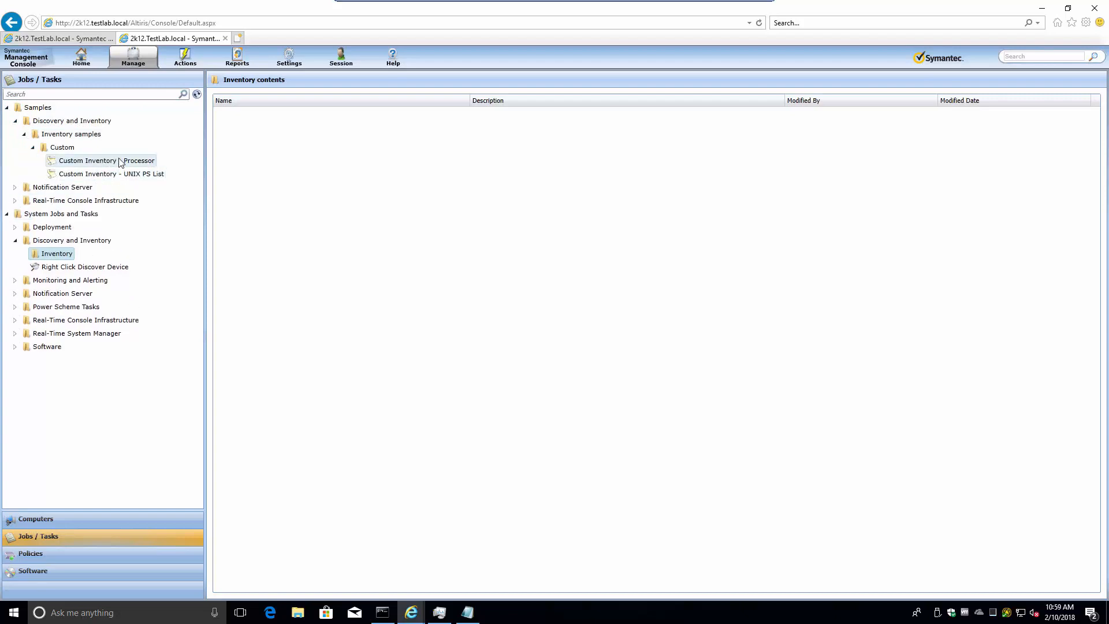